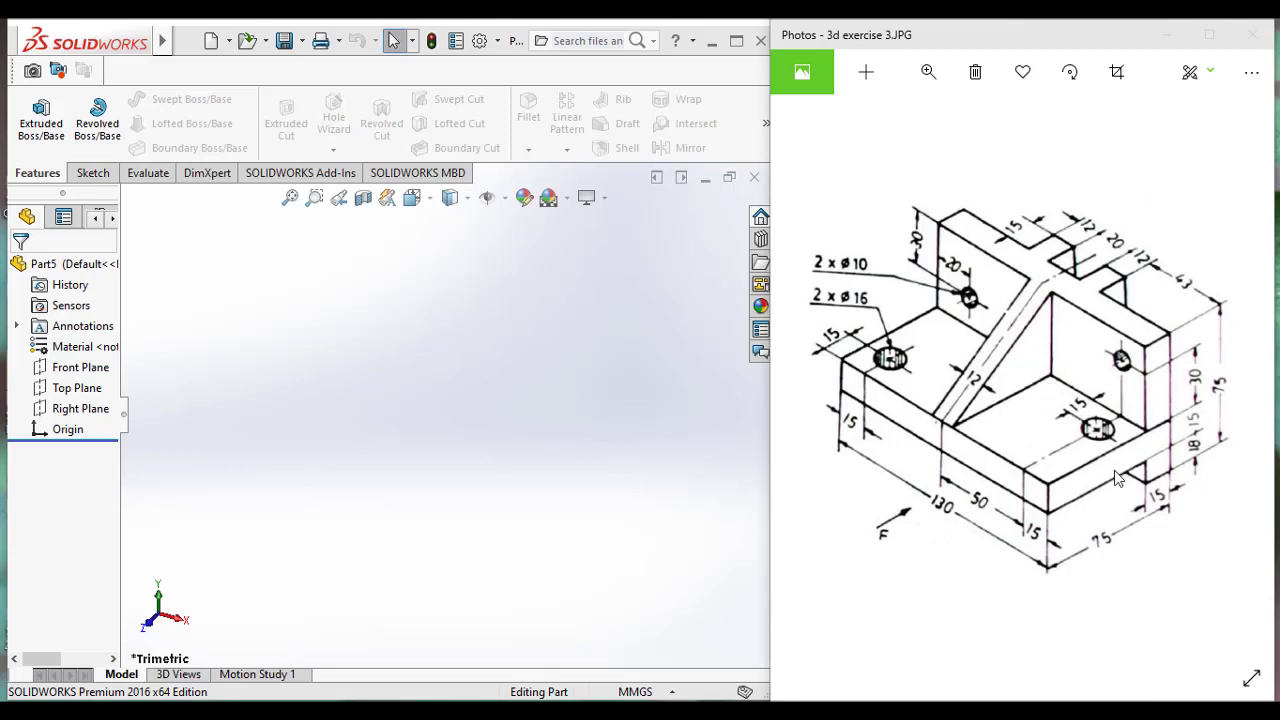
- Turn the view Normal To the Right Plane and bring up the Sketch tools
{"action": "left_click", "coordinate": [84, 409]}
{"action": "right_click", "coordinate": [510, 346]}
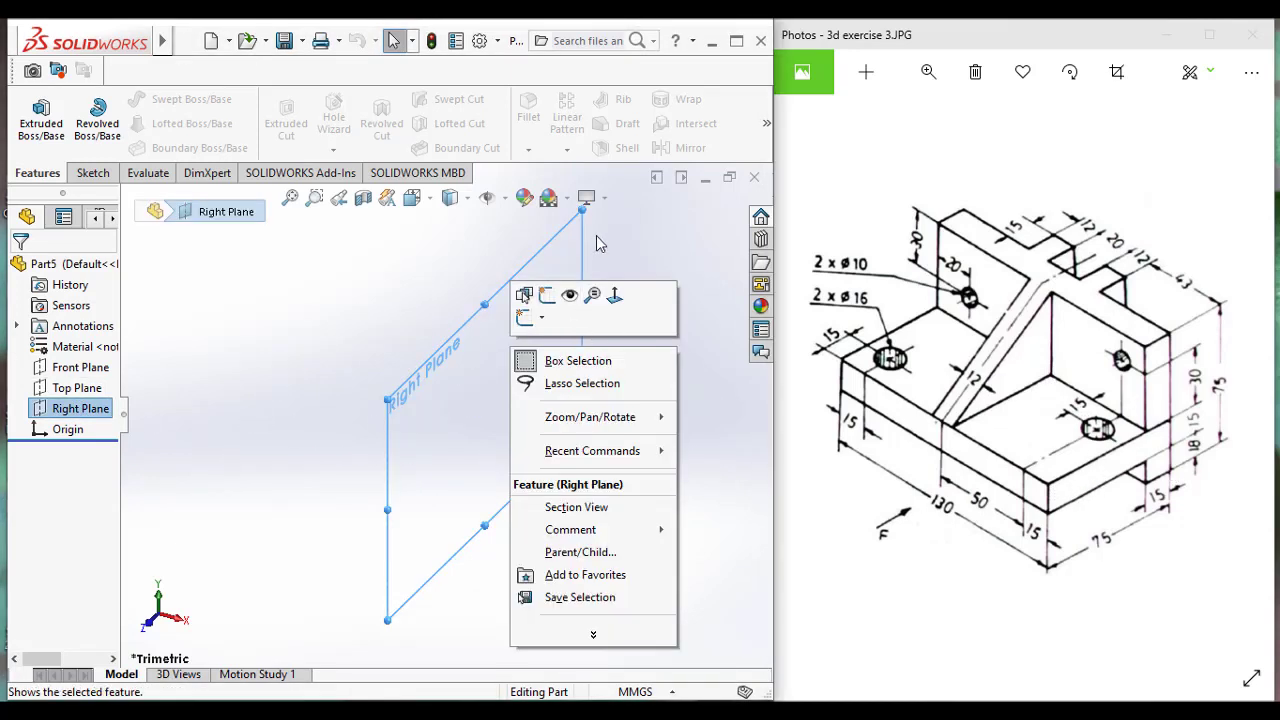
{"action": "left_click", "coordinate": [614, 294]}
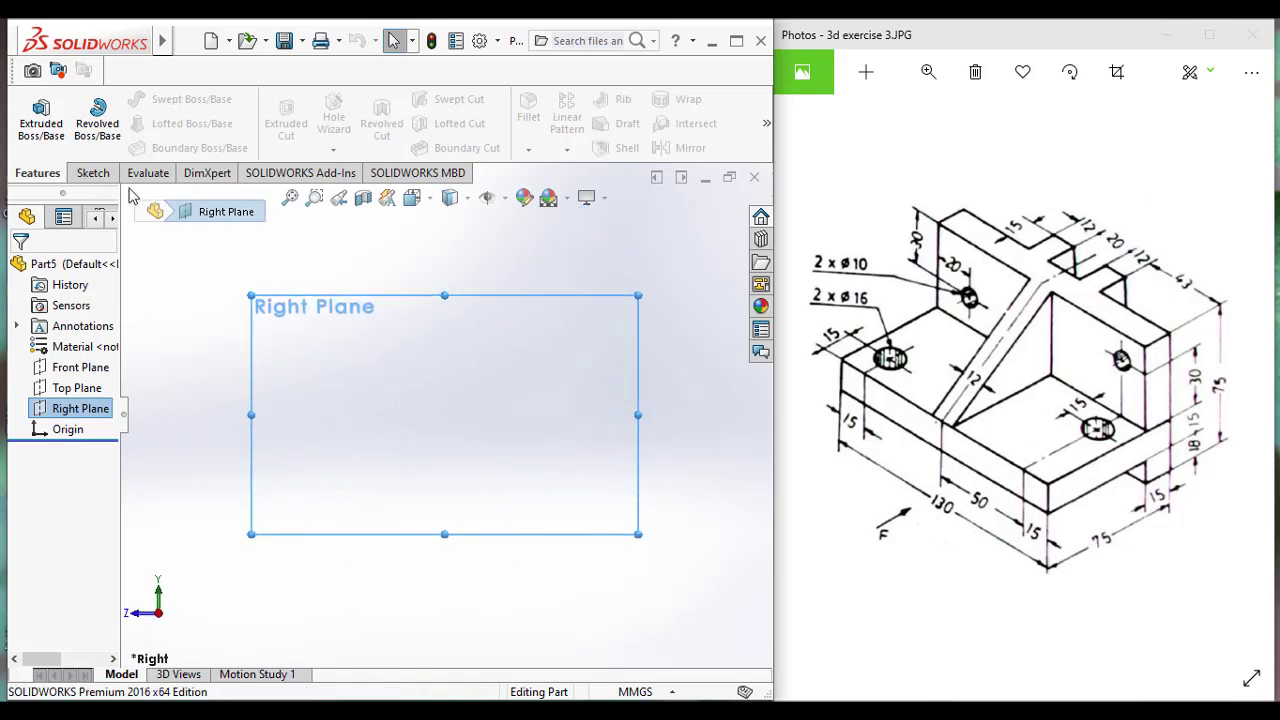
{"action": "left_click", "coordinate": [92, 173]}
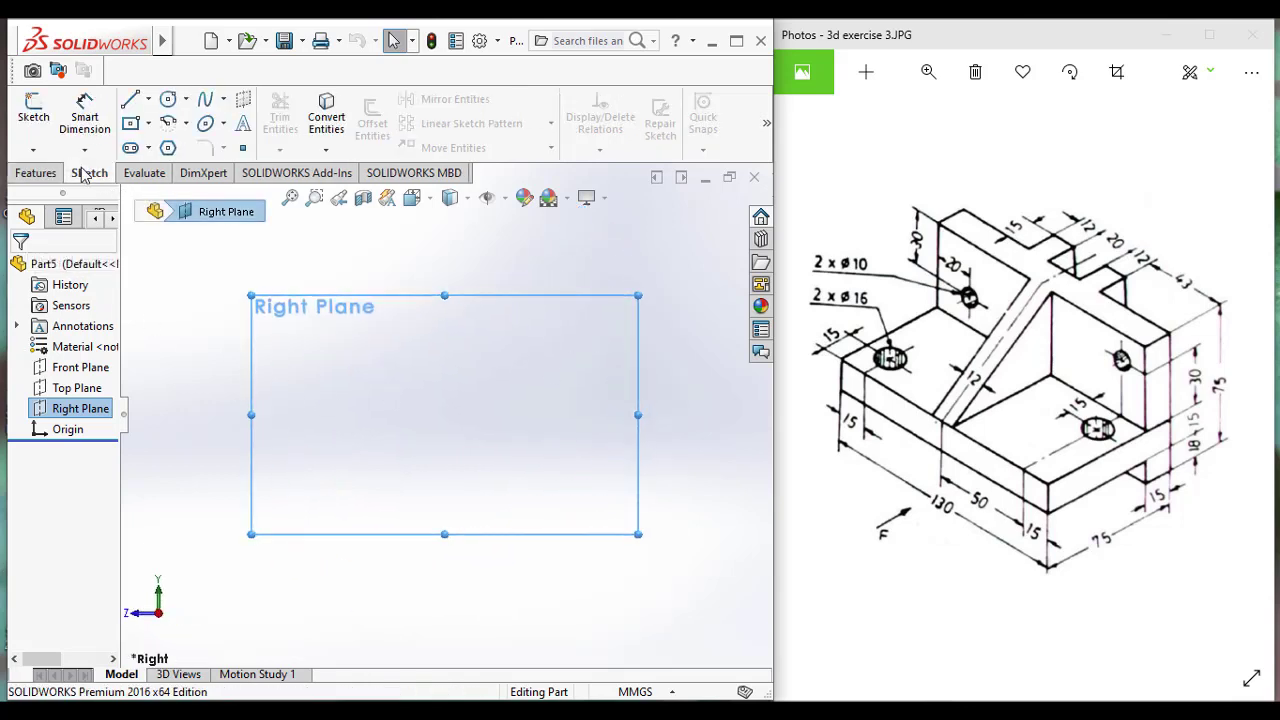
- Draw a closed six-line L-shaped profile that starts and ends at the origin
{"action": "left_click", "coordinate": [130, 99]}
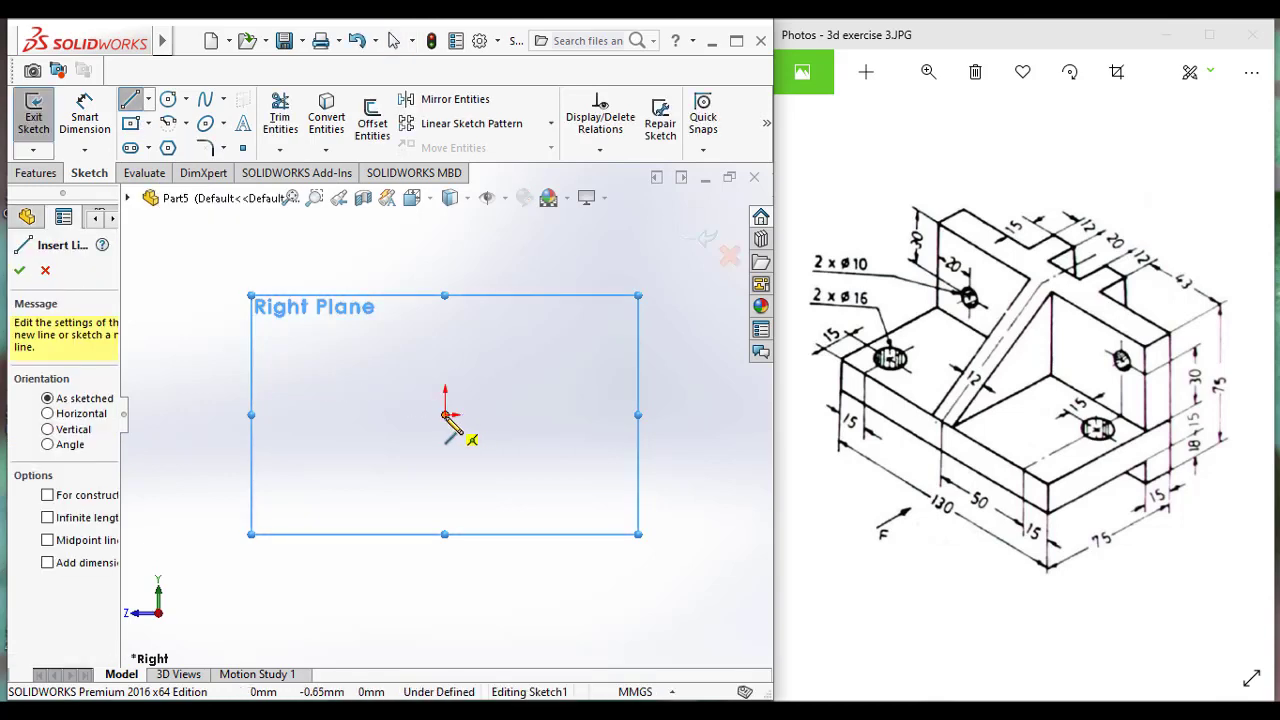
{"action": "left_click", "coordinate": [445, 414]}
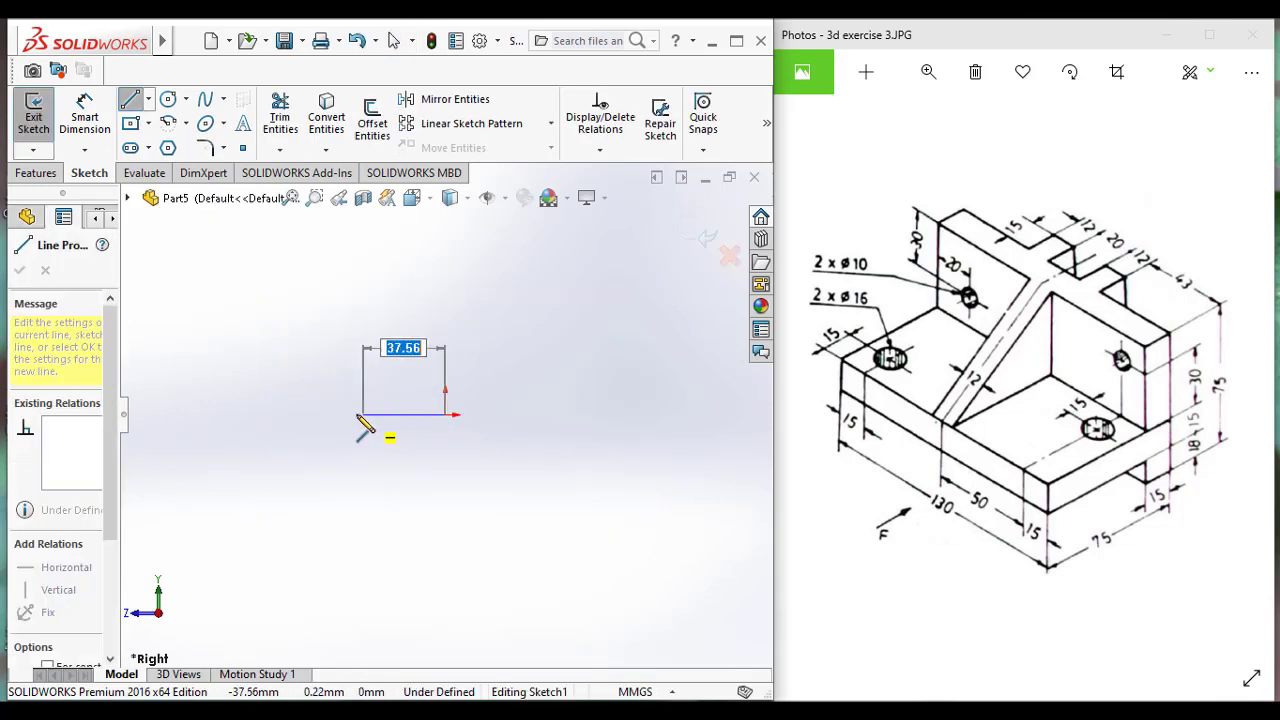
{"action": "left_click", "coordinate": [243, 414]}
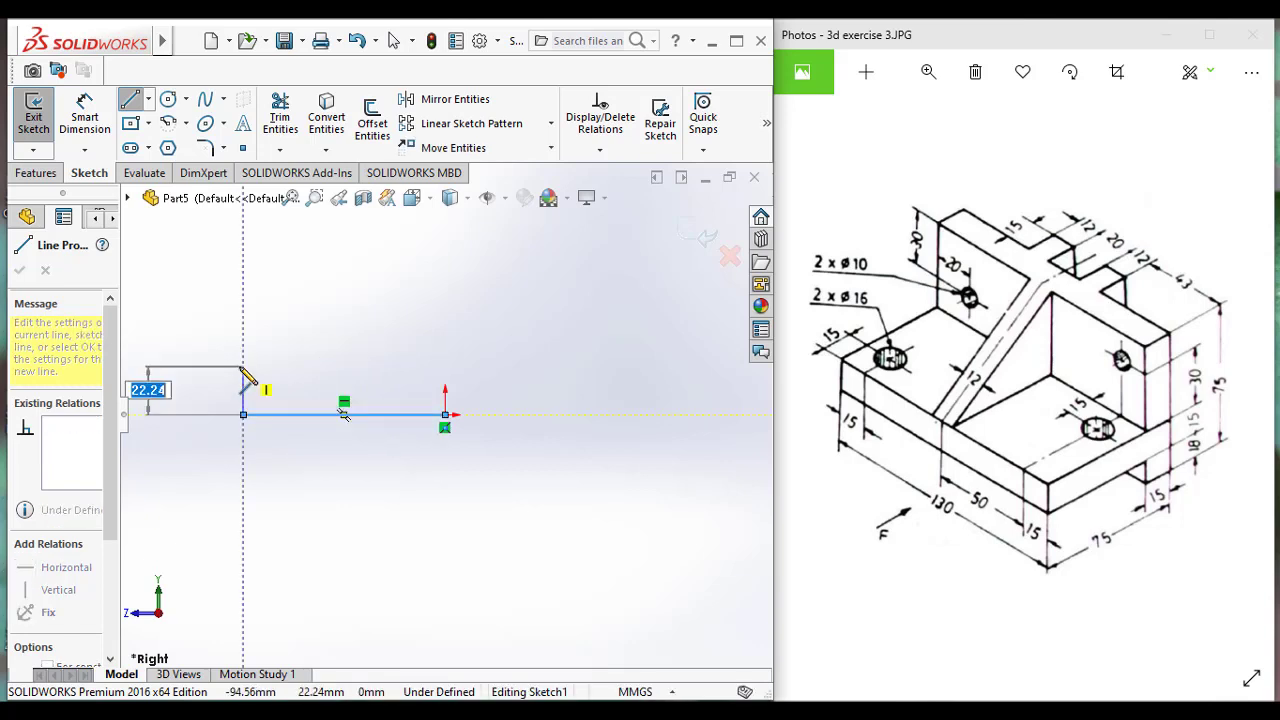
{"action": "left_click", "coordinate": [243, 367]}
{"action": "left_click", "coordinate": [546, 366]}
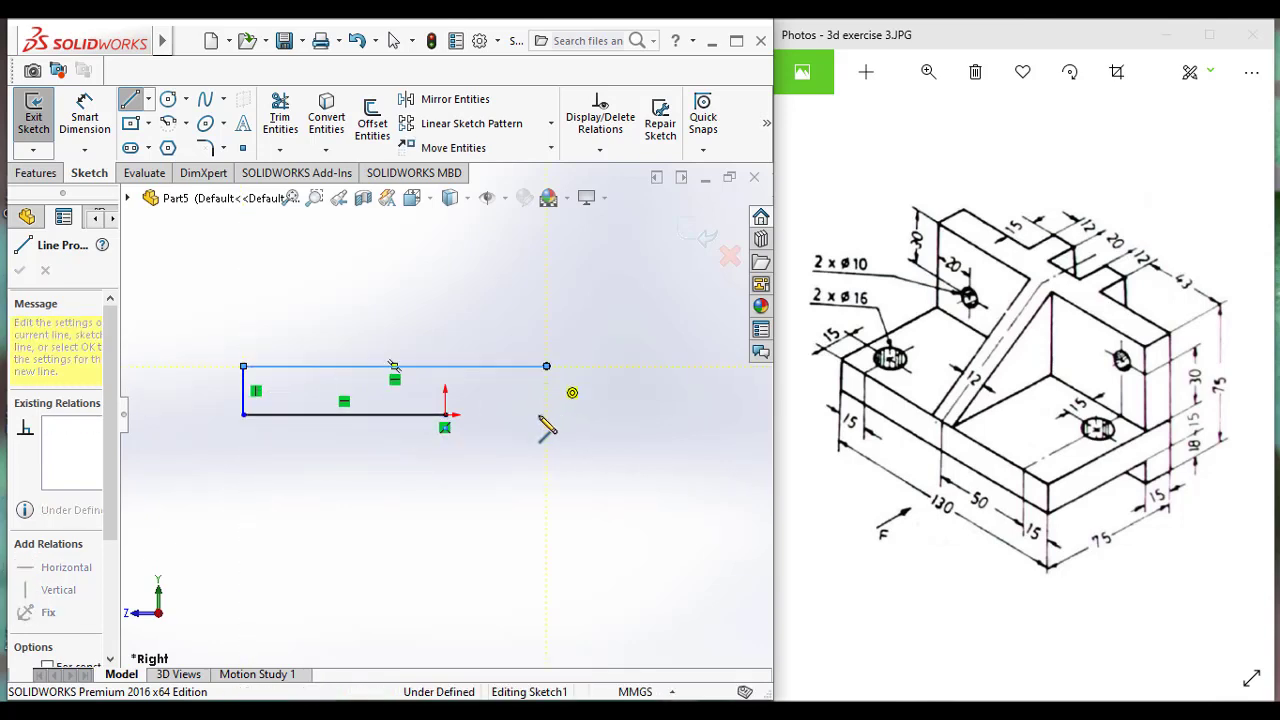
{"action": "left_click", "coordinate": [546, 537]}
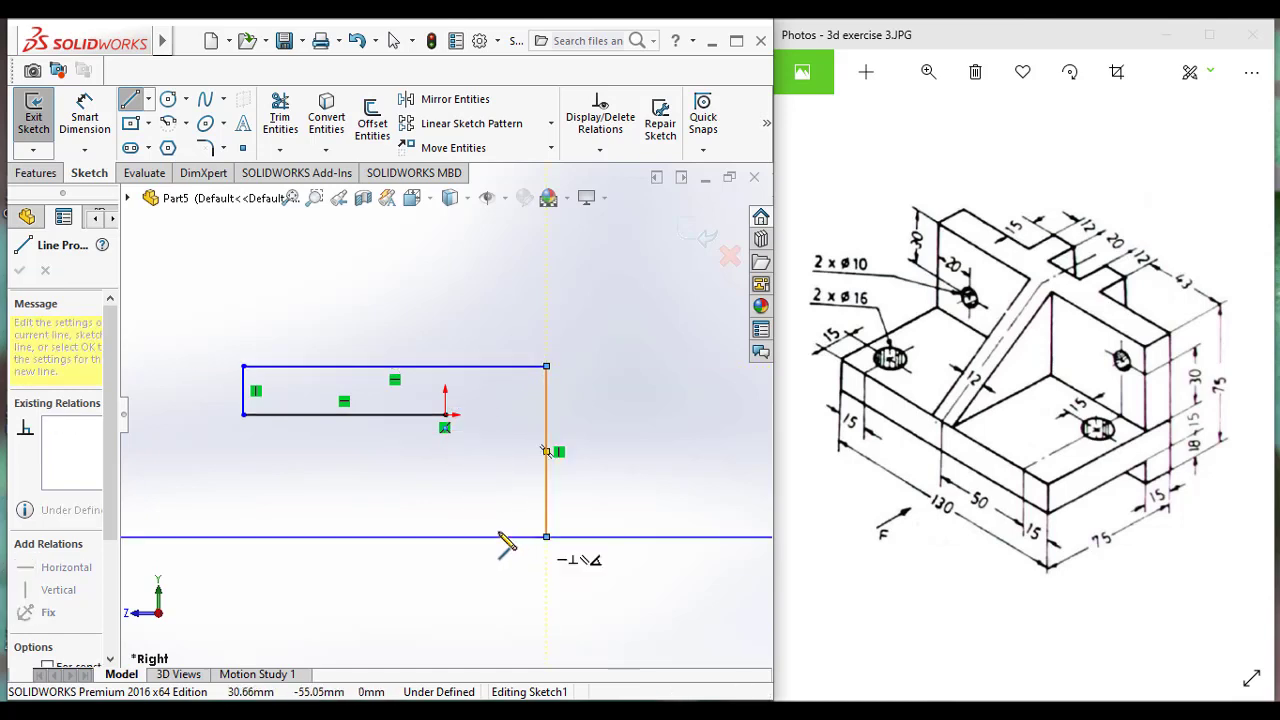
{"action": "left_click", "coordinate": [445, 537]}
{"action": "left_click", "coordinate": [445, 414]}
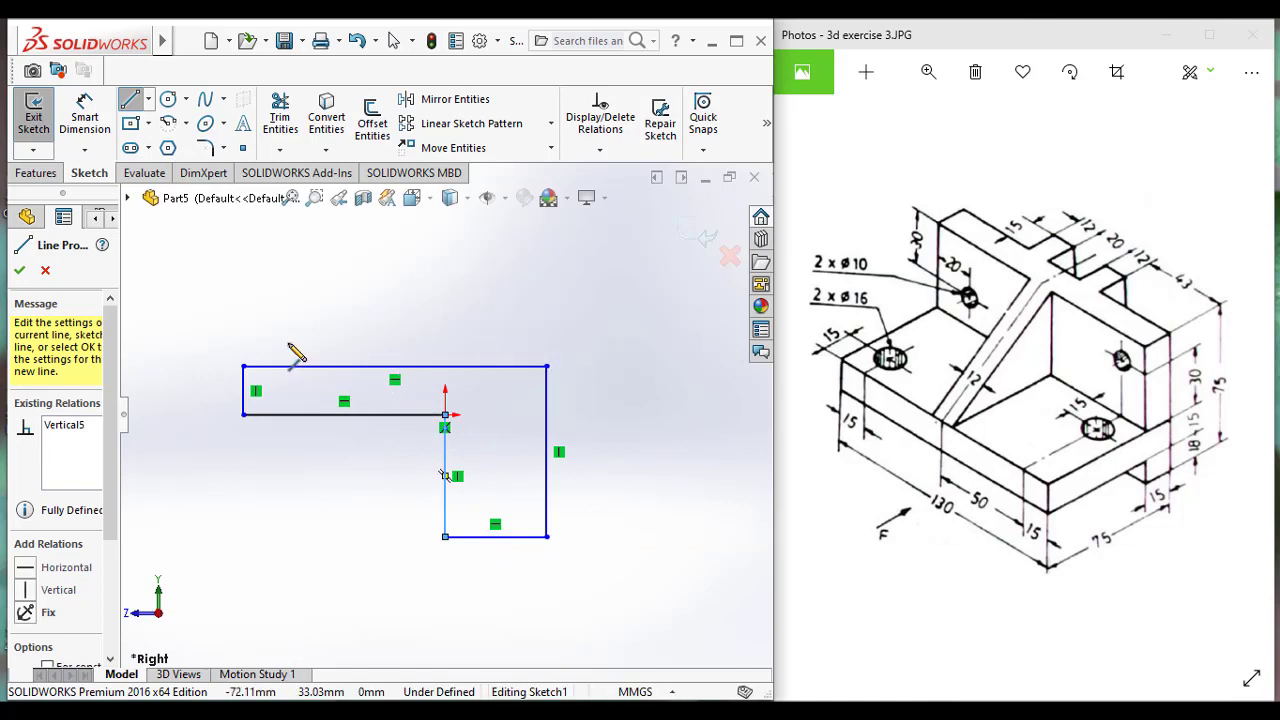
{"action": "left_click", "coordinate": [85, 118]}
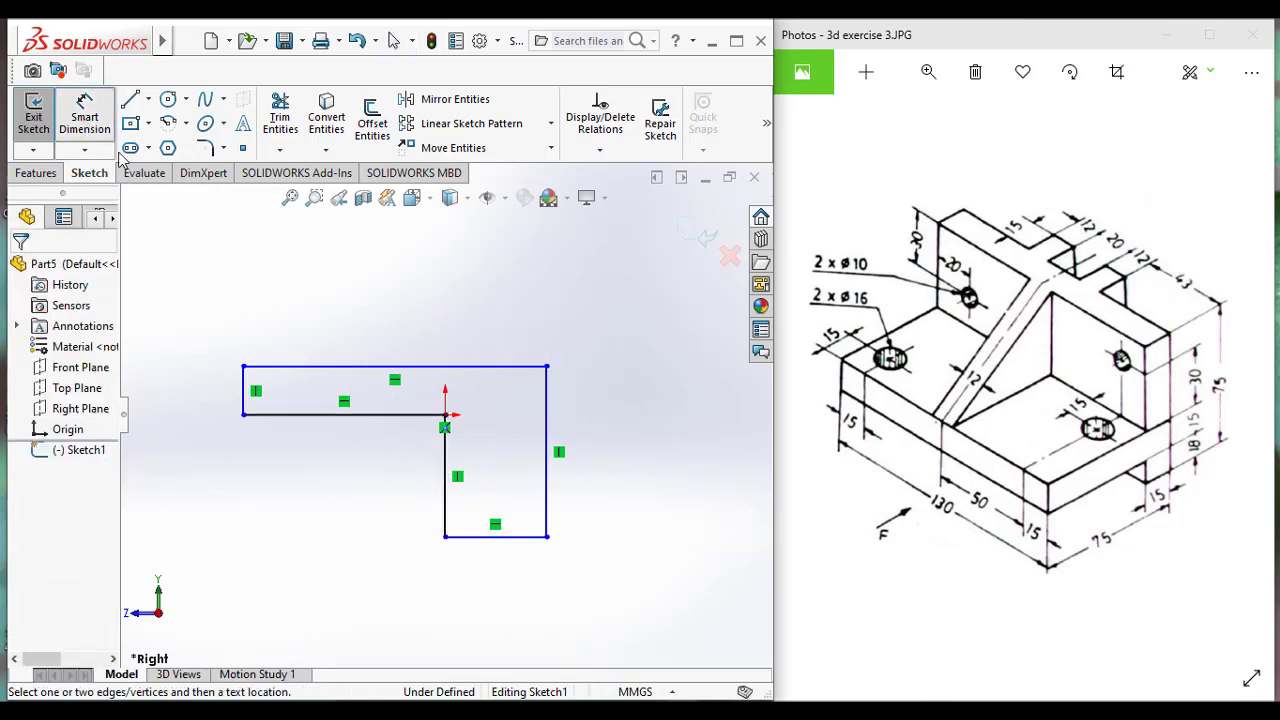
- Dimension the top edge to 75 and the foot's bottom edge to 15
{"action": "left_click", "coordinate": [448, 366]}
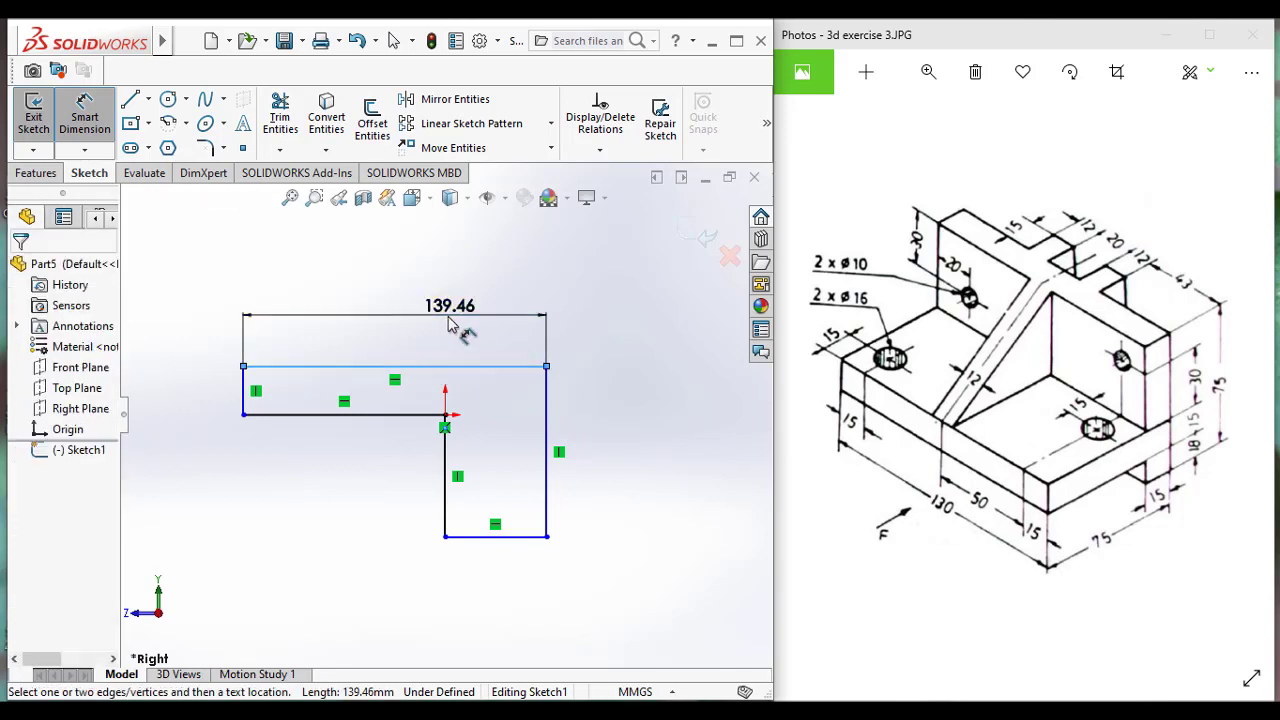
{"action": "left_click", "coordinate": [450, 326]}
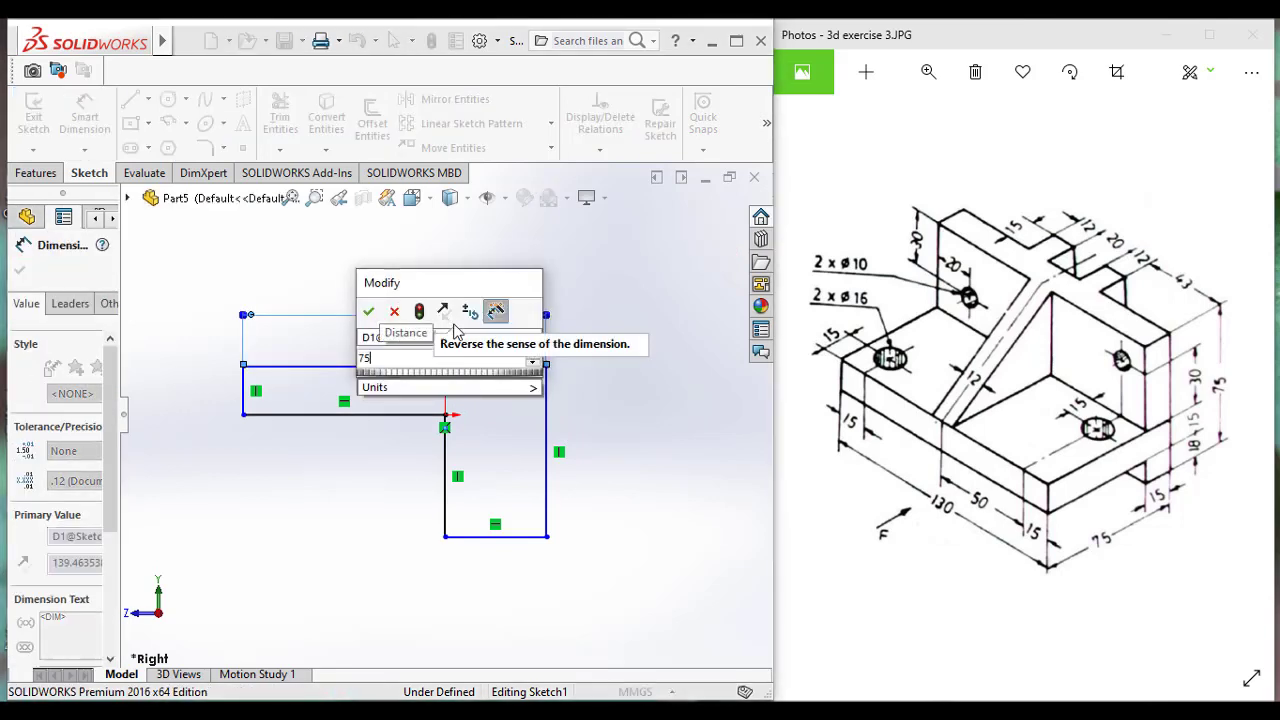
{"action": "type", "text": "75"}
{"action": "left_click", "coordinate": [369, 314]}
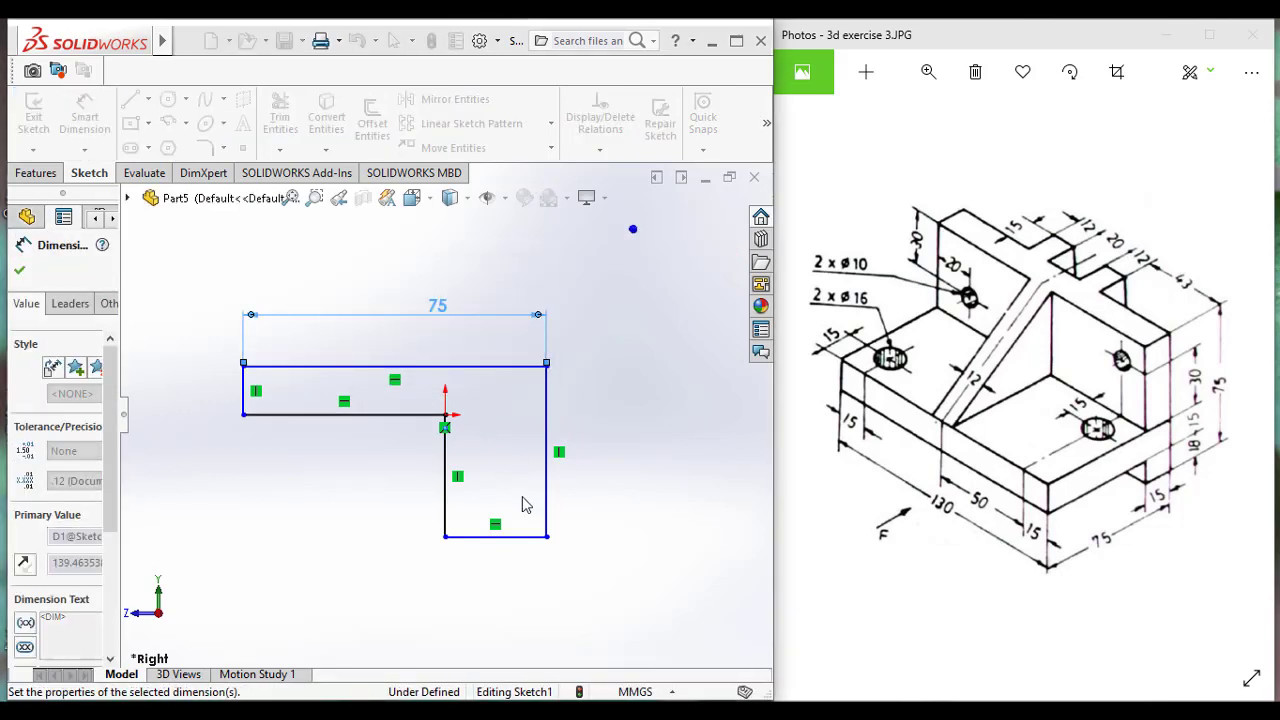
{"action": "left_click", "coordinate": [502, 556]}
{"action": "left_click", "coordinate": [494, 585]}
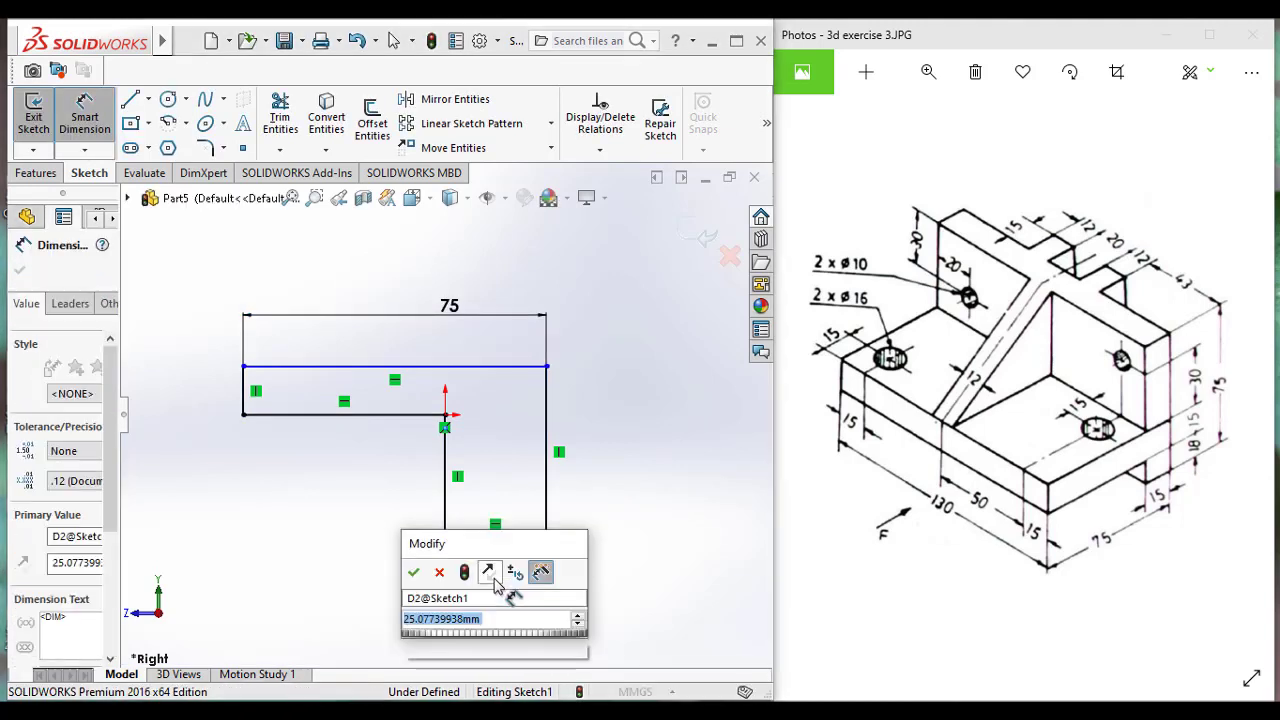
{"action": "type", "text": "15"}
{"action": "key", "text": "Return"}
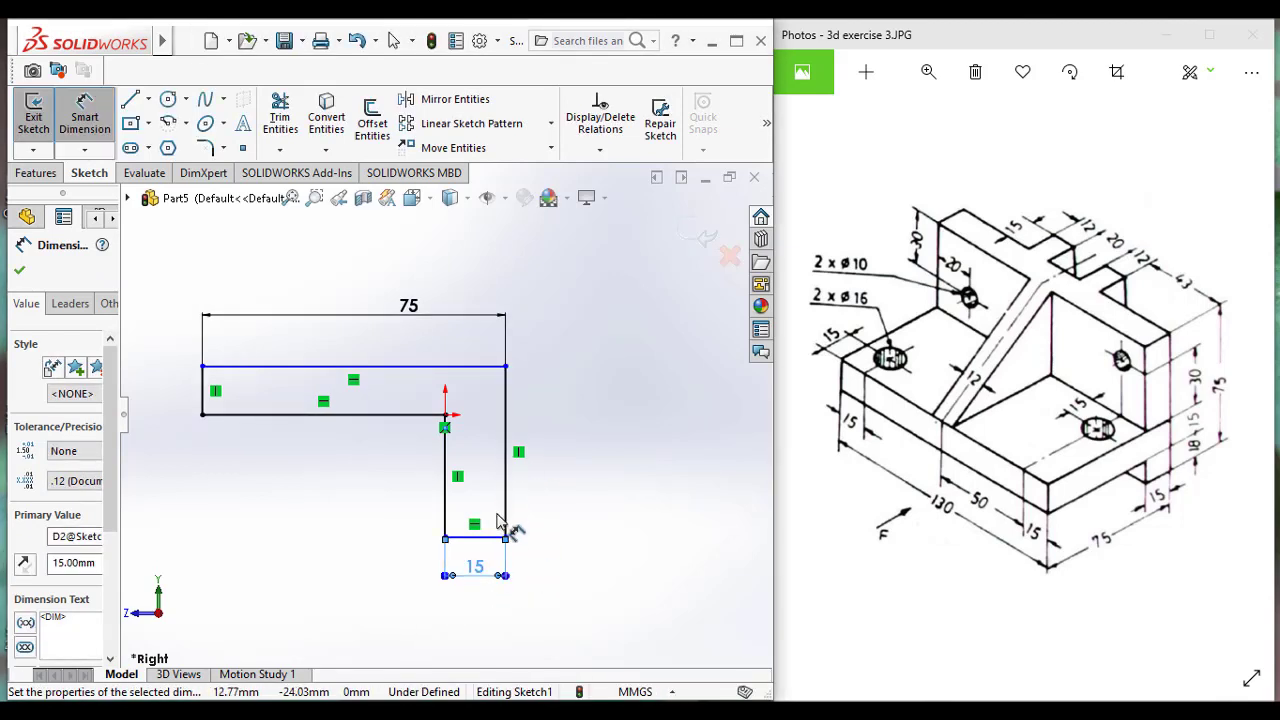
- Dimension the inner foot edge to 18 and the left edge to 15
{"action": "left_click", "coordinate": [446, 500]}
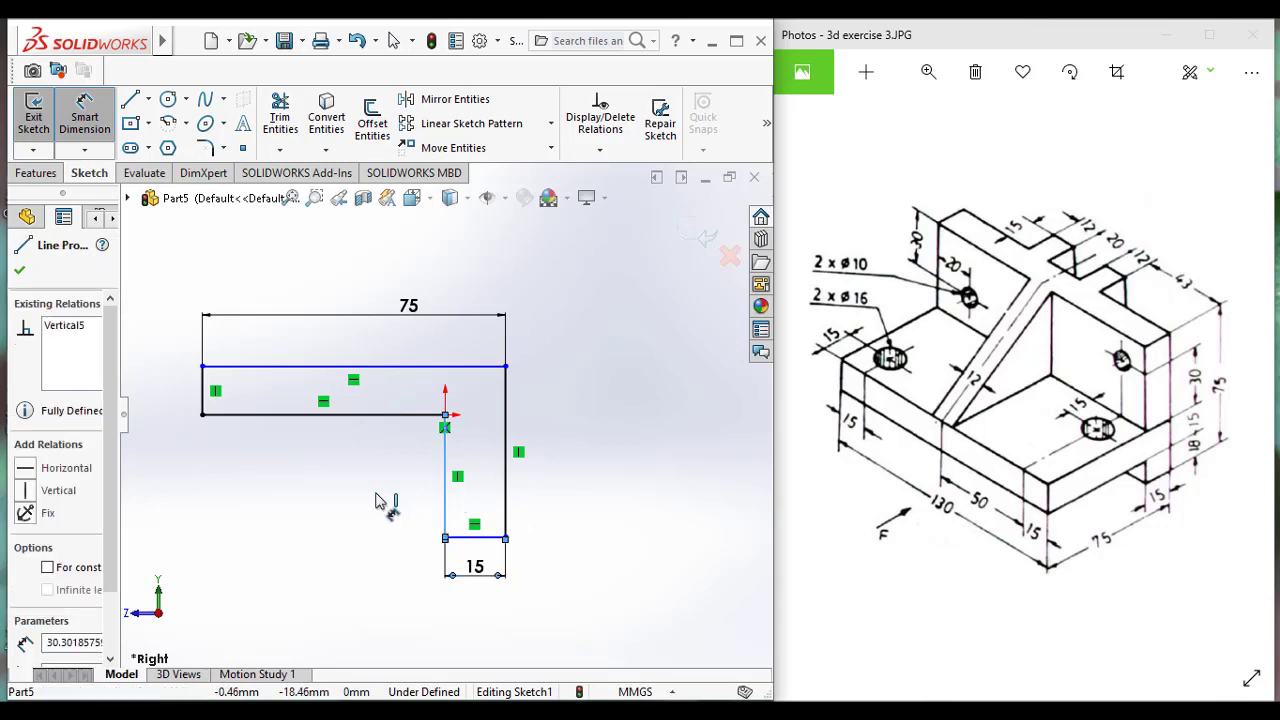
{"action": "left_click", "coordinate": [378, 500]}
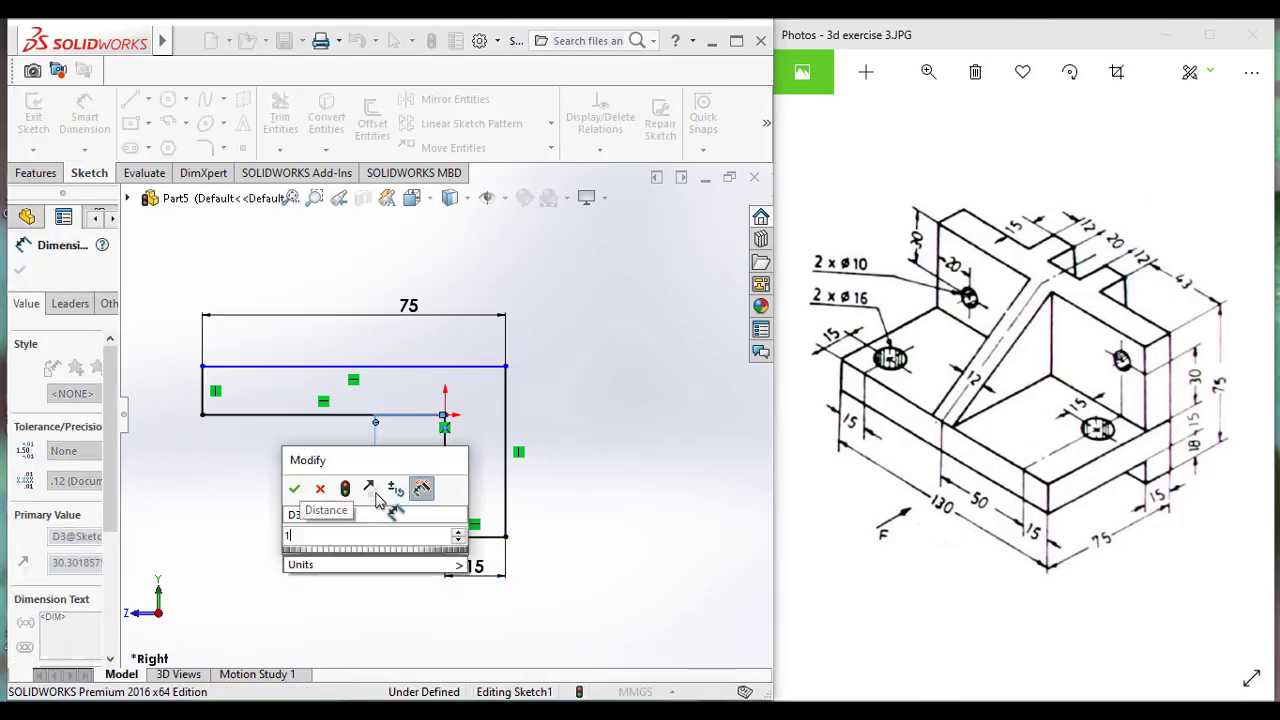
{"action": "type", "text": "18"}
{"action": "key", "text": "Return"}
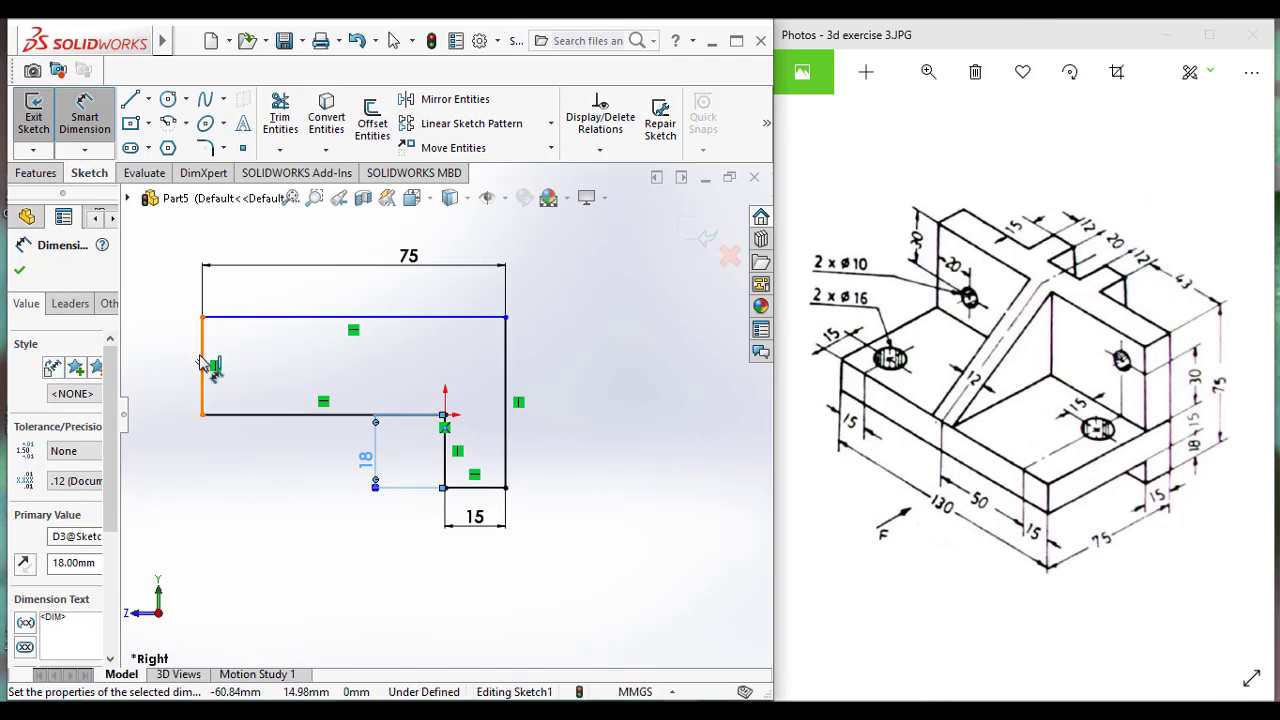
{"action": "left_click", "coordinate": [203, 362]}
{"action": "left_click", "coordinate": [165, 362]}
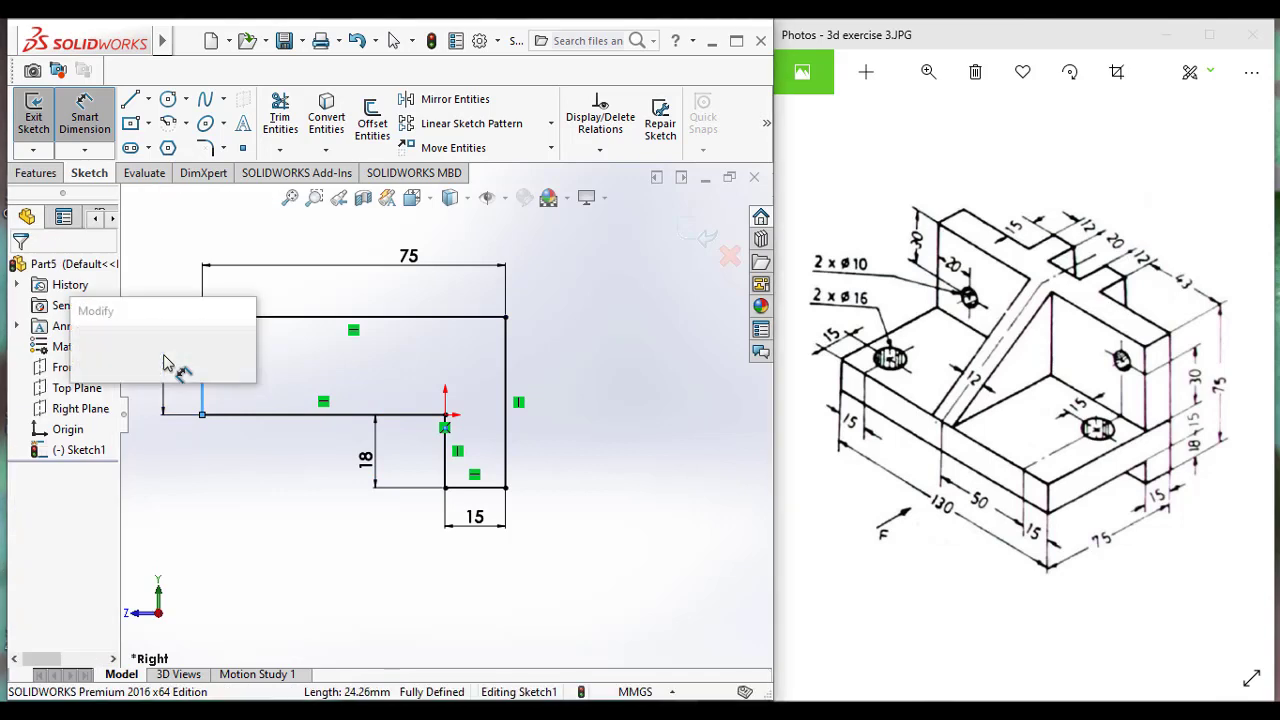
{"action": "type", "text": "15"}
{"action": "key", "text": "Return"}
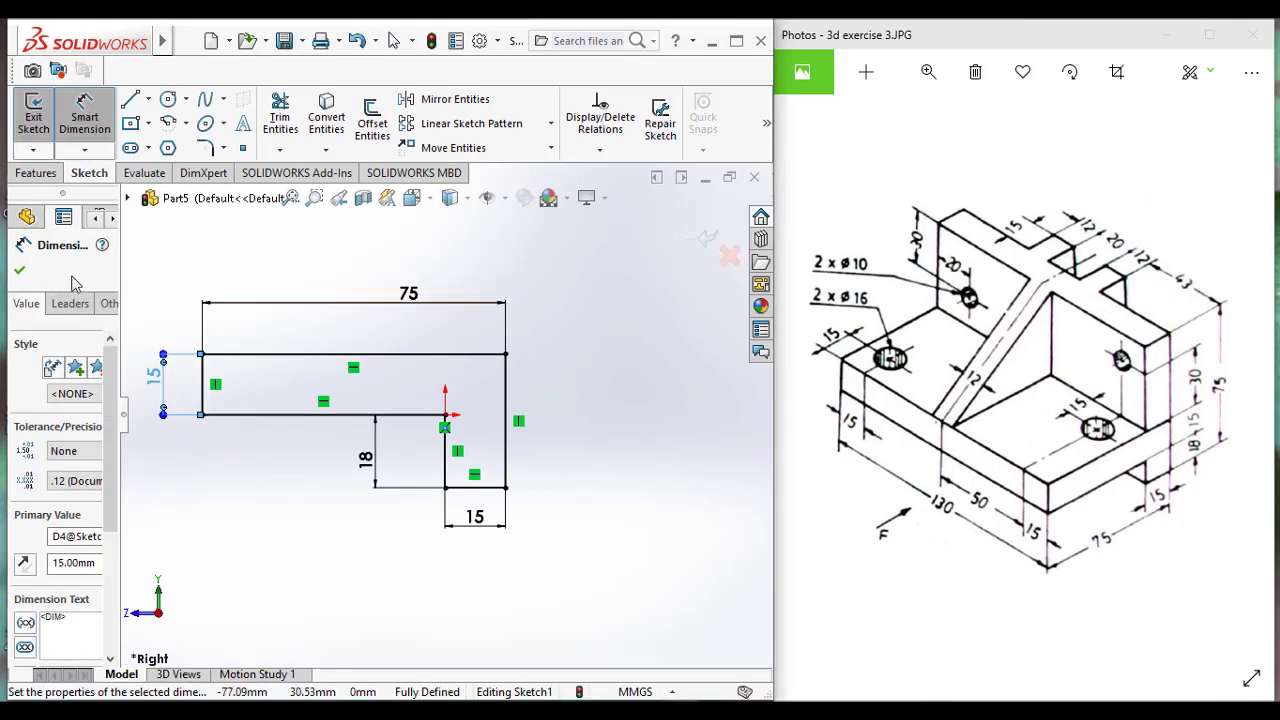
{"action": "left_click", "coordinate": [20, 273]}
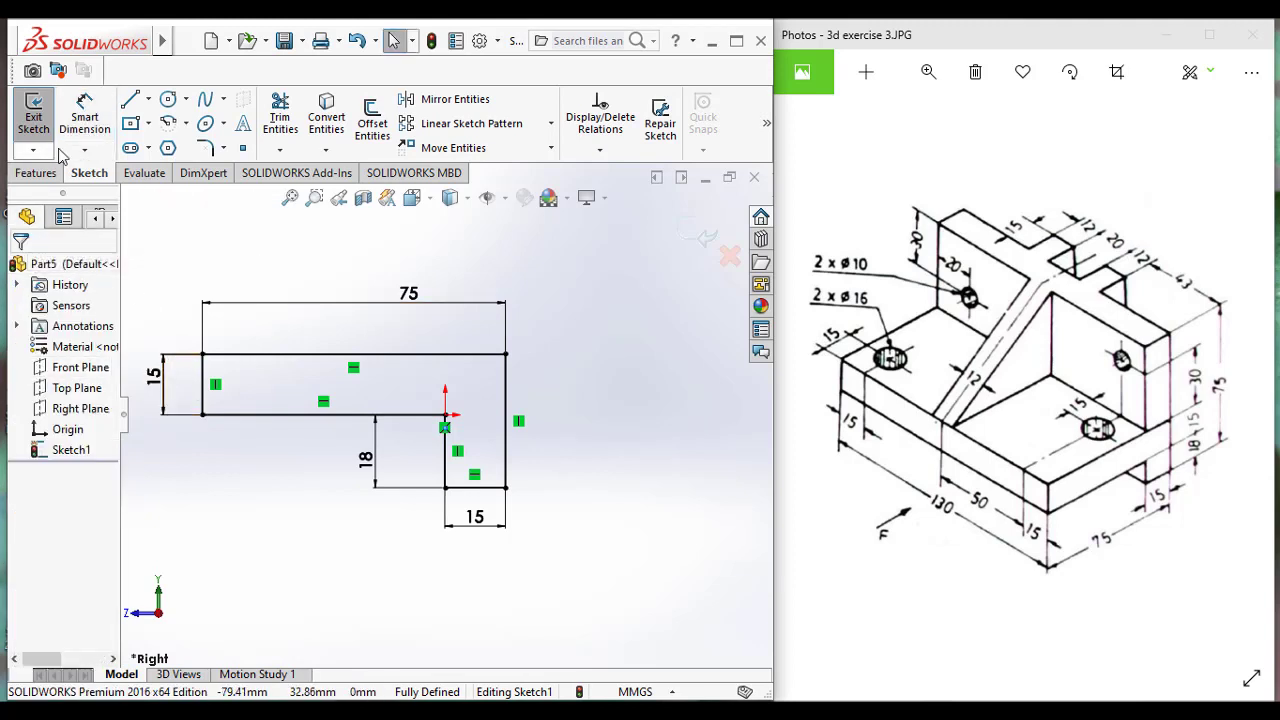
- Extrude the L-shaped sketch 130 mm in the reversed direction into the base block
{"action": "left_click", "coordinate": [45, 175]}
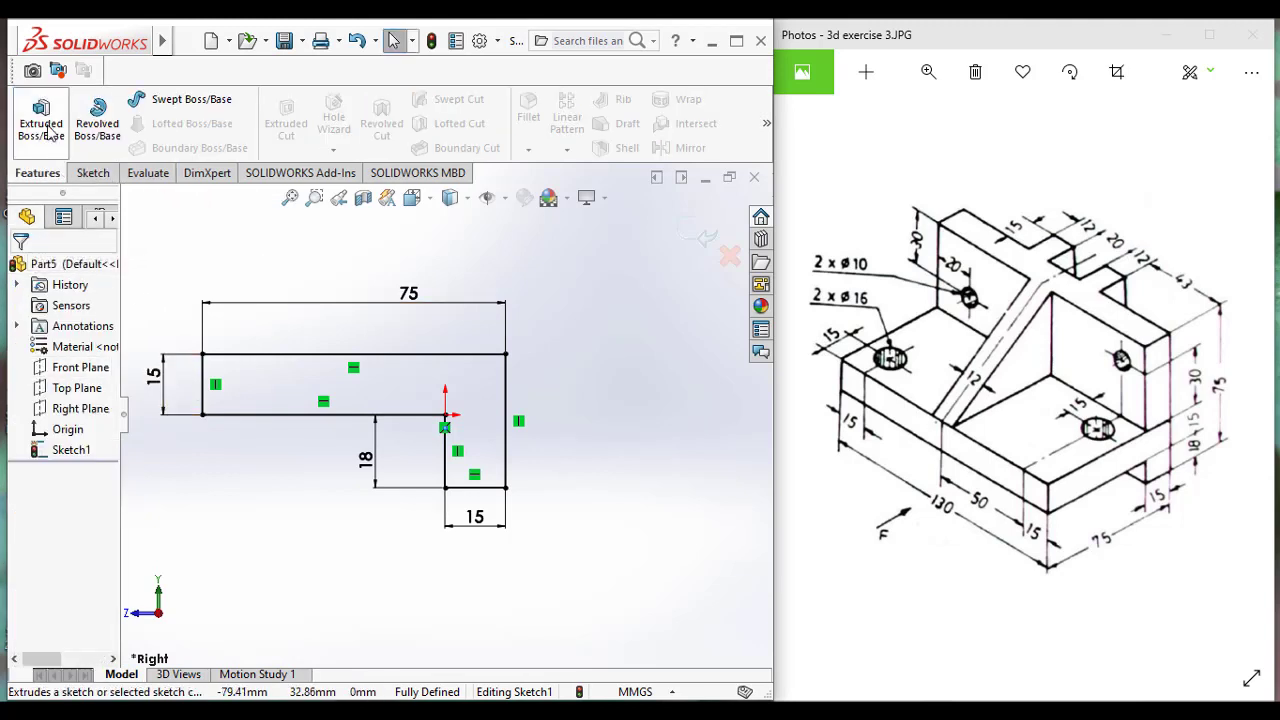
{"action": "left_click", "coordinate": [43, 125]}
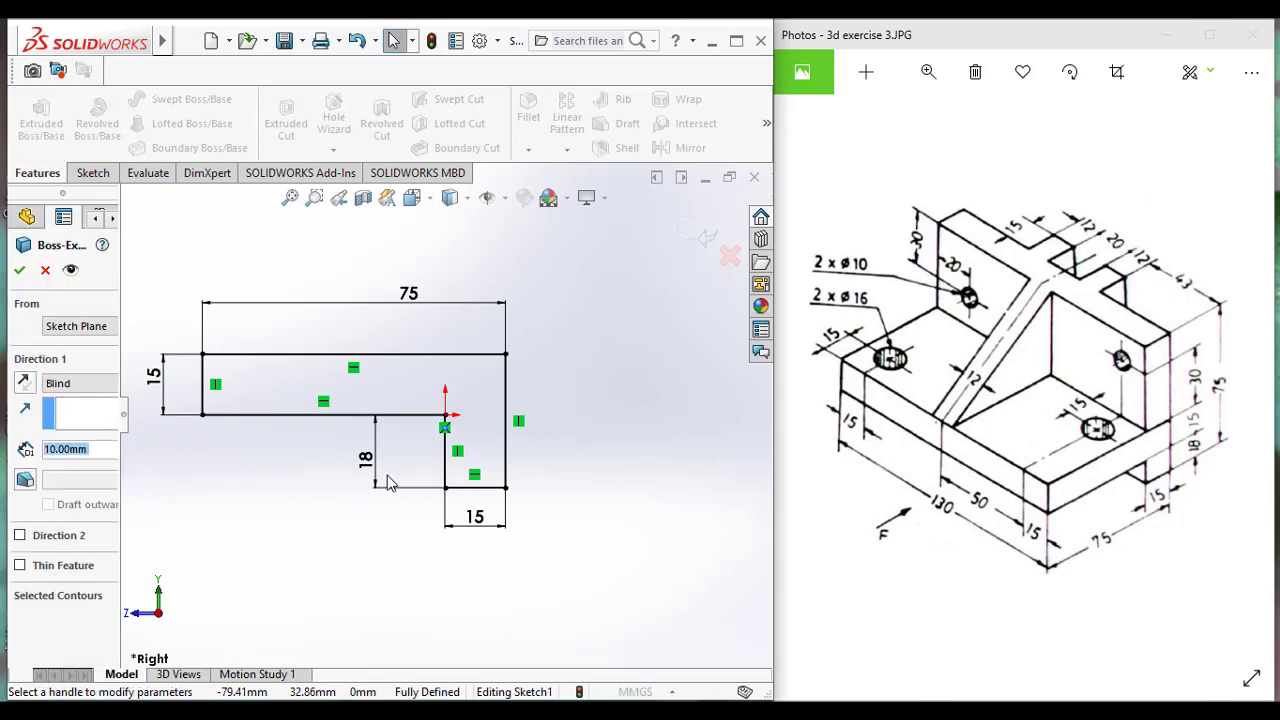
{"action": "left_click", "coordinate": [30, 393]}
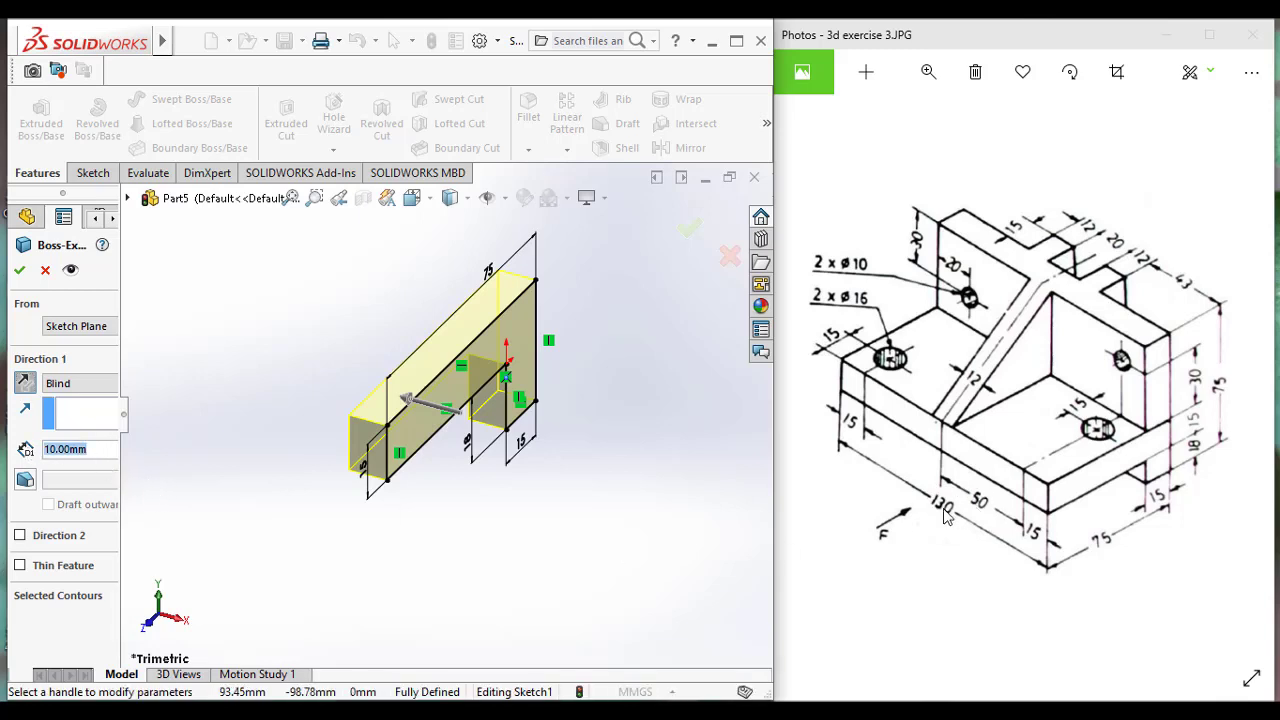
{"action": "type", "text": "1"}
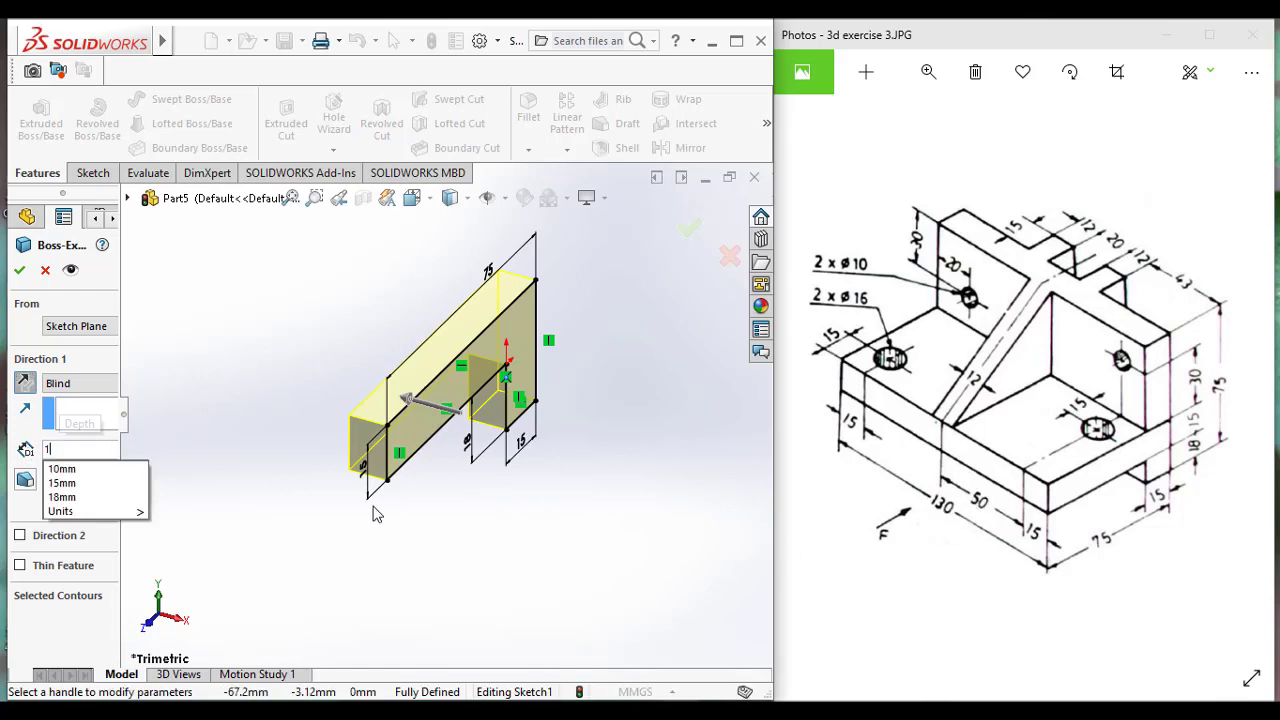
{"action": "type", "text": "30"}
{"action": "key", "text": "Return"}
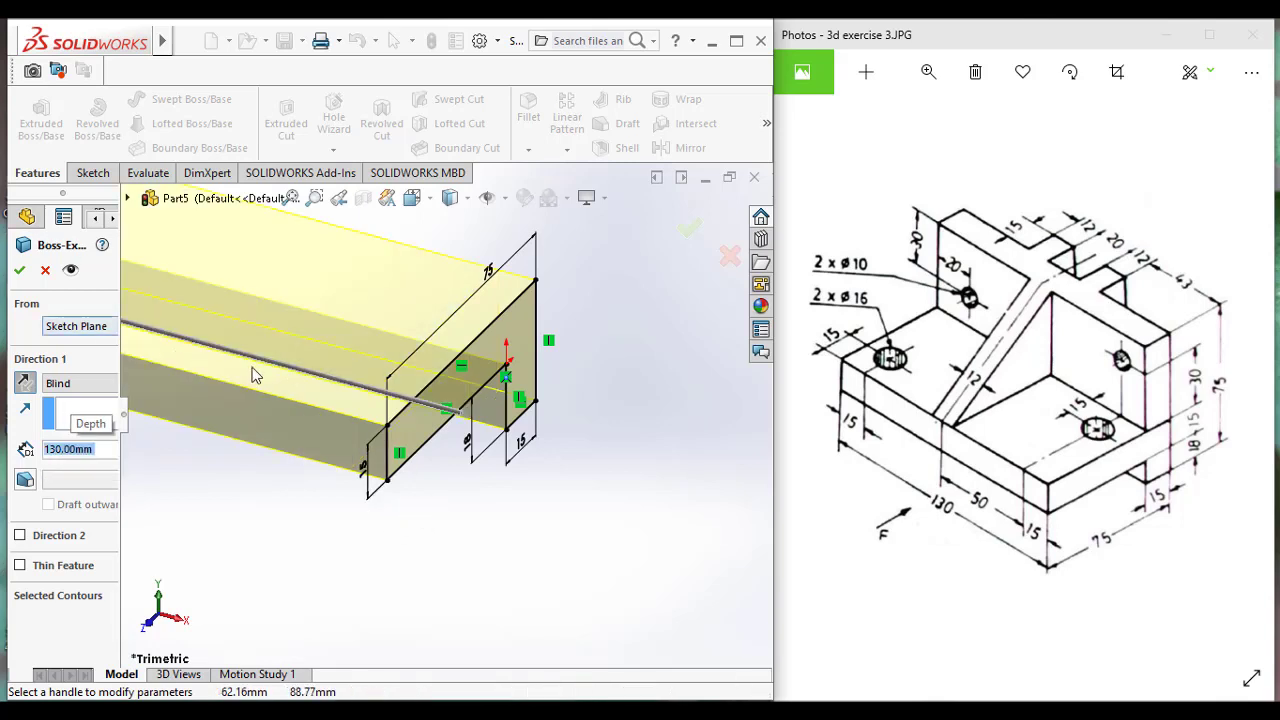
{"action": "key", "text": "f"}
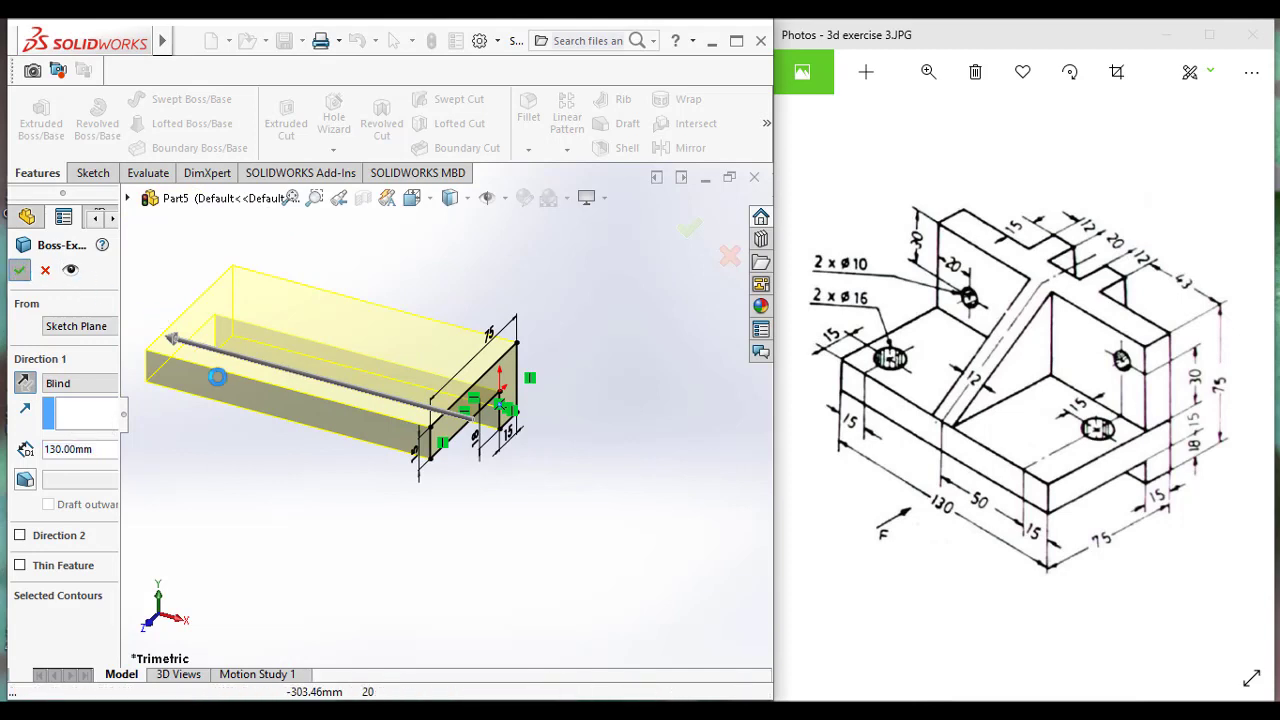
{"action": "key", "text": "Return"}
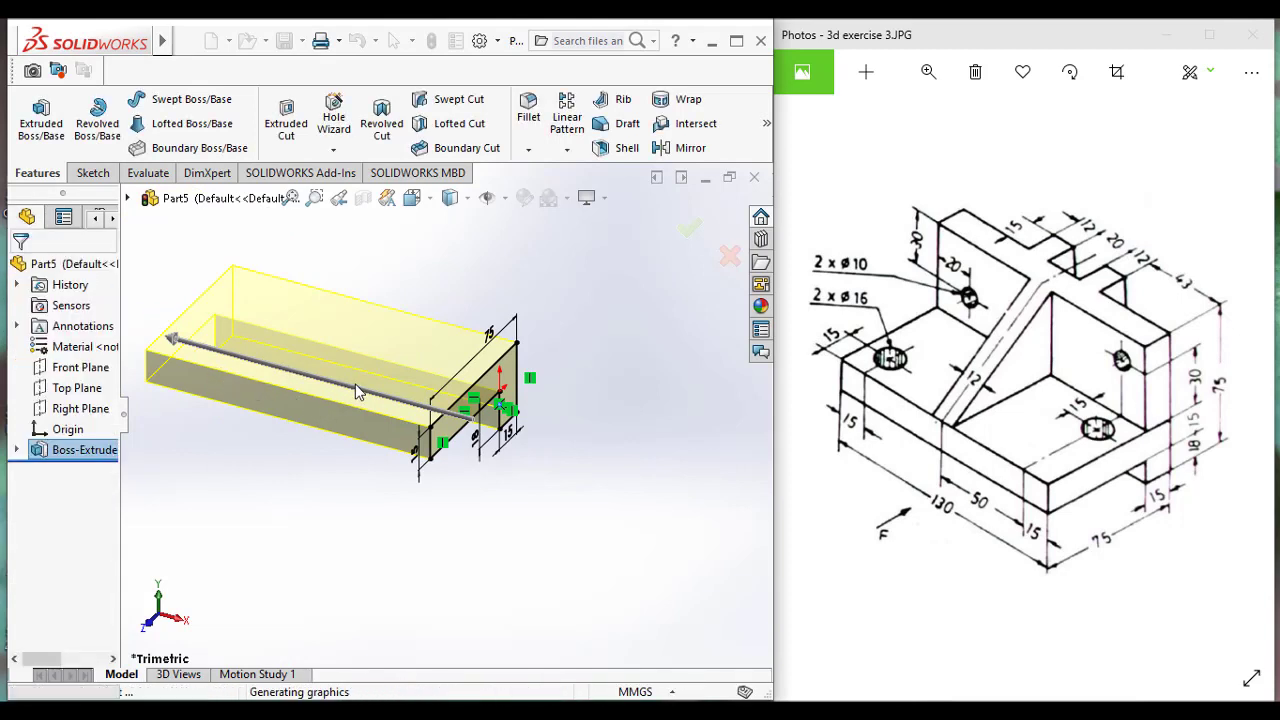
{"action": "left_click", "coordinate": [505, 381]}
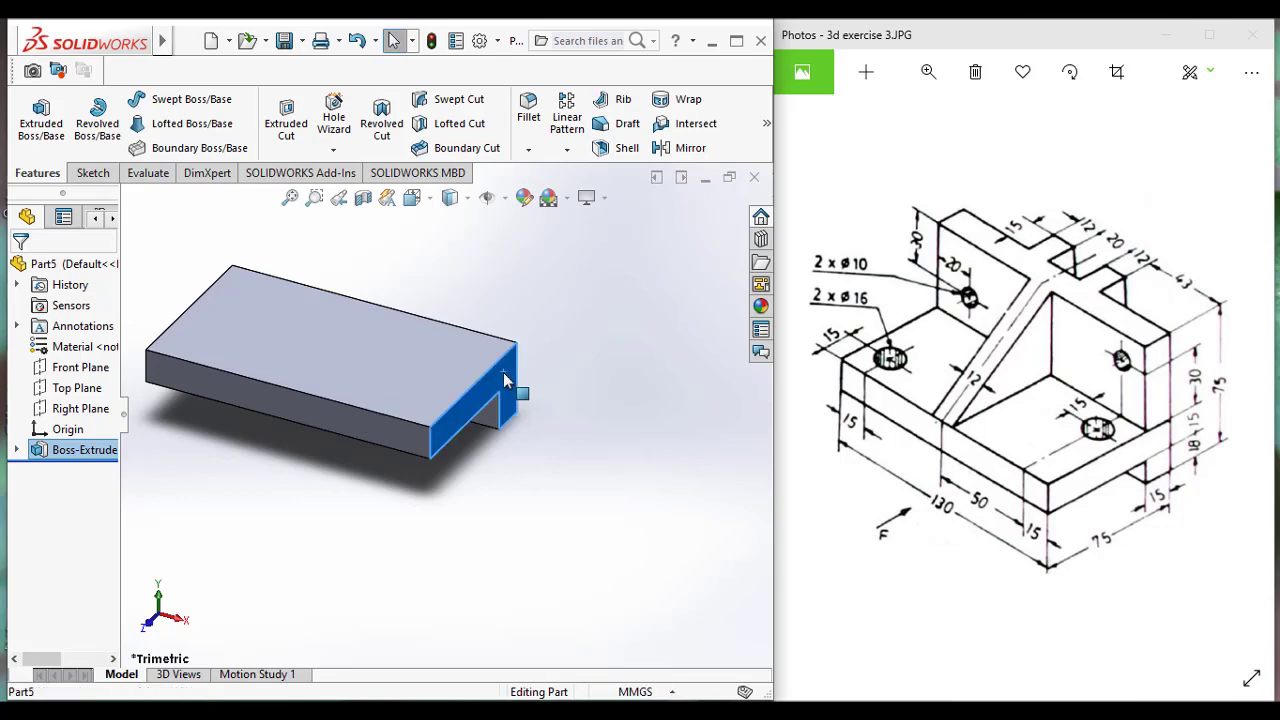
{"action": "right_click", "coordinate": [505, 381]}
- Face the L-shaped end face head-on and start sketching on it
{"action": "left_click", "coordinate": [615, 177]}
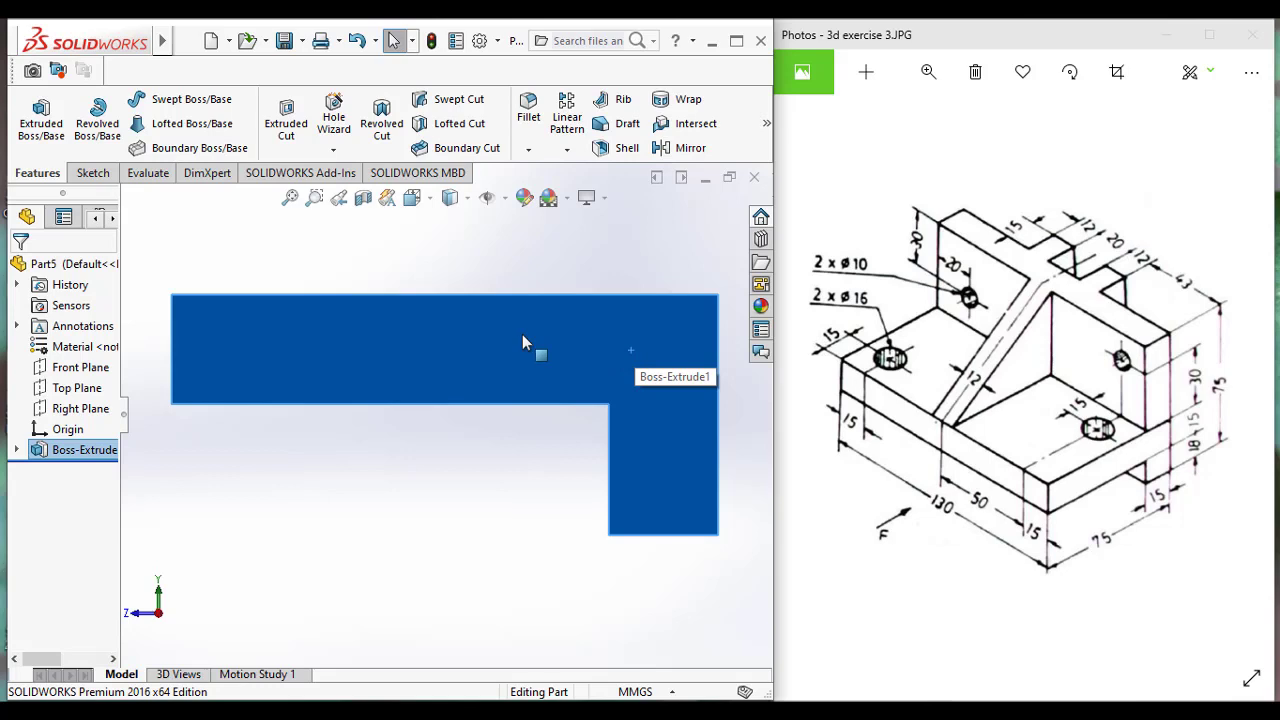
{"action": "scroll", "coordinate": [633, 356], "scroll_direction": "down", "scroll_amount": 2}
{"action": "scroll", "coordinate": [633, 356], "scroll_direction": "up", "scroll_amount": 4}
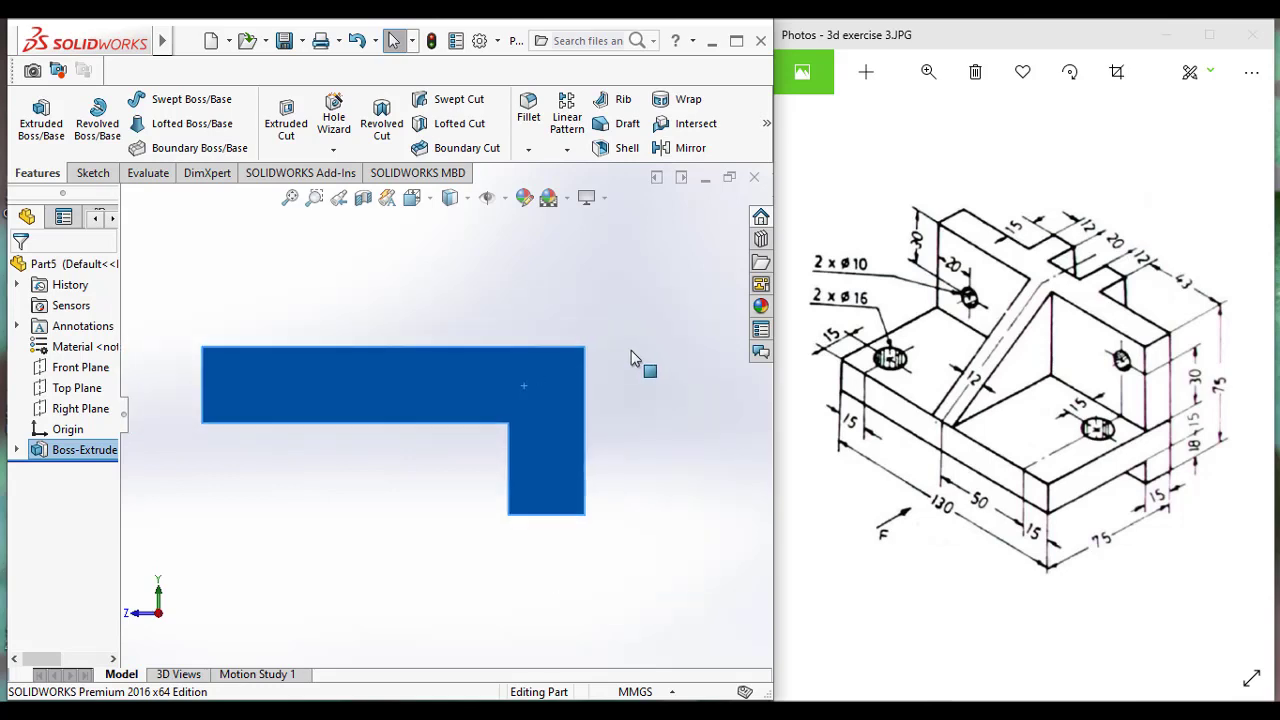
{"action": "key", "text": "f"}
{"action": "left_click", "coordinate": [92, 173]}
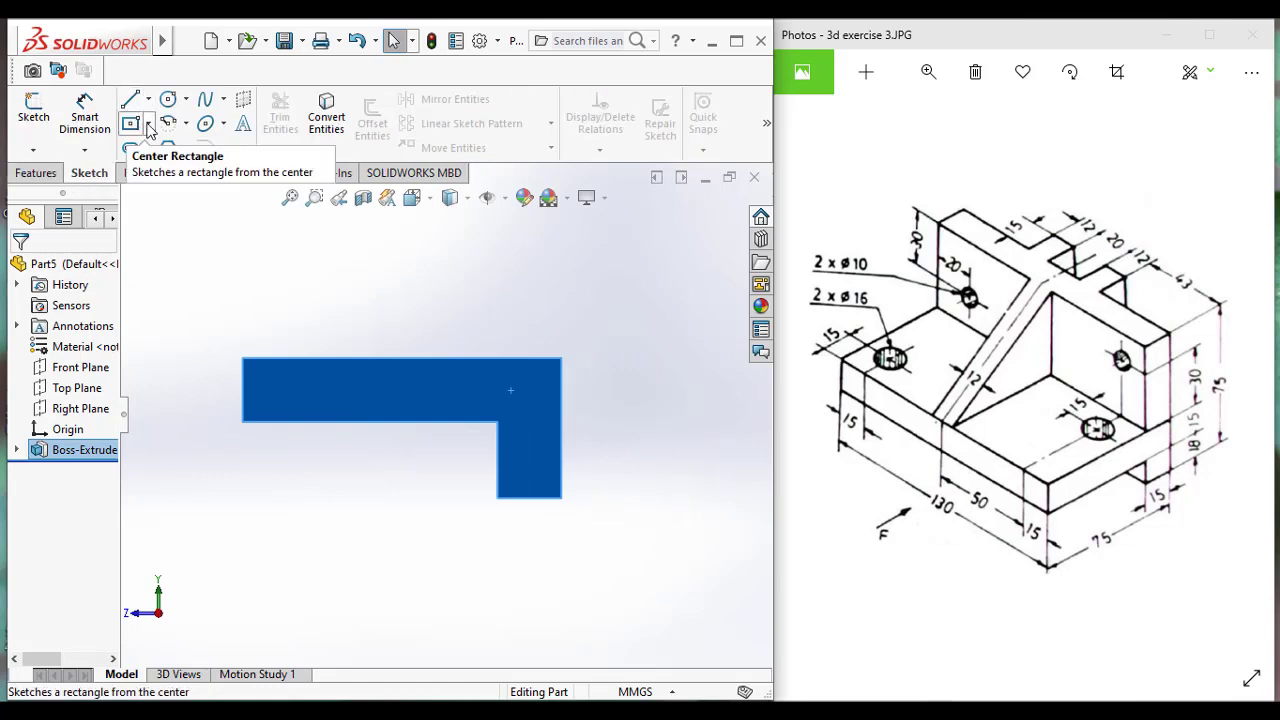
- Draw a corner rectangle rising from the base profile's top-right corner
{"action": "left_click", "coordinate": [148, 126]}
{"action": "left_click", "coordinate": [158, 172]}
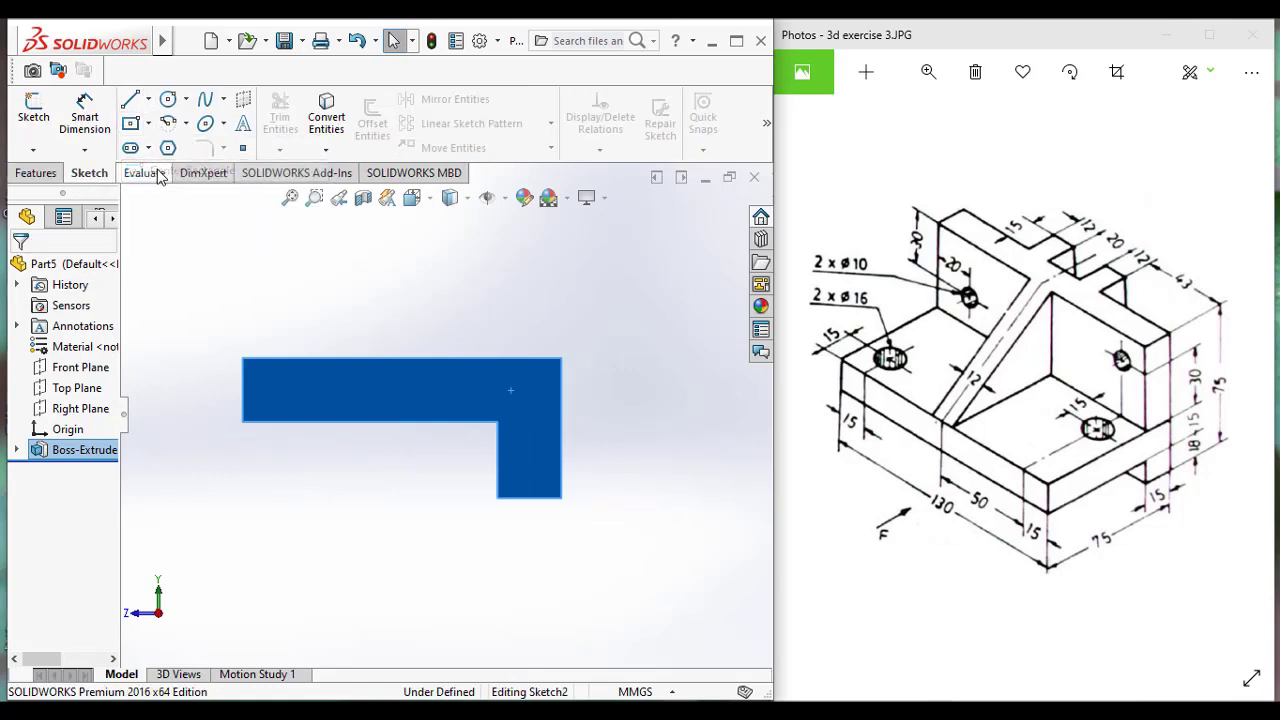
{"action": "left_click", "coordinate": [168, 122]}
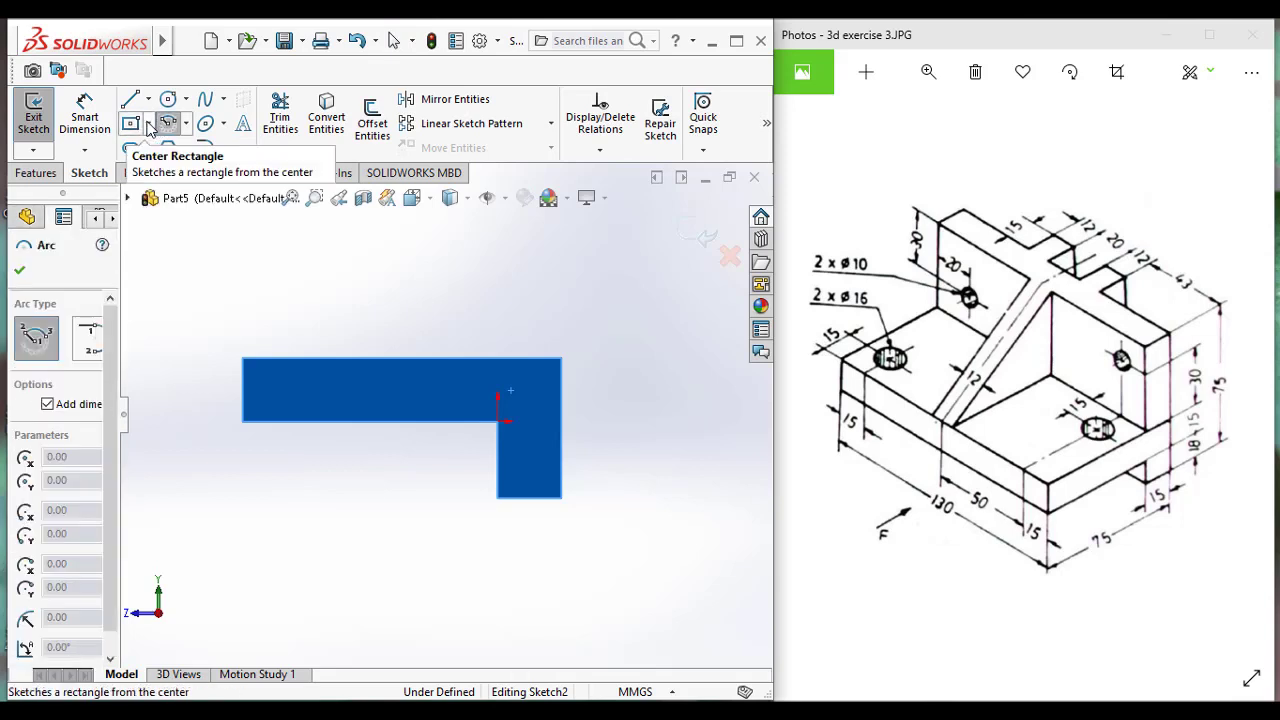
{"action": "left_click", "coordinate": [148, 126]}
{"action": "left_click", "coordinate": [170, 143]}
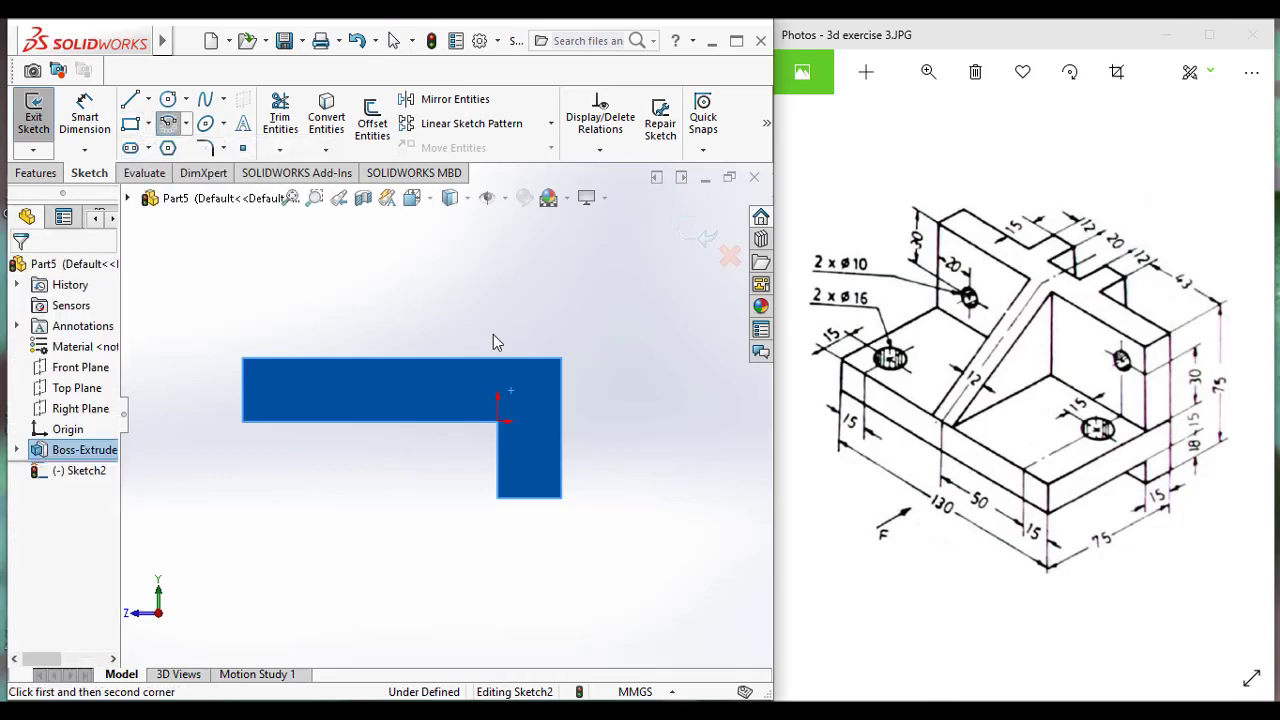
{"action": "left_click", "coordinate": [561, 358]}
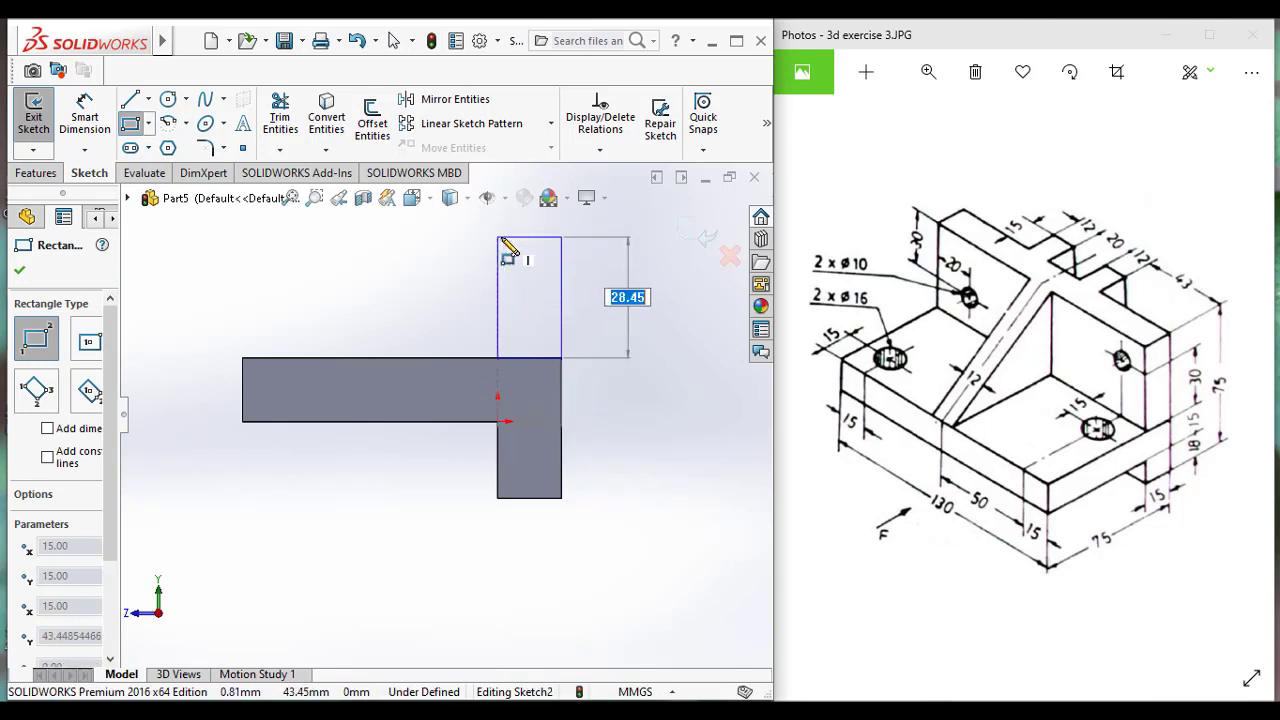
{"action": "left_click", "coordinate": [498, 238]}
- Dimension the back-wall rectangle's overall corner-to-corner height to 75 mm
{"action": "left_click", "coordinate": [19, 272]}
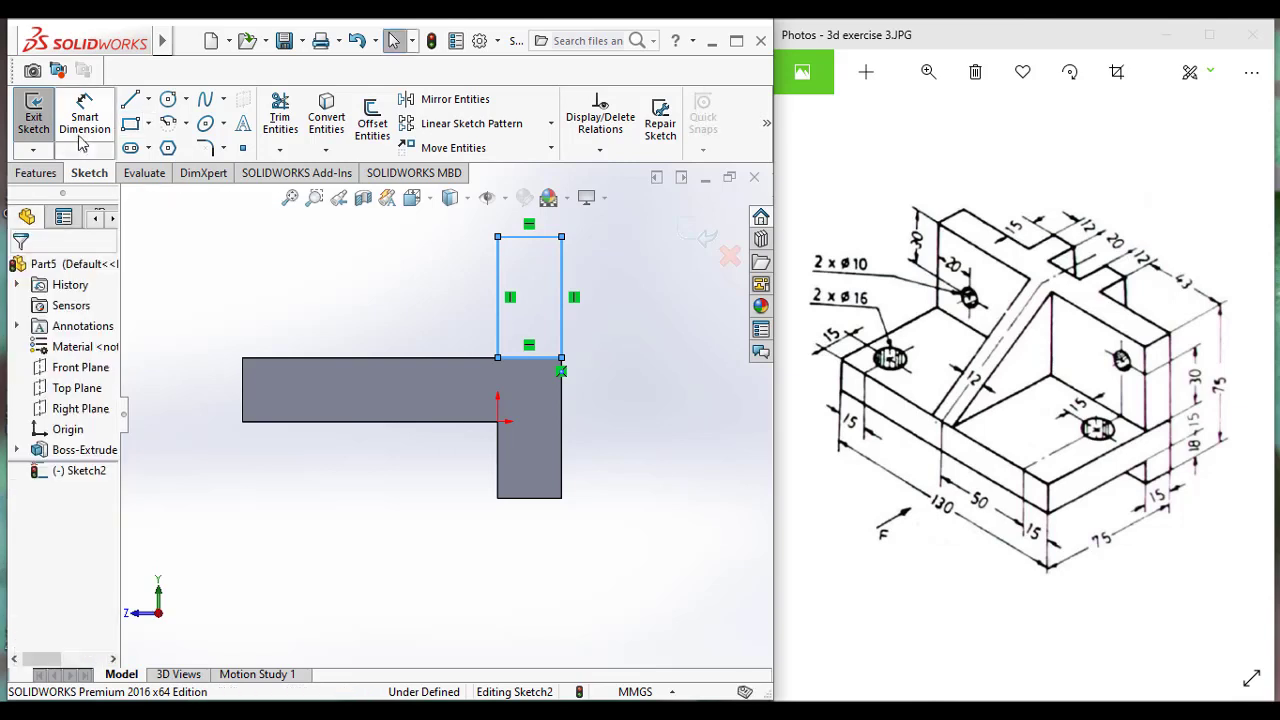
{"action": "left_click", "coordinate": [84, 115]}
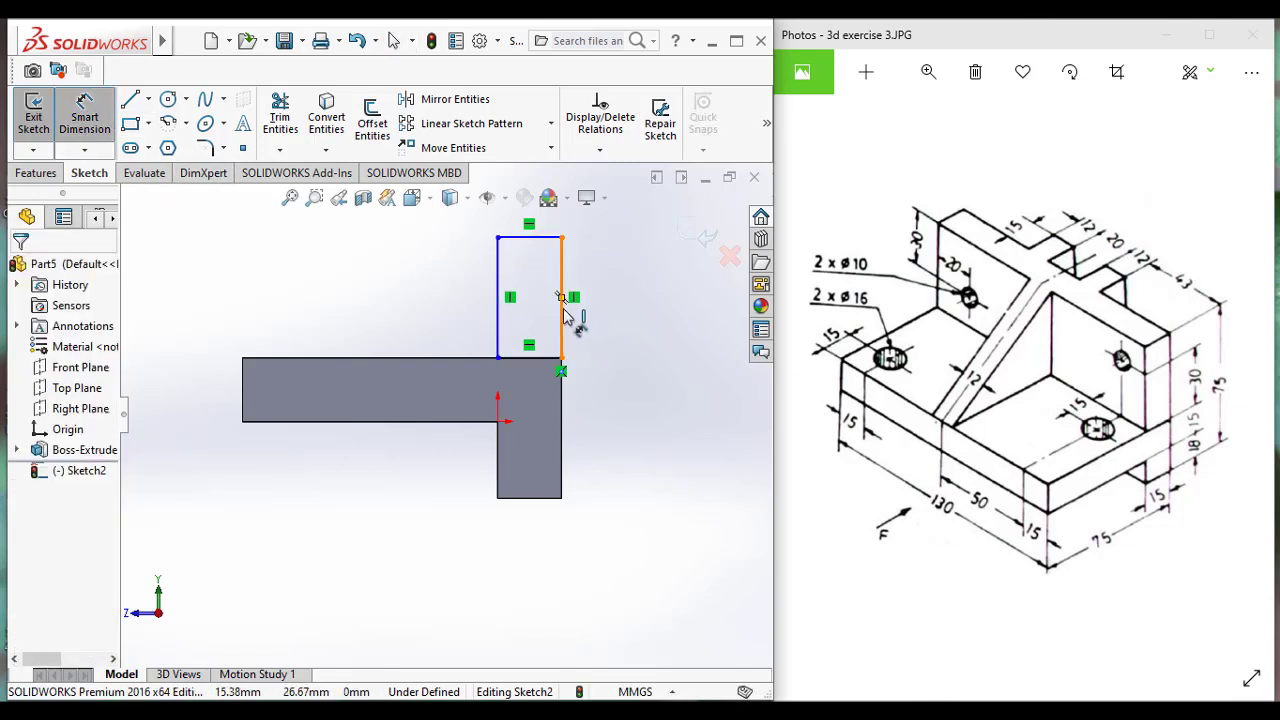
{"action": "left_click", "coordinate": [561, 238]}
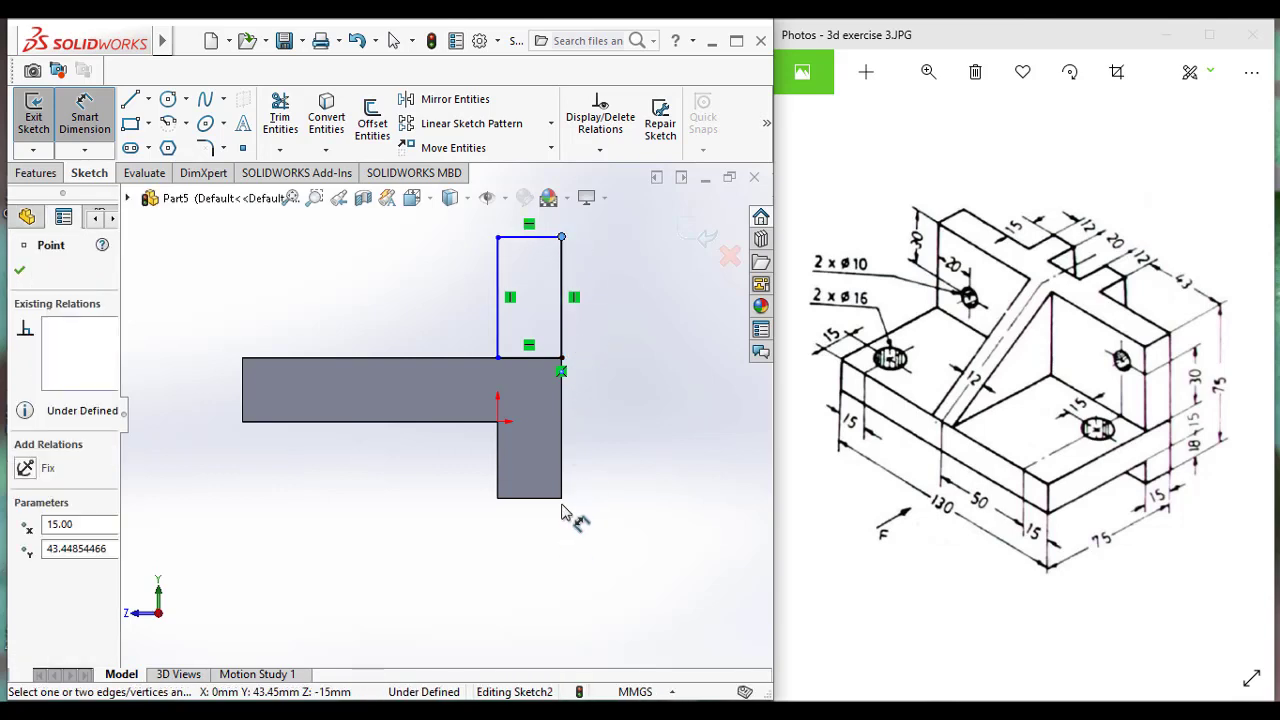
{"action": "left_click", "coordinate": [561, 498]}
{"action": "left_click", "coordinate": [664, 481]}
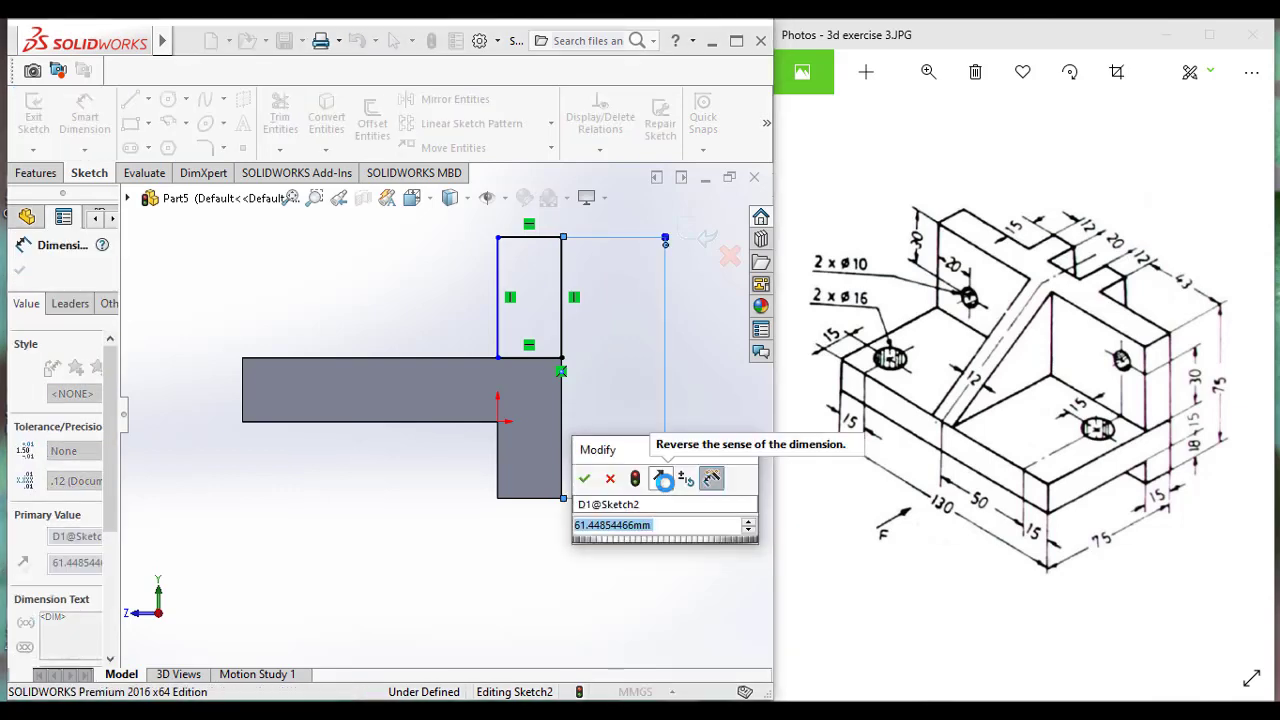
{"action": "type", "text": "75"}
{"action": "key", "text": "Return"}
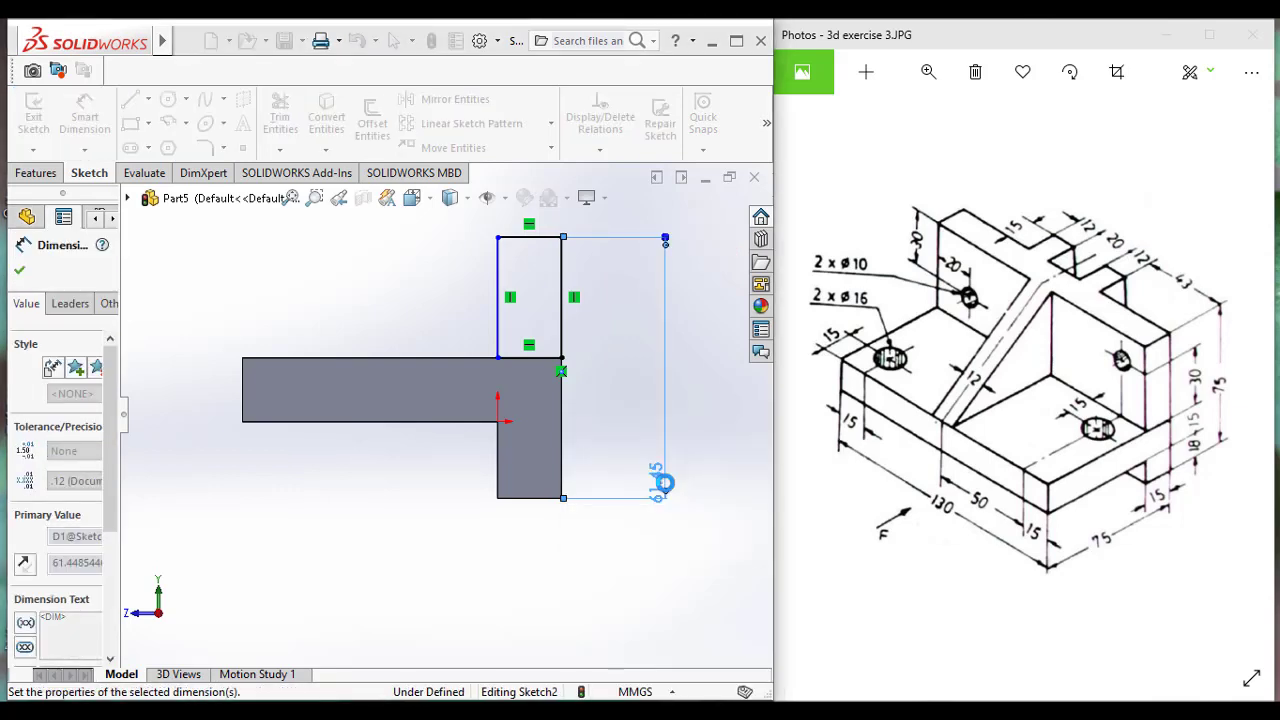
{"action": "scroll", "coordinate": [625, 375], "scroll_direction": "down", "scroll_amount": 1}
{"action": "scroll", "coordinate": [622, 373], "scroll_direction": "up", "scroll_amount": 2}
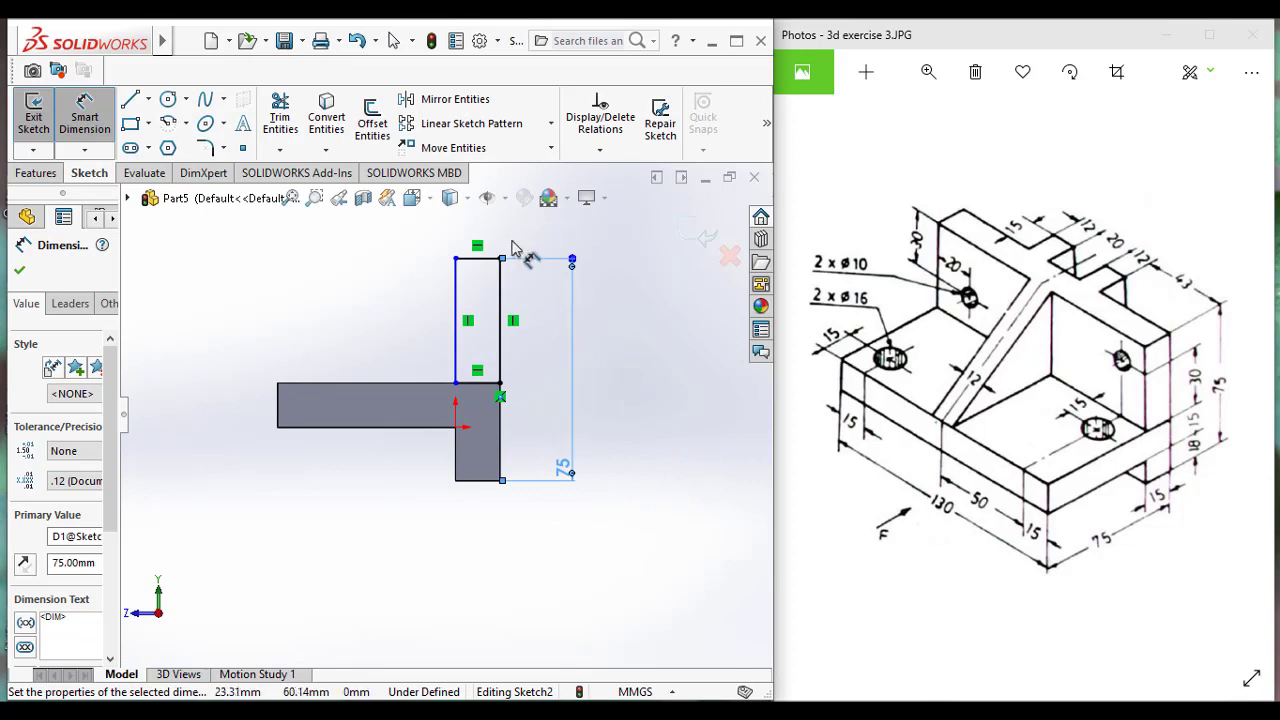
{"action": "scroll", "coordinate": [465, 260], "scroll_direction": "up", "scroll_amount": 1}
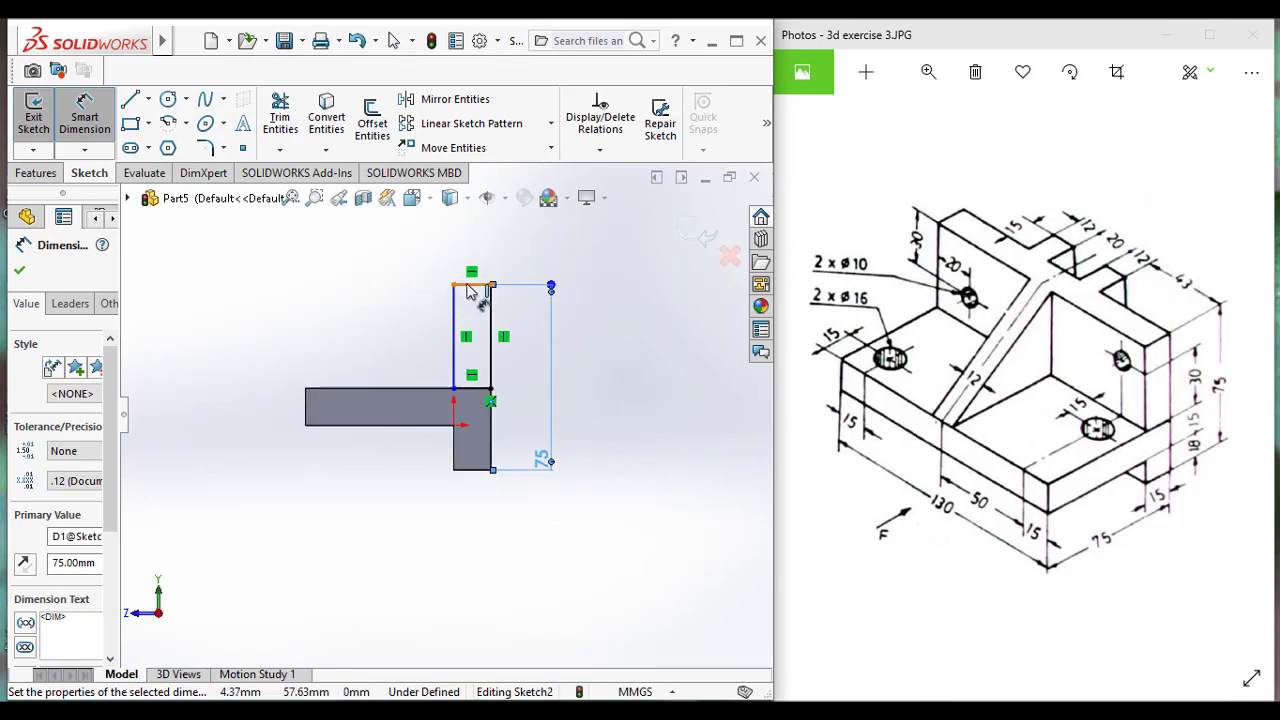
- Set the back wall's top edge width to 15 mm
{"action": "left_click", "coordinate": [474, 285]}
{"action": "left_click", "coordinate": [487, 236]}
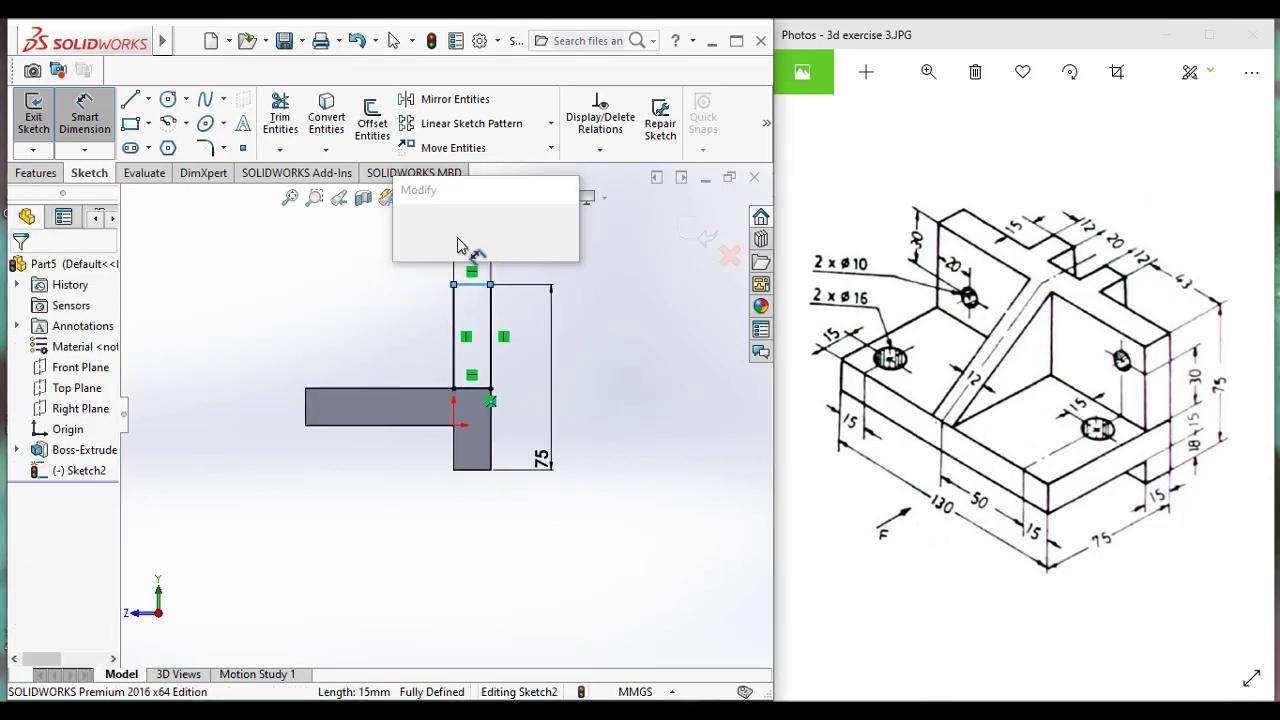
{"action": "left_click", "coordinate": [407, 231]}
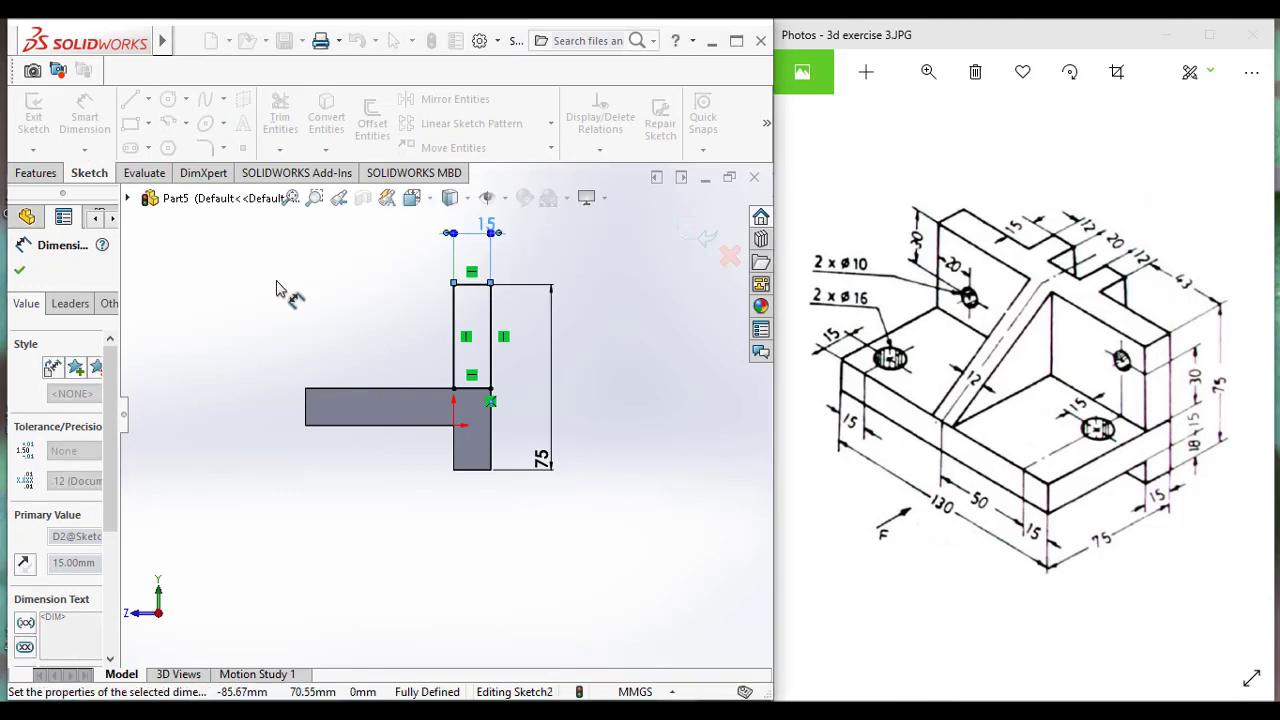
{"action": "scroll", "coordinate": [308, 305], "scroll_direction": "down", "scroll_amount": 1}
{"action": "middle_click_drag", "start_coordinate": [323, 263], "coordinate": [416, 314], "text": "ctrl"}
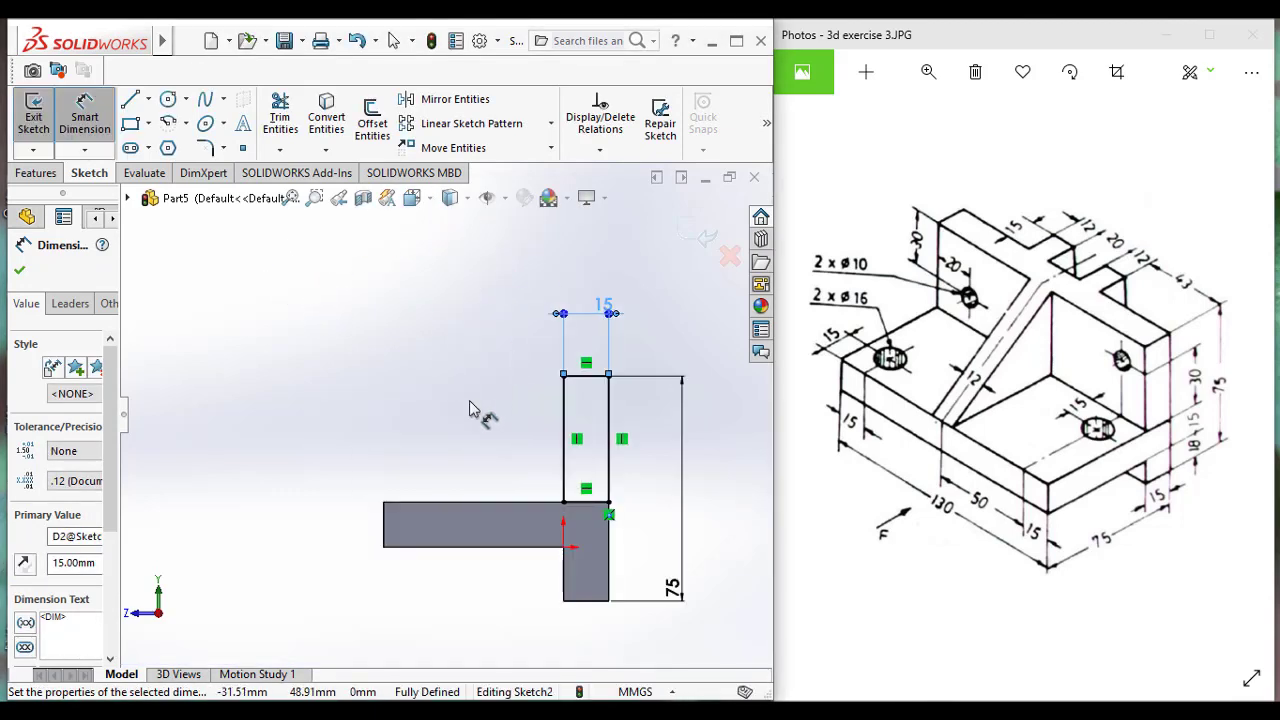
{"action": "left_click", "coordinate": [37, 173]}
- Extrude the back-wall sketch 130 mm in the reversed direction along the base
{"action": "left_click", "coordinate": [40, 120]}
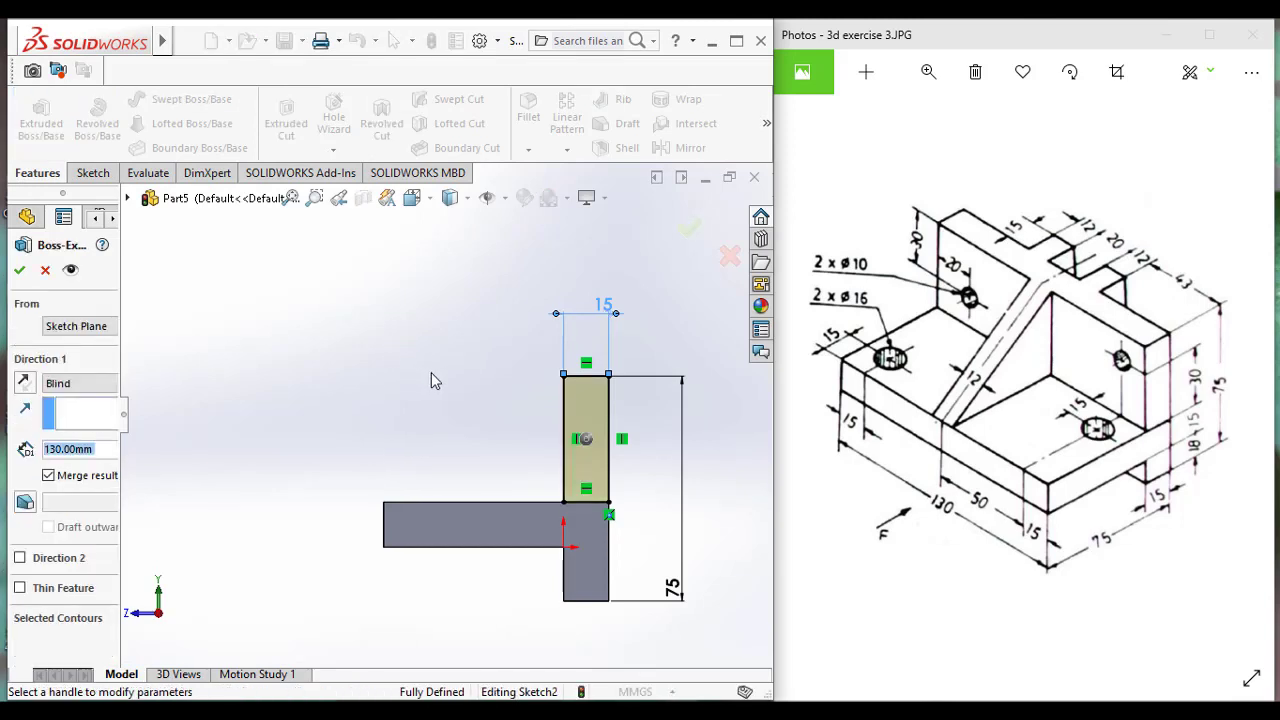
{"action": "left_click", "coordinate": [30, 386]}
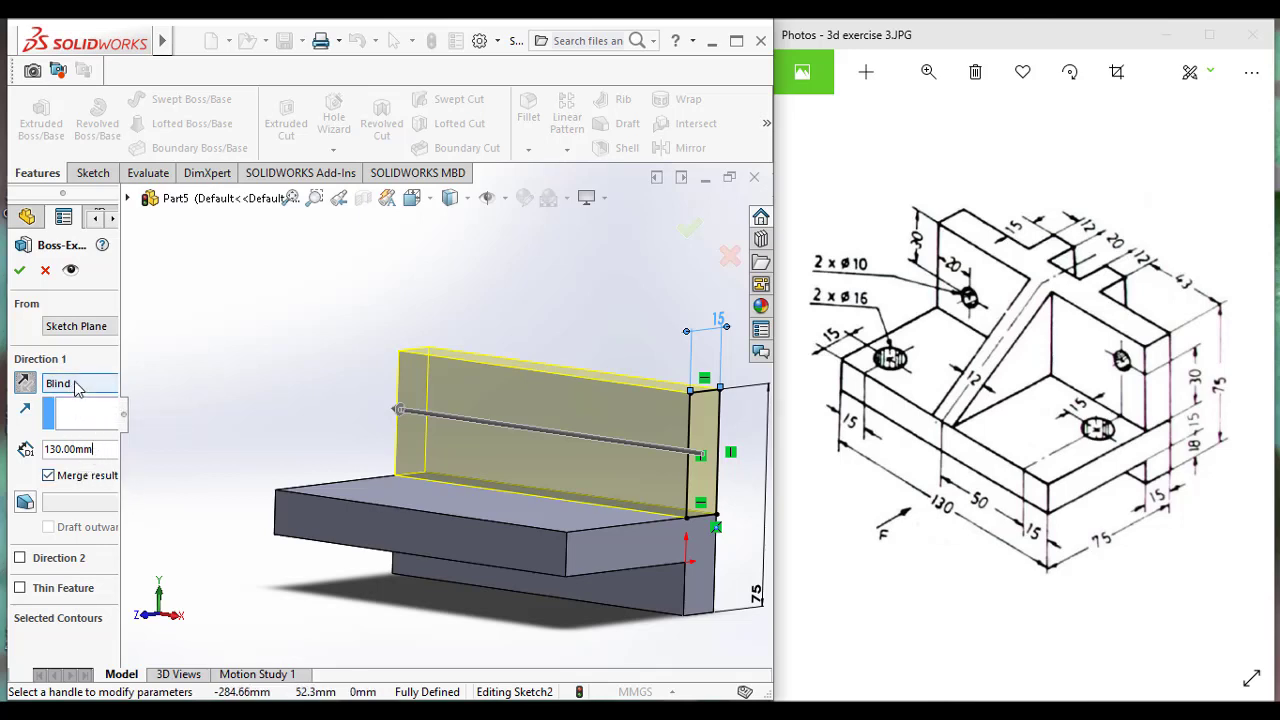
{"action": "left_click", "coordinate": [20, 271]}
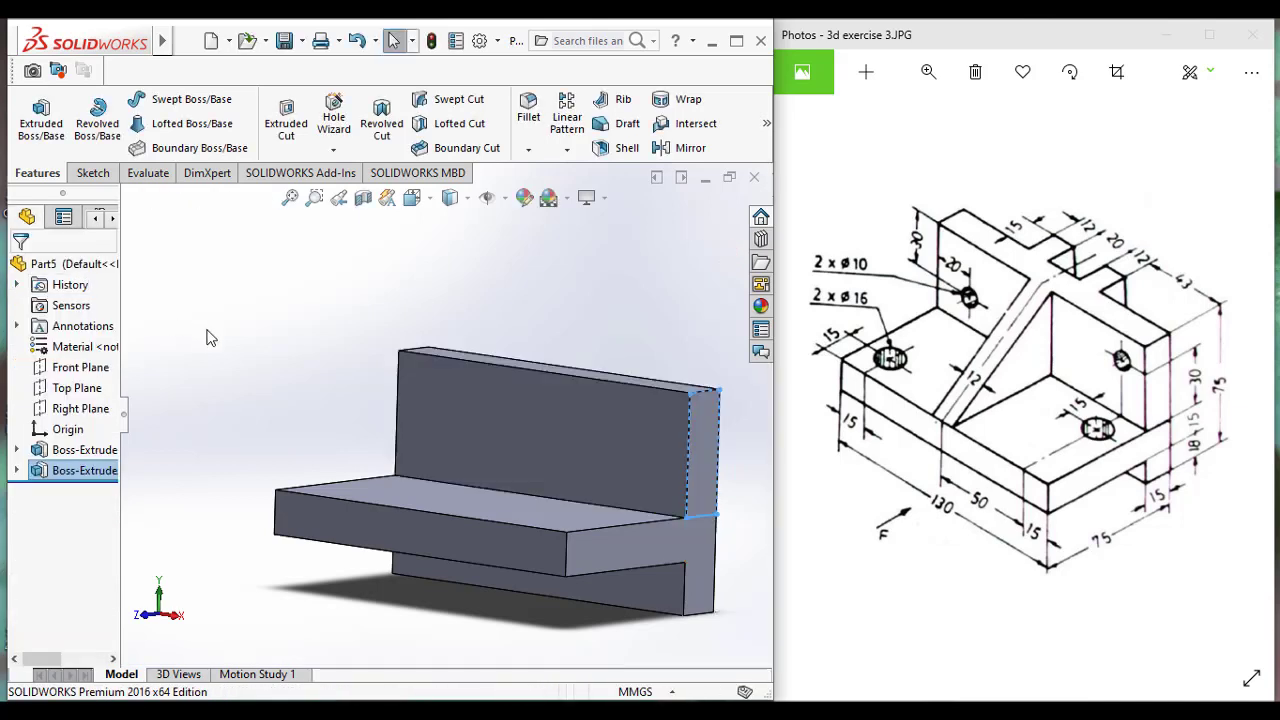
- Orbit to the back wall's top face, view it Normal To, and bring up the Sketch tools
{"action": "scroll", "coordinate": [340, 380], "scroll_direction": "up", "scroll_amount": 3}
{"action": "scroll", "coordinate": [334, 379], "scroll_direction": "up", "scroll_amount": 2}
{"action": "mouse_move", "coordinate": [334, 379]}
{"action": "middle_mouse_down"}
{"action": "mouse_move", "coordinate": [371, 423]}
{"action": "mouse_move", "coordinate": [402, 426]}
{"action": "middle_mouse_up"}
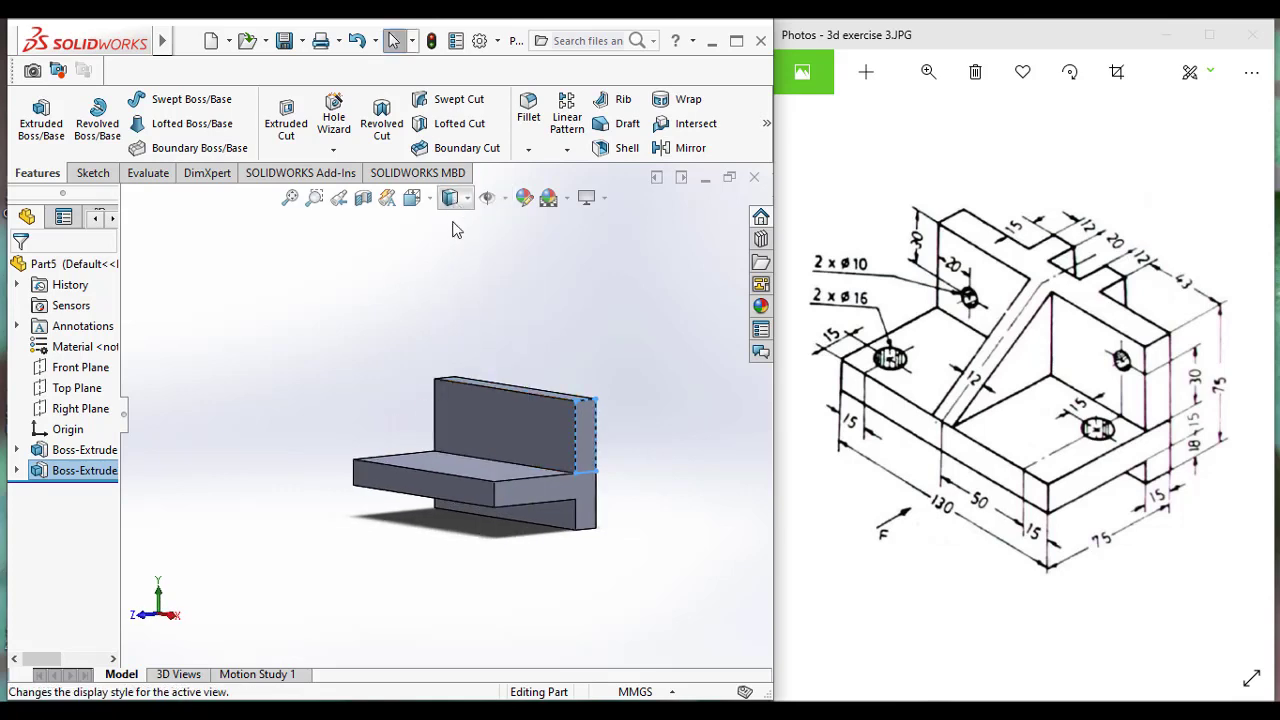
{"action": "scroll", "coordinate": [545, 481], "scroll_direction": "down", "scroll_amount": 3}
{"action": "scroll", "coordinate": [545, 481], "scroll_direction": "down", "scroll_amount": 2}
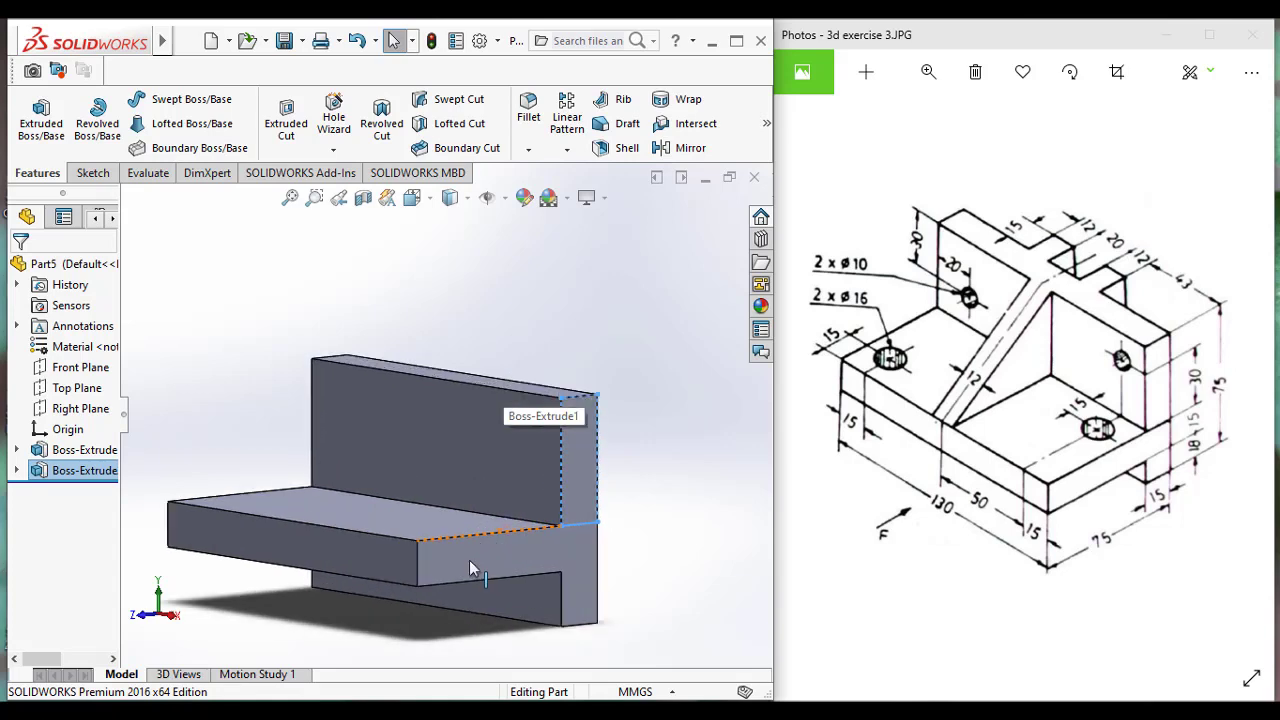
{"action": "left_click", "coordinate": [640, 433]}
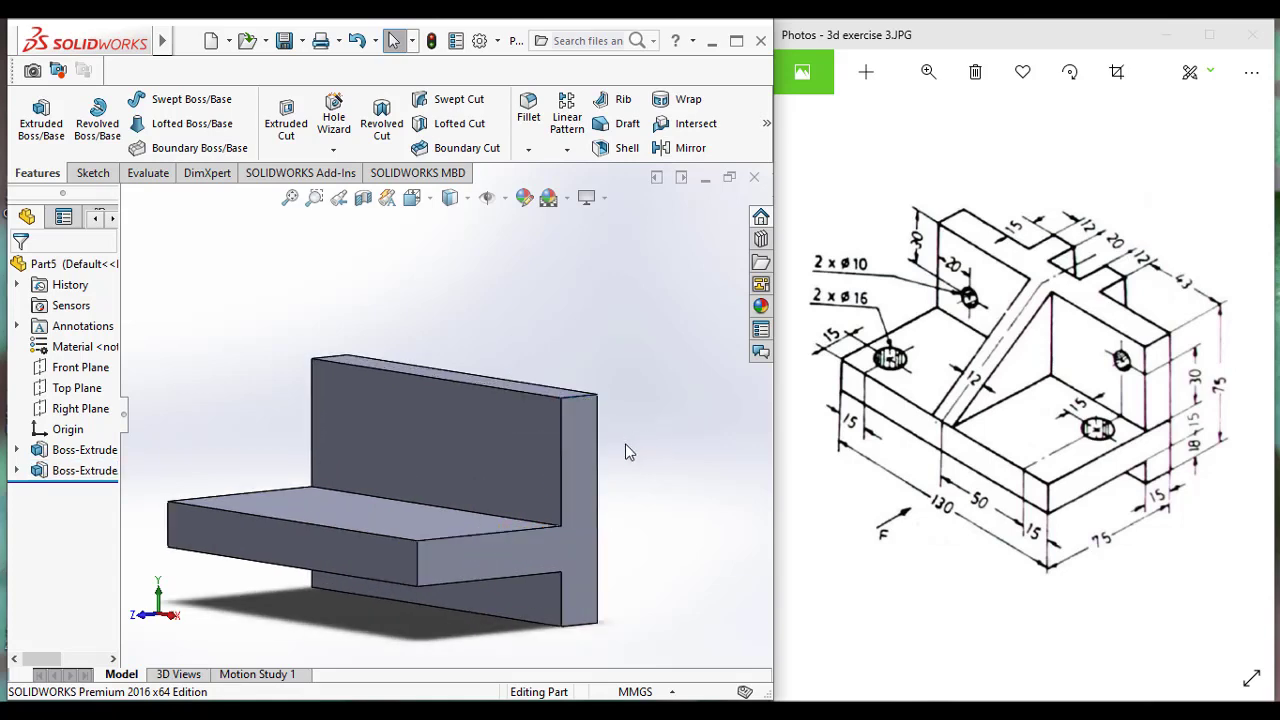
{"action": "left_click", "coordinate": [505, 383]}
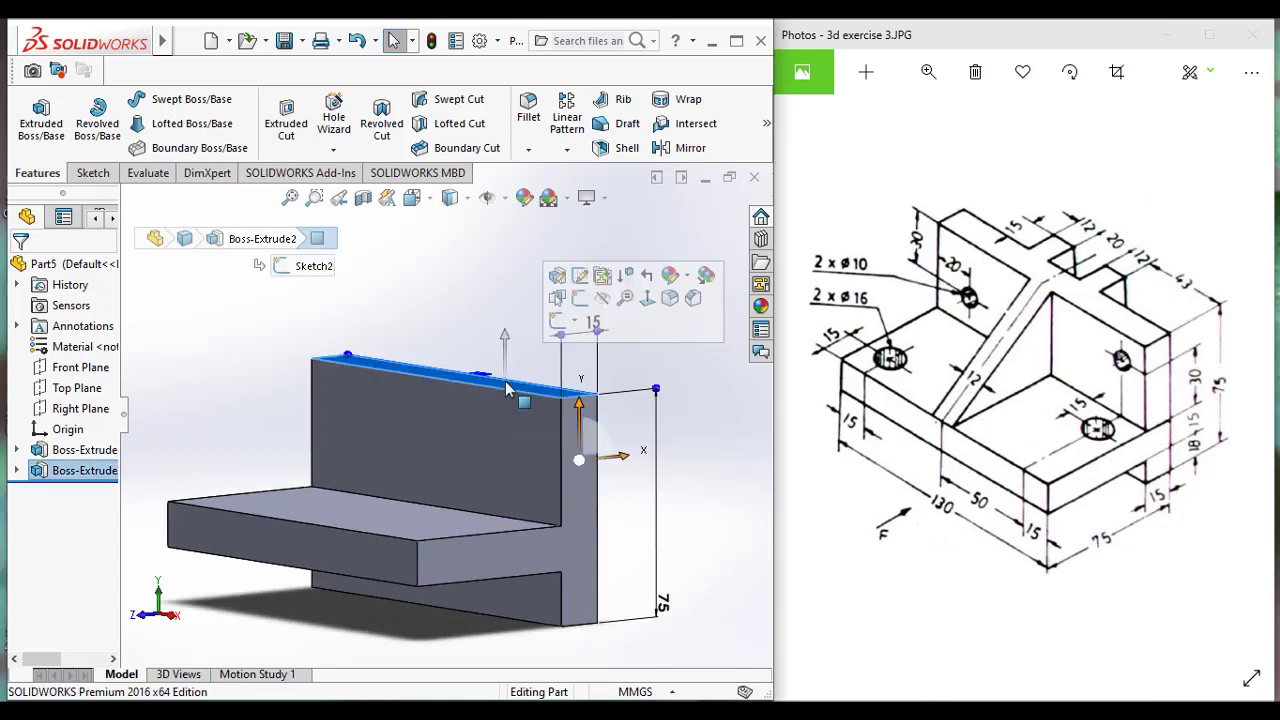
{"action": "right_click", "coordinate": [507, 387]}
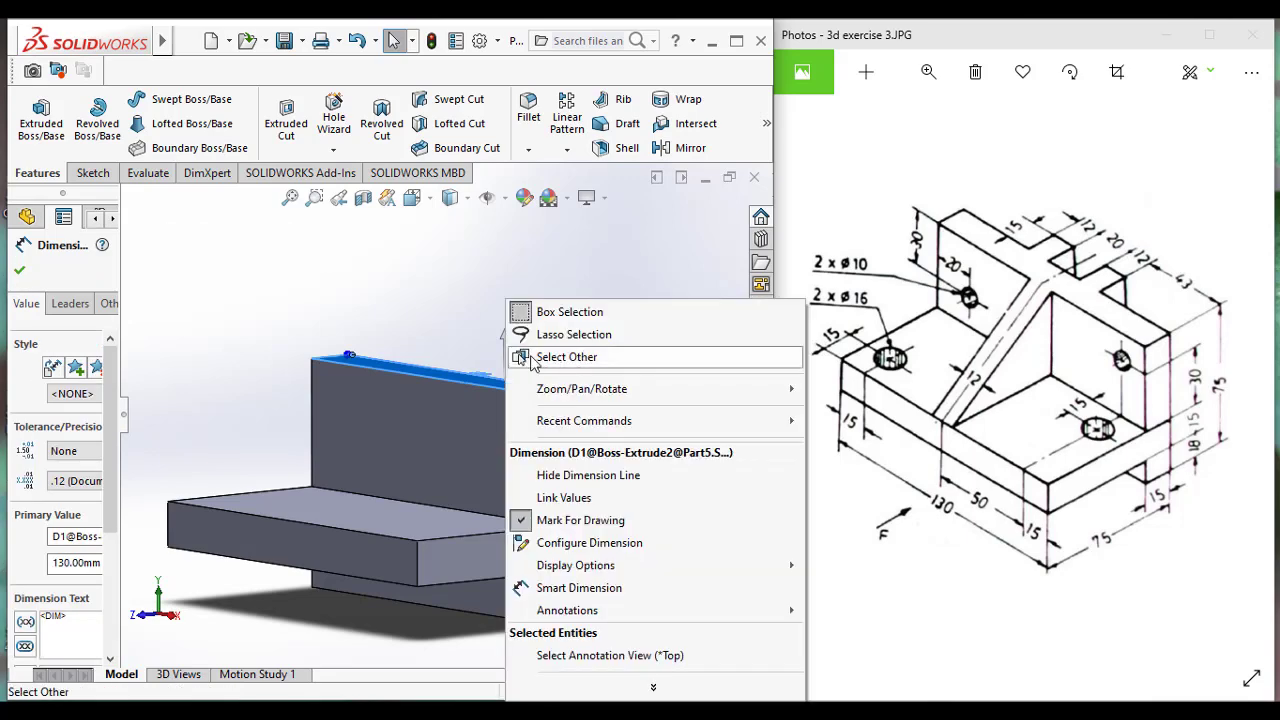
{"action": "left_click", "coordinate": [428, 314]}
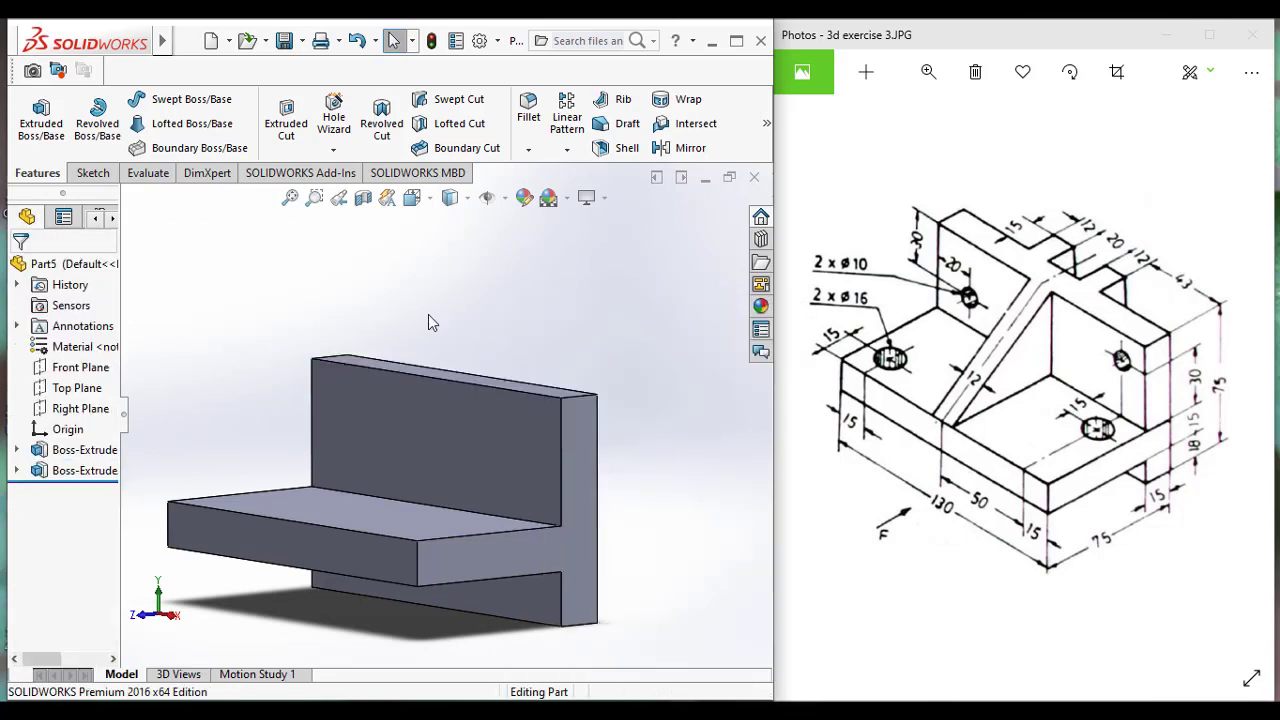
{"action": "mouse_move", "coordinate": [428, 313]}
{"action": "middle_mouse_down"}
{"action": "mouse_move", "coordinate": [443, 414]}
{"action": "mouse_move", "coordinate": [457, 406]}
{"action": "middle_mouse_up"}
{"action": "right_click", "coordinate": [457, 406]}
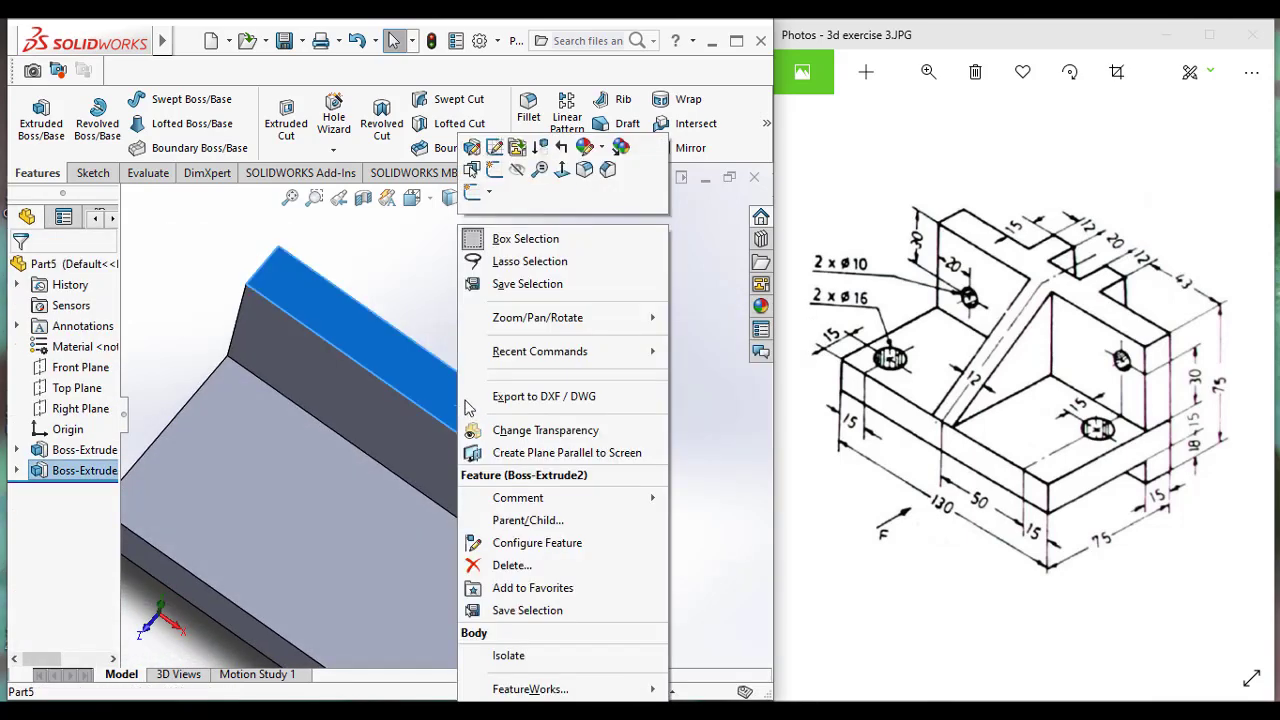
{"action": "left_click", "coordinate": [565, 180]}
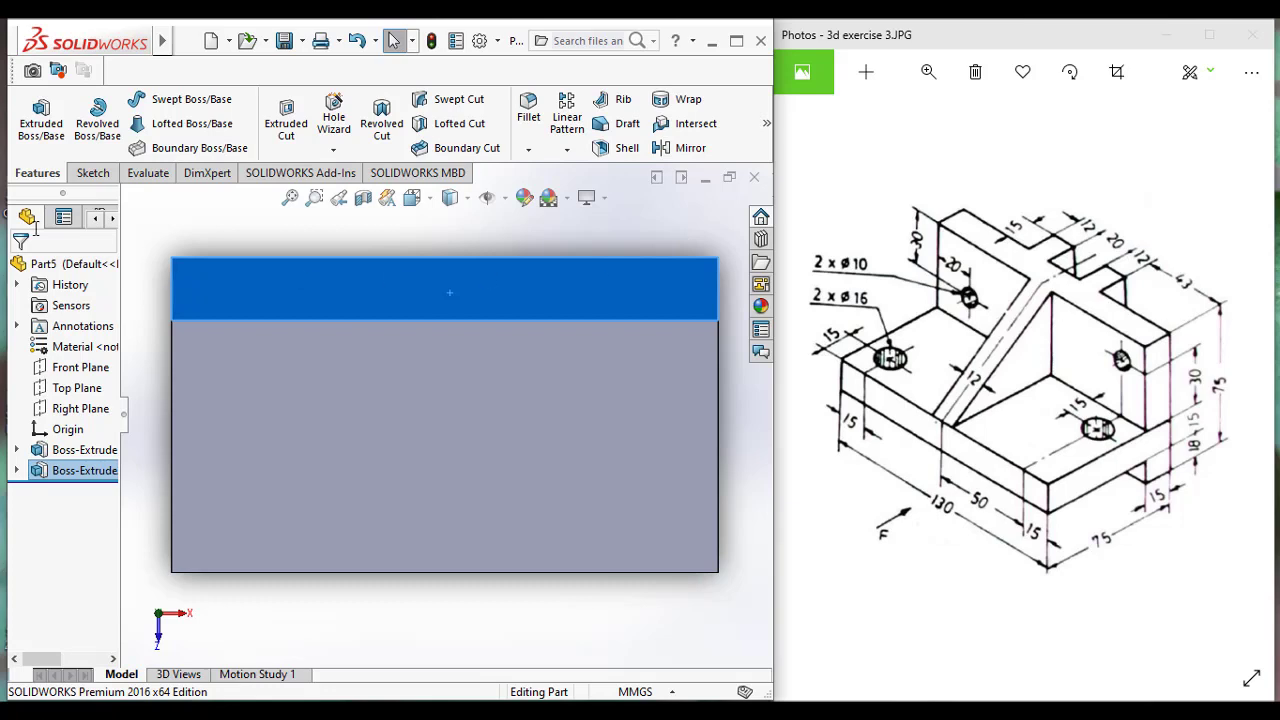
{"action": "left_click", "coordinate": [92, 174]}
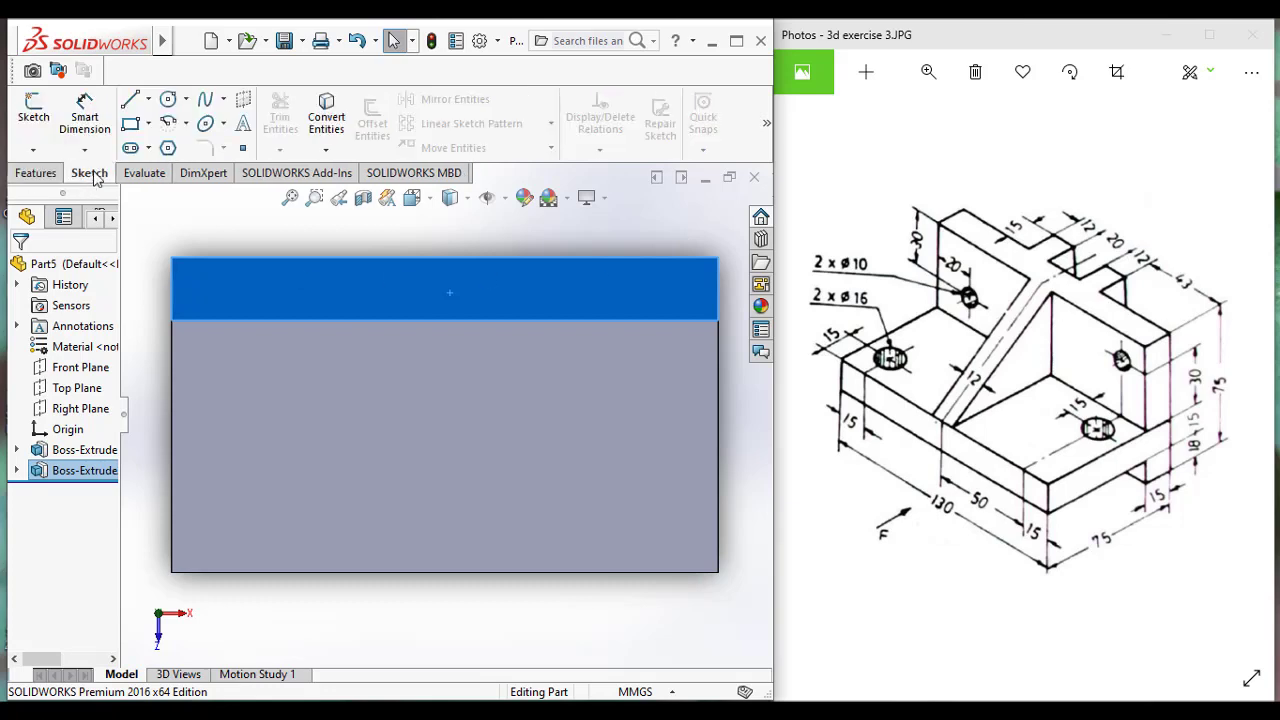
- Draw a line along the top face's edge starting from its top-right corner
{"action": "left_click", "coordinate": [148, 99]}
{"action": "left_click", "coordinate": [170, 143]}
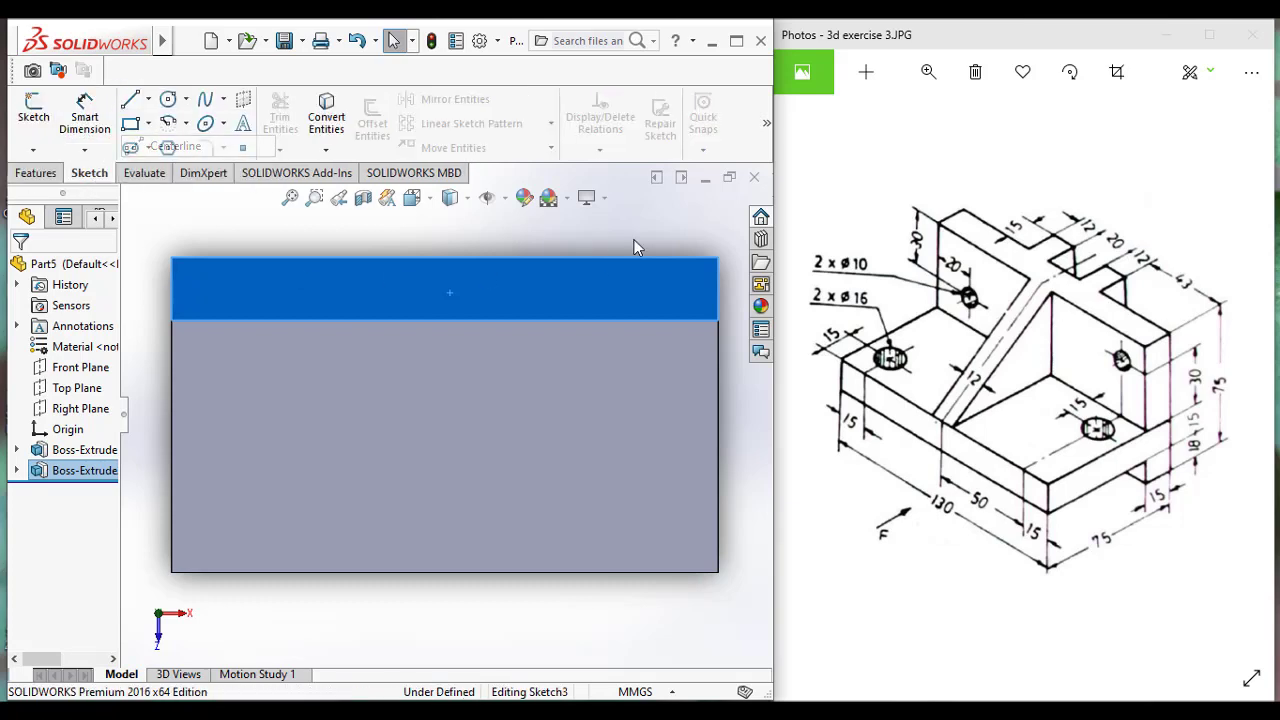
{"action": "left_click", "coordinate": [729, 257]}
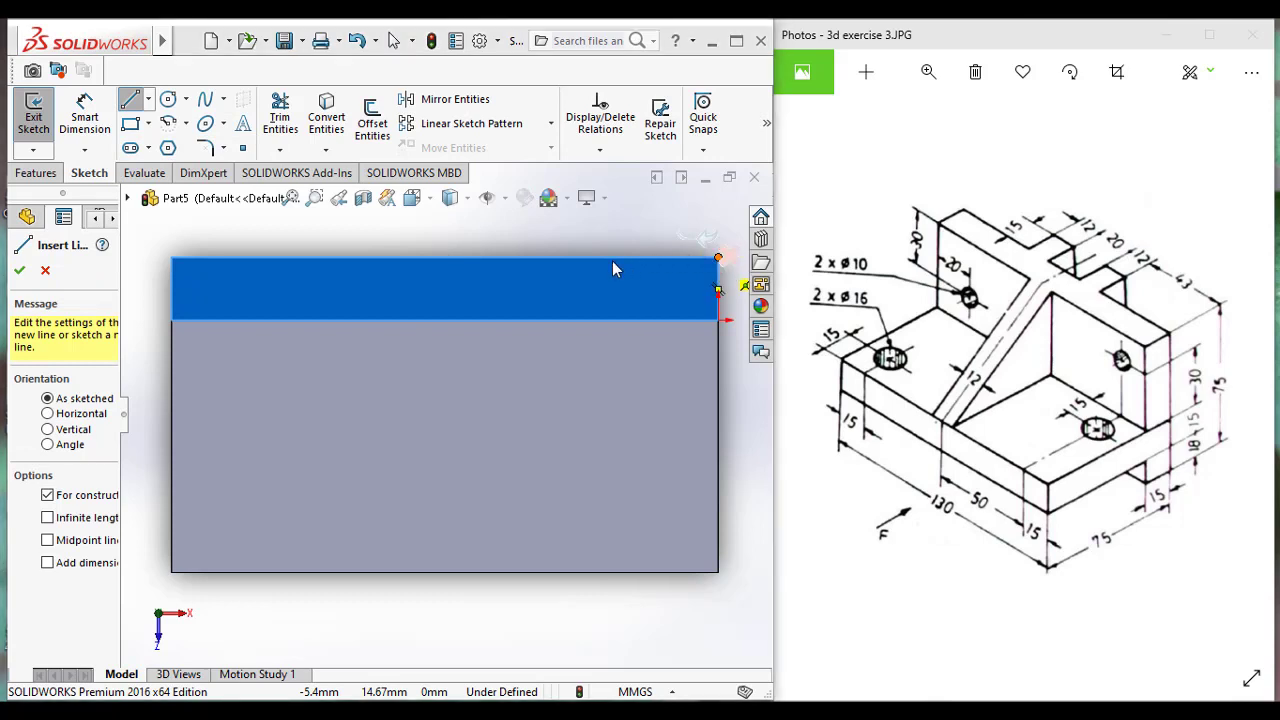
{"action": "left_click", "coordinate": [783, 379]}
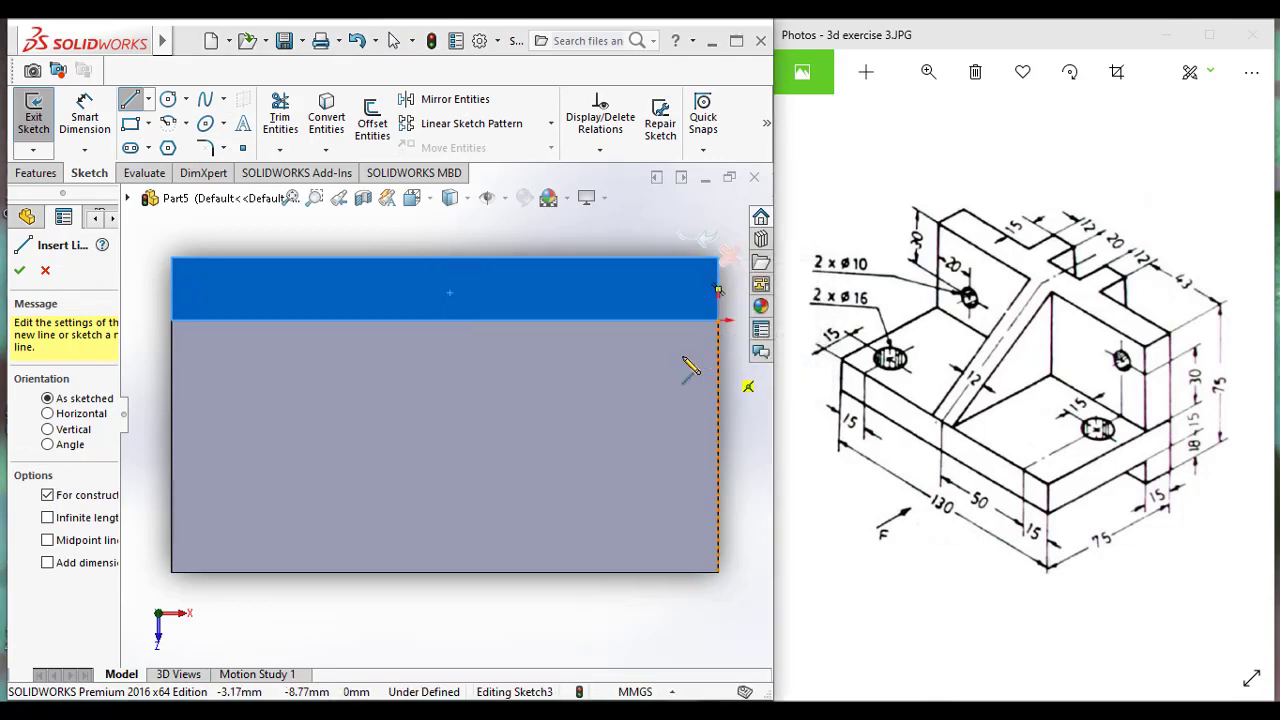
{"action": "scroll", "coordinate": [520, 403], "scroll_direction": "up", "scroll_amount": 2}
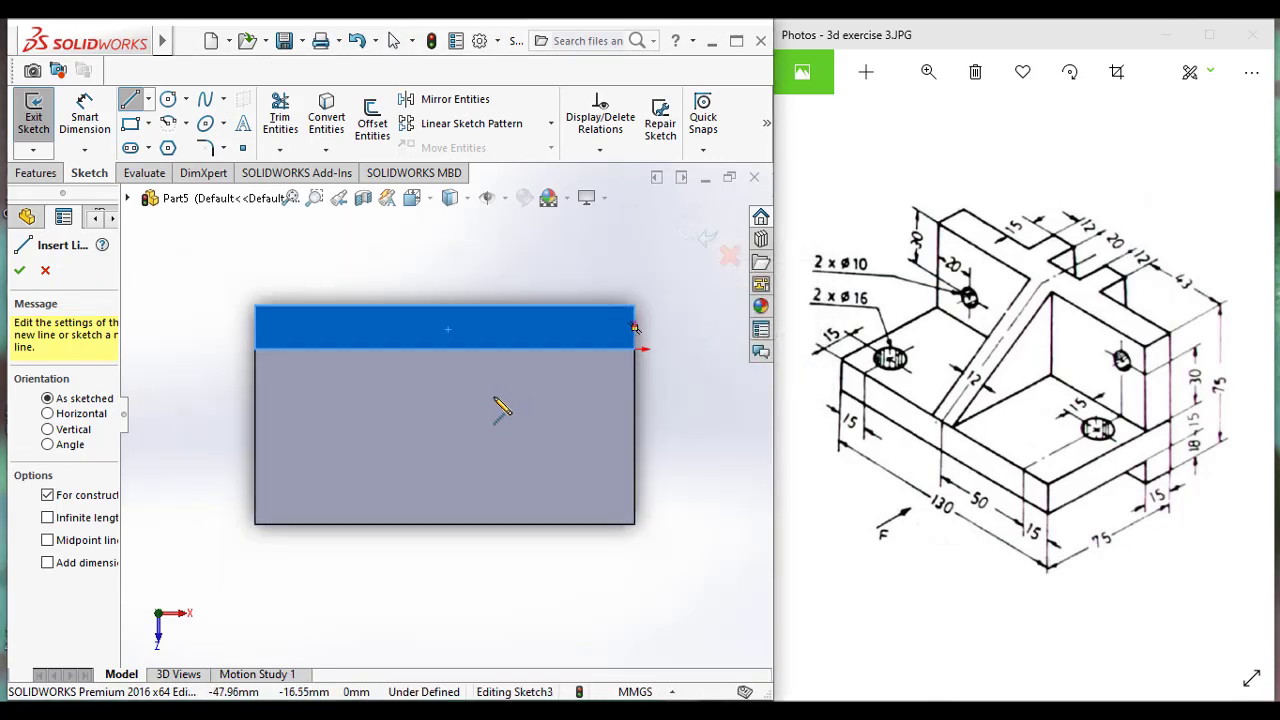
{"action": "left_click", "coordinate": [633, 305]}
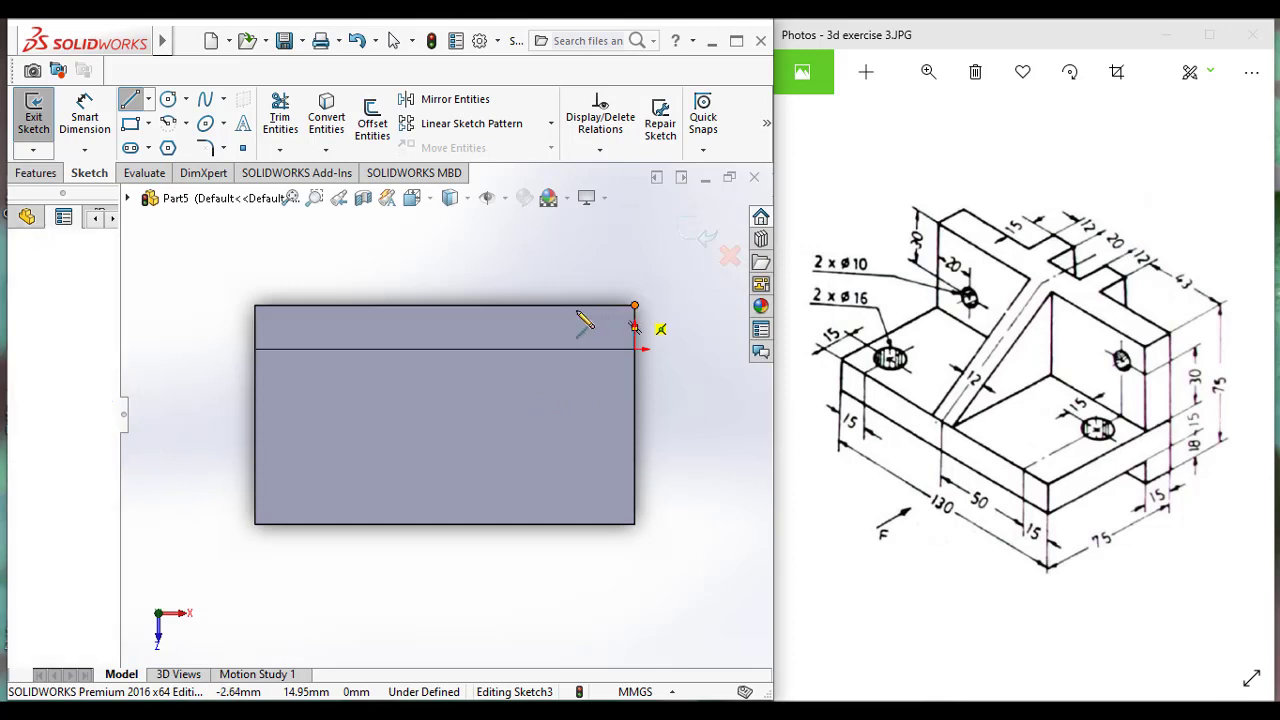
{"action": "left_click", "coordinate": [475, 305]}
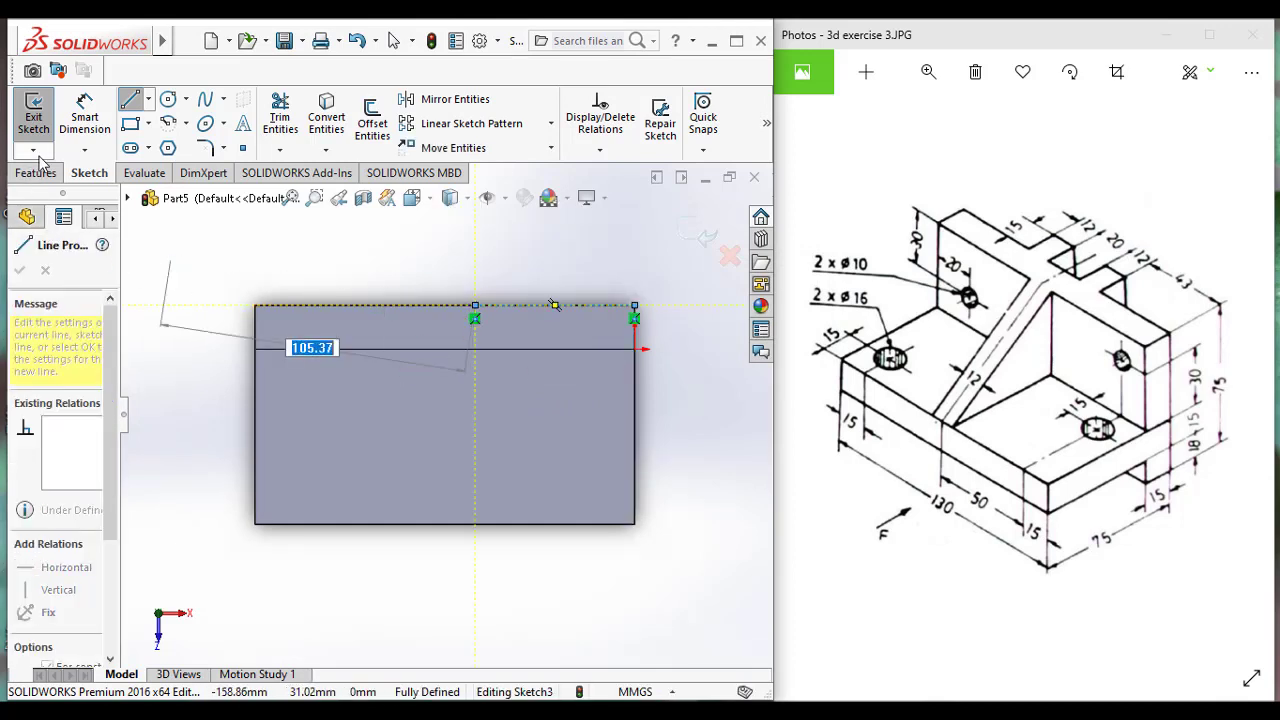
- Dimension the new edge line to 43 mm
{"action": "left_click", "coordinate": [84, 129]}
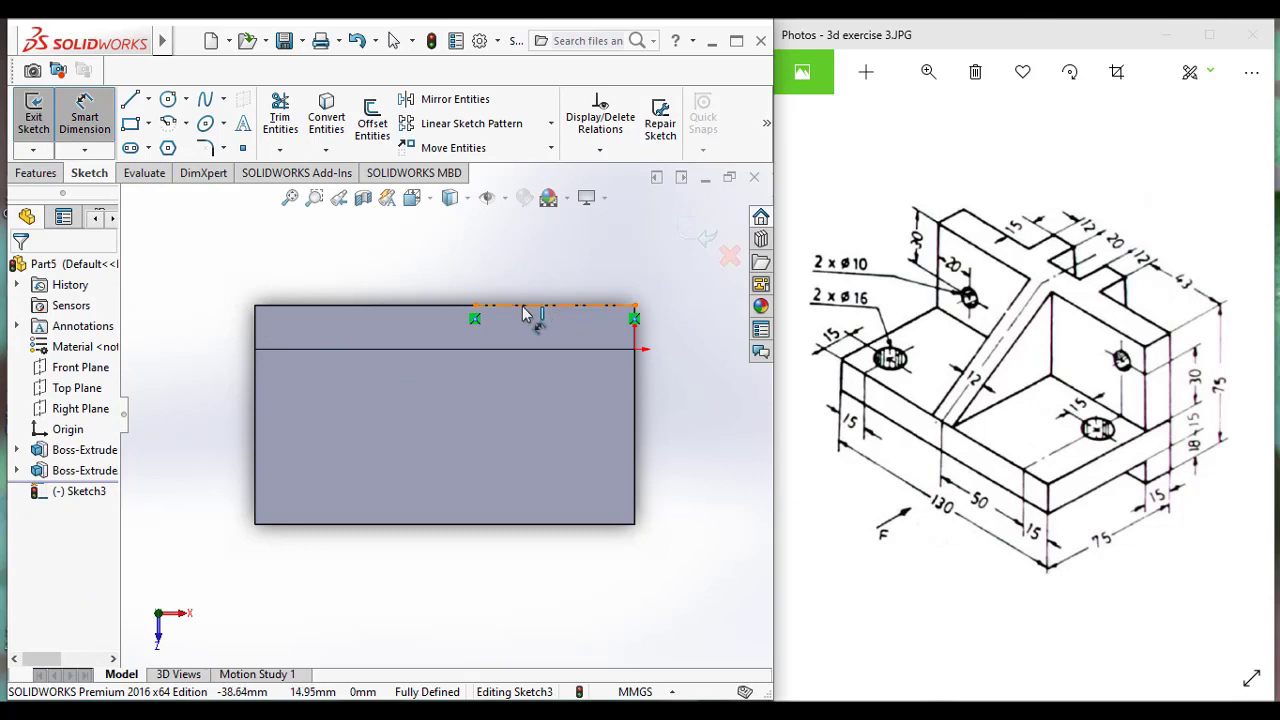
{"action": "left_click", "coordinate": [525, 310]}
{"action": "left_click", "coordinate": [527, 252]}
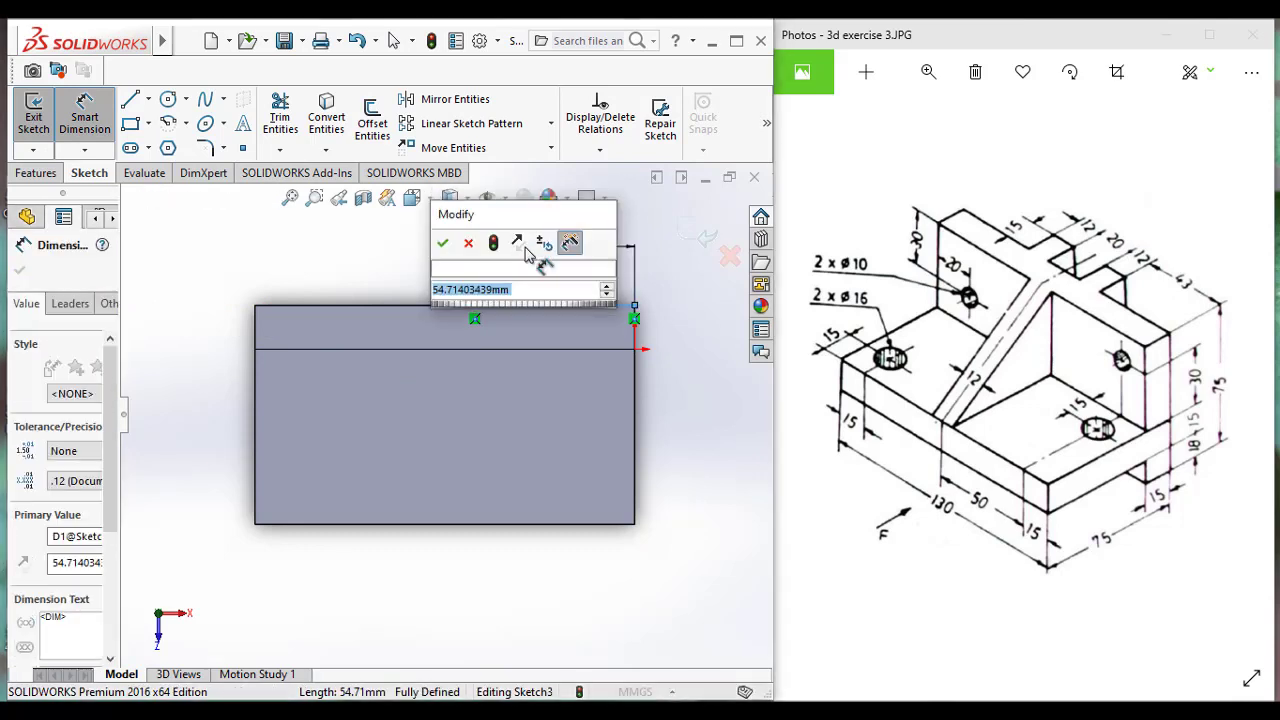
{"action": "type", "text": "43"}
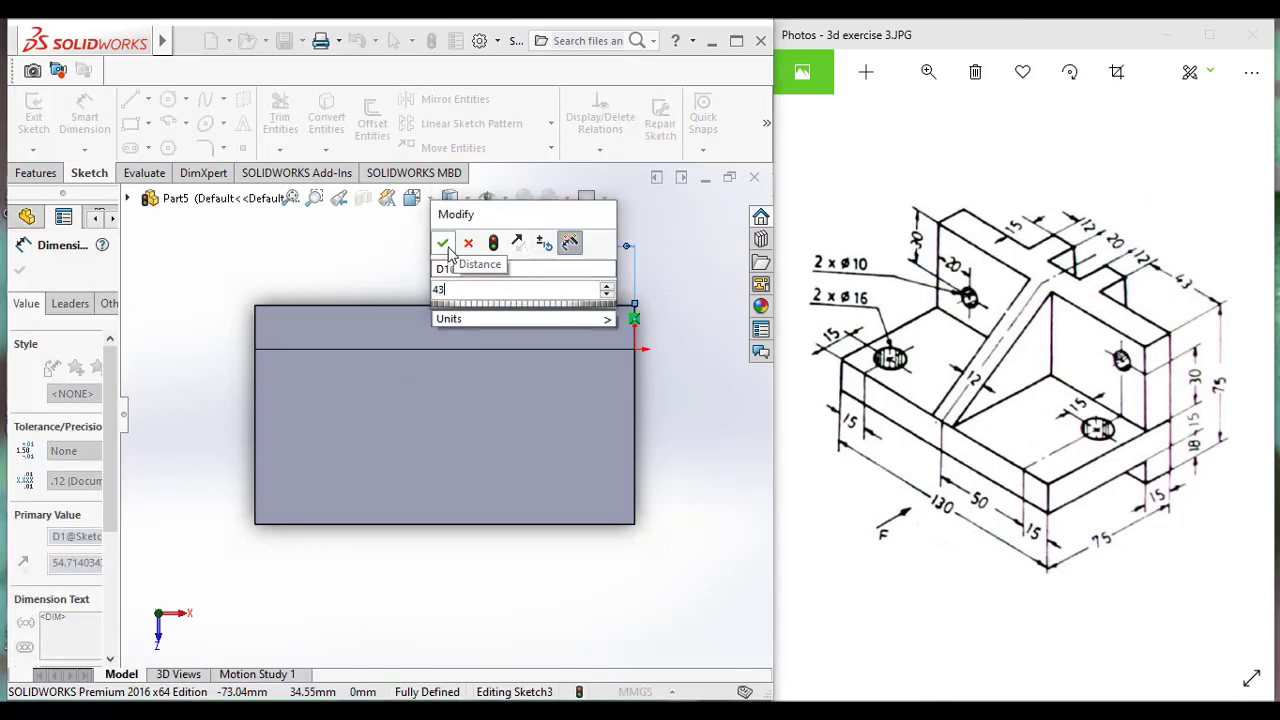
{"action": "left_click", "coordinate": [445, 245]}
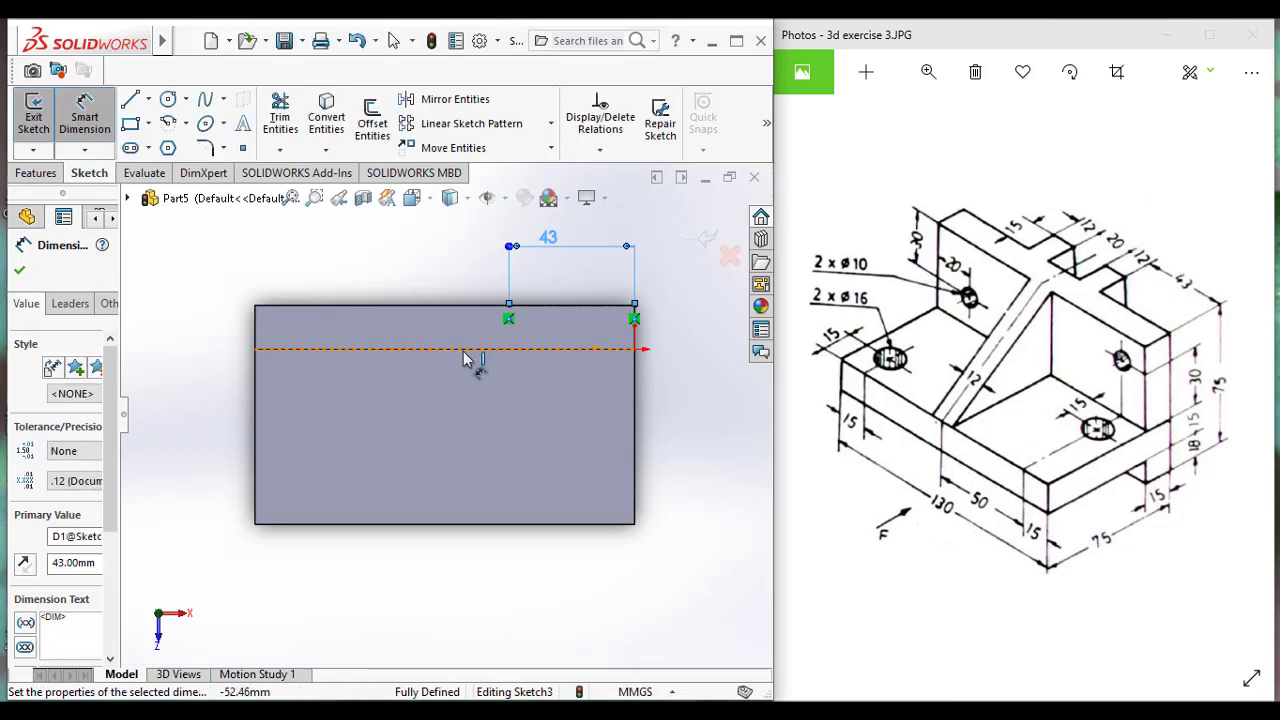
{"action": "left_click", "coordinate": [423, 352]}
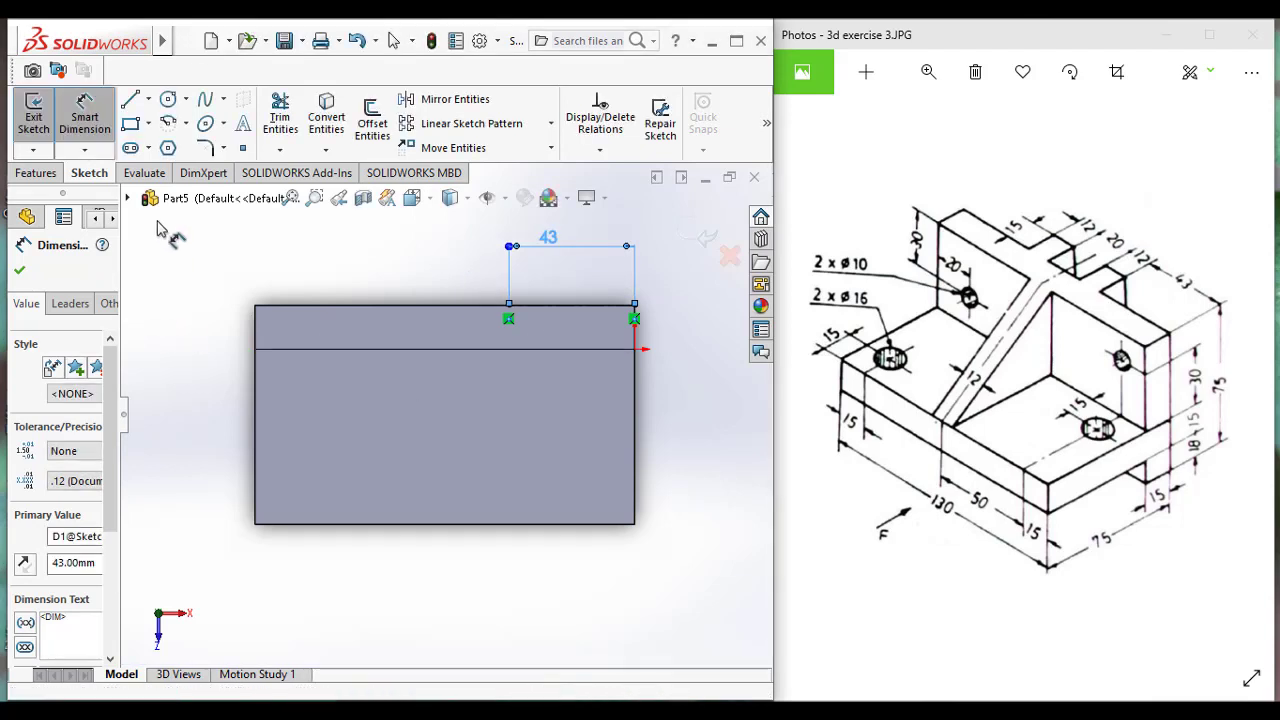
- Draw a small corner rectangle starting at the 43 mm line's end
{"action": "left_click", "coordinate": [131, 123]}
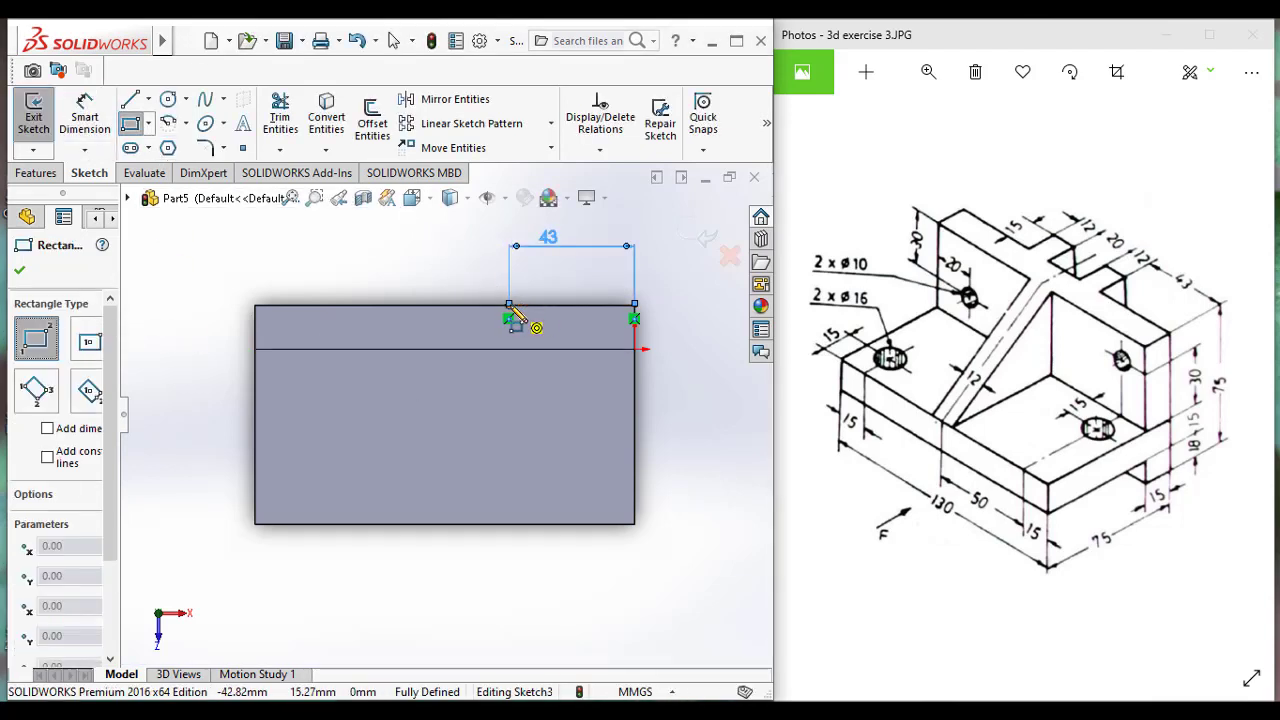
{"action": "left_click", "coordinate": [508, 303]}
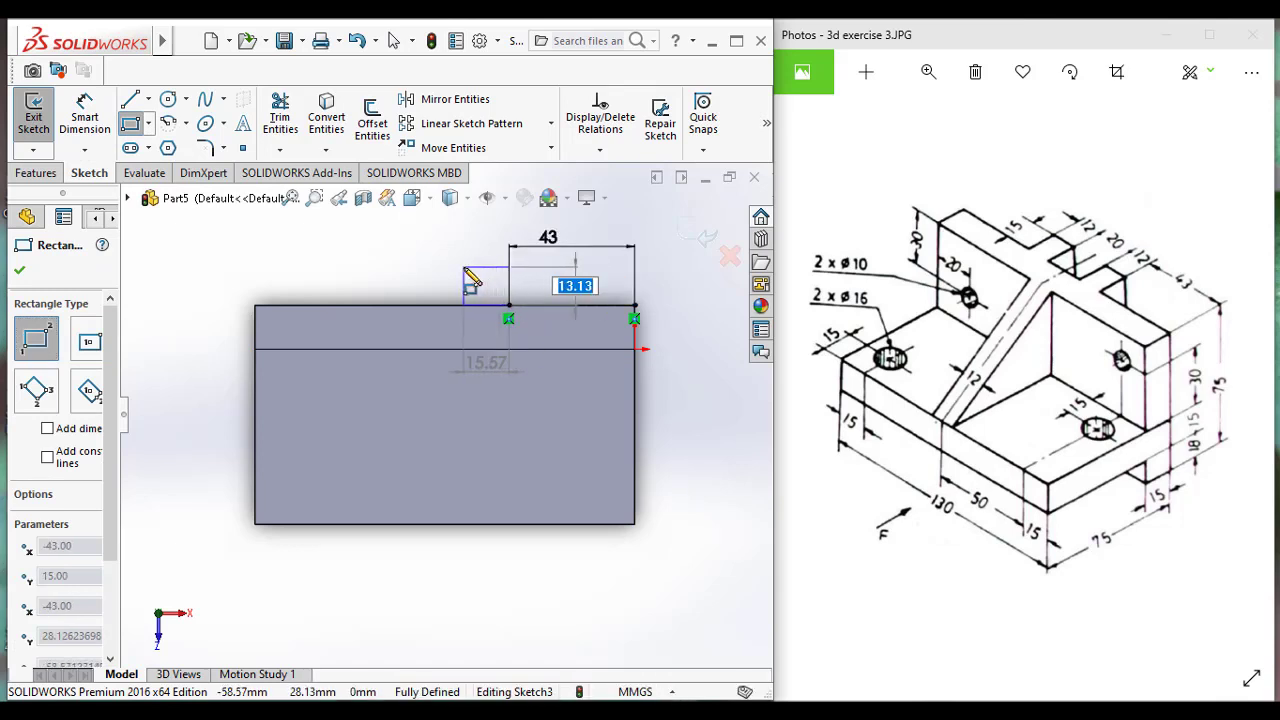
{"action": "left_click", "coordinate": [463, 268]}
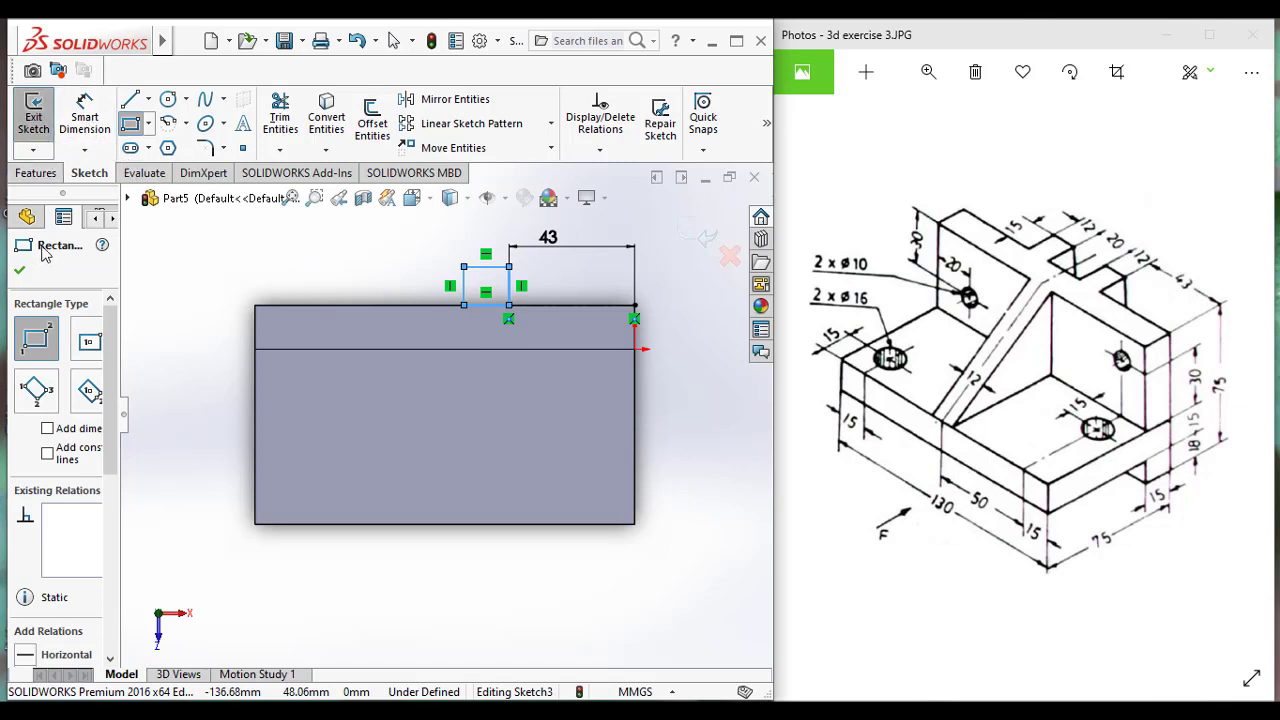
- Dimension the small rectangle to 12 mm wide and 15 mm tall
{"action": "left_click", "coordinate": [86, 117]}
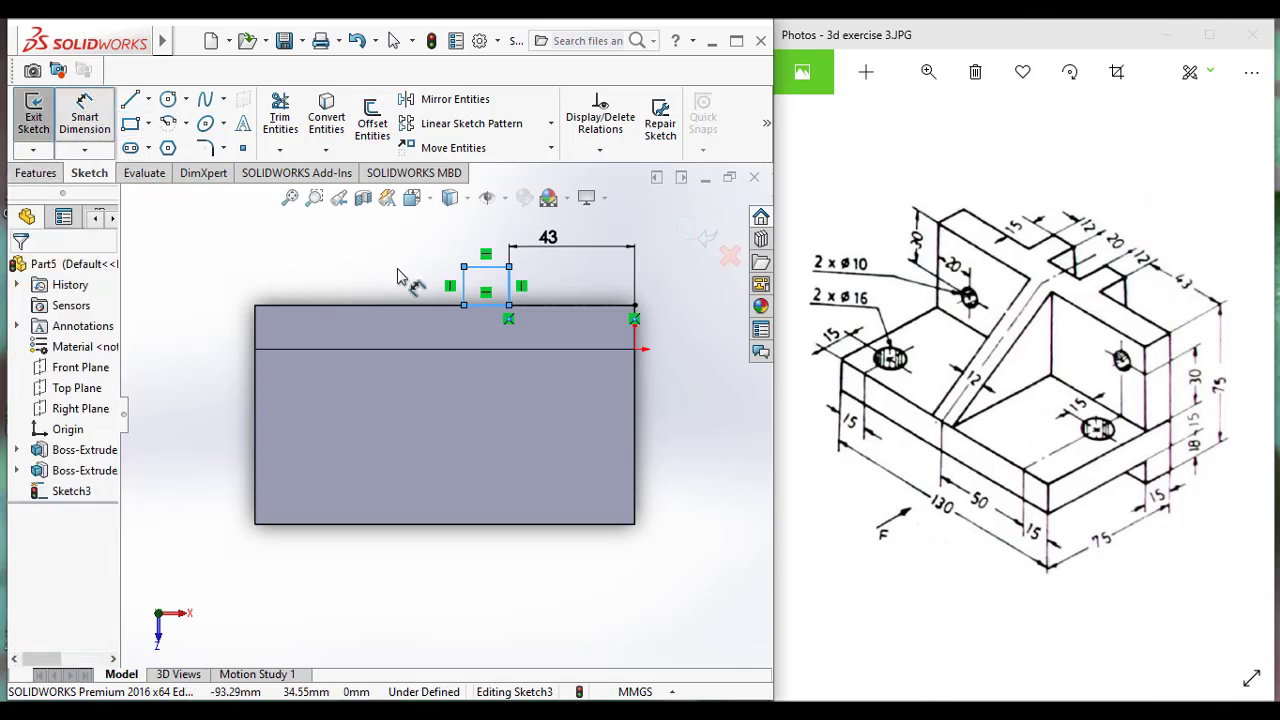
{"action": "left_click", "coordinate": [487, 268]}
{"action": "left_click", "coordinate": [483, 242]}
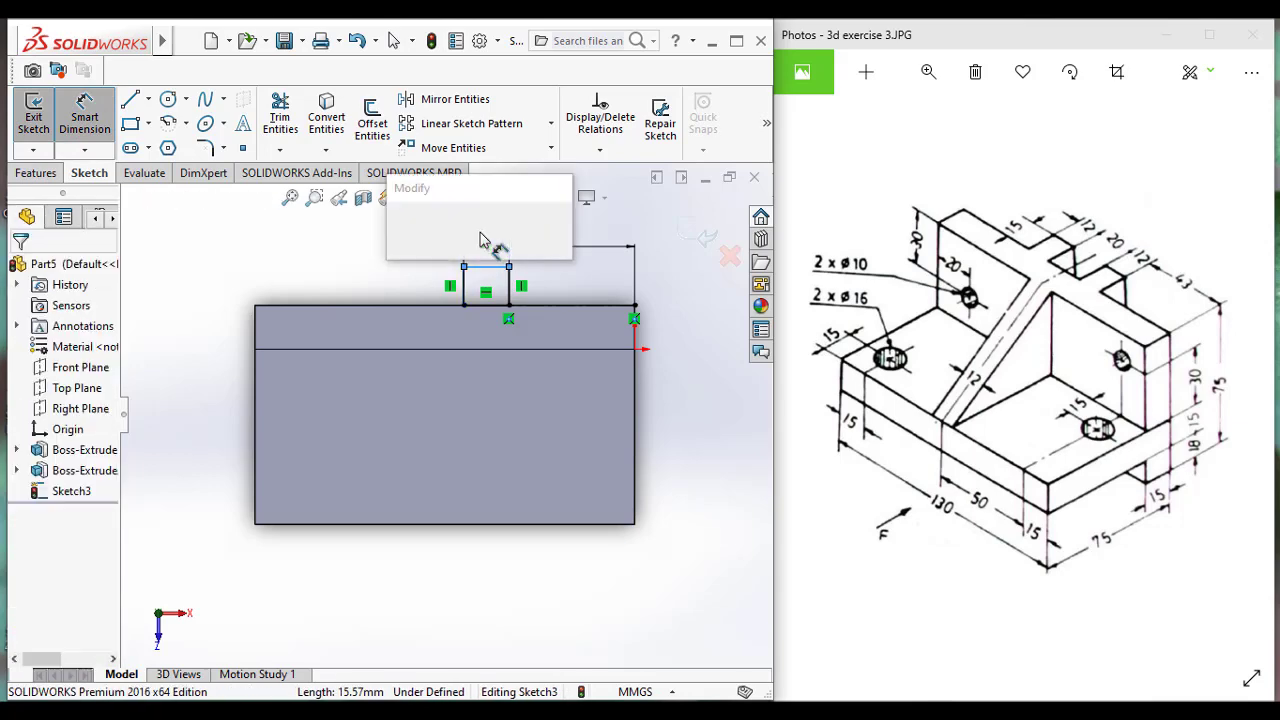
{"action": "type", "text": "12"}
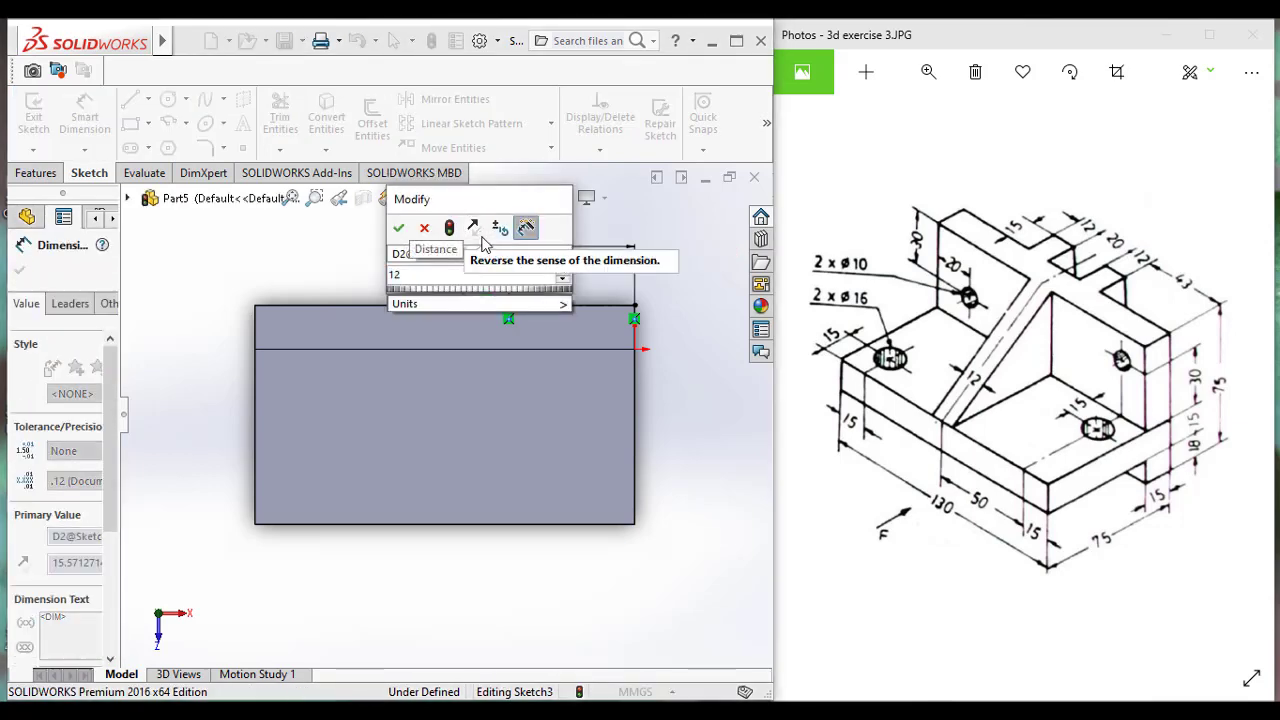
{"action": "left_click", "coordinate": [398, 228]}
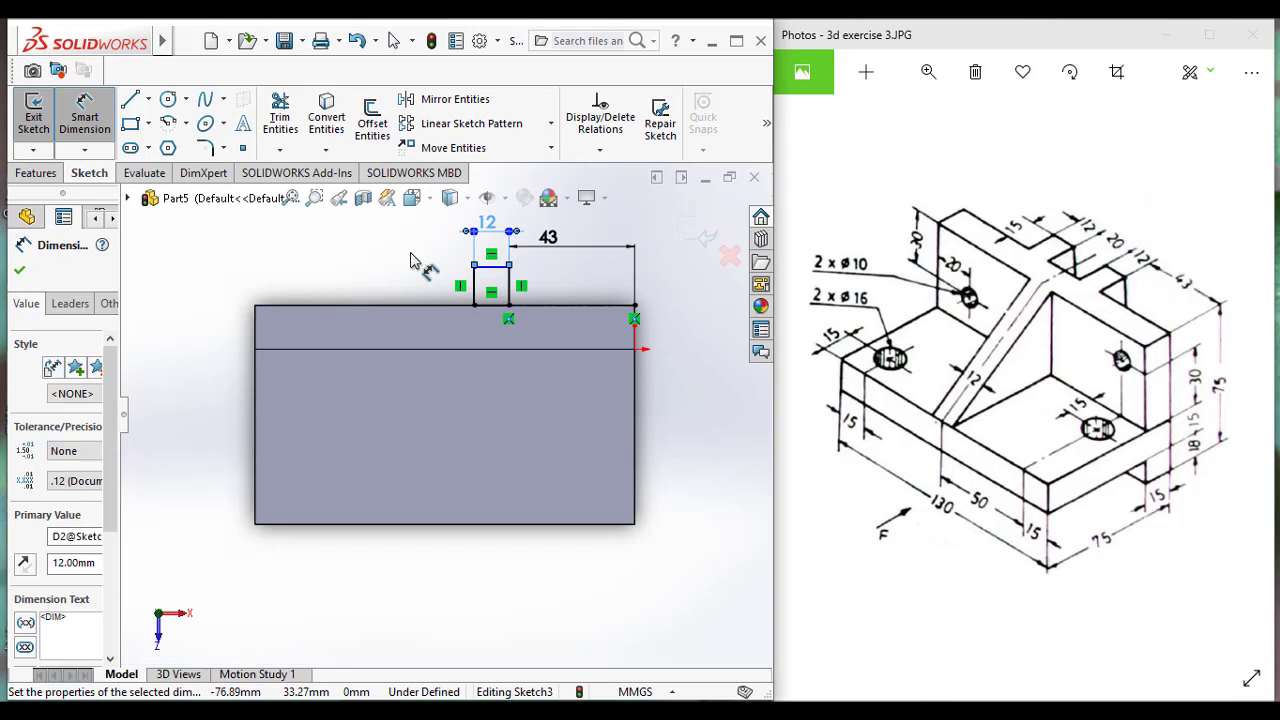
{"action": "left_click", "coordinate": [512, 290]}
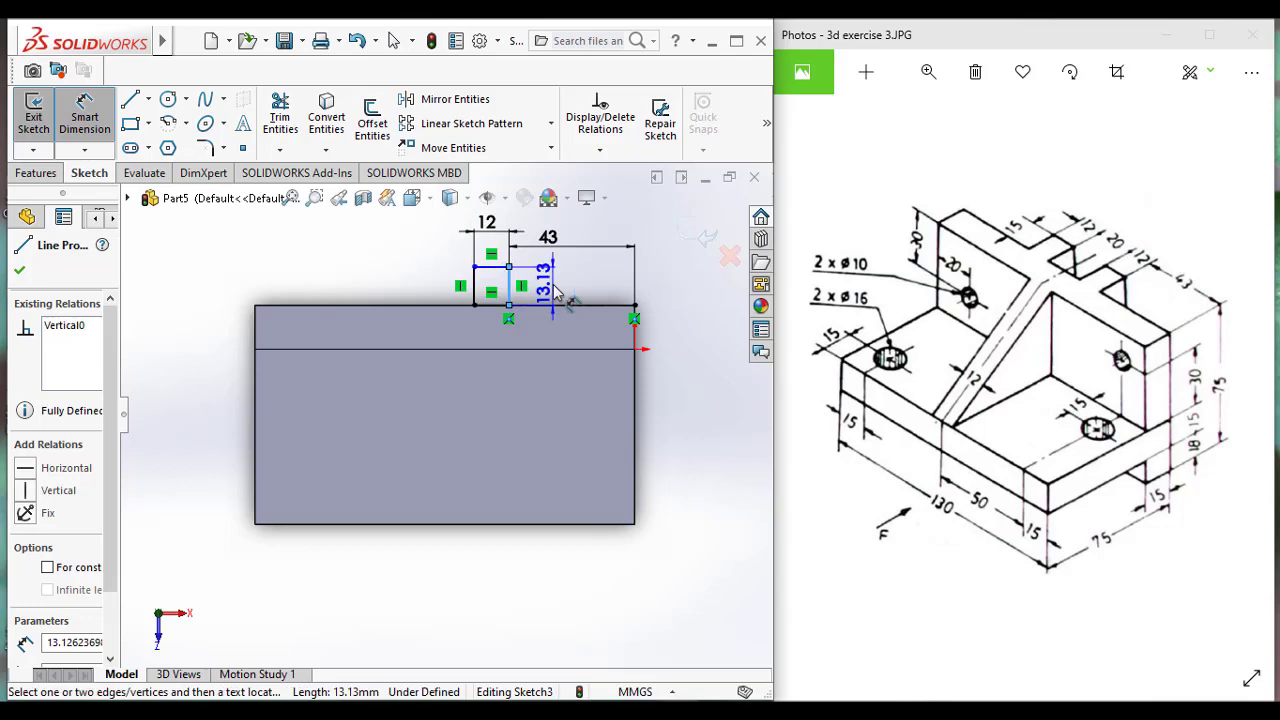
{"action": "left_click", "coordinate": [555, 292]}
{"action": "type", "text": "15"}
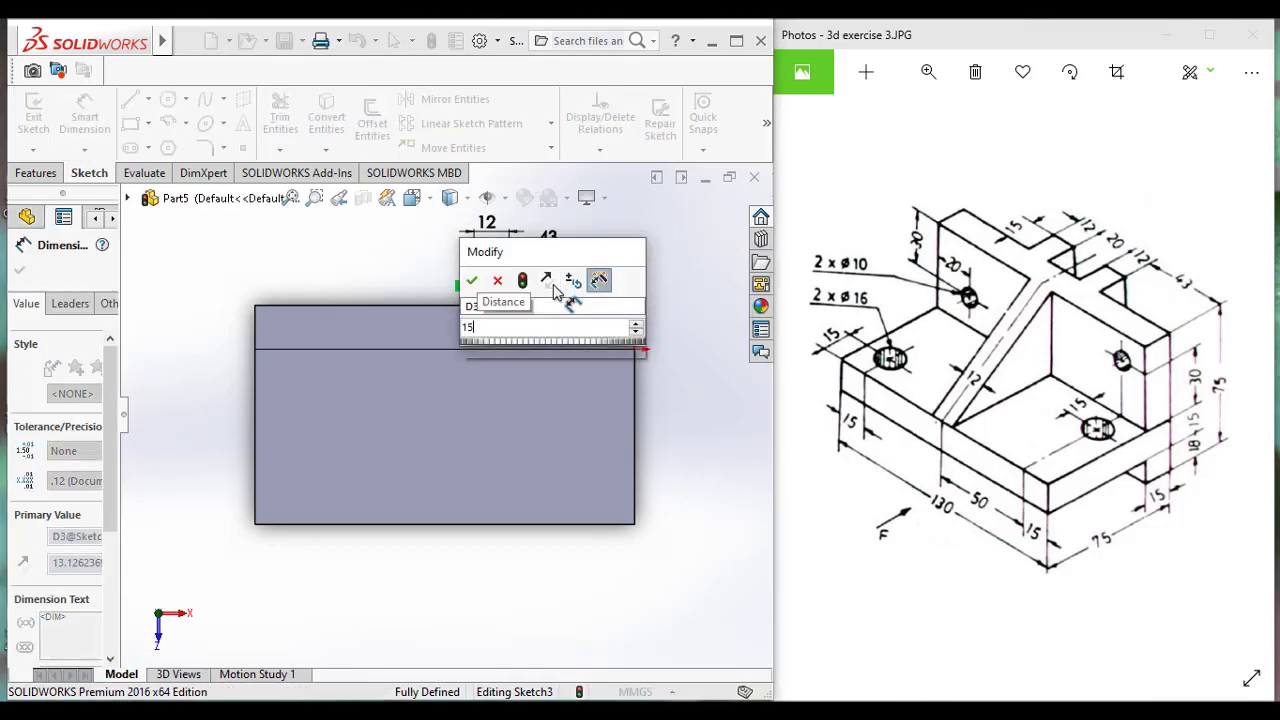
{"action": "key", "text": "Return"}
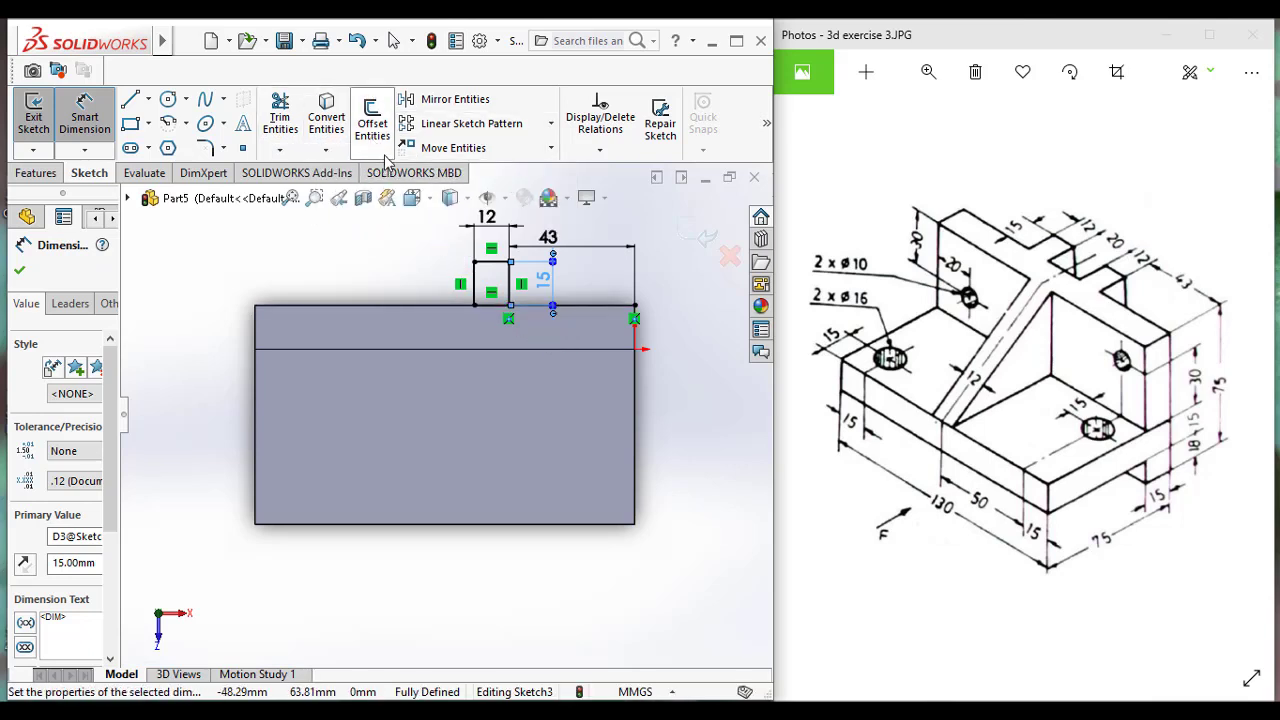
{"action": "left_click", "coordinate": [325, 152]}
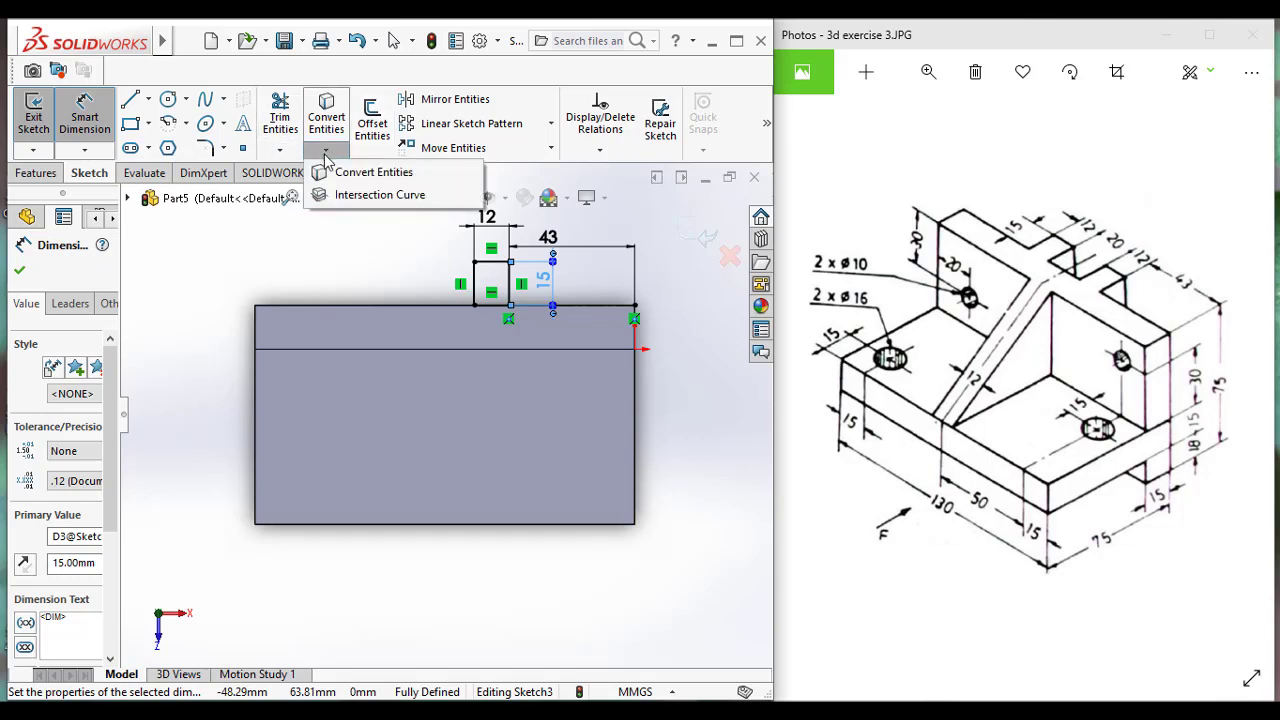
{"action": "left_click", "coordinate": [326, 153]}
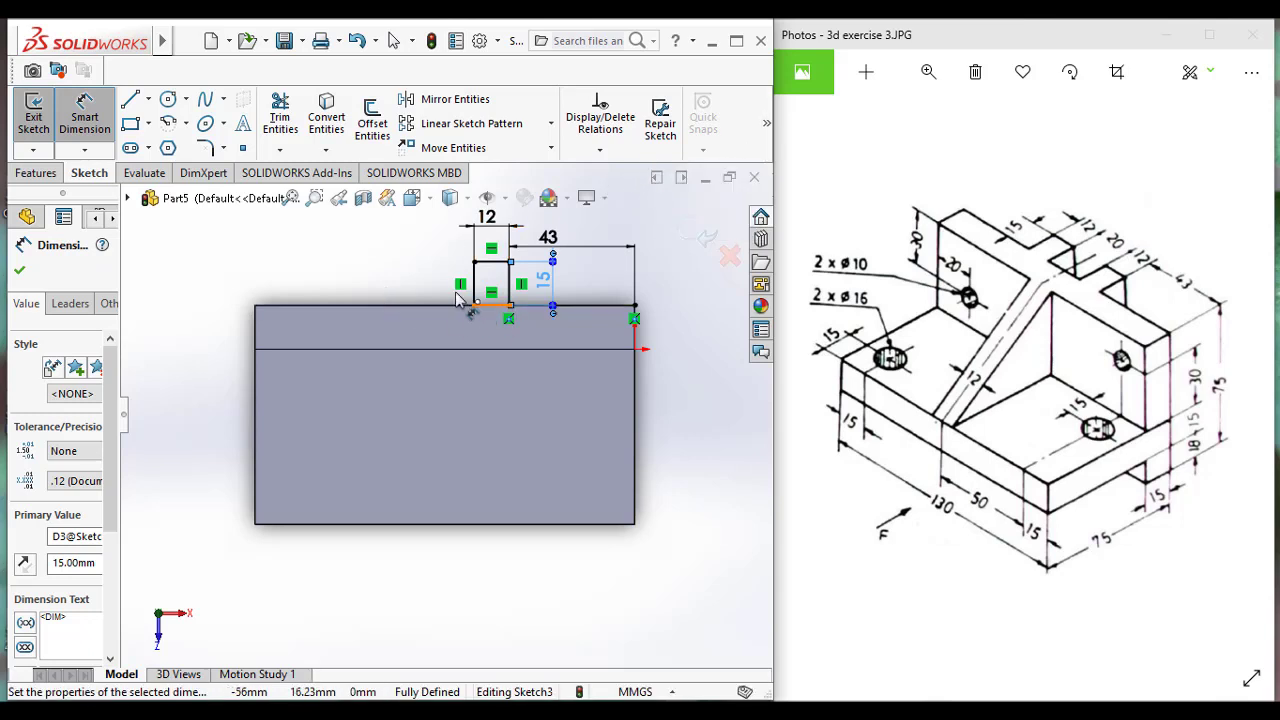
- Draw a construction centerline along the top edge and dimension its length to 20 mm
{"action": "left_click", "coordinate": [148, 99]}
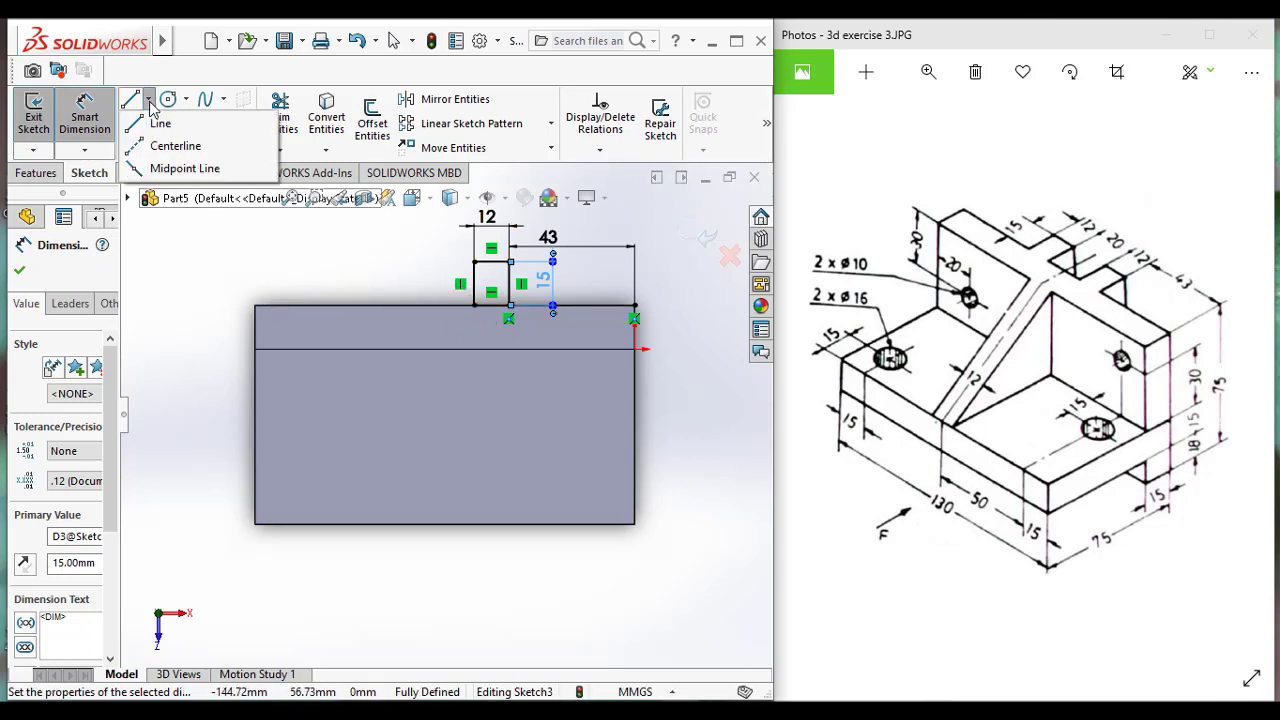
{"action": "left_click", "coordinate": [157, 147]}
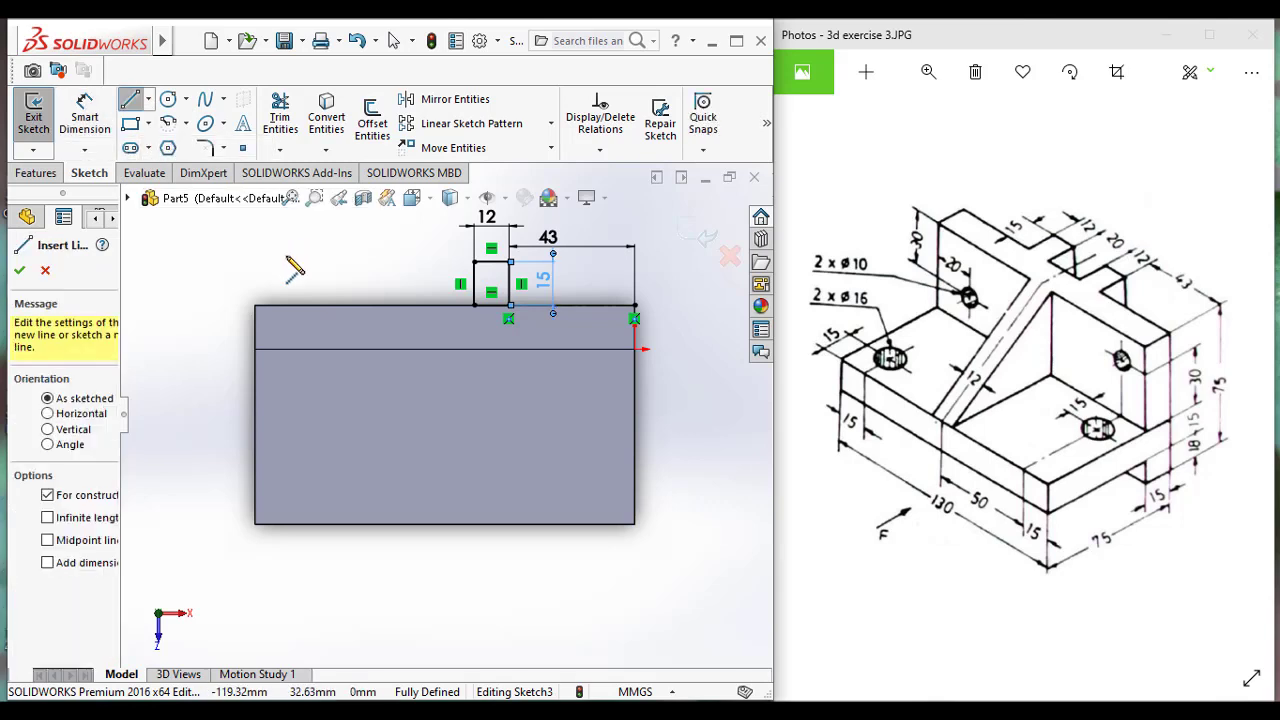
{"action": "left_click", "coordinate": [474, 305]}
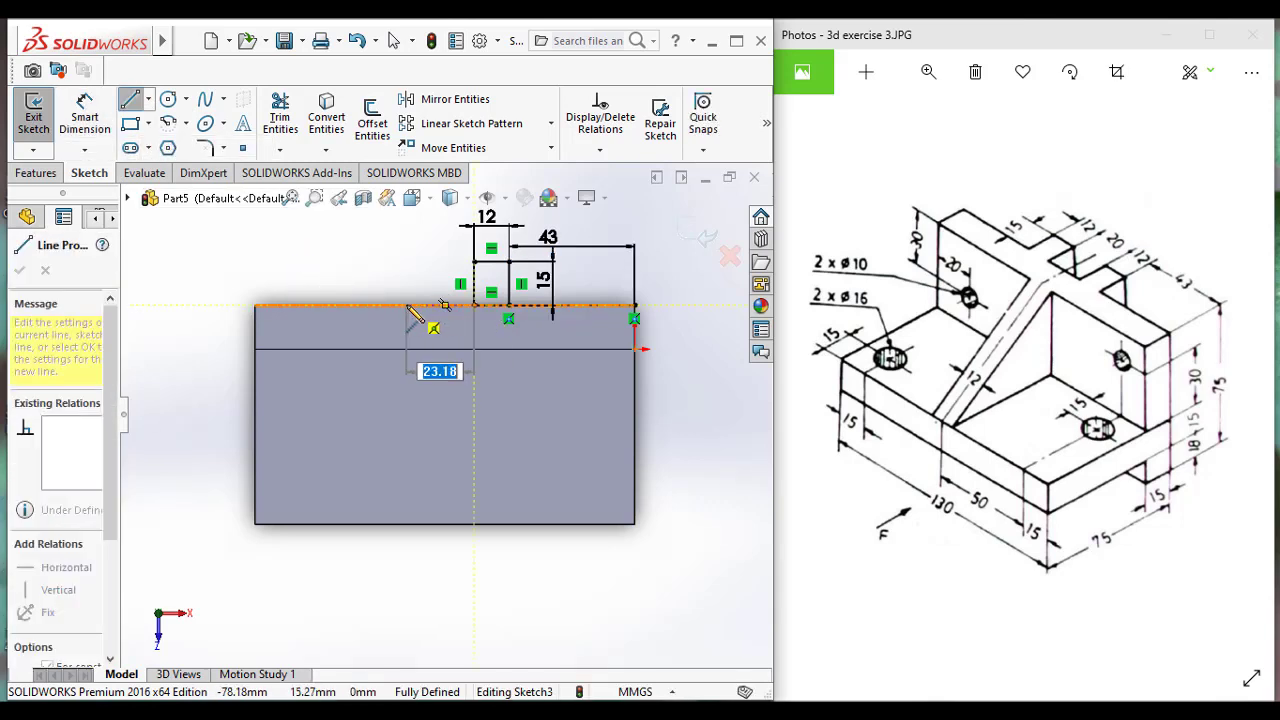
{"action": "left_click", "coordinate": [406, 305]}
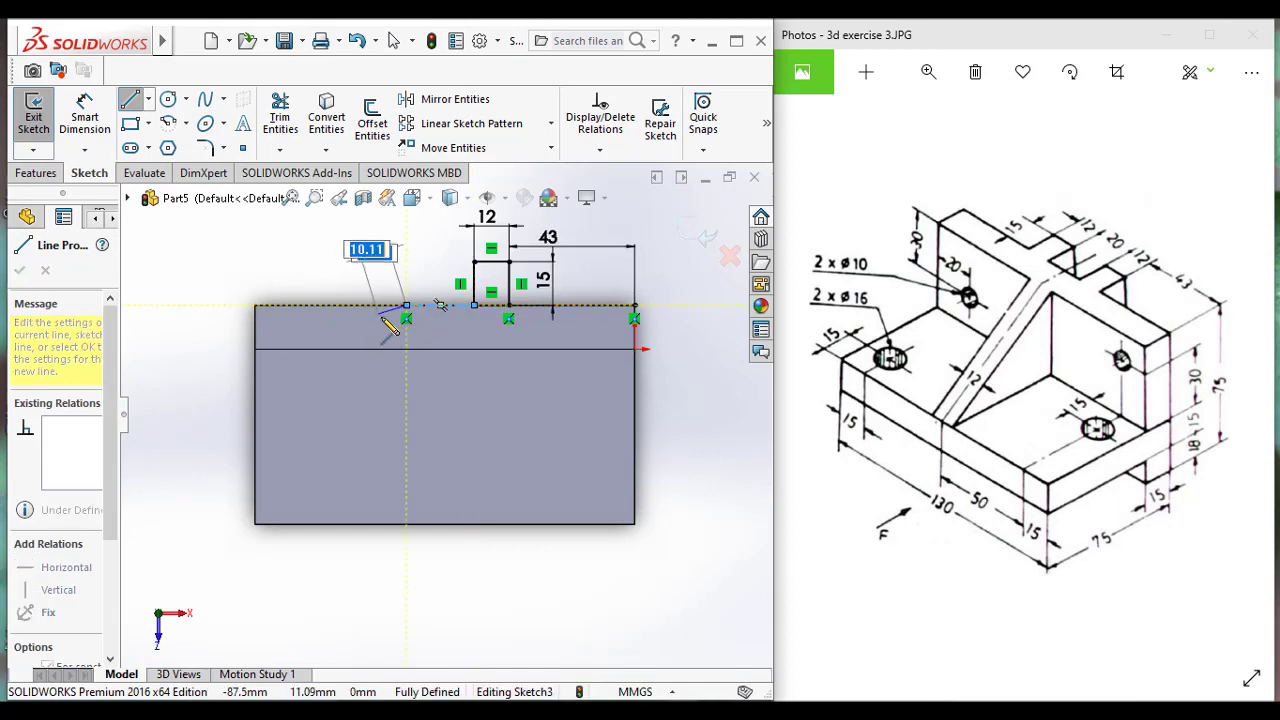
{"action": "key", "text": "Escape"}
{"action": "key", "text": "Escape"}
{"action": "left_click", "coordinate": [85, 115]}
{"action": "left_click", "coordinate": [440, 305]}
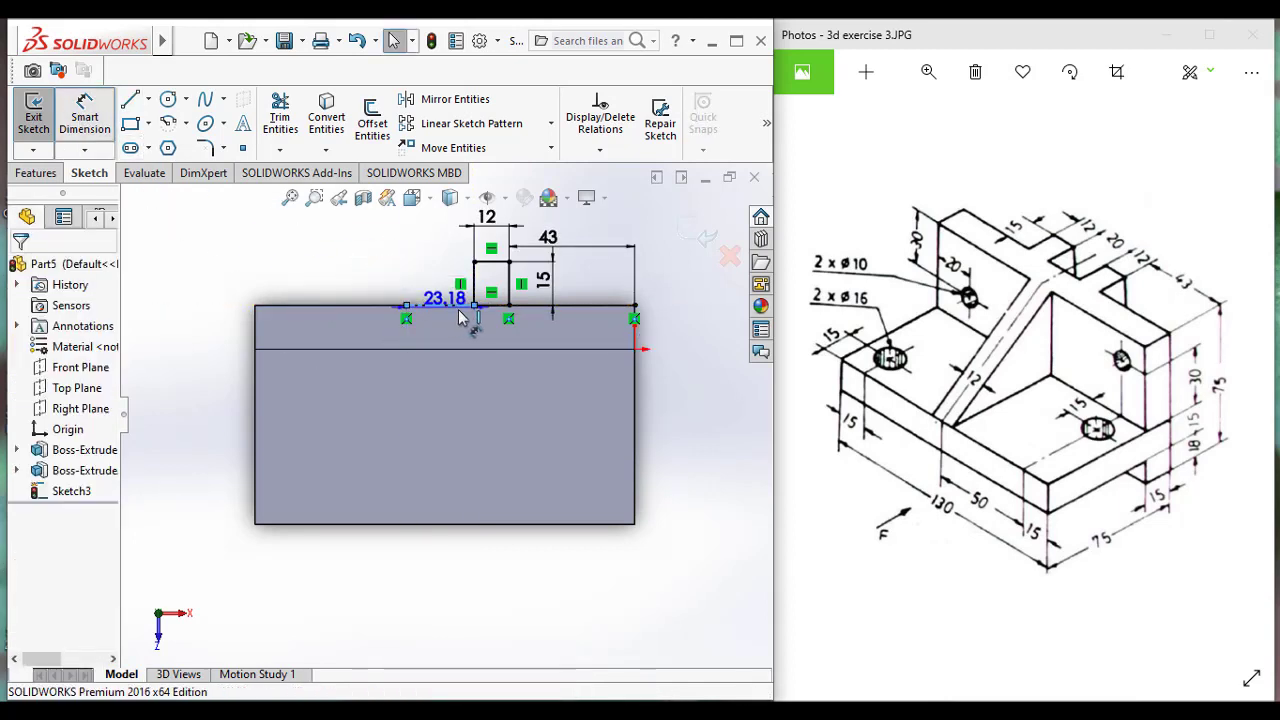
{"action": "left_click", "coordinate": [437, 257]}
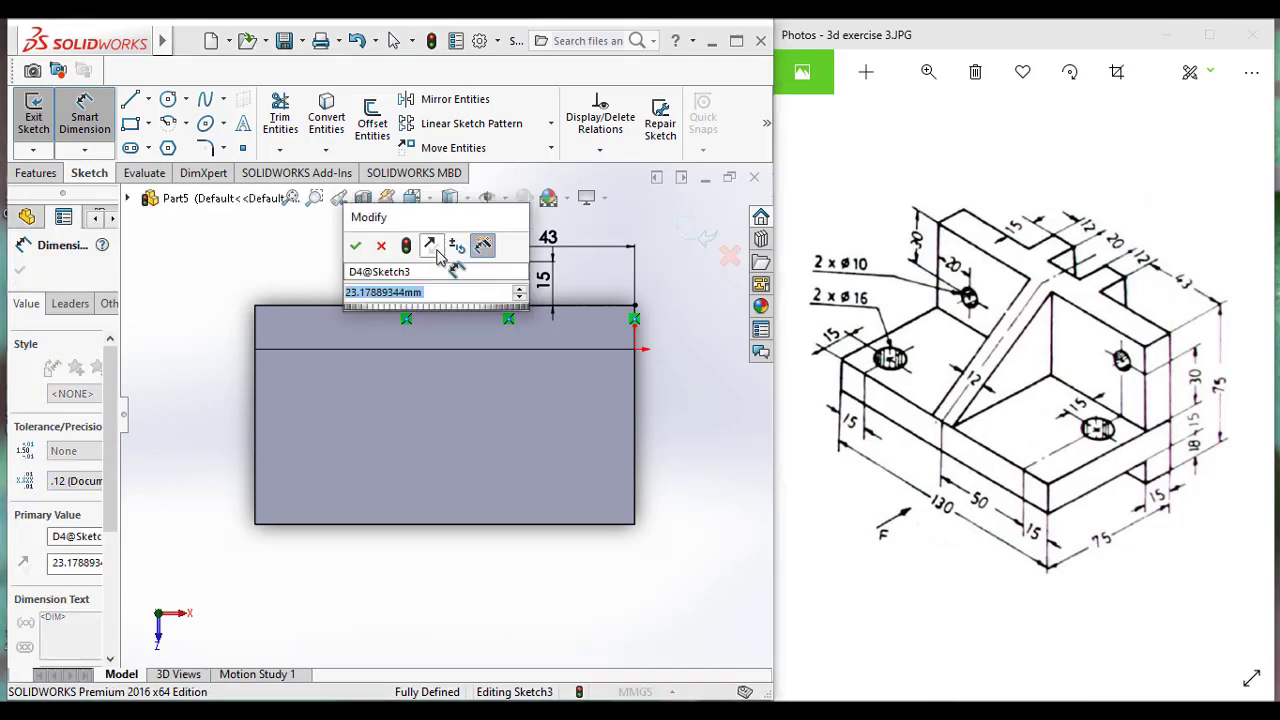
{"action": "type", "text": "20"}
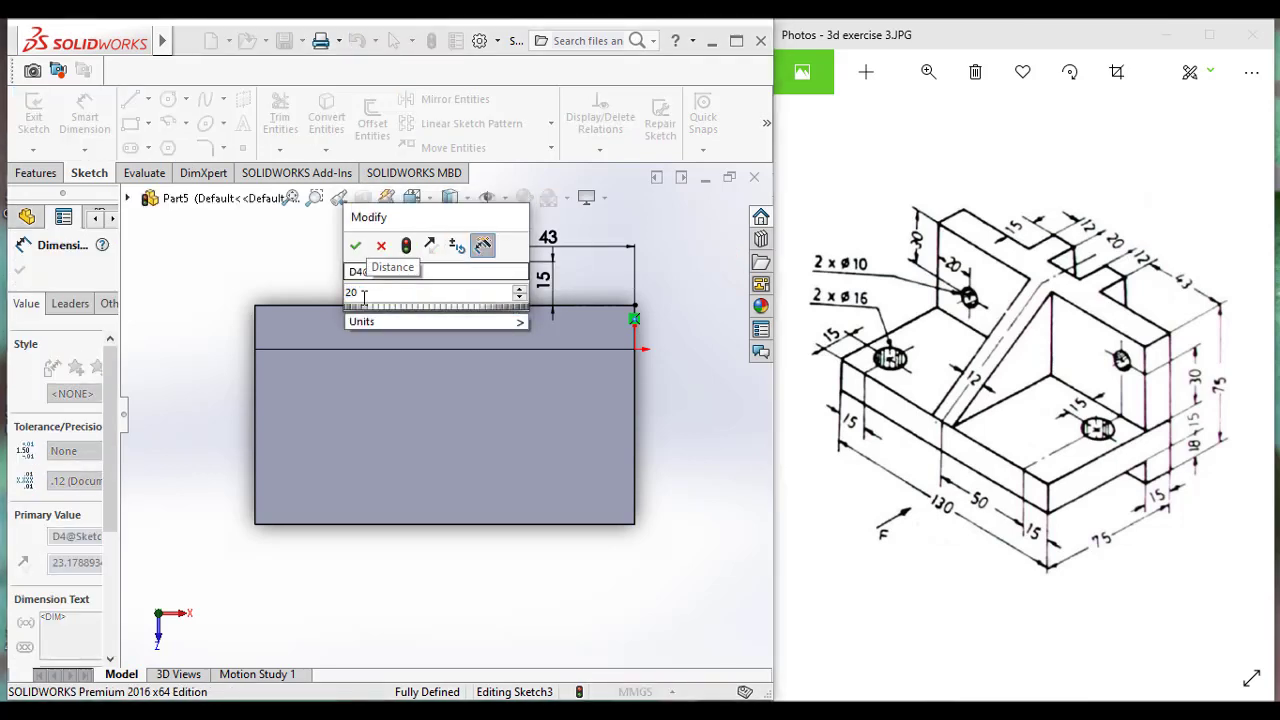
{"action": "key", "text": "Escape"}
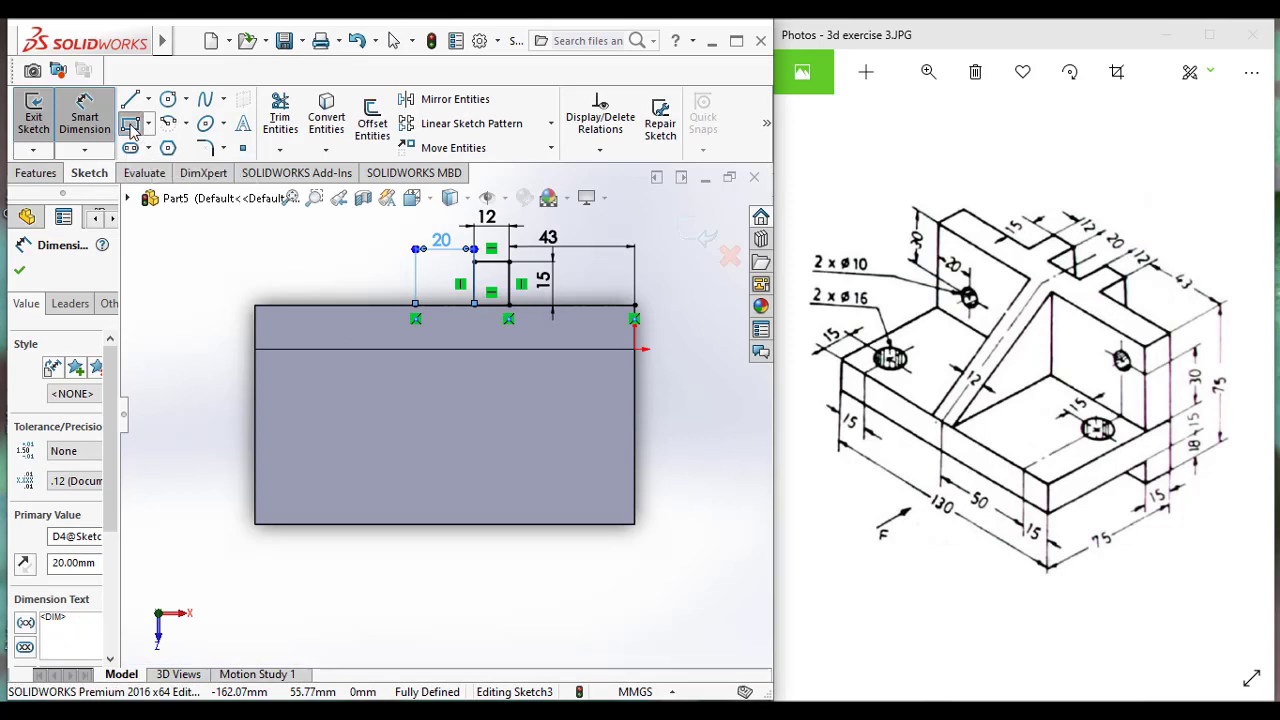
- Draw a corner rectangle at the centerline's left end and dimension its width to 12 mm
{"action": "left_click", "coordinate": [133, 125]}
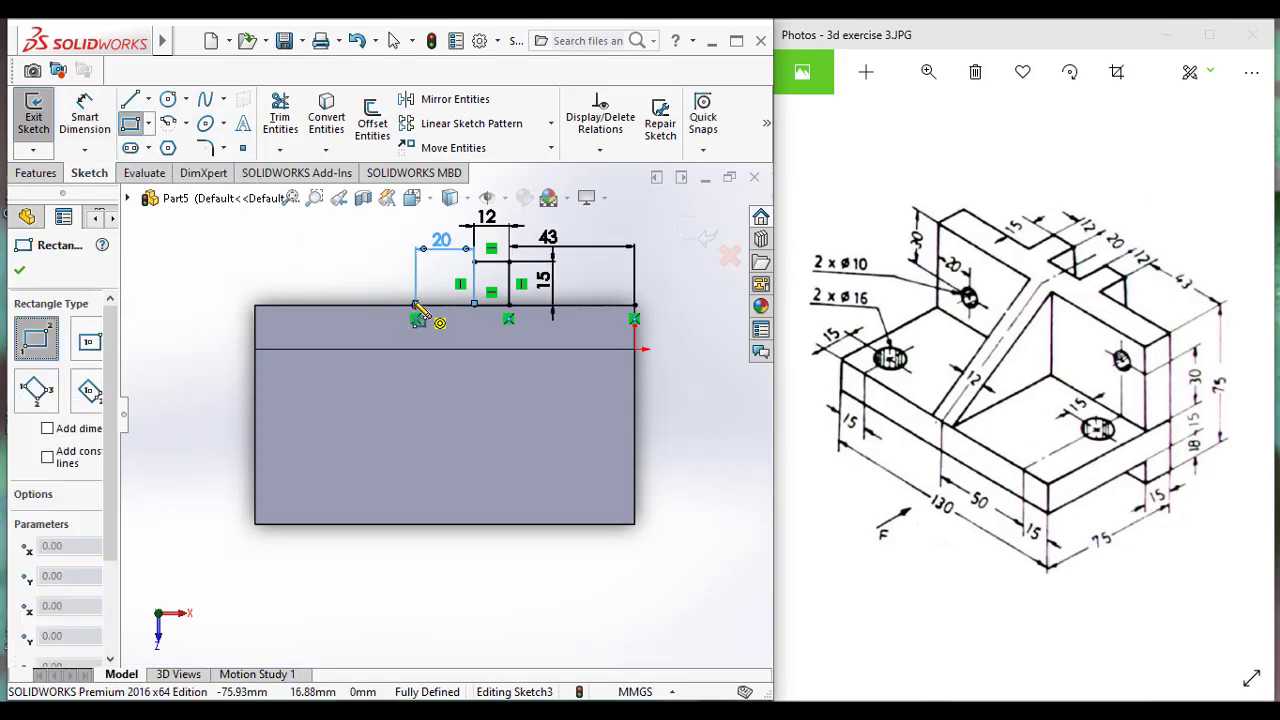
{"action": "left_click", "coordinate": [415, 306]}
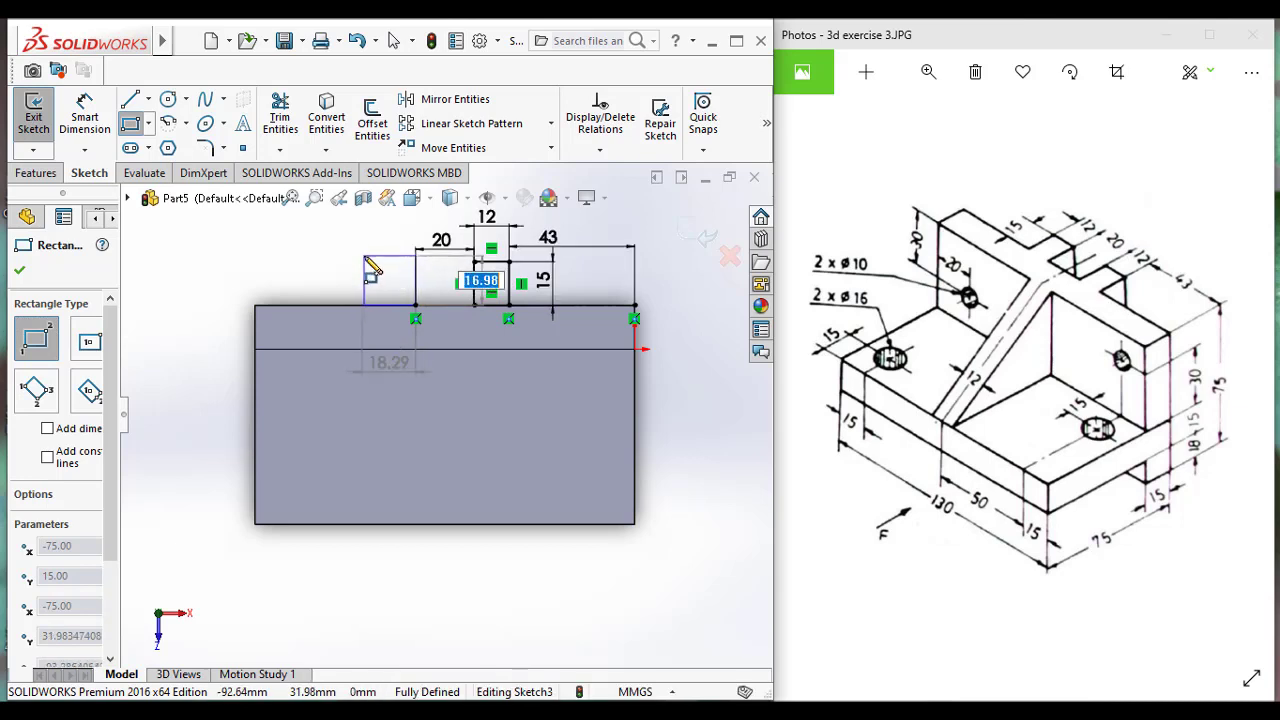
{"action": "left_click", "coordinate": [364, 256]}
{"action": "left_click", "coordinate": [84, 115]}
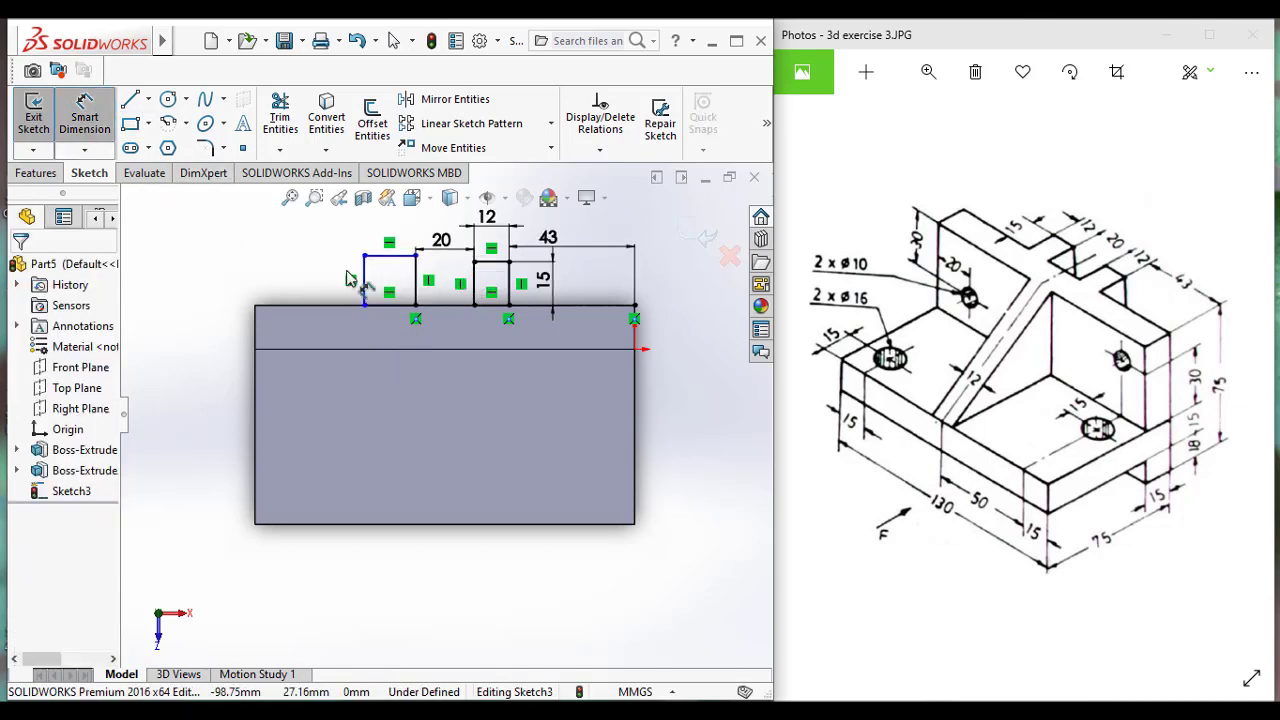
{"action": "left_click", "coordinate": [383, 262]}
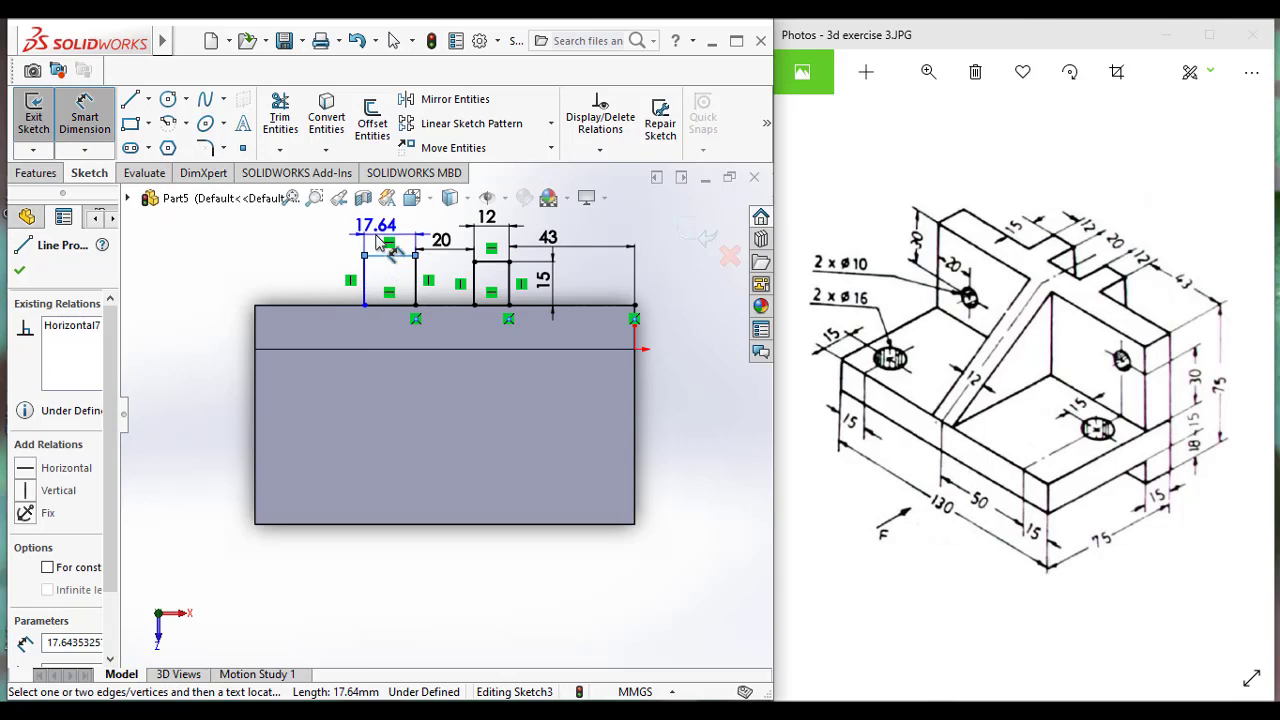
{"action": "left_click", "coordinate": [377, 243]}
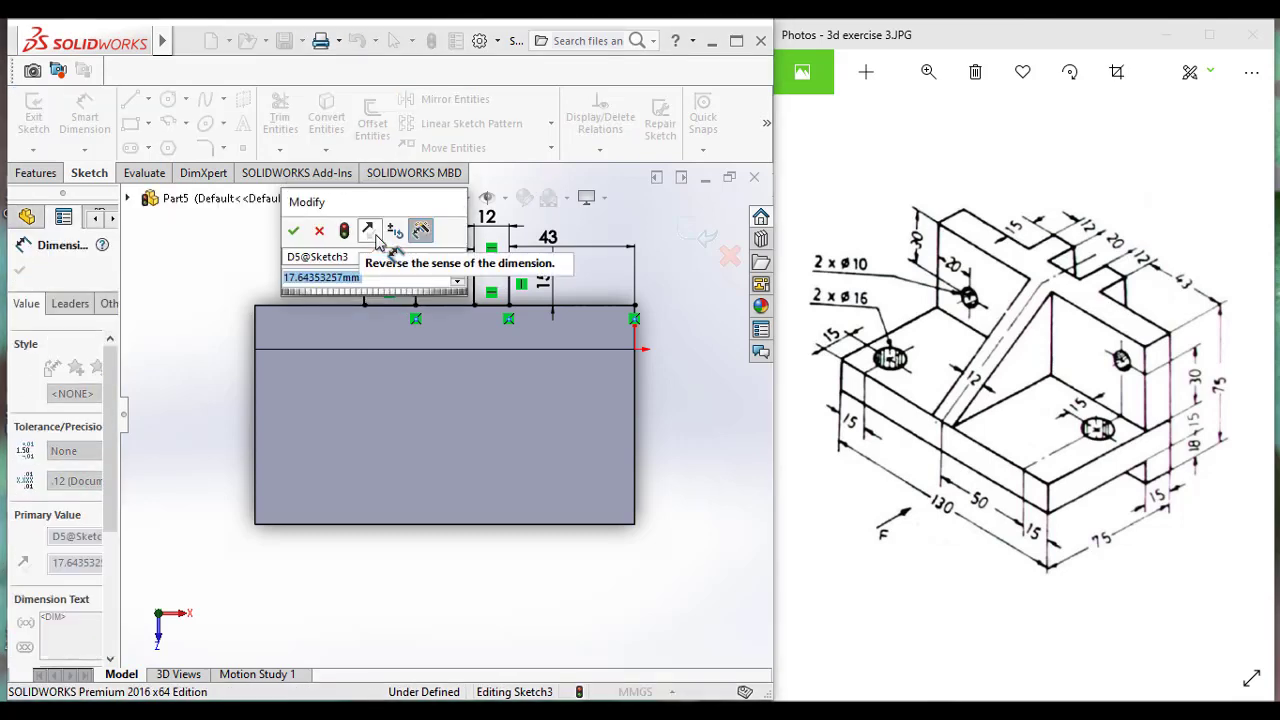
{"action": "type", "text": "12"}
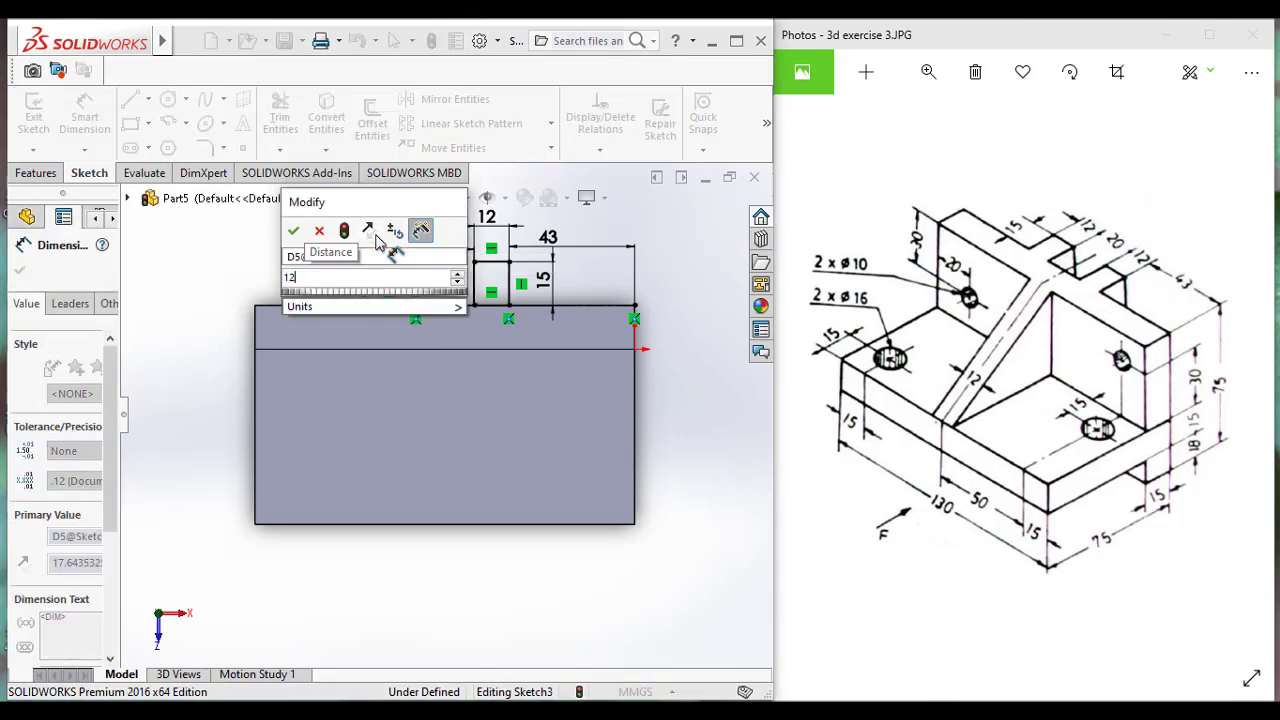
{"action": "left_click", "coordinate": [293, 231]}
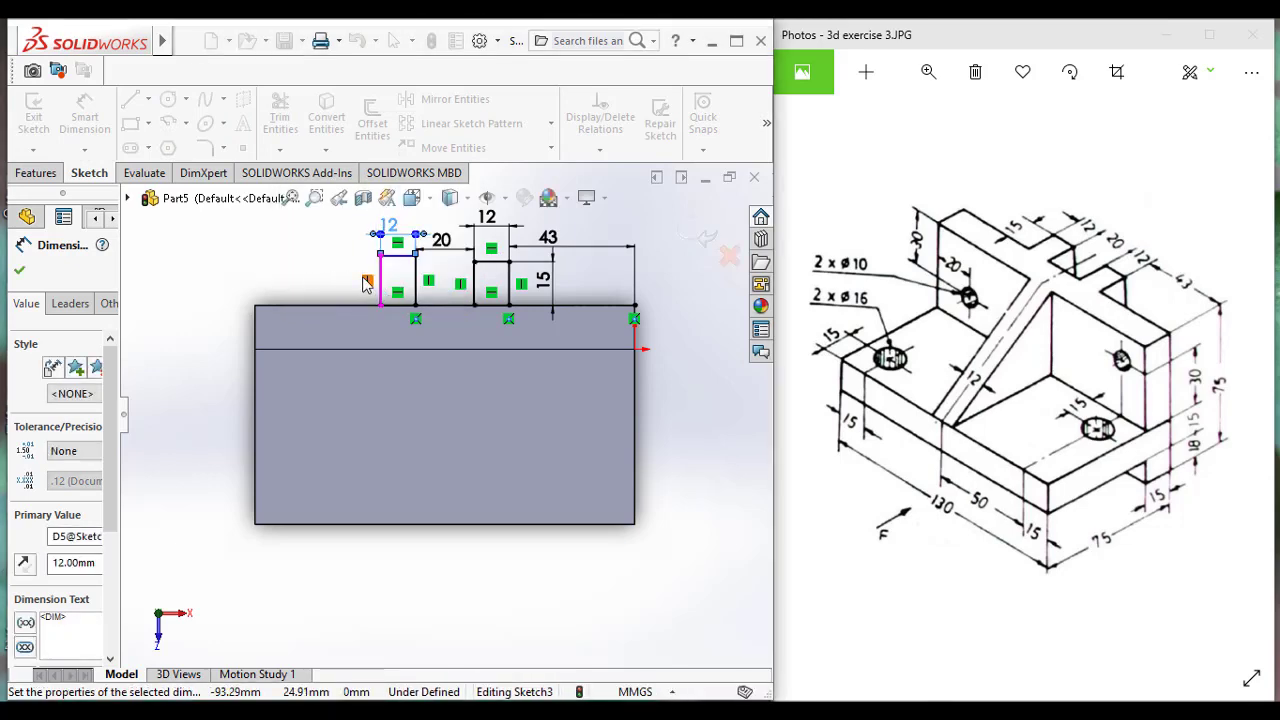
- Set the left rectangle's height to 15 mm and add the 43 mm end distance as driven
{"action": "left_click", "coordinate": [380, 290]}
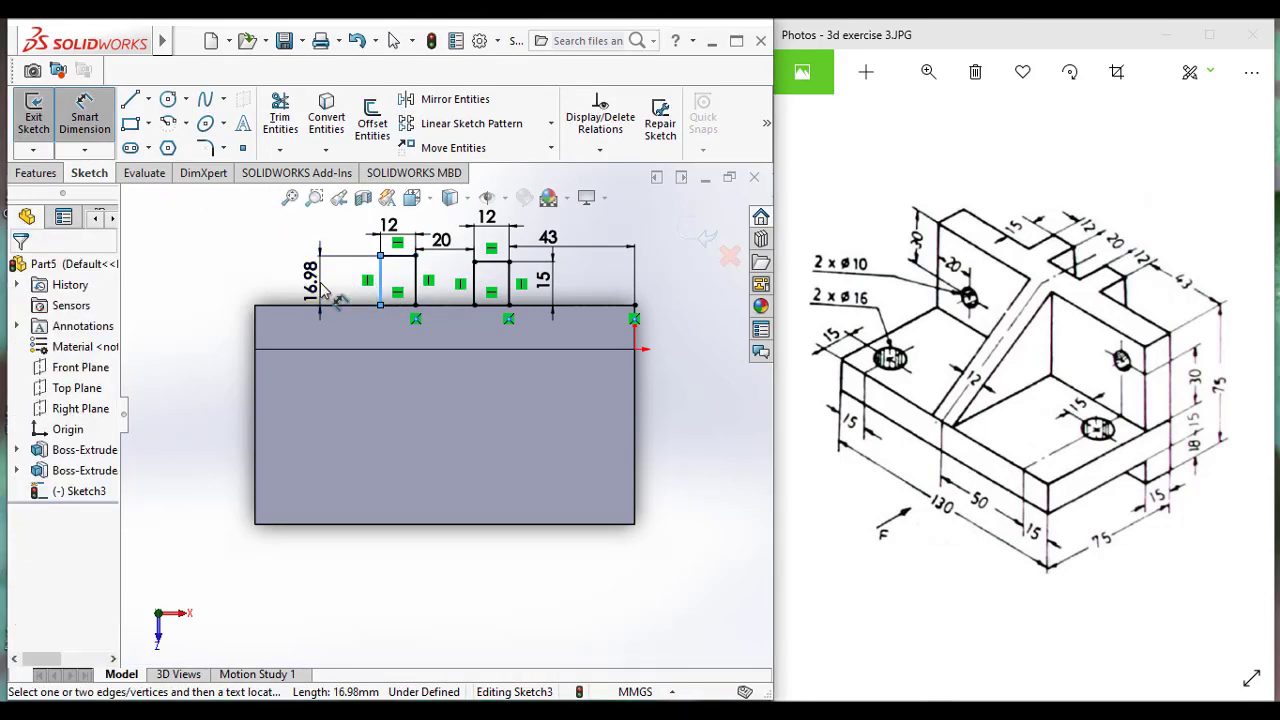
{"action": "left_click", "coordinate": [322, 290]}
{"action": "type", "text": "15"}
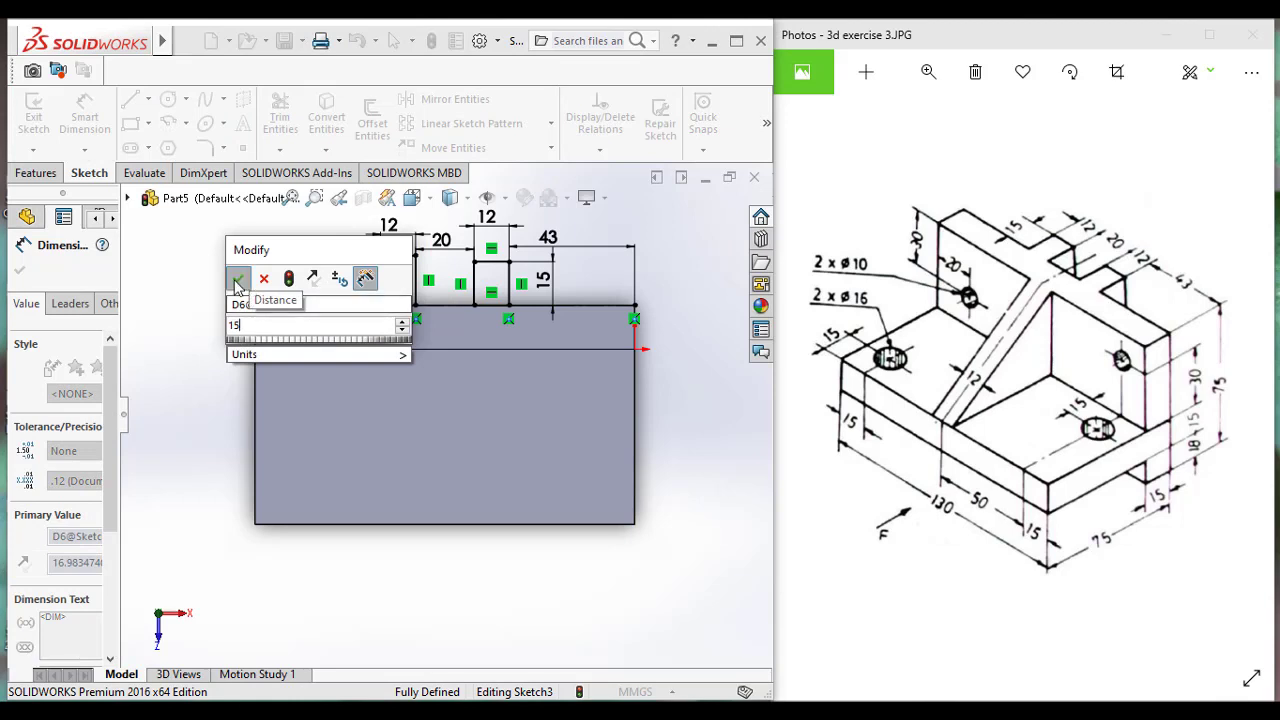
{"action": "left_click", "coordinate": [237, 280]}
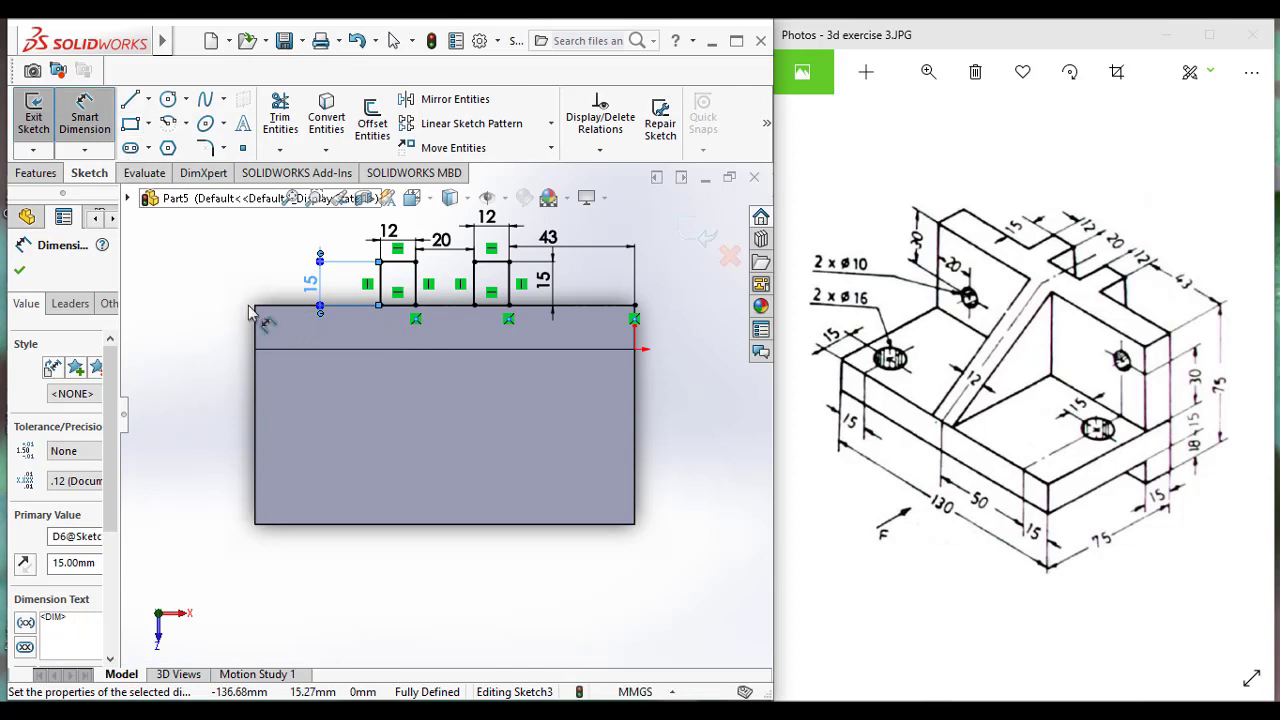
{"action": "left_click", "coordinate": [393, 328]}
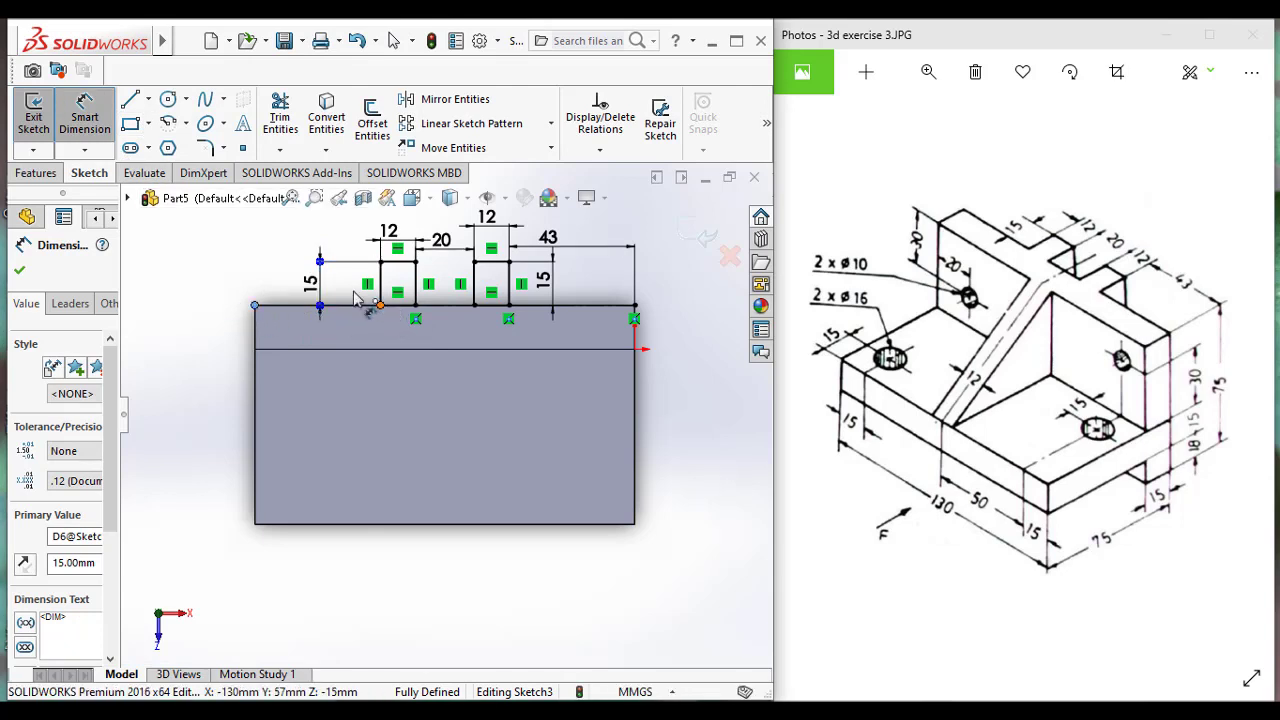
{"action": "left_click", "coordinate": [381, 305]}
{"action": "left_click", "coordinate": [255, 305]}
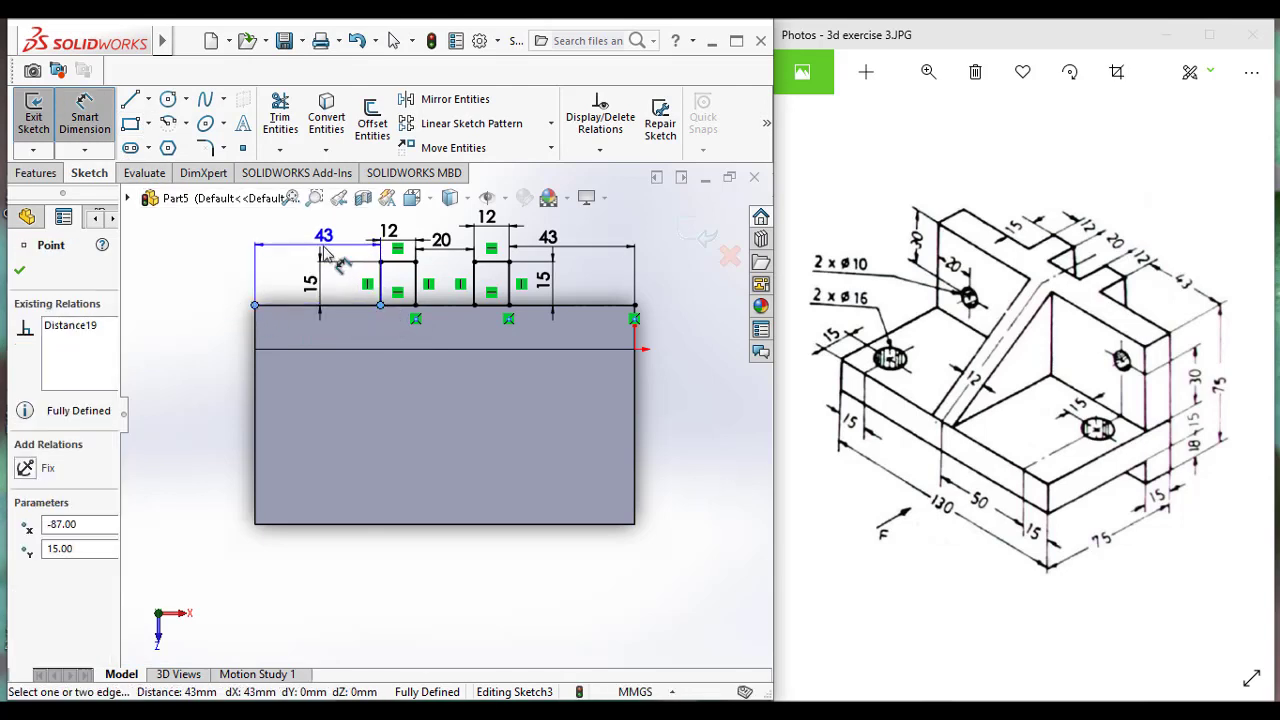
{"action": "left_click", "coordinate": [323, 253]}
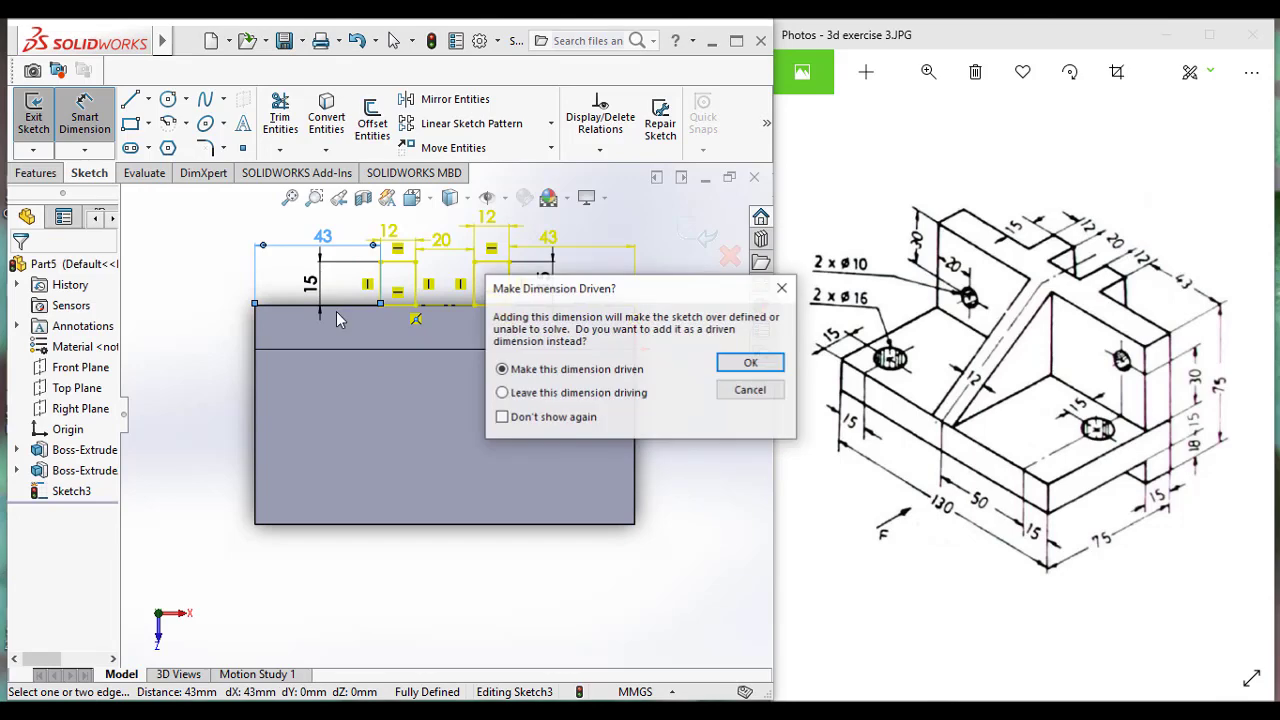
{"action": "left_click", "coordinate": [748, 364]}
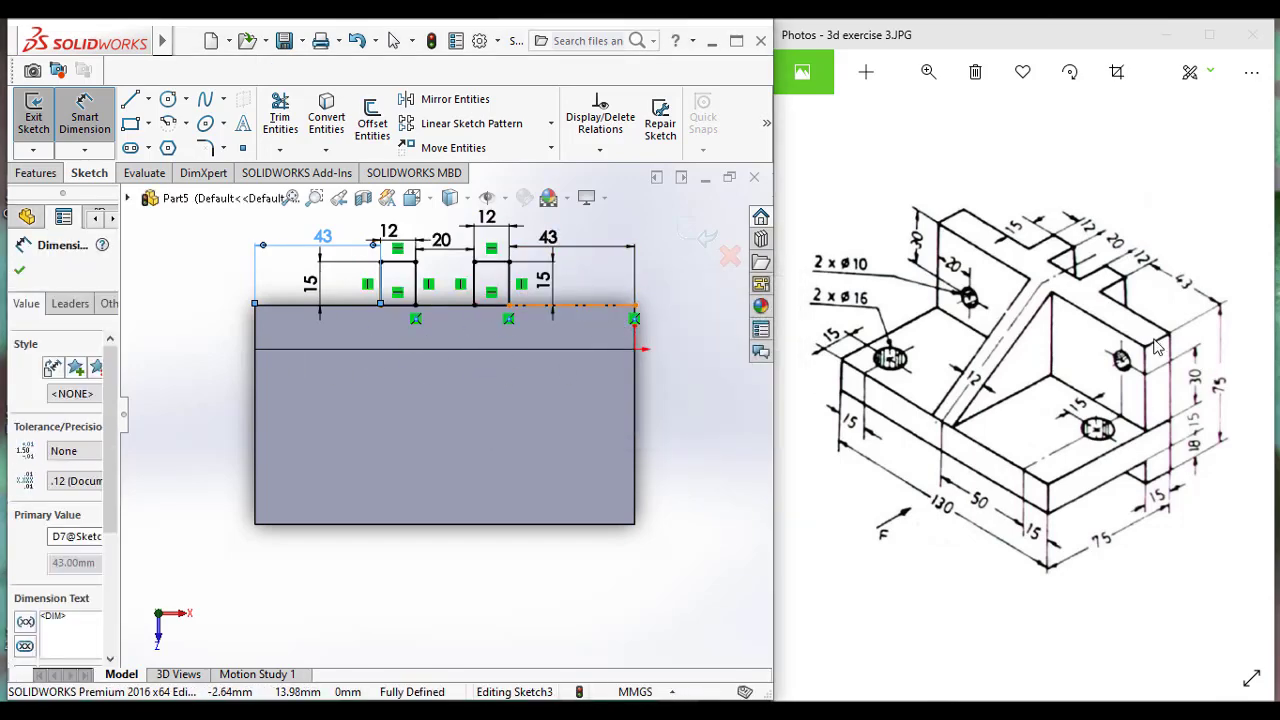
{"action": "left_click", "coordinate": [37, 173]}
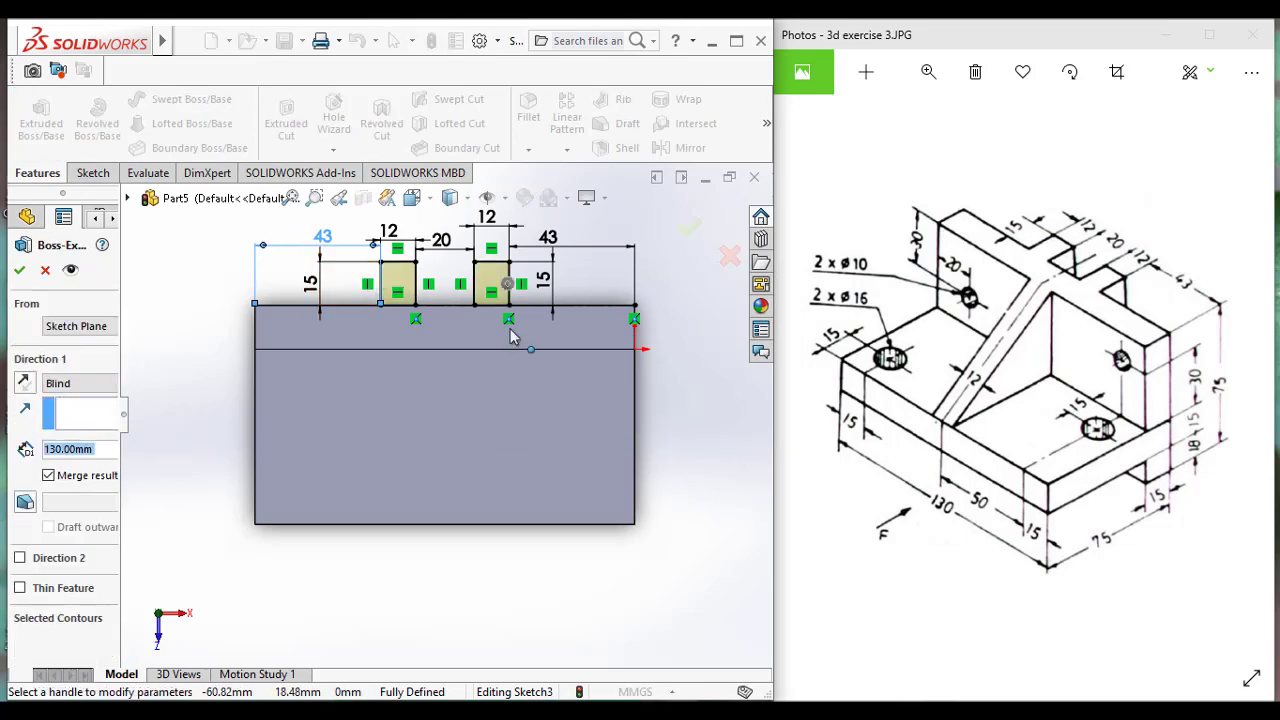
- Extrude both 12 × 15 mm rectangles Through All in the reversed direction, forming two ridges
{"action": "middle_click_drag", "start_coordinate": [497, 368], "coordinate": [48, 263]}
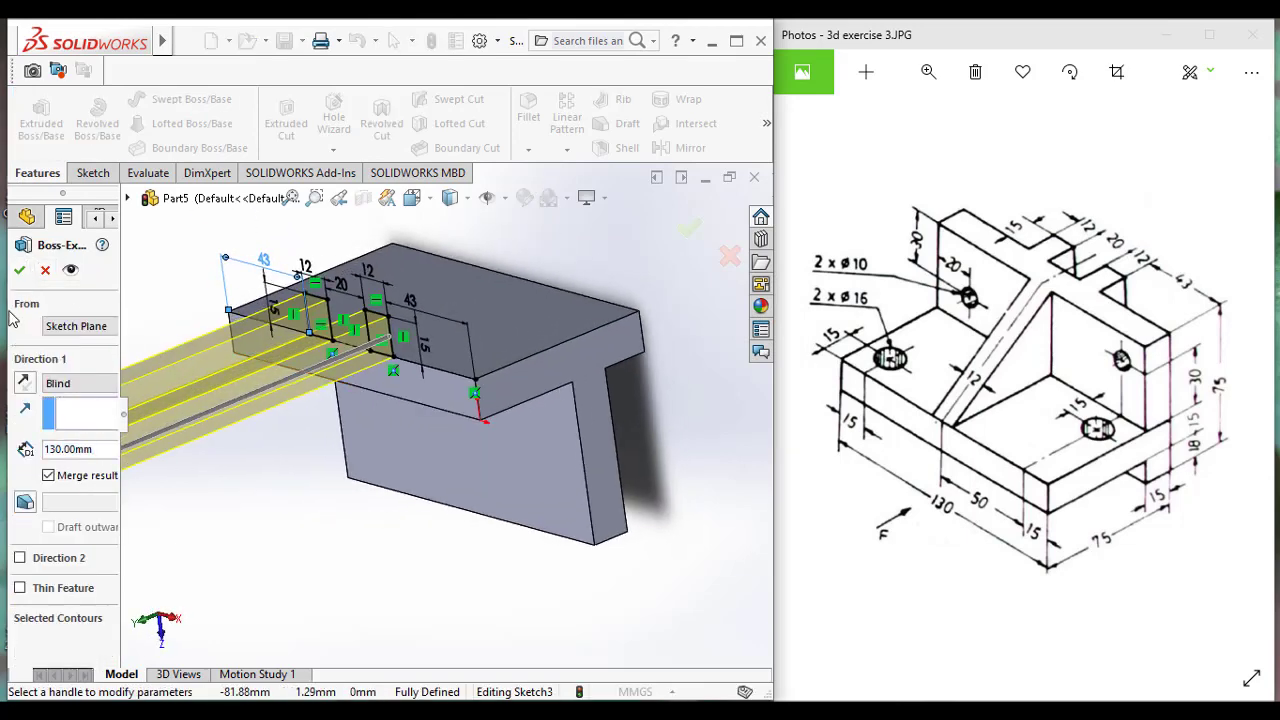
{"action": "left_click", "coordinate": [21, 388]}
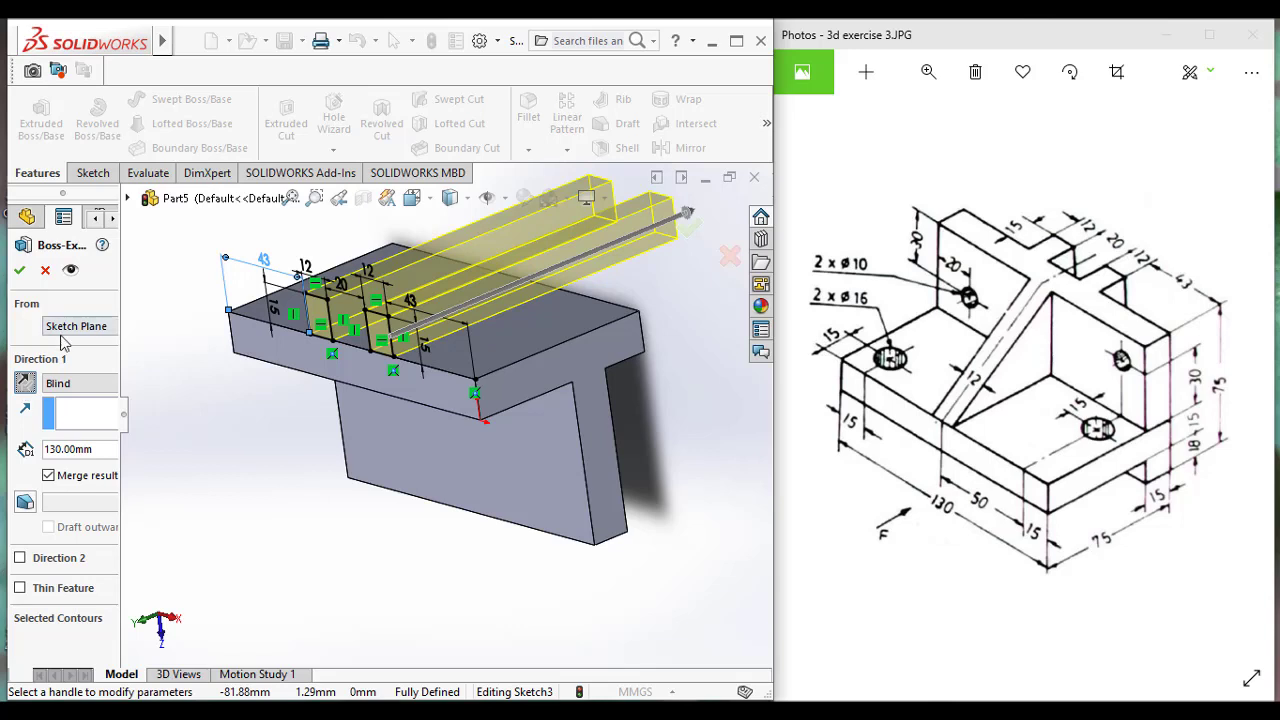
{"action": "left_click", "coordinate": [86, 381]}
{"action": "left_click", "coordinate": [92, 412]}
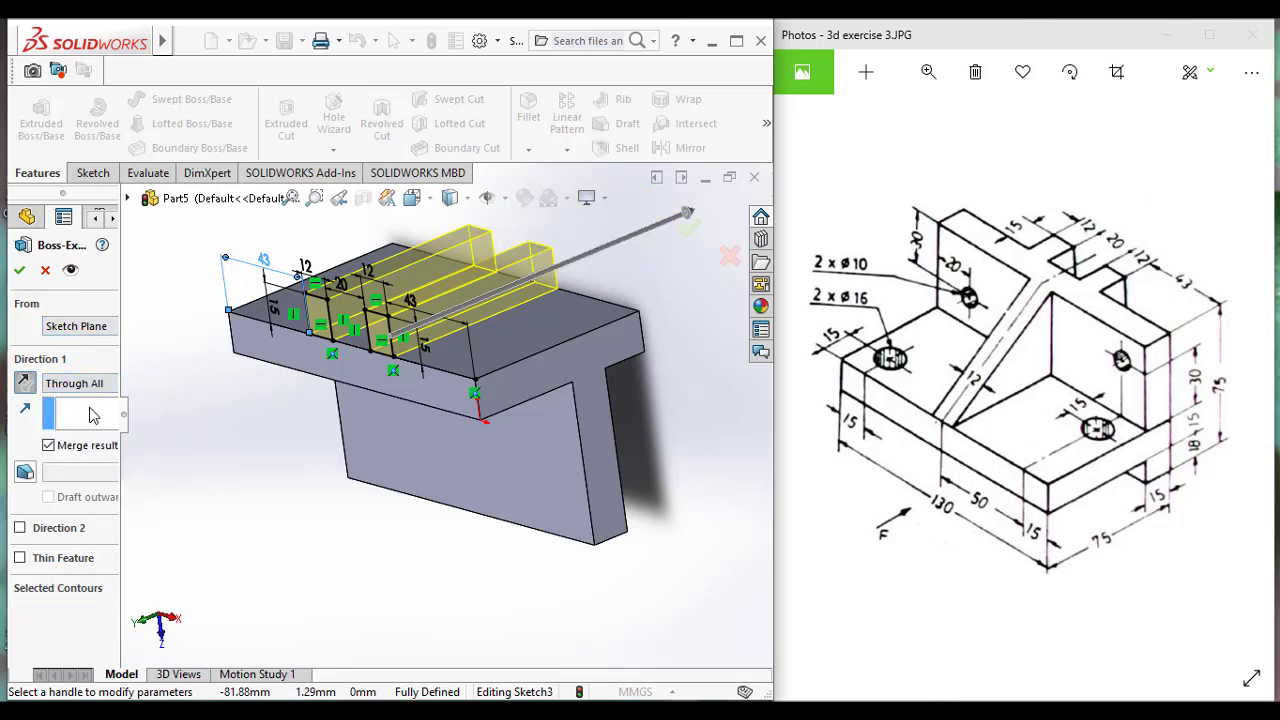
{"action": "left_click", "coordinate": [20, 271]}
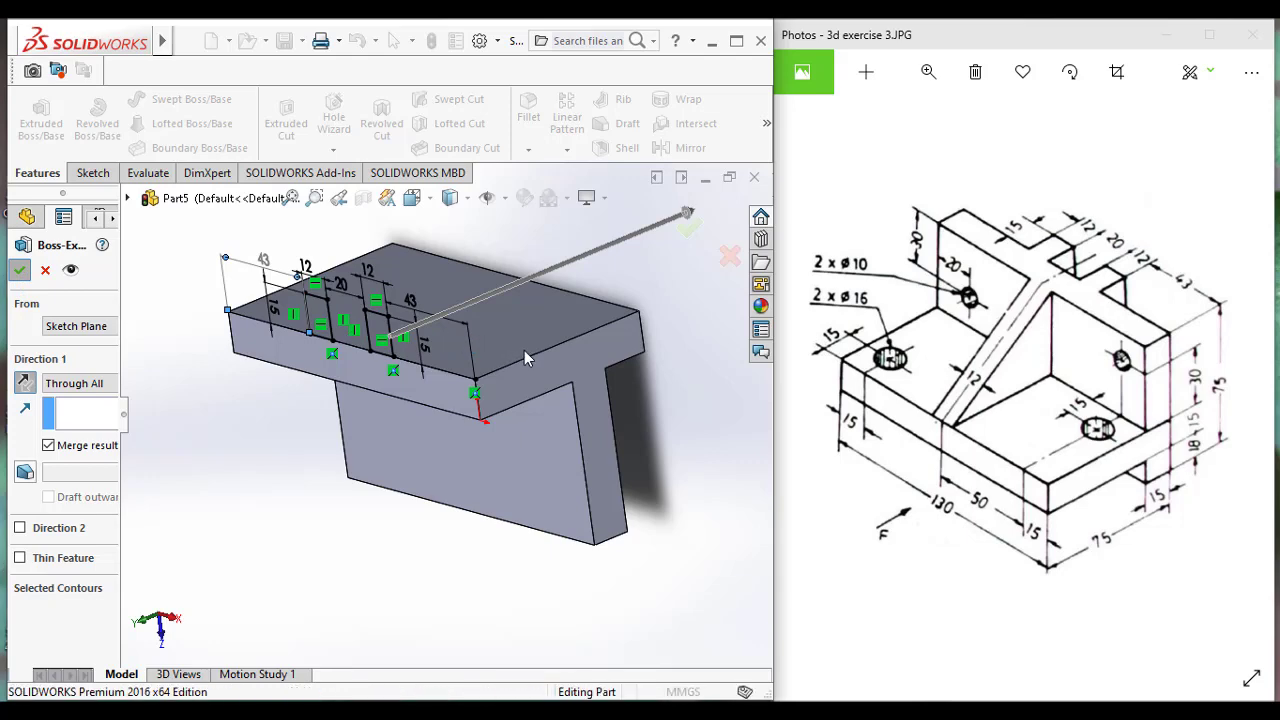
{"action": "mouse_move", "coordinate": [528, 356]}
{"action": "middle_mouse_down"}
{"action": "mouse_move", "coordinate": [438, 347]}
{"action": "mouse_move", "coordinate": [486, 358]}
{"action": "middle_mouse_up"}
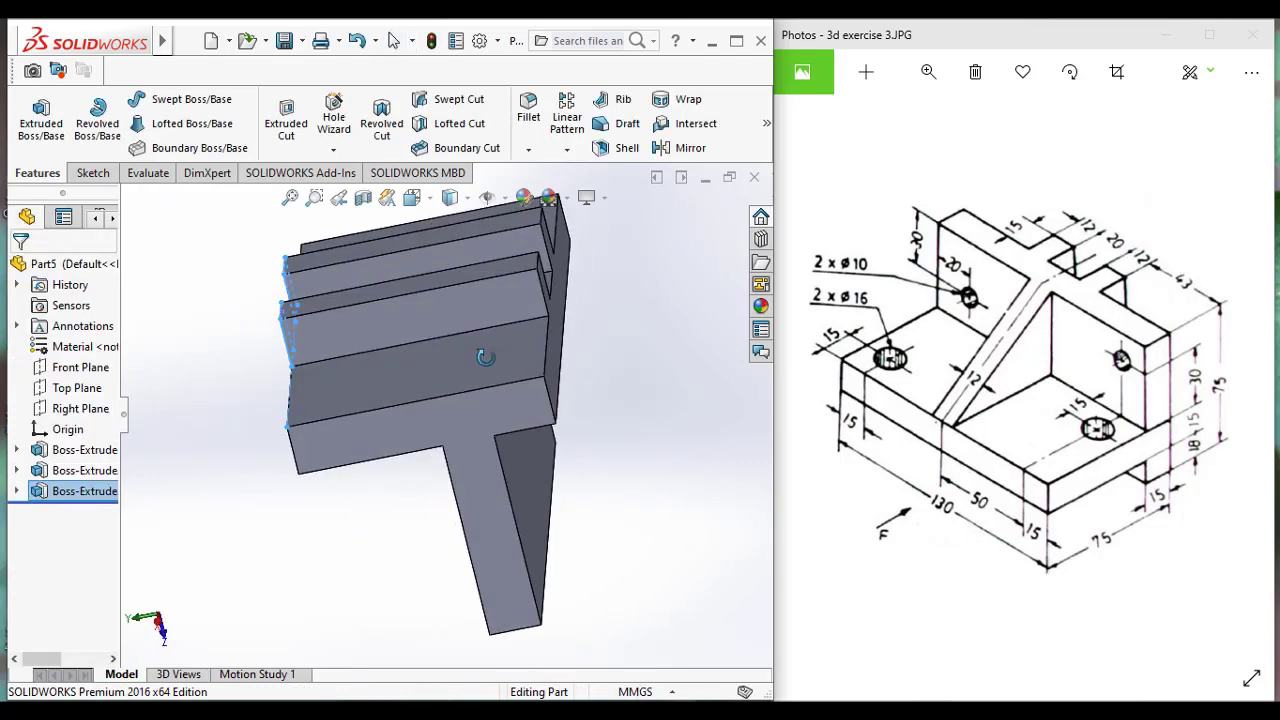
- Return the bracket to the Trimetric view and select its right end face
{"action": "left_click", "coordinate": [422, 204]}
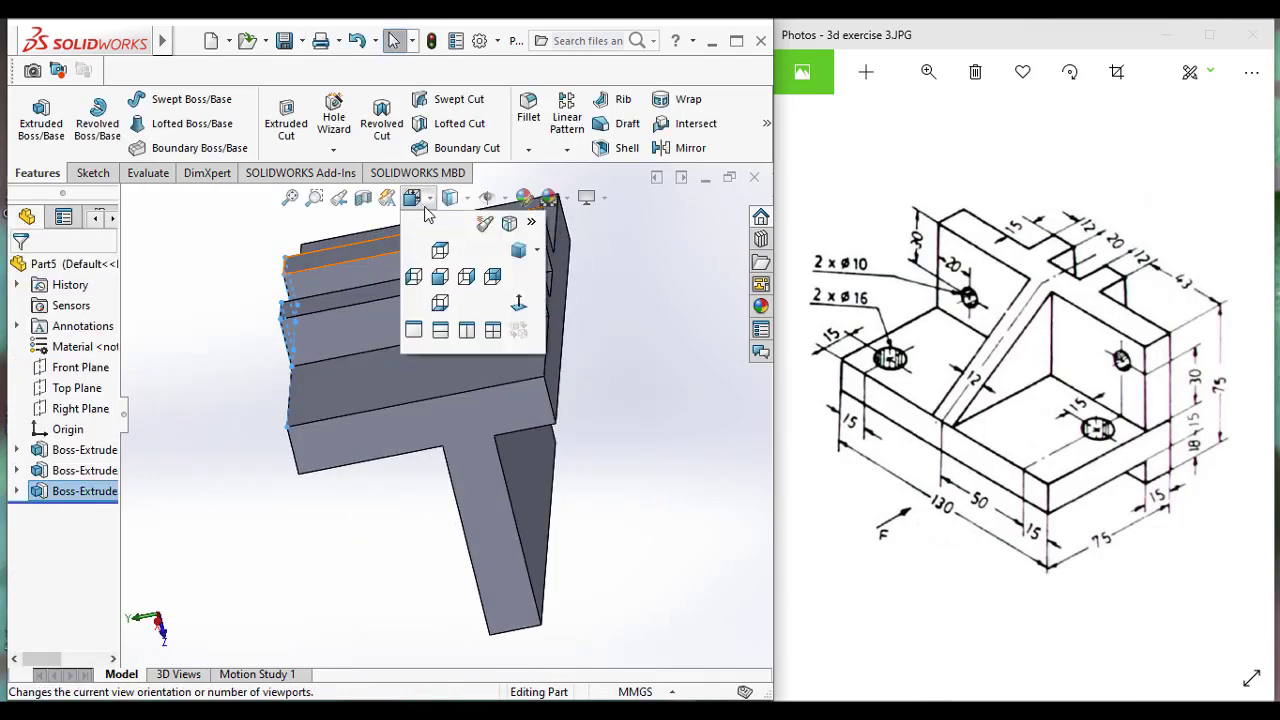
{"action": "left_click", "coordinate": [515, 252]}
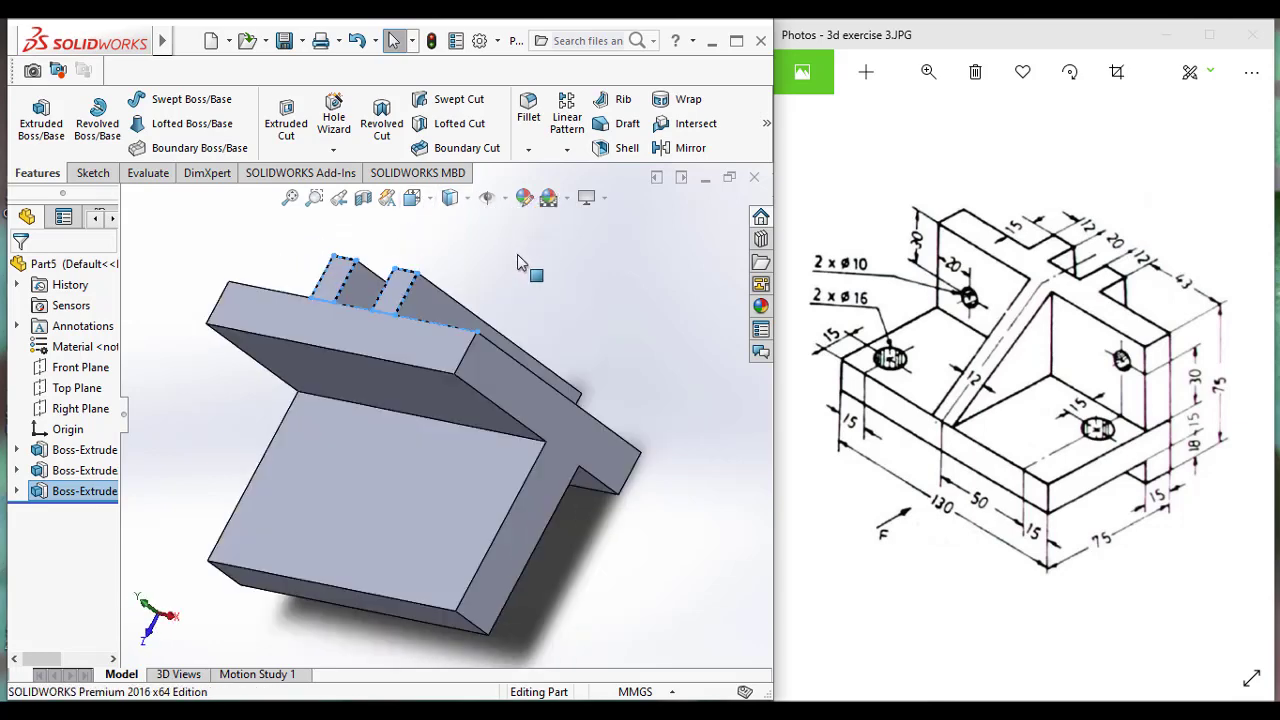
{"action": "middle_click_drag", "start_coordinate": [585, 351], "coordinate": [503, 389]}
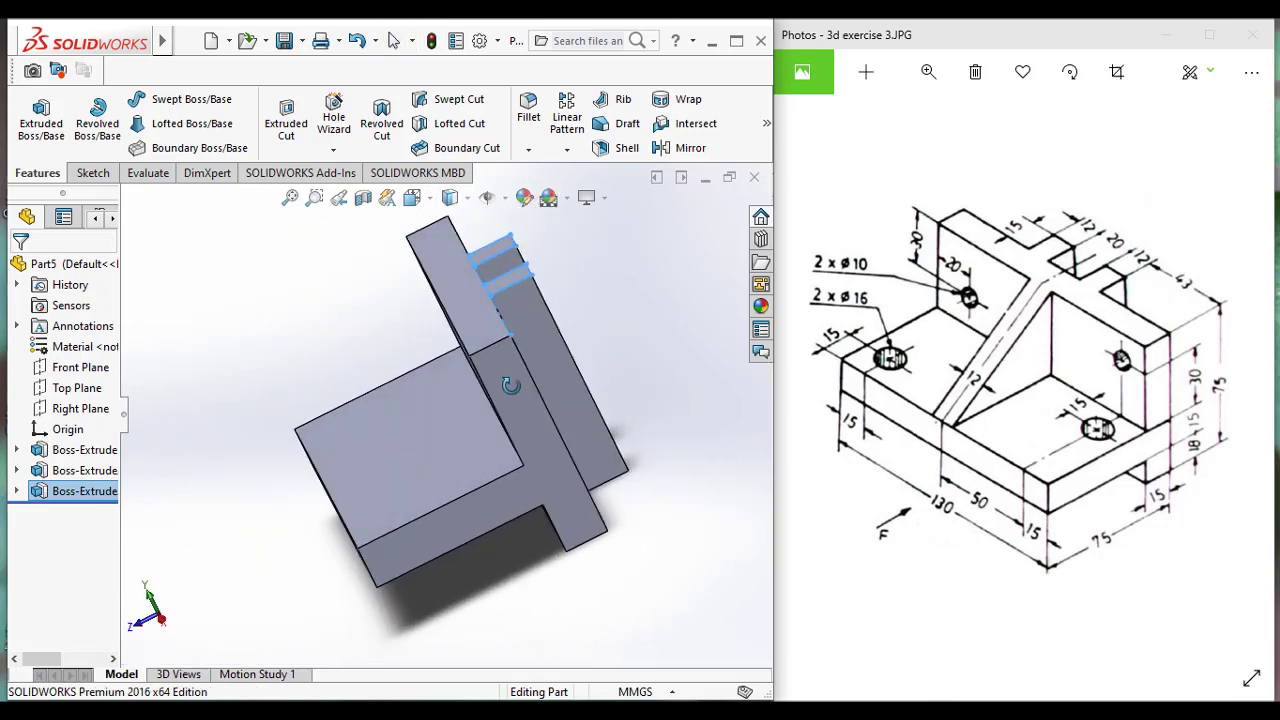
{"action": "left_click", "coordinate": [430, 203]}
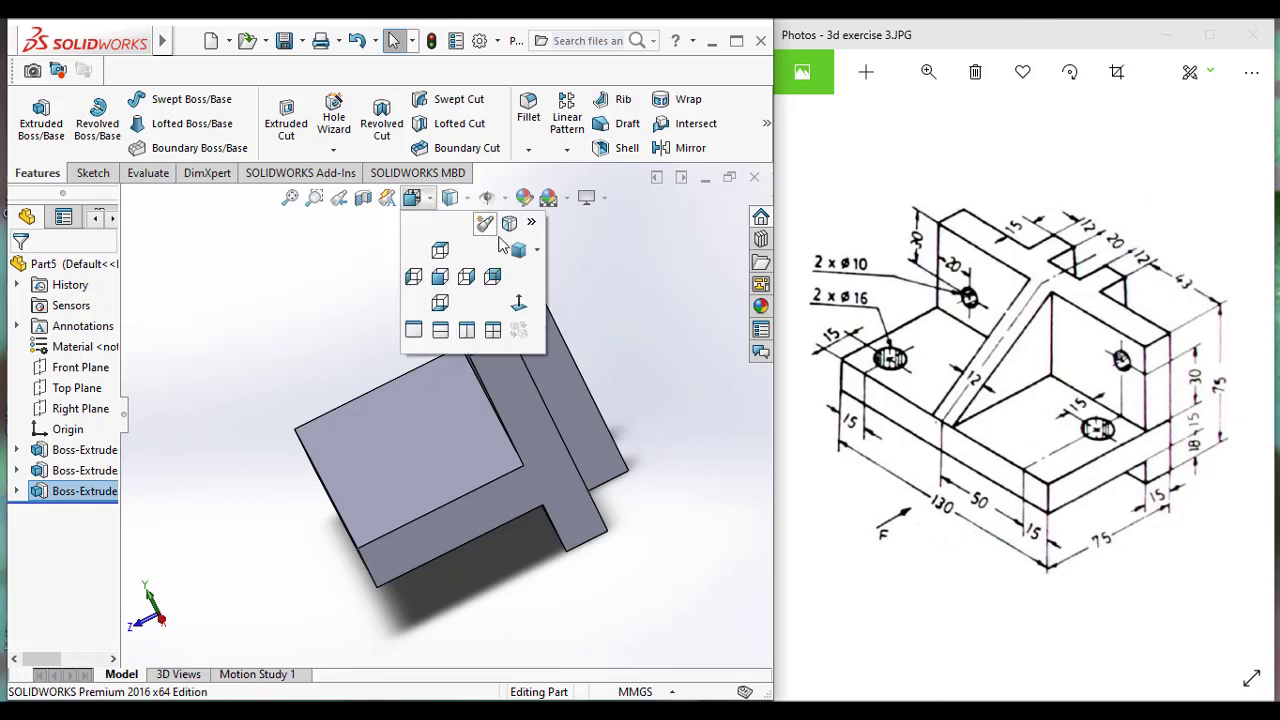
{"action": "left_click", "coordinate": [518, 252]}
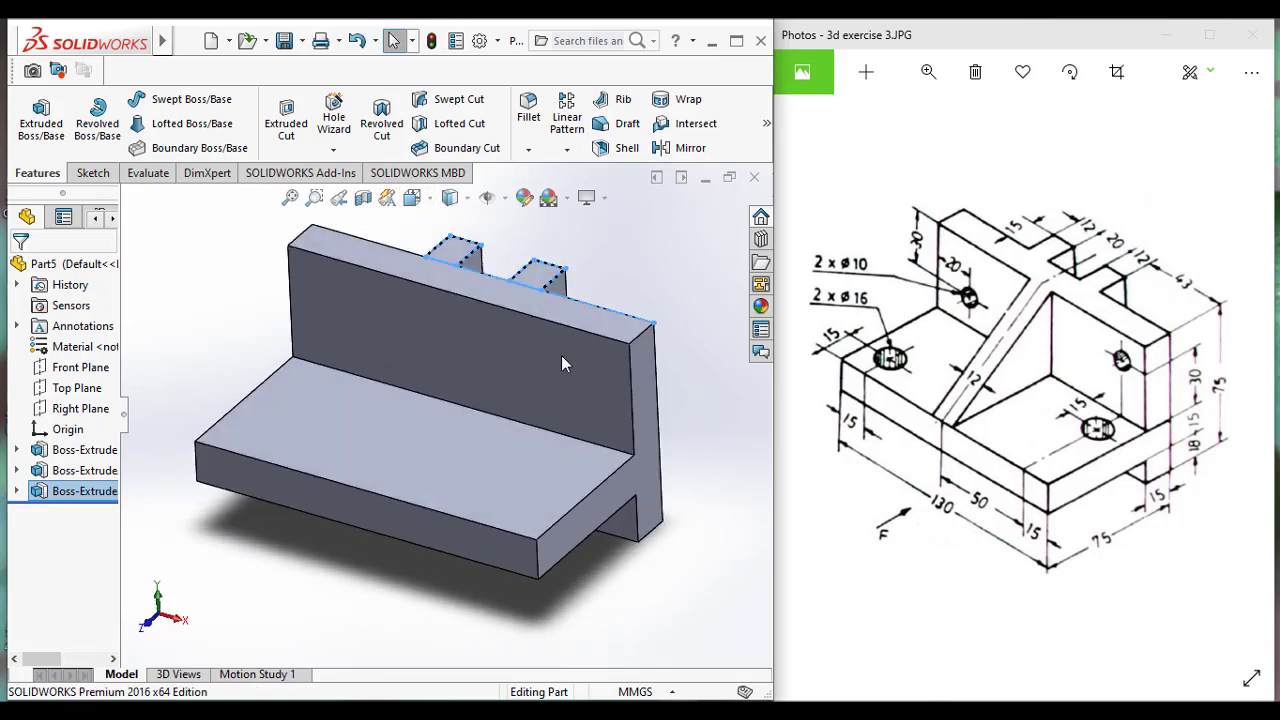
{"action": "left_click", "coordinate": [652, 386]}
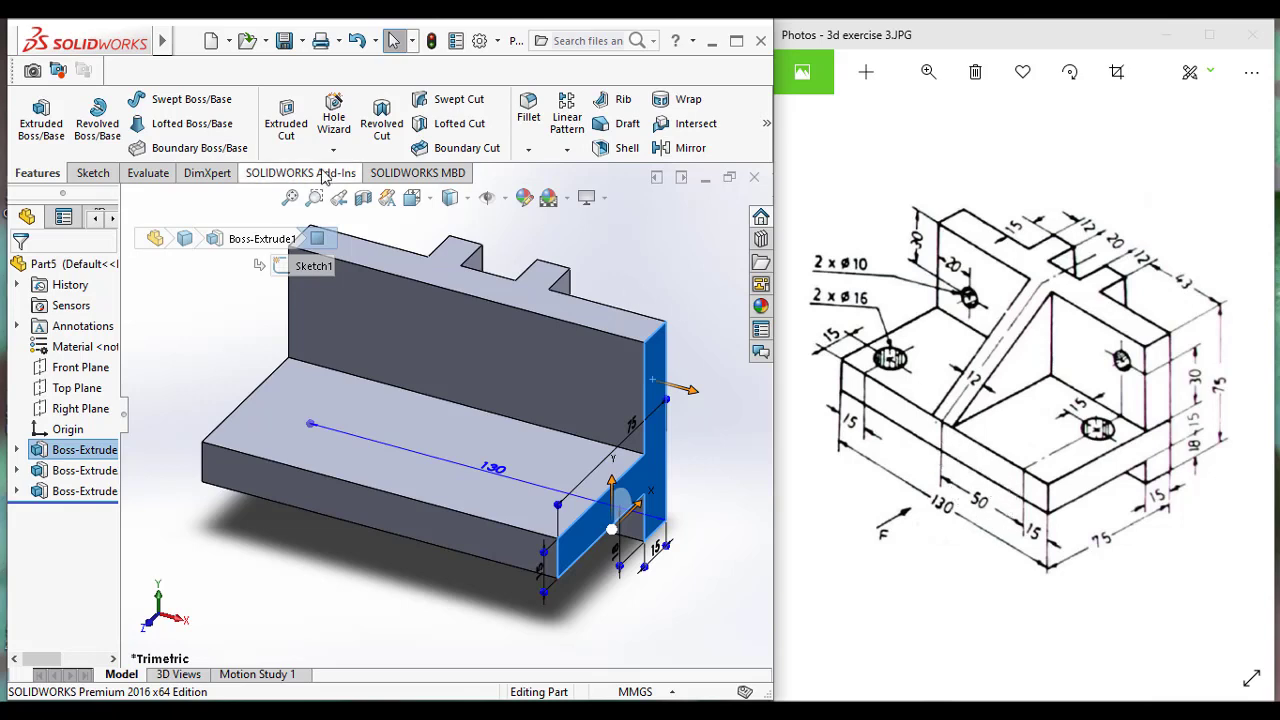
{"action": "mouse_move", "coordinate": [766, 123]}
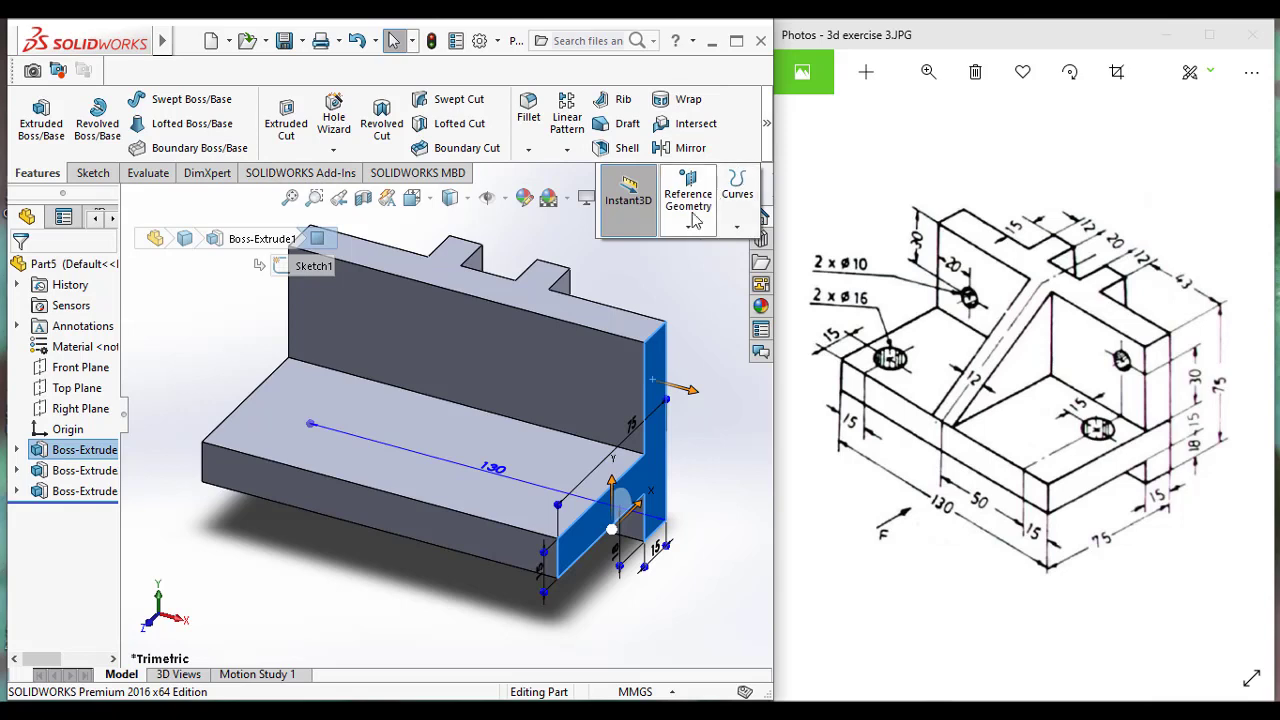
- Create Plane1 offset 65 mm from the right end face, flipped inward to mid-length
{"action": "left_click", "coordinate": [688, 229]}
{"action": "type", "text": "0"}
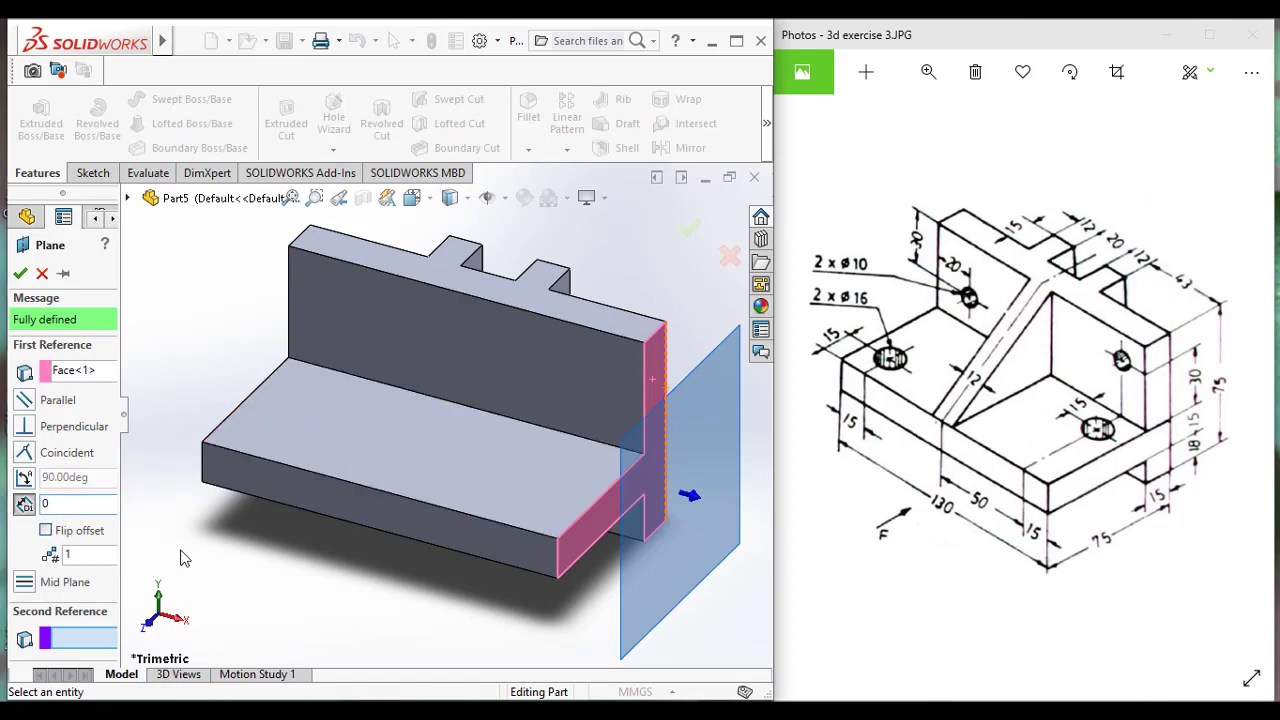
{"action": "key", "text": "Return"}
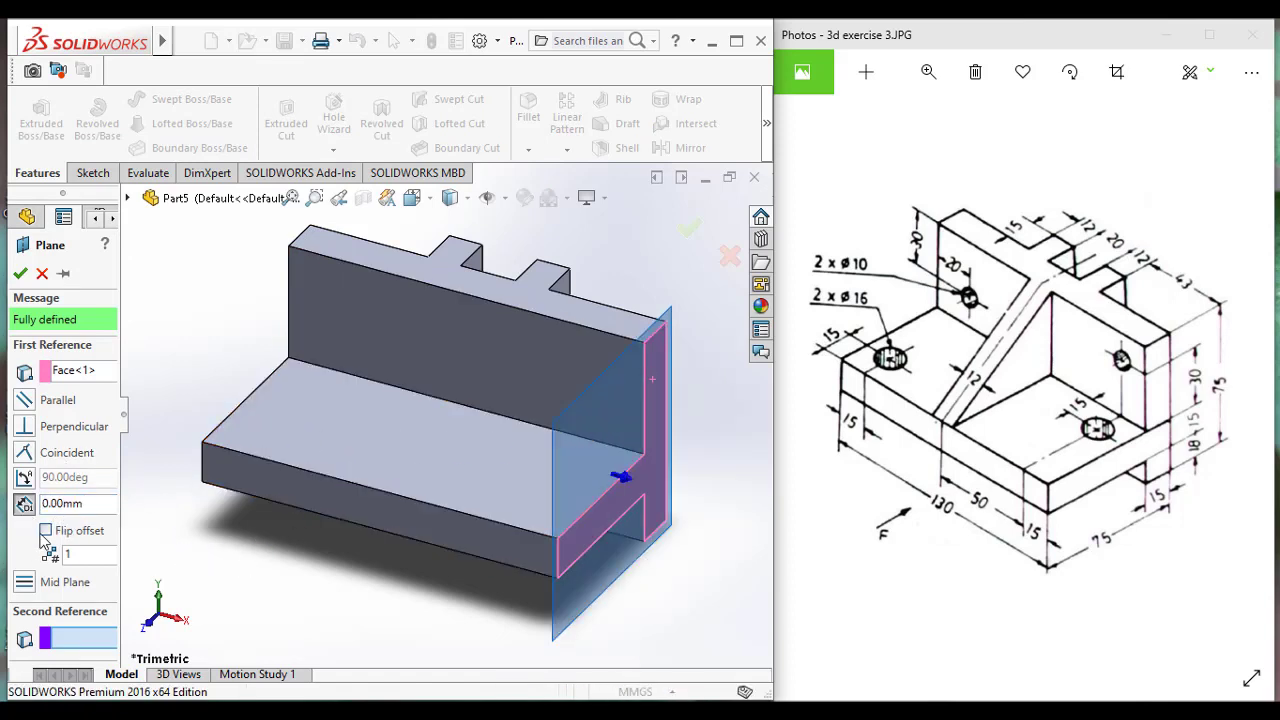
{"action": "left_click", "coordinate": [45, 531]}
{"action": "type", "text": "65"}
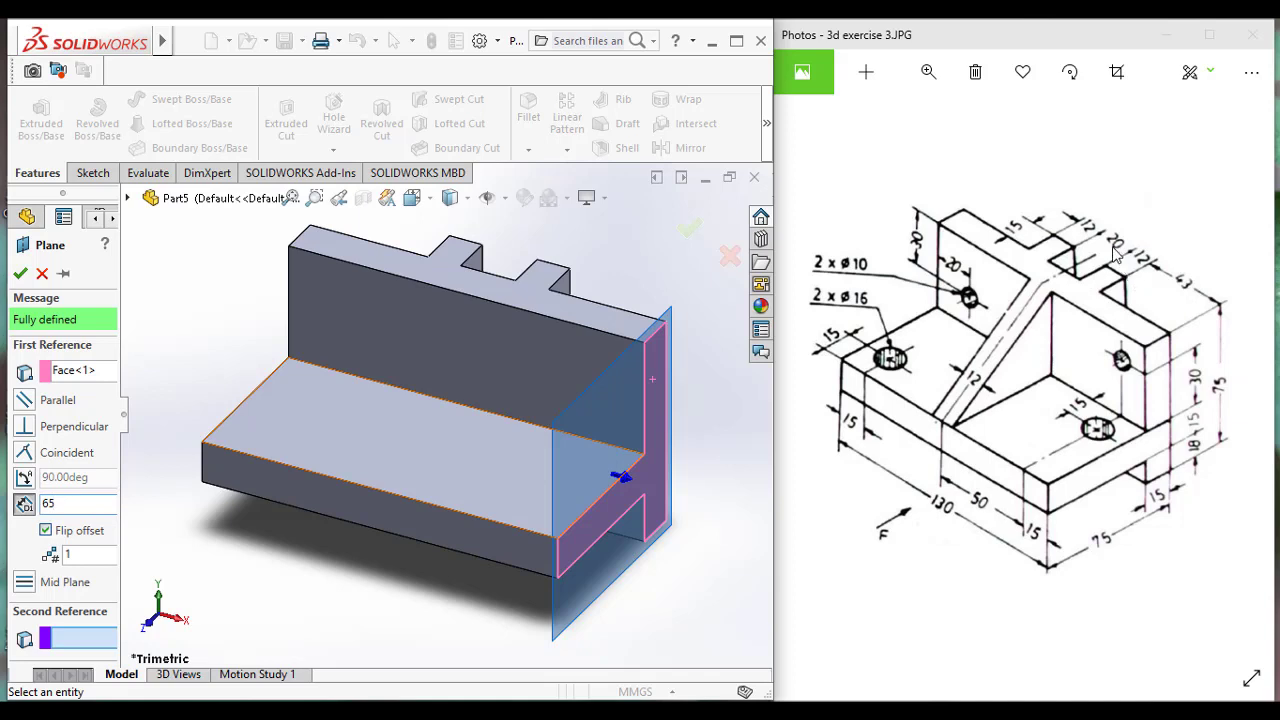
{"action": "left_click", "coordinate": [22, 273]}
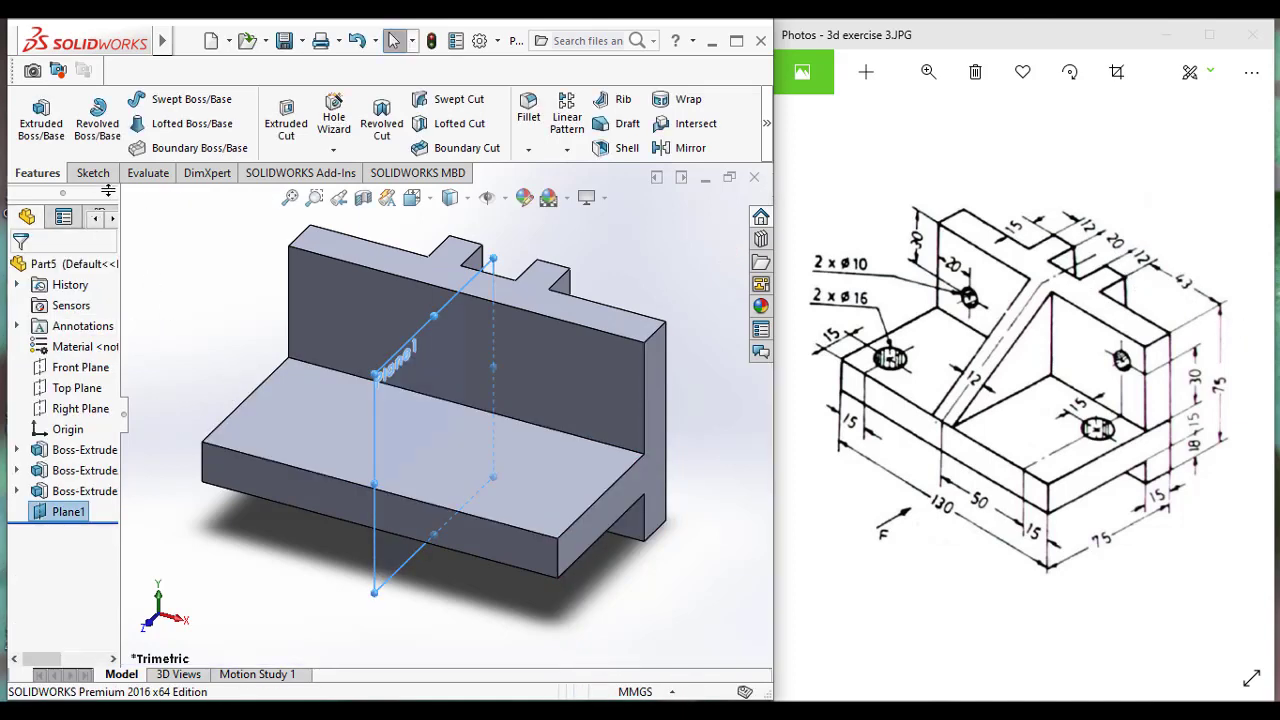
- Select Plane1 and turn the view Normal To it
{"action": "left_click", "coordinate": [433, 368]}
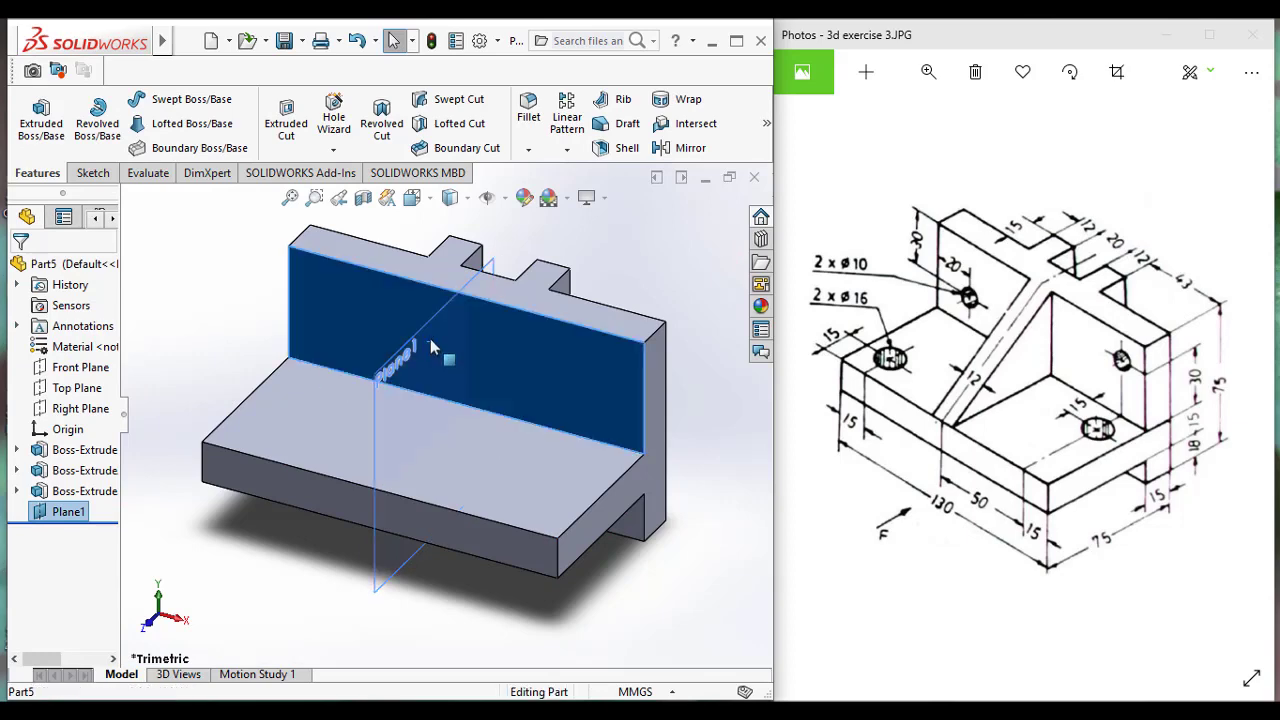
{"action": "right_click", "coordinate": [430, 343]}
{"action": "left_click", "coordinate": [380, 368]}
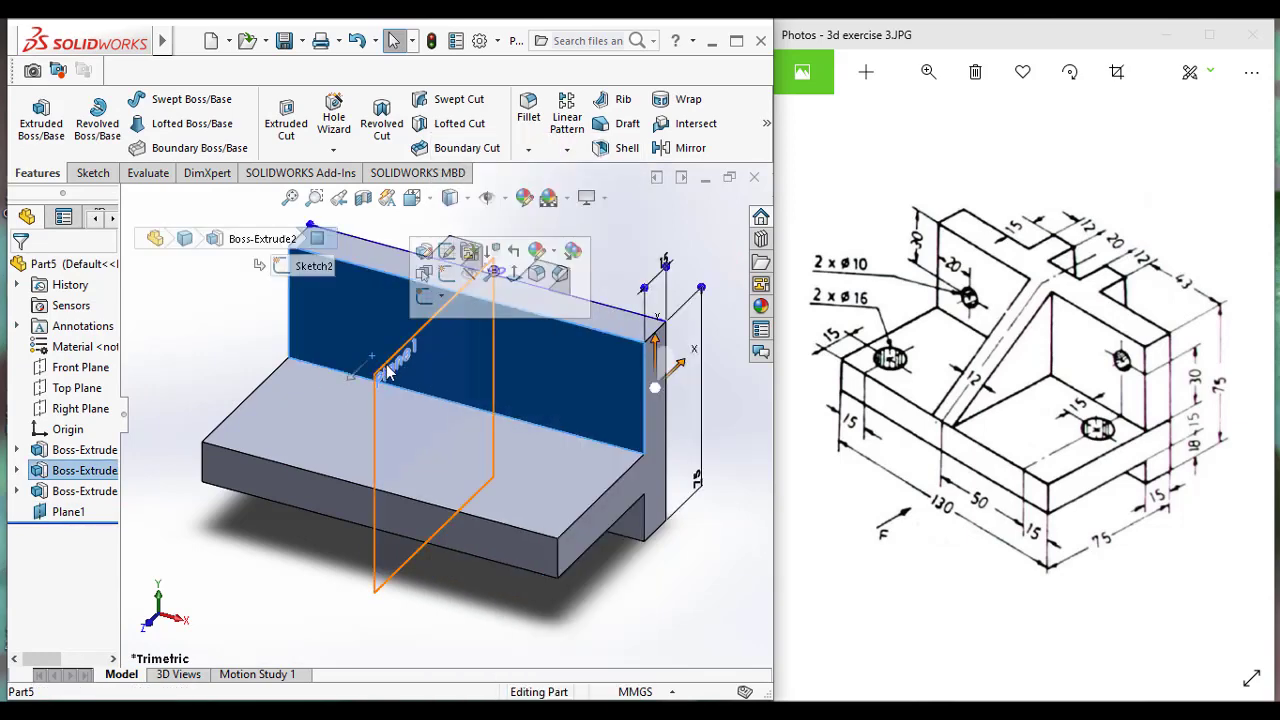
{"action": "left_click", "coordinate": [388, 372]}
{"action": "right_click", "coordinate": [395, 285]}
{"action": "left_click", "coordinate": [495, 313]}
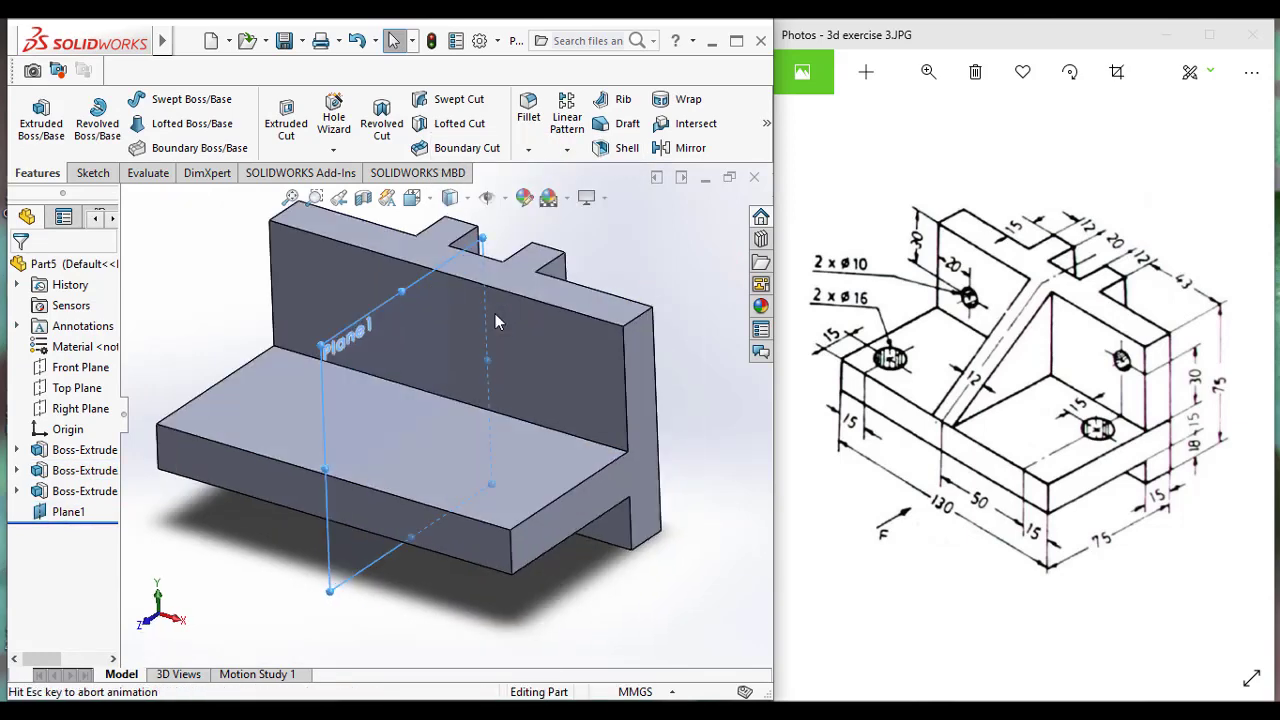
- Sketch the diagonal rib line from the back wall's top corner to the base's corner, then exit the sketch
{"action": "left_click", "coordinate": [91, 172]}
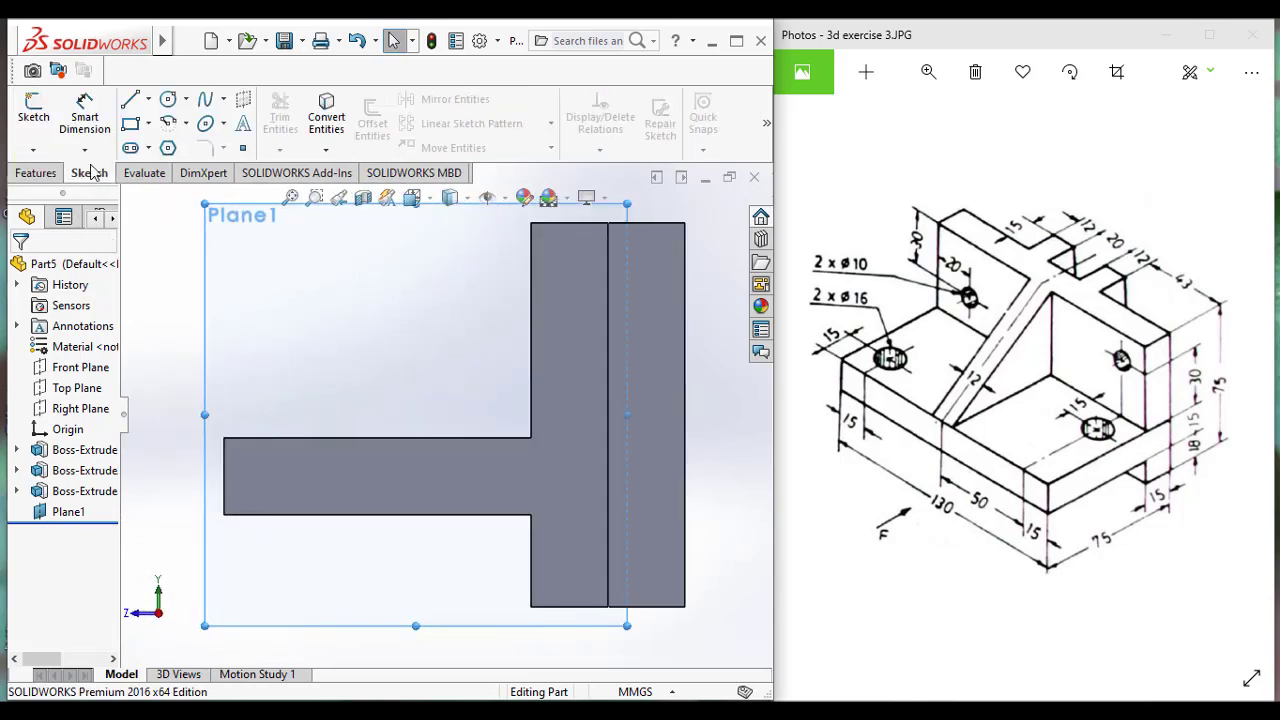
{"action": "left_click", "coordinate": [131, 102]}
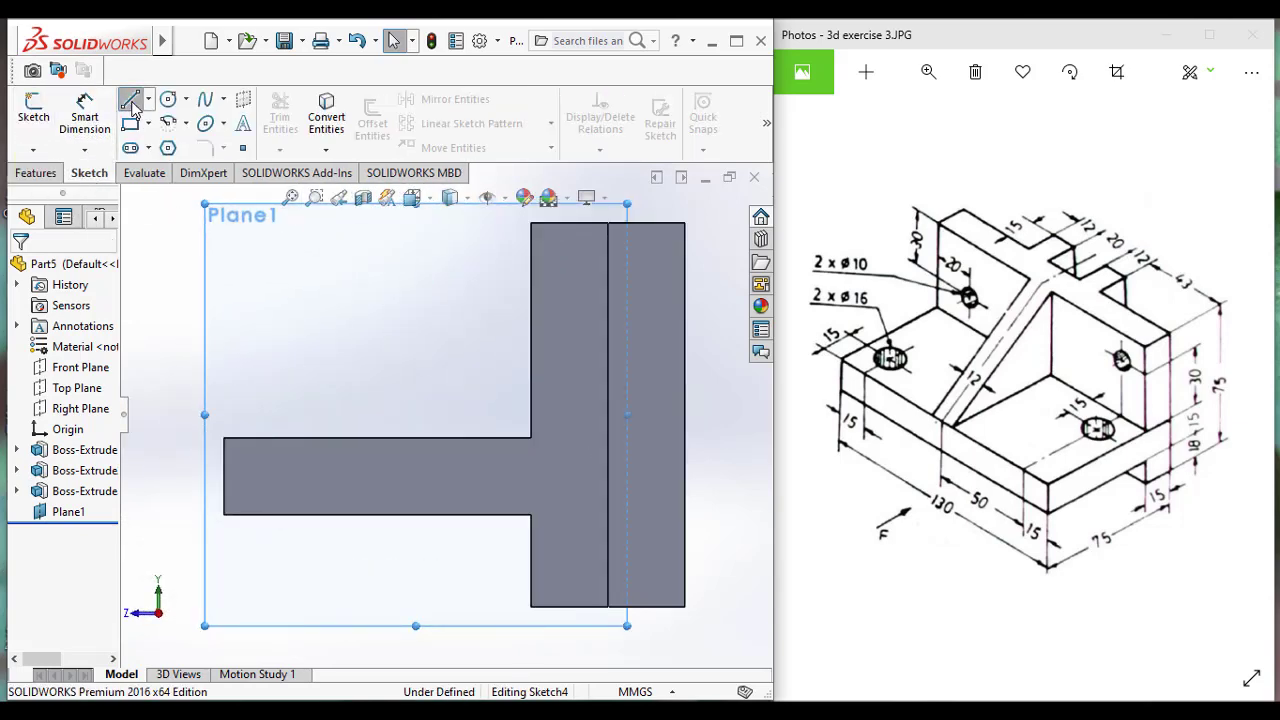
{"action": "left_click", "coordinate": [531, 222]}
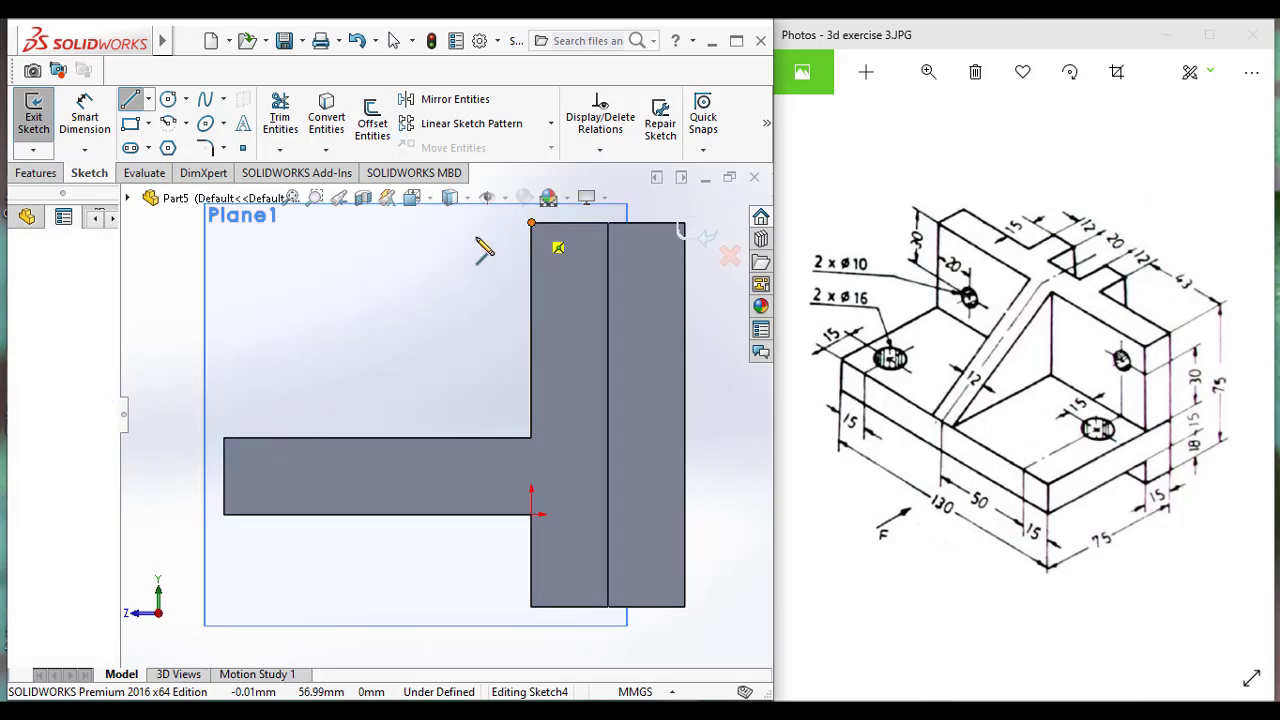
{"action": "left_click", "coordinate": [224, 439]}
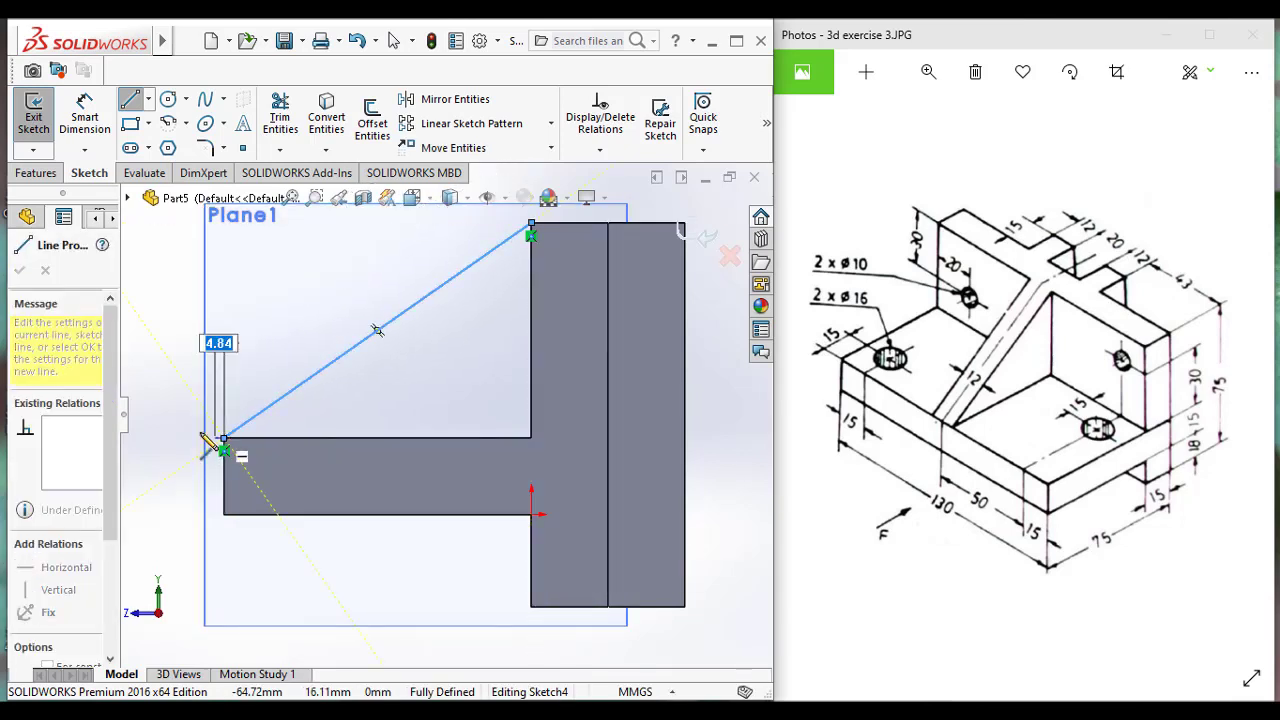
{"action": "key", "text": "Escape"}
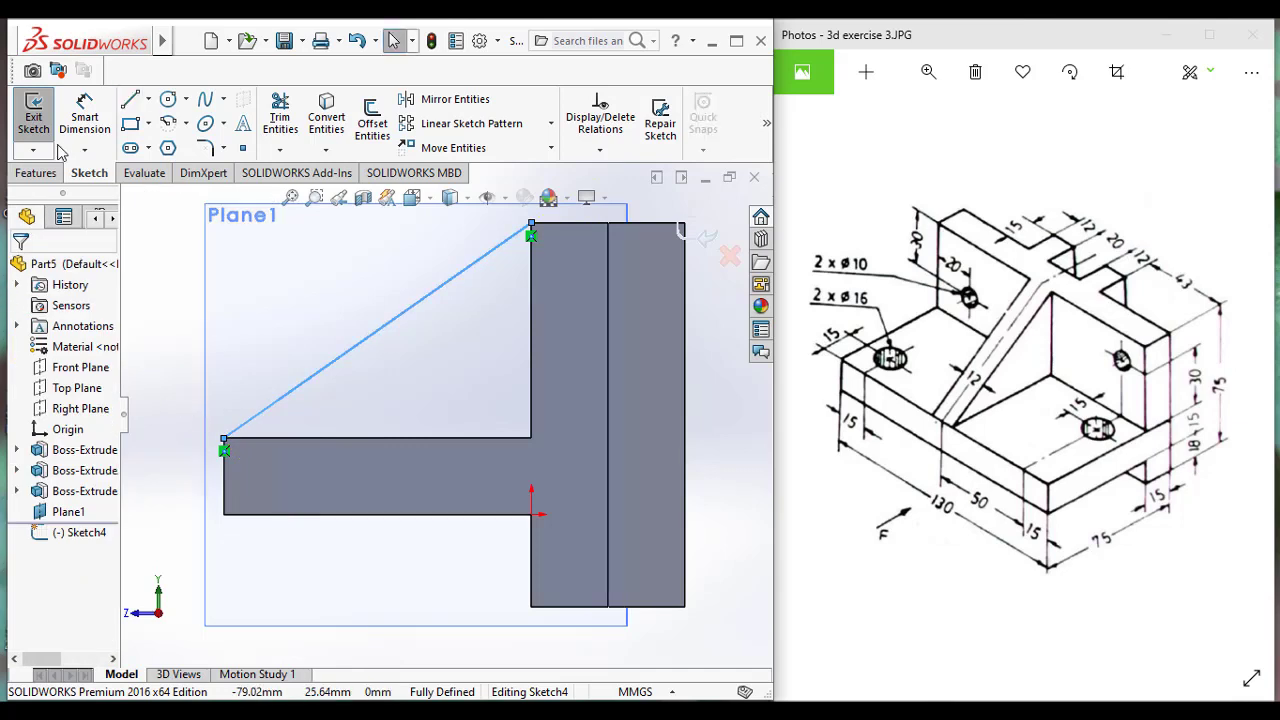
{"action": "left_click", "coordinate": [33, 115]}
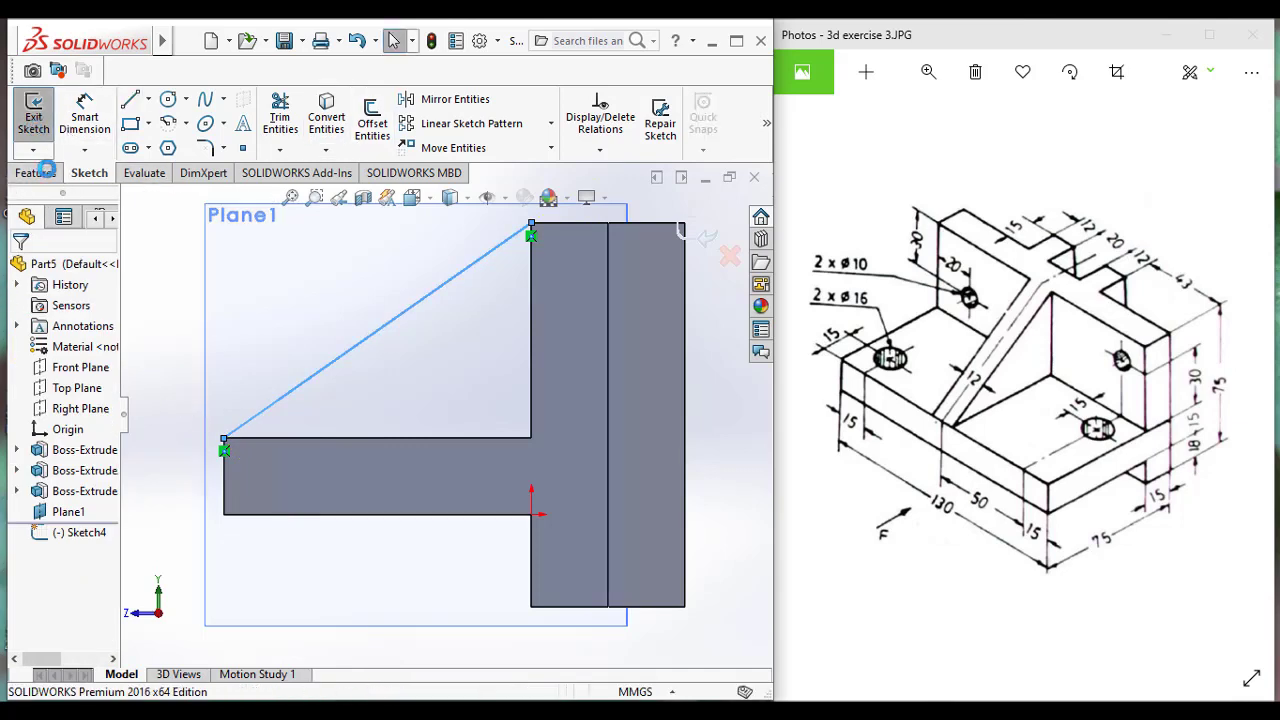
{"action": "left_click", "coordinate": [48, 175]}
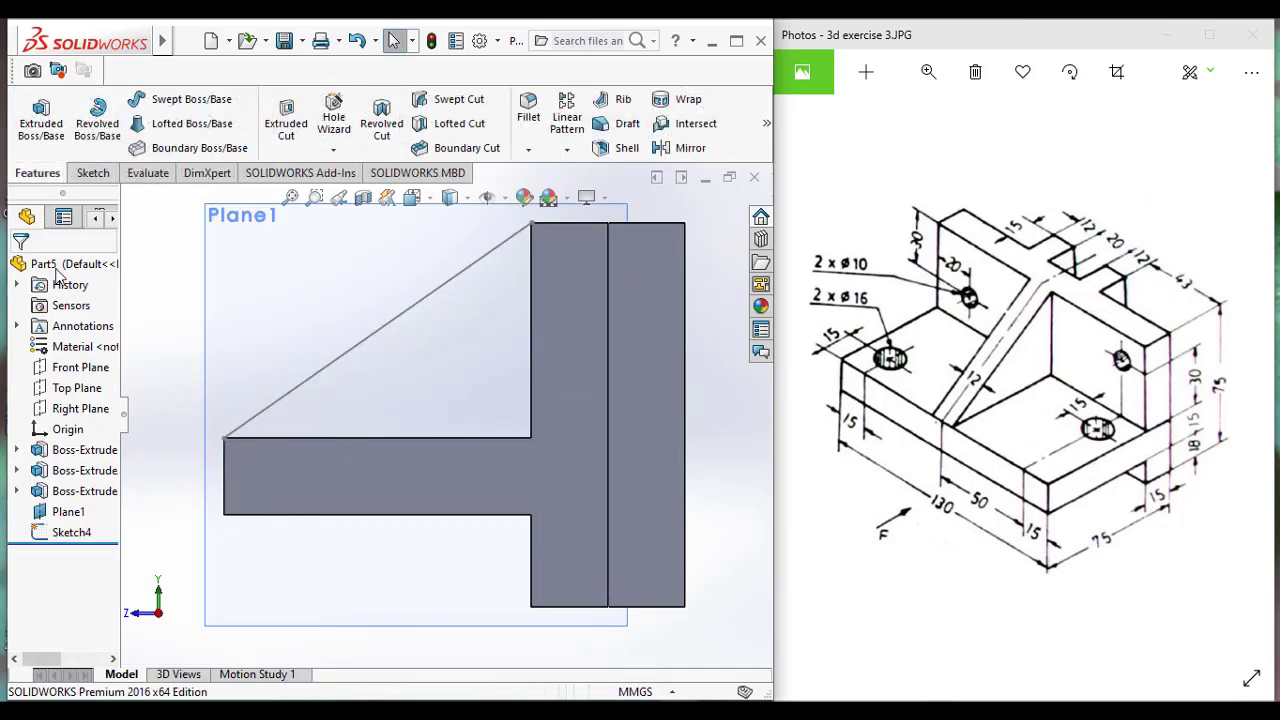
- Try a 12 mm rib from the diagonal line sketch, then cancel it
{"action": "left_click", "coordinate": [70, 536]}
{"action": "middle_click_drag", "start_coordinate": [309, 473], "coordinate": [438, 289]}
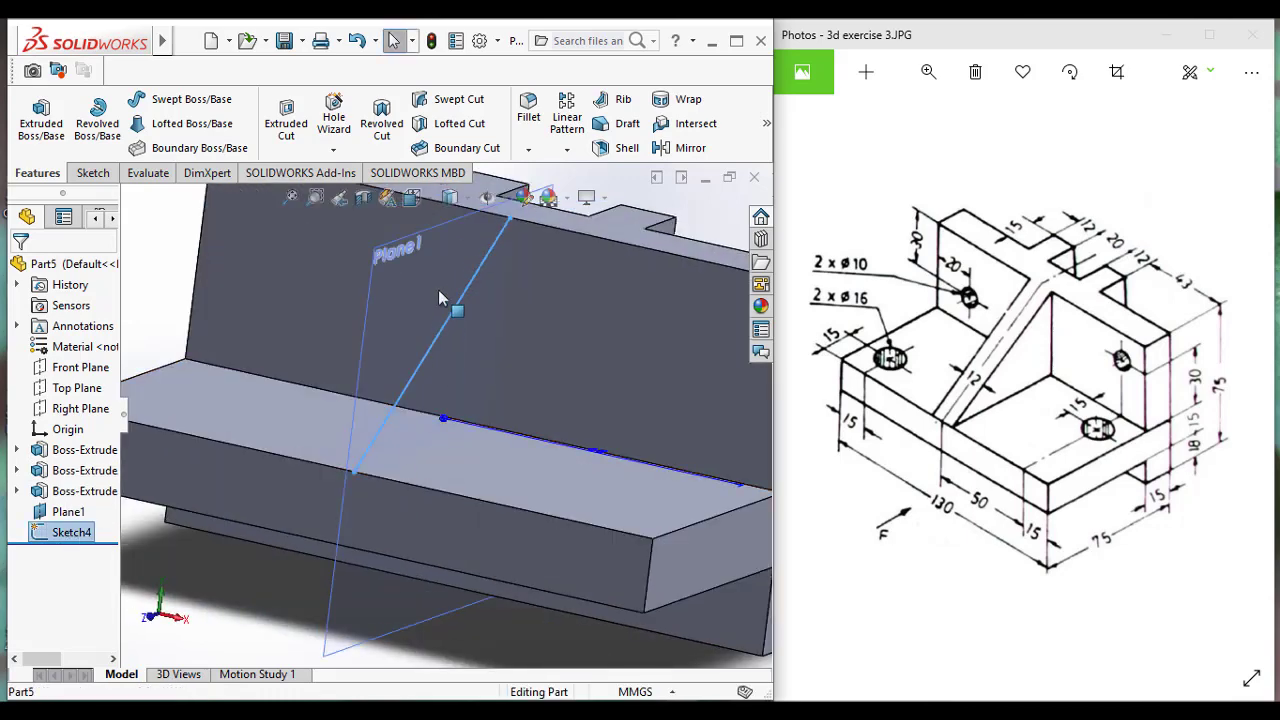
{"action": "left_click", "coordinate": [614, 100]}
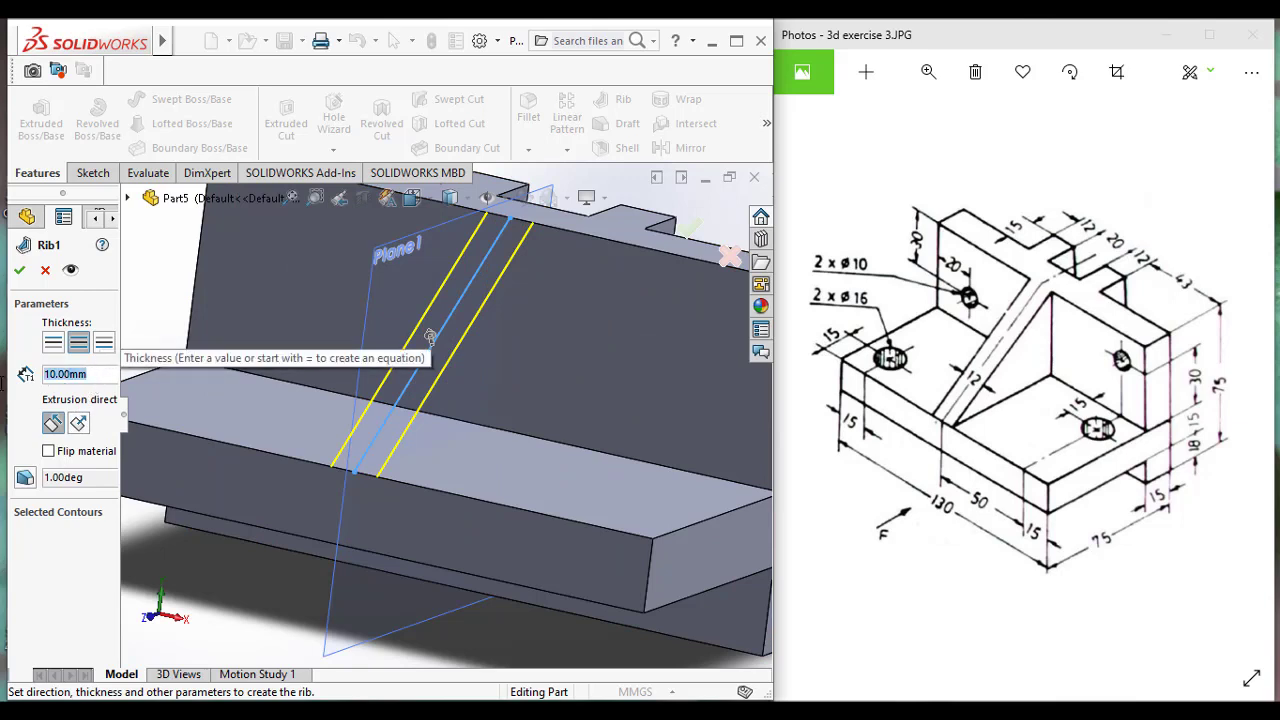
{"action": "type", "text": "12"}
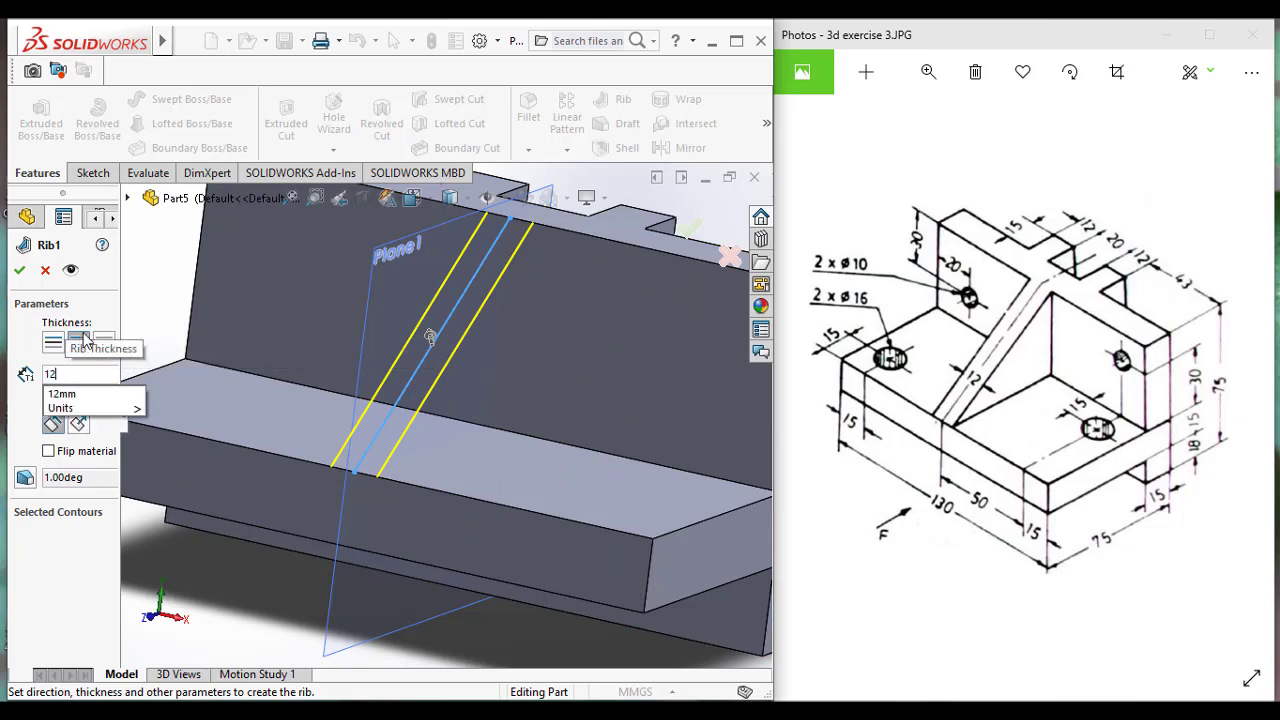
{"action": "key", "text": "Return"}
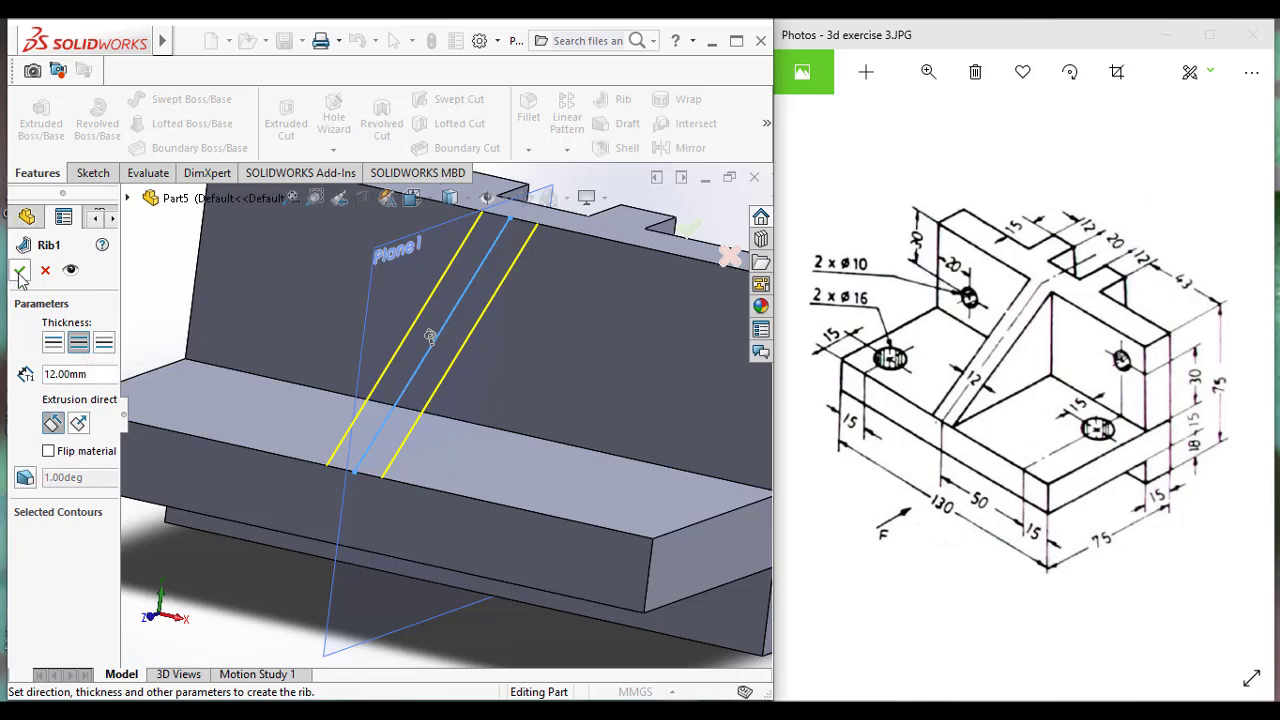
{"action": "middle_click_drag", "start_coordinate": [343, 338], "coordinate": [255, 335]}
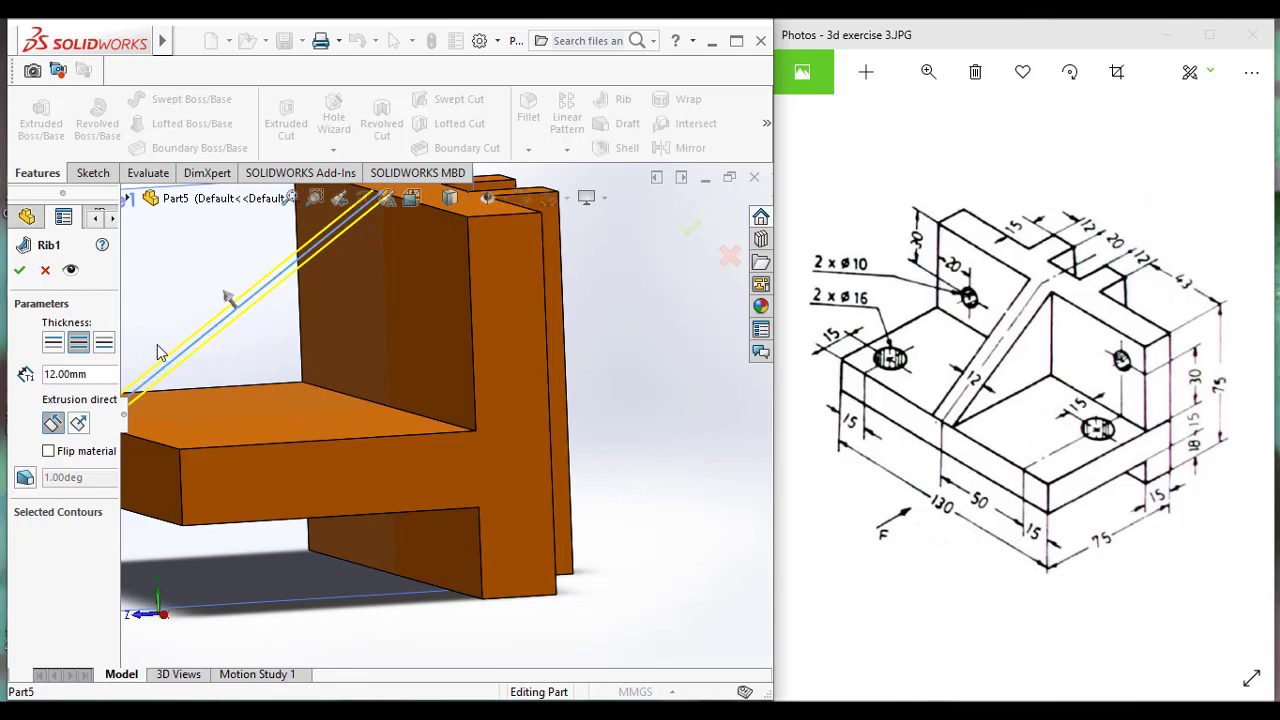
{"action": "key", "text": "Escape"}
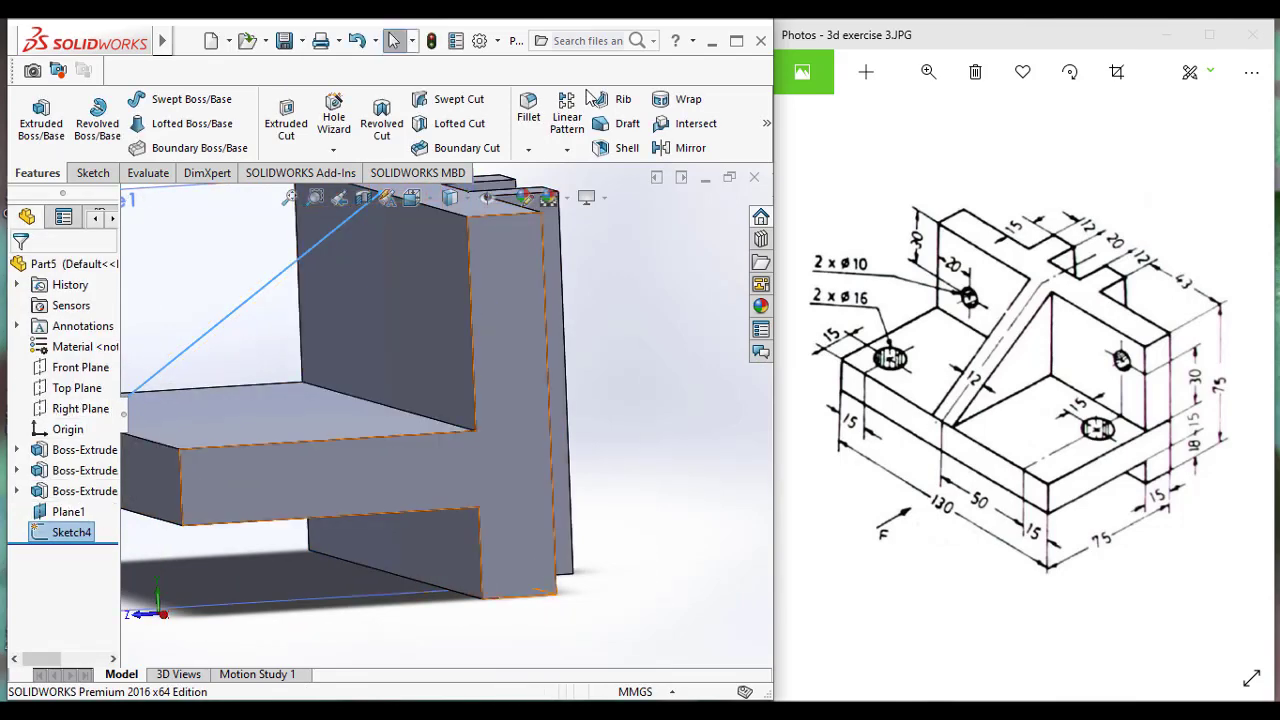
- Create the 10 mm rib with material flipped toward the part
{"action": "left_click", "coordinate": [613, 101]}
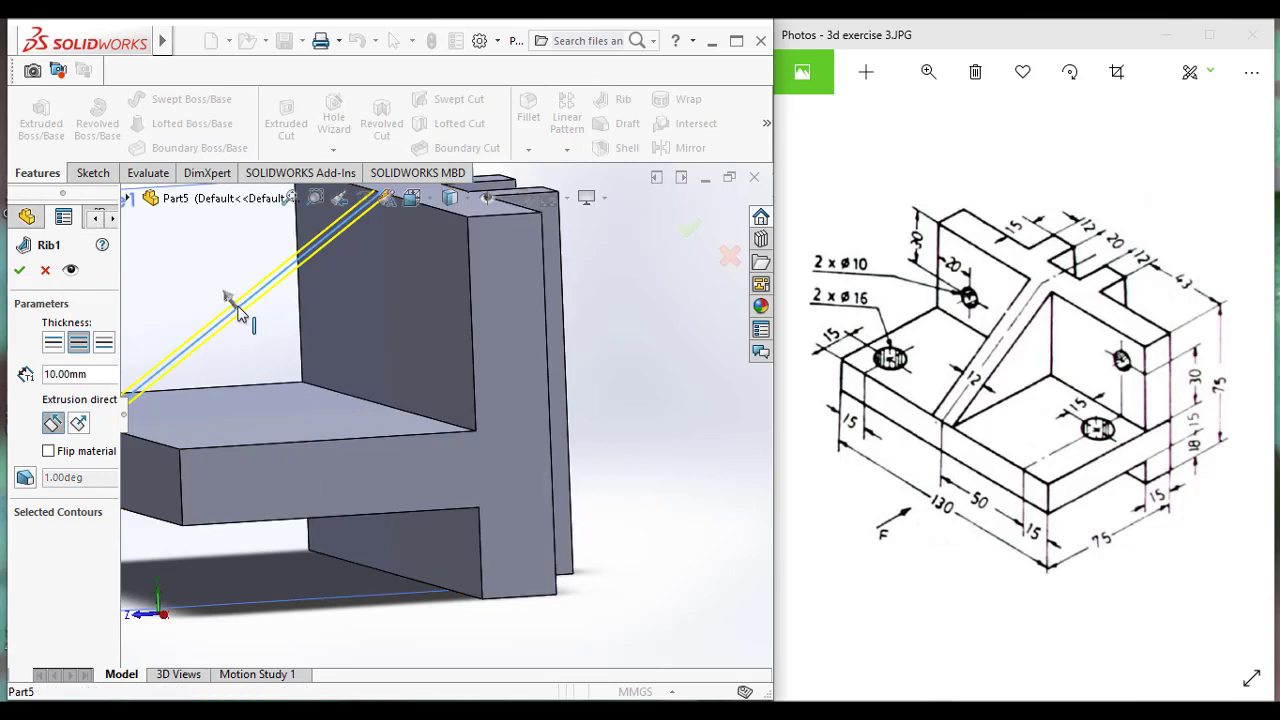
{"action": "left_click", "coordinate": [230, 300]}
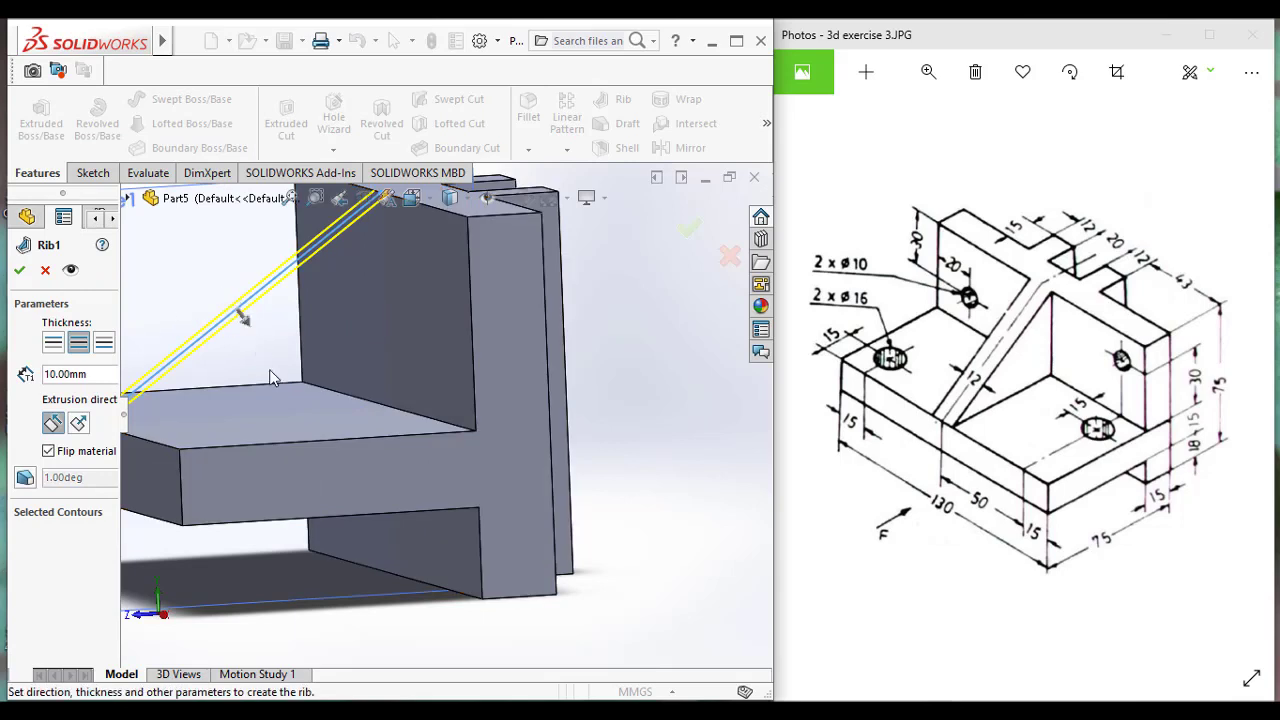
{"action": "left_click", "coordinate": [19, 272]}
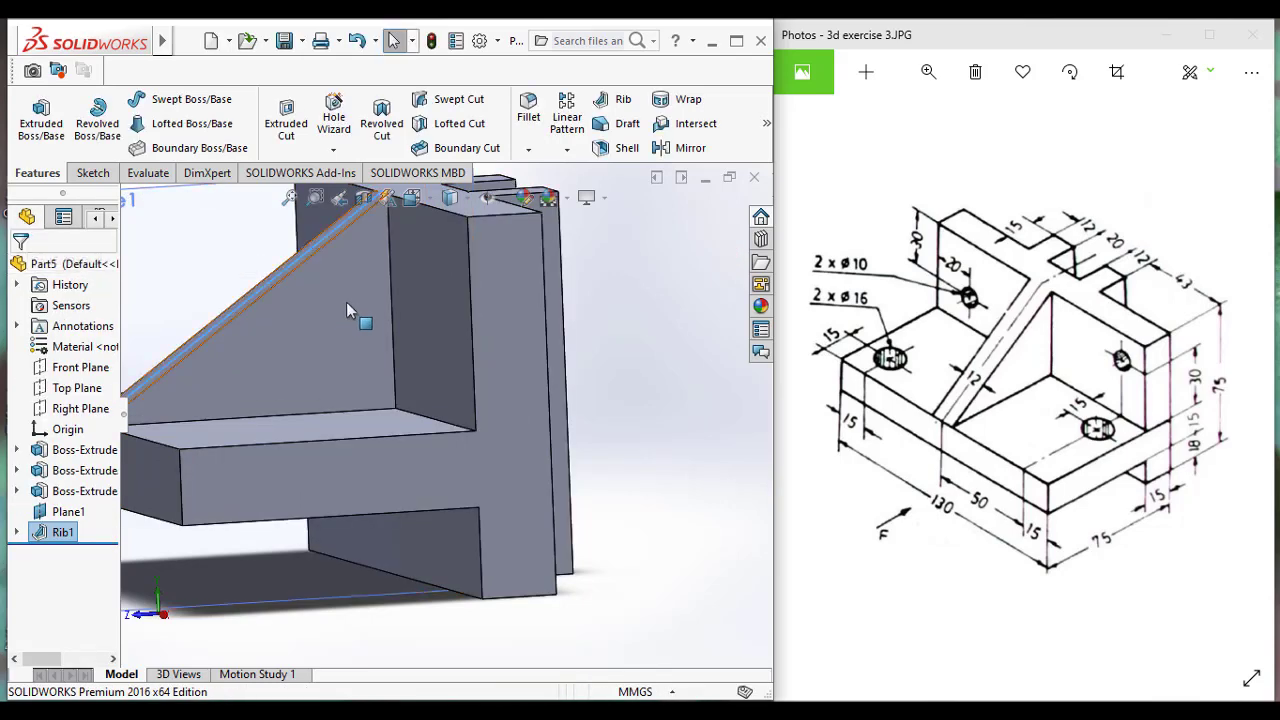
{"action": "scroll", "coordinate": [440, 340], "scroll_direction": "up", "scroll_amount": 3}
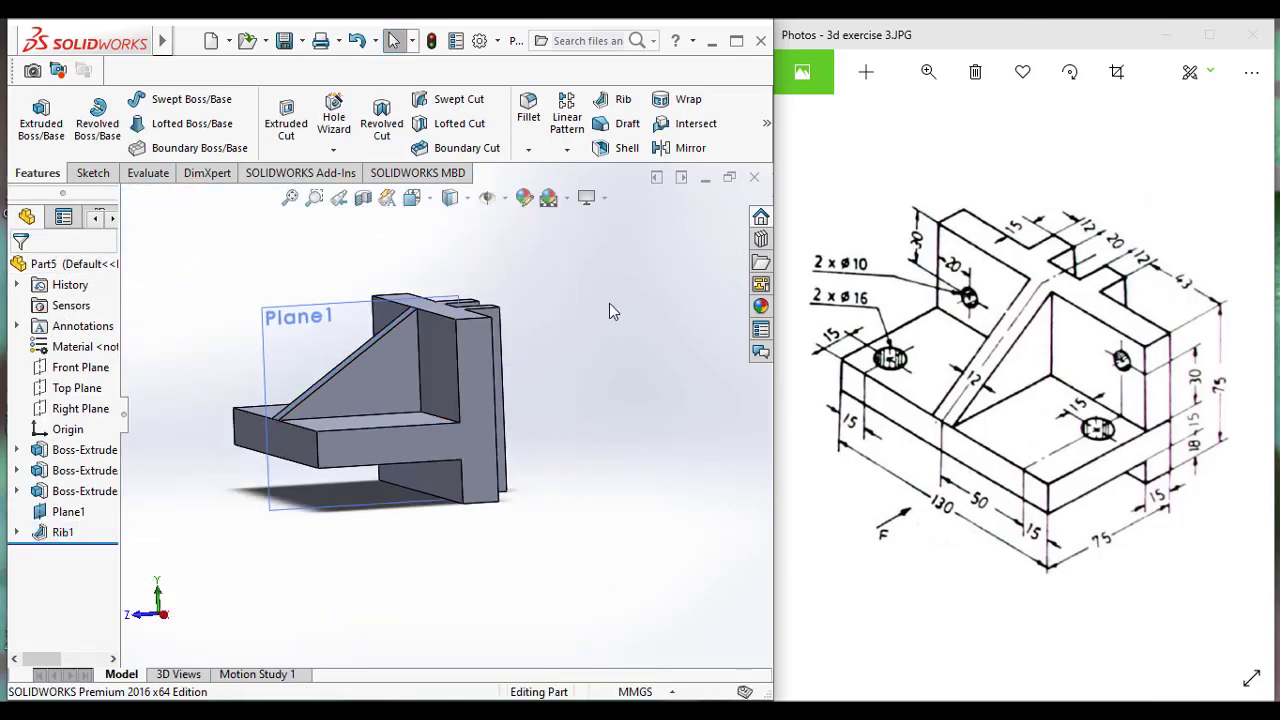
{"action": "key", "text": "ctrl+7"}
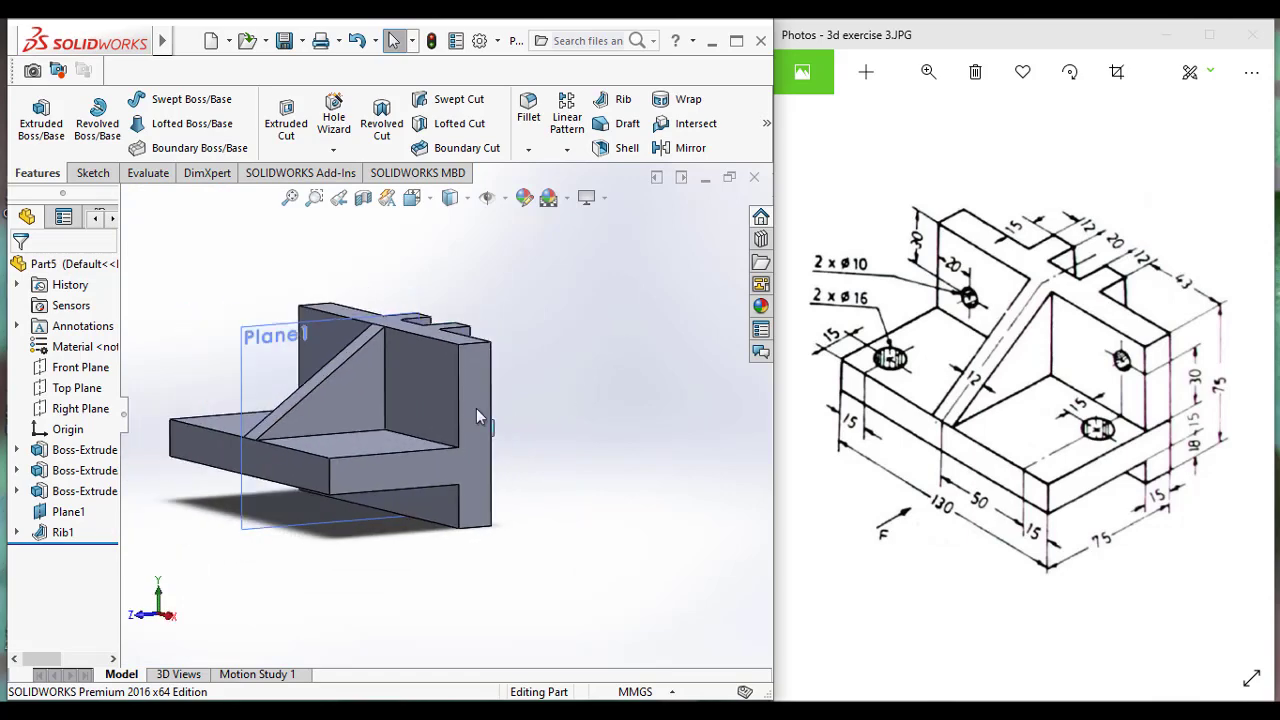
- Face the back wall head-on and draw a 15 mm horizontal centerline from its lower right corner
{"action": "right_click", "coordinate": [440, 362]}
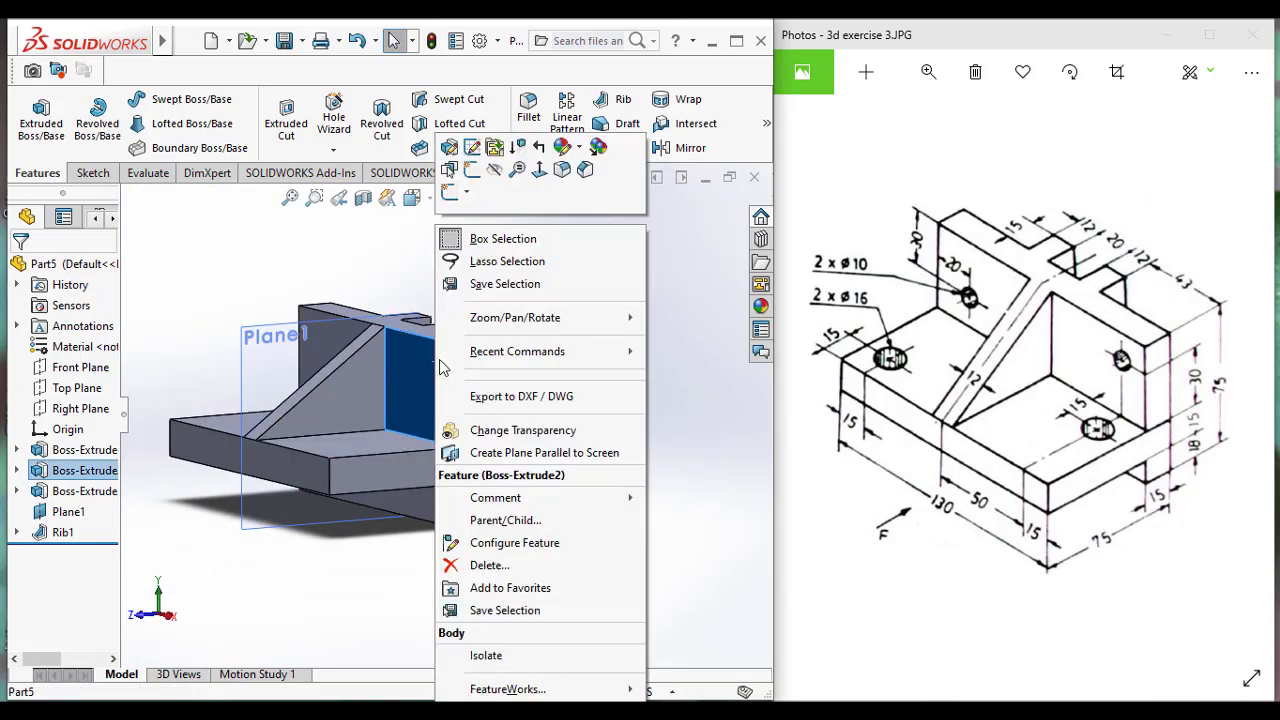
{"action": "left_click", "coordinate": [539, 169]}
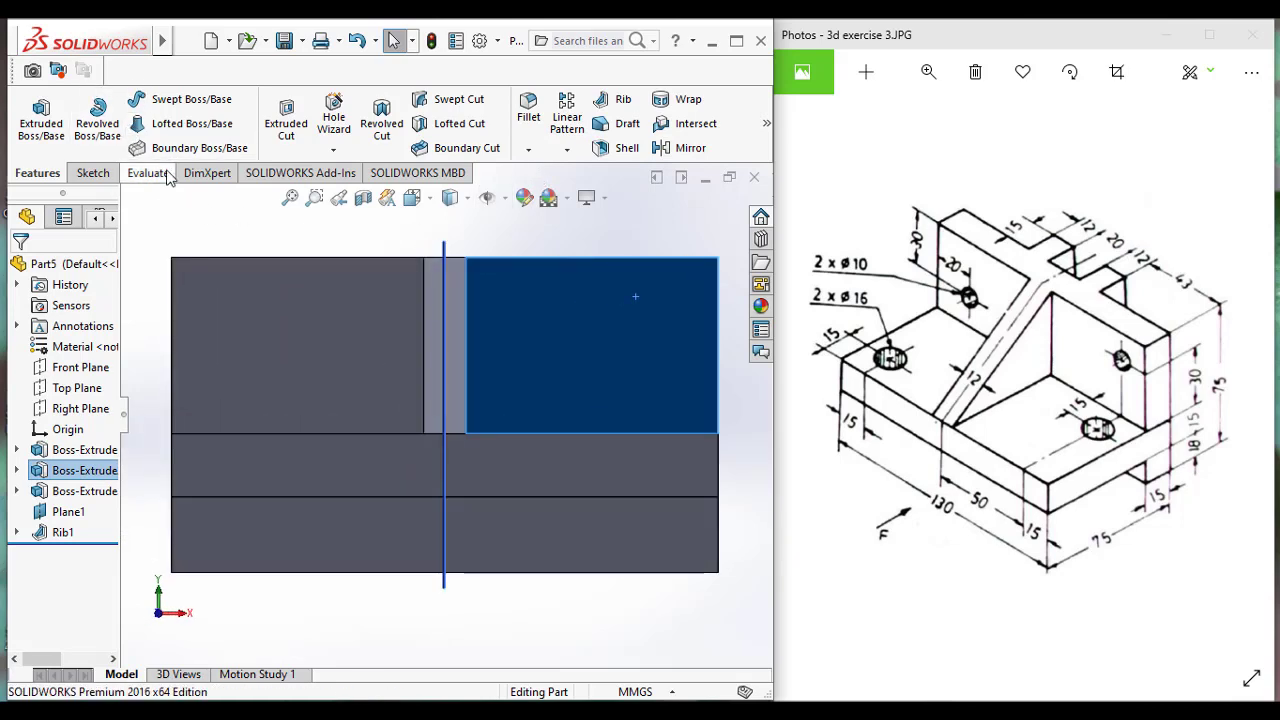
{"action": "left_click", "coordinate": [93, 173]}
{"action": "left_click", "coordinate": [148, 100]}
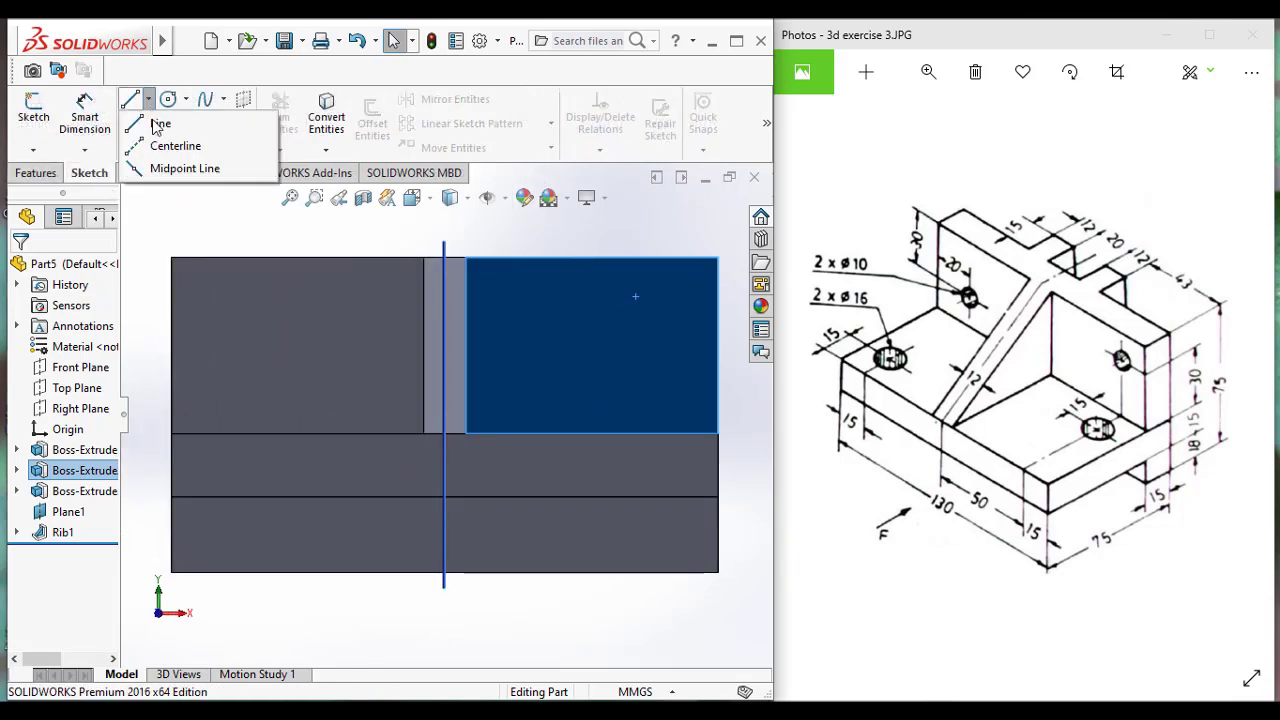
{"action": "left_click", "coordinate": [185, 143]}
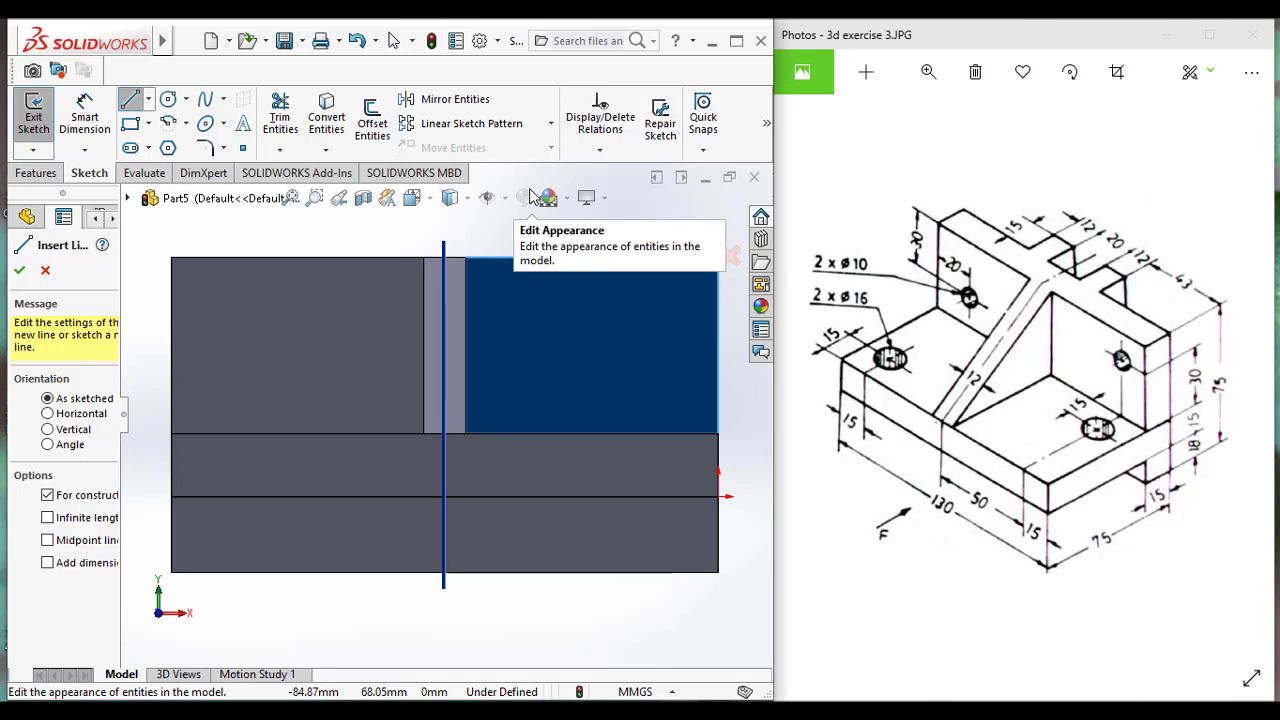
{"action": "left_click", "coordinate": [718, 435]}
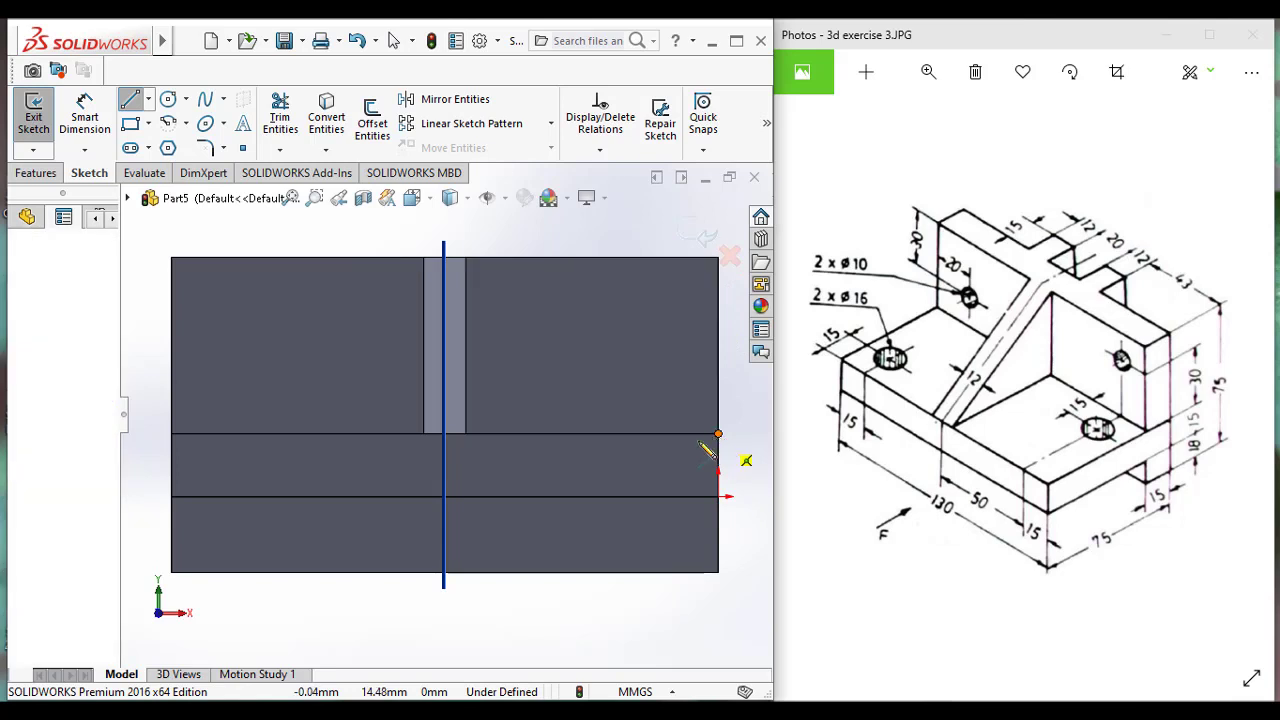
{"action": "left_click", "coordinate": [657, 435]}
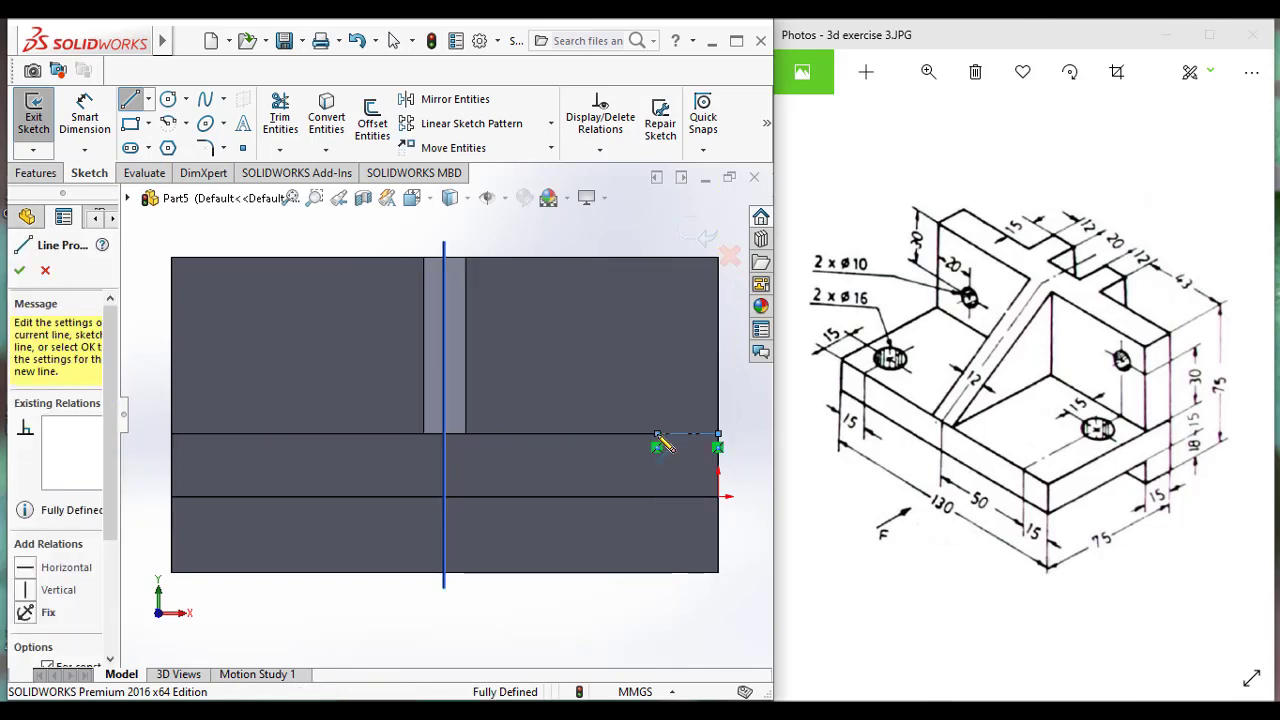
{"action": "key", "text": "Escape"}
{"action": "key", "text": "Escape"}
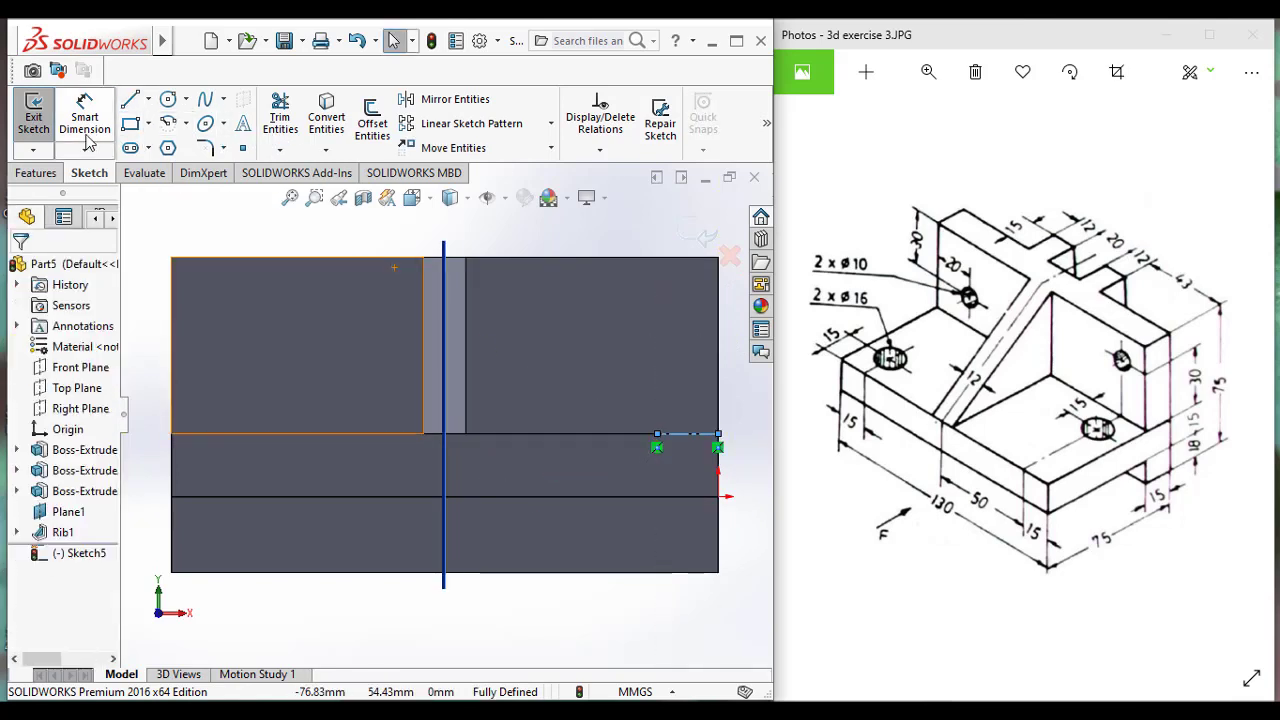
{"action": "key", "text": "d"}
{"action": "left_click", "coordinate": [674, 435]}
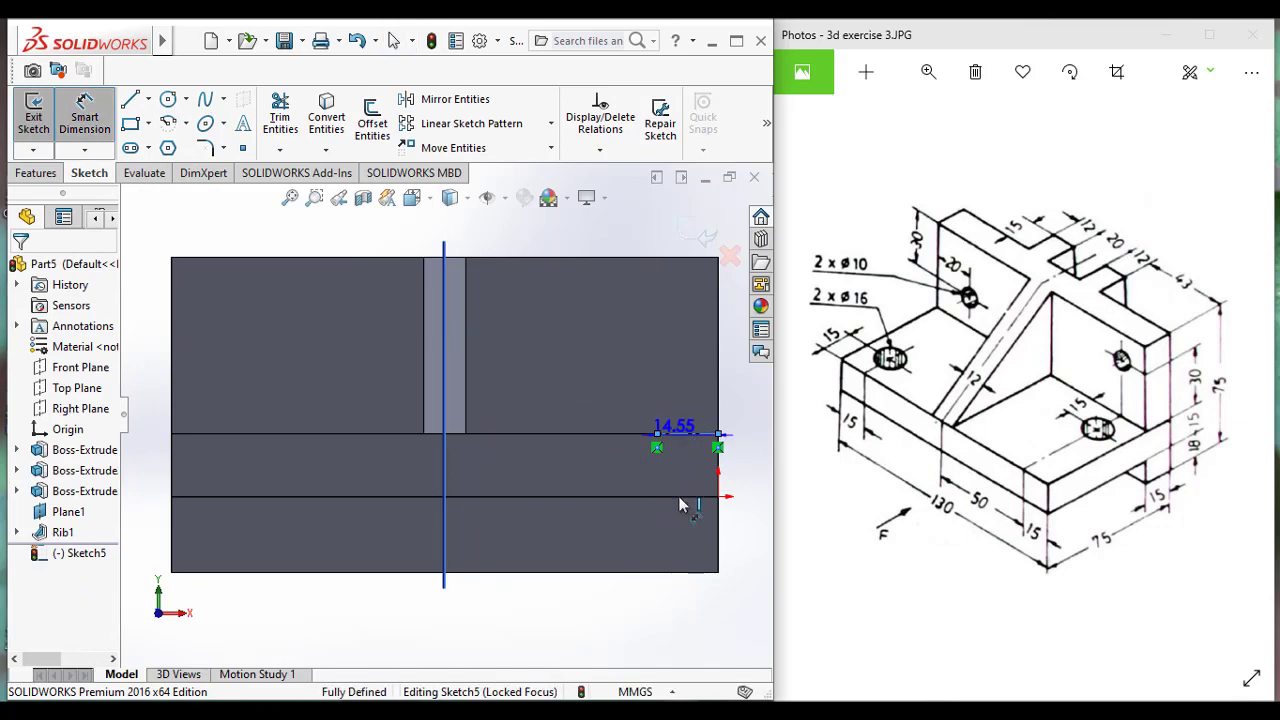
{"action": "left_click", "coordinate": [679, 523]}
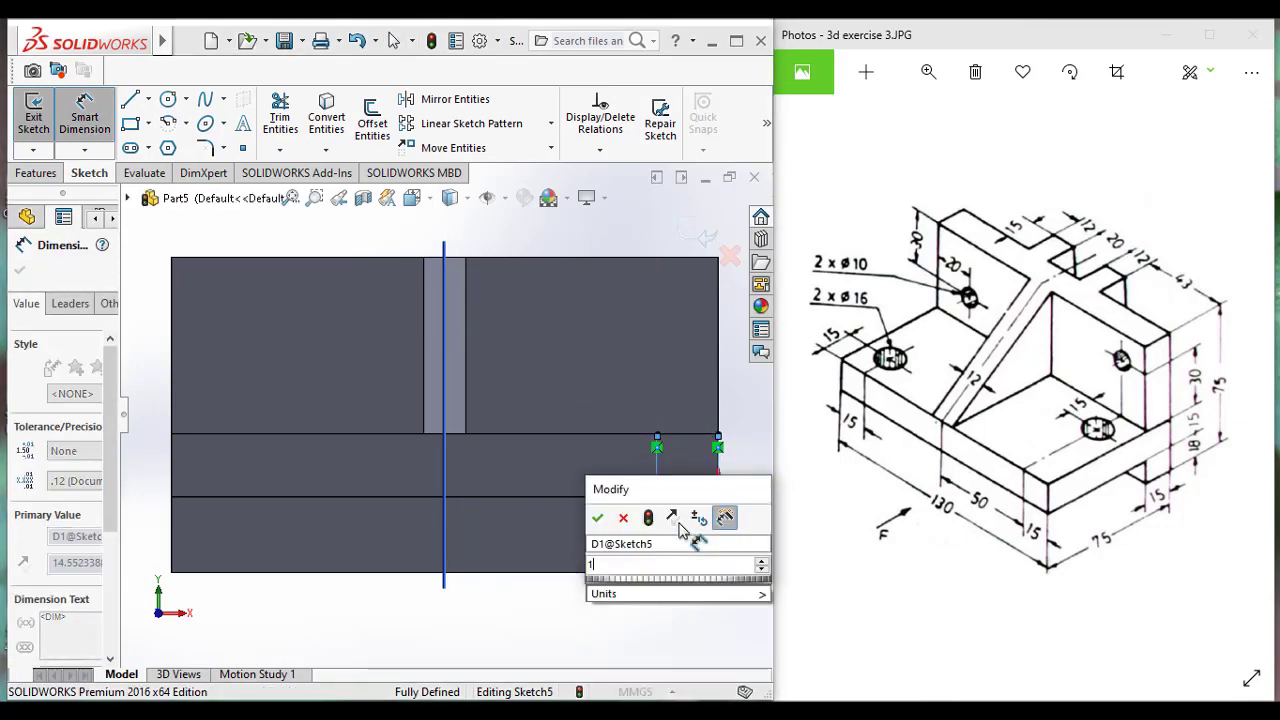
{"action": "type", "text": "15"}
{"action": "left_click", "coordinate": [598, 518]}
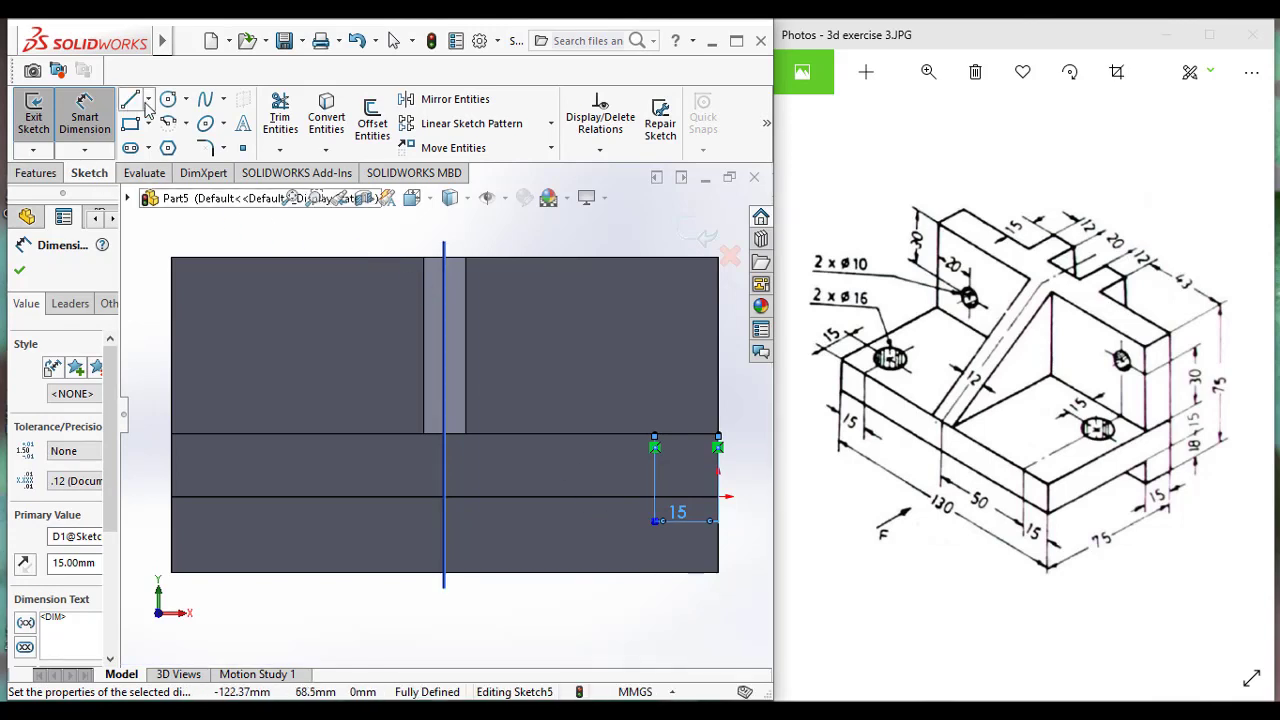
- Add a vertical centerline from that line's end, dimensioned to 30 mm
{"action": "left_click", "coordinate": [148, 100]}
{"action": "left_click", "coordinate": [180, 143]}
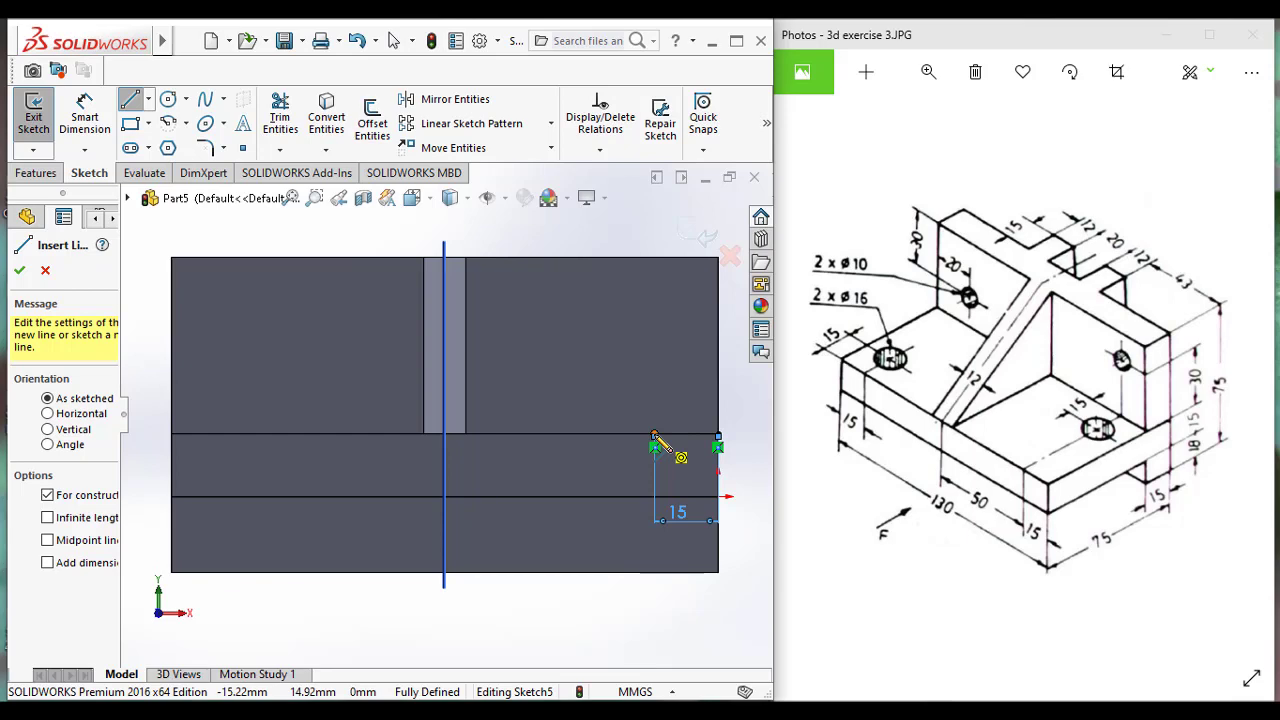
{"action": "left_click", "coordinate": [654, 439]}
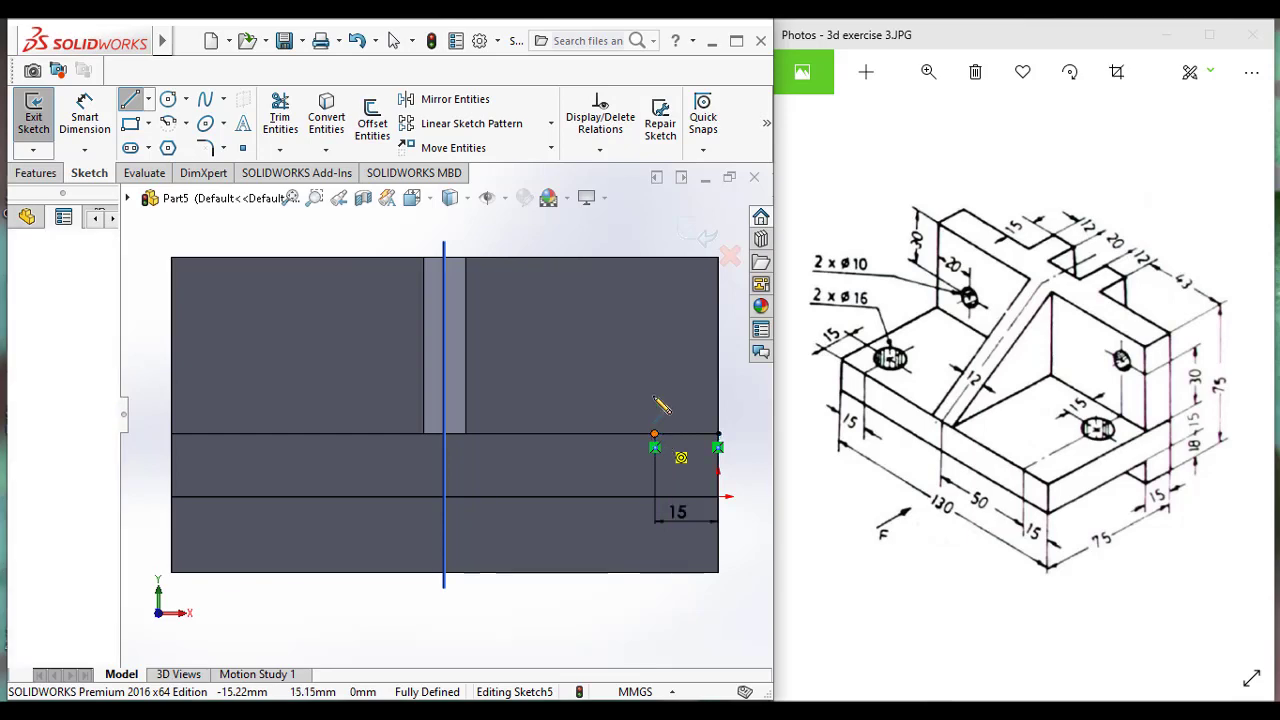
{"action": "double_click", "coordinate": [654, 333]}
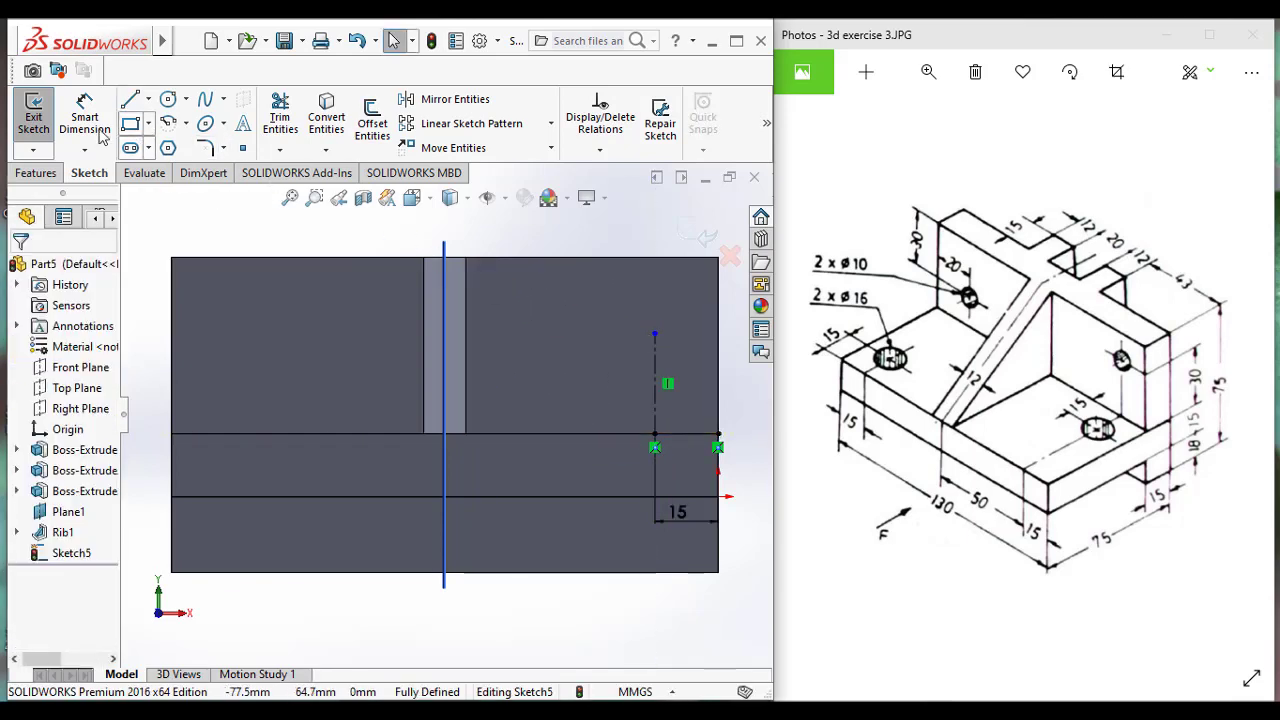
{"action": "key", "text": "d"}
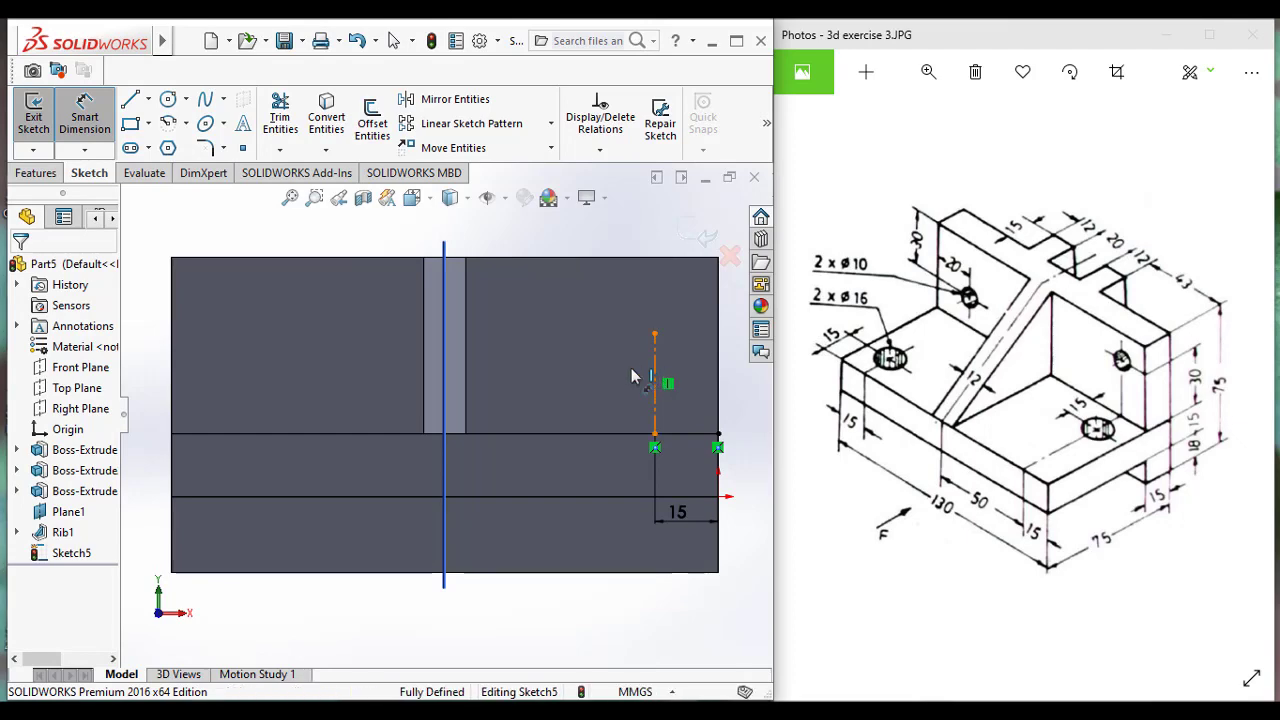
{"action": "left_click", "coordinate": [654, 380]}
{"action": "left_click", "coordinate": [615, 375]}
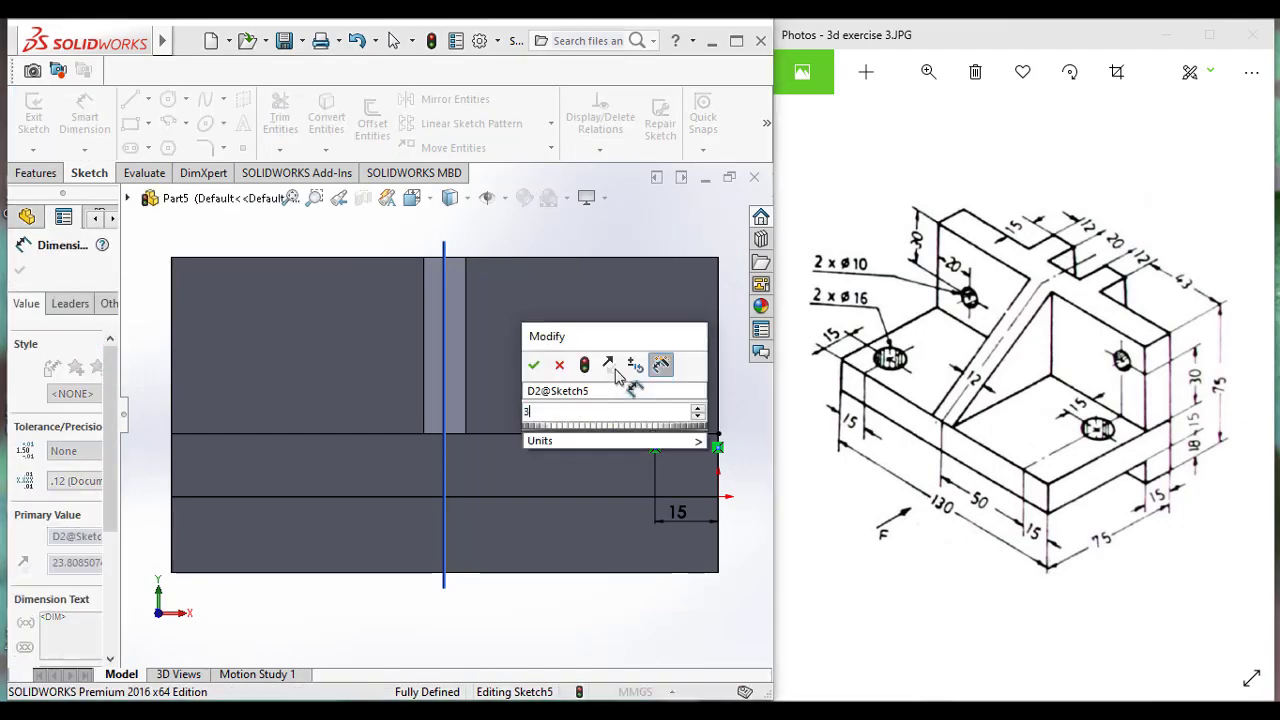
{"action": "type", "text": "30"}
{"action": "left_click", "coordinate": [536, 364]}
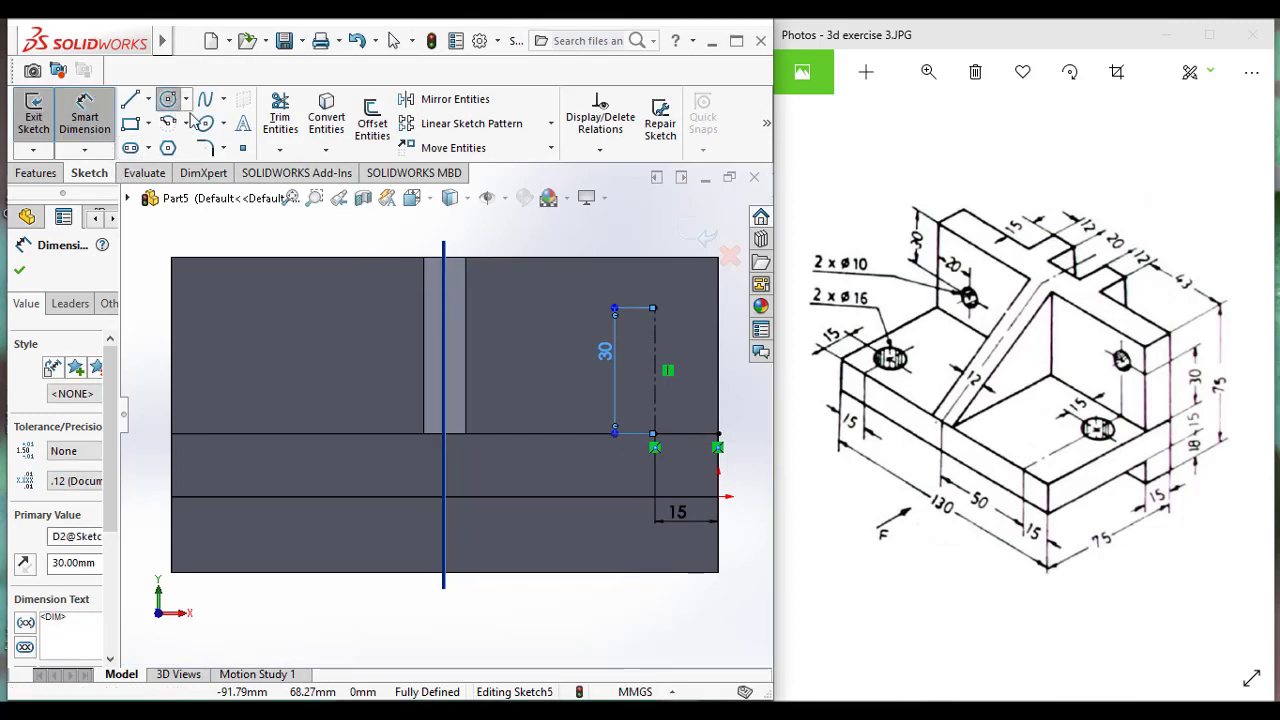
- Draw a circle at the vertical centerline's top end and set its diameter to 10 mm
{"action": "left_click", "coordinate": [168, 99]}
{"action": "left_click", "coordinate": [654, 309]}
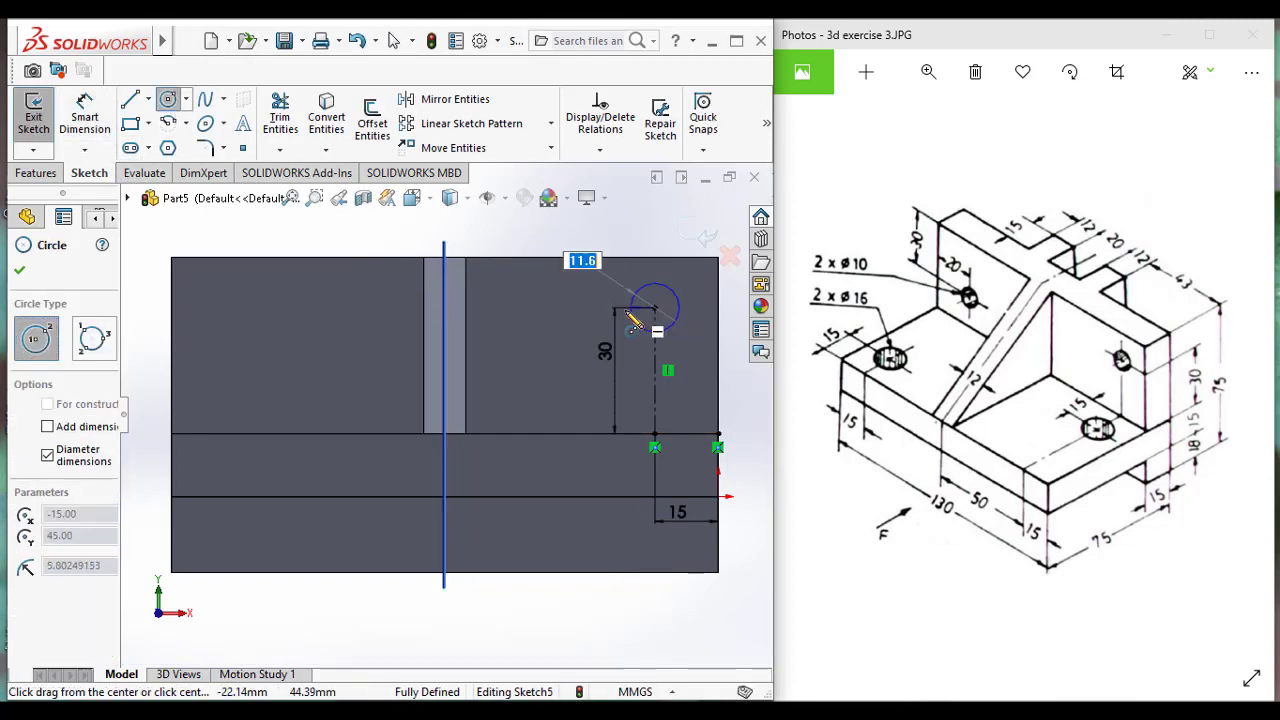
{"action": "left_click", "coordinate": [625, 313]}
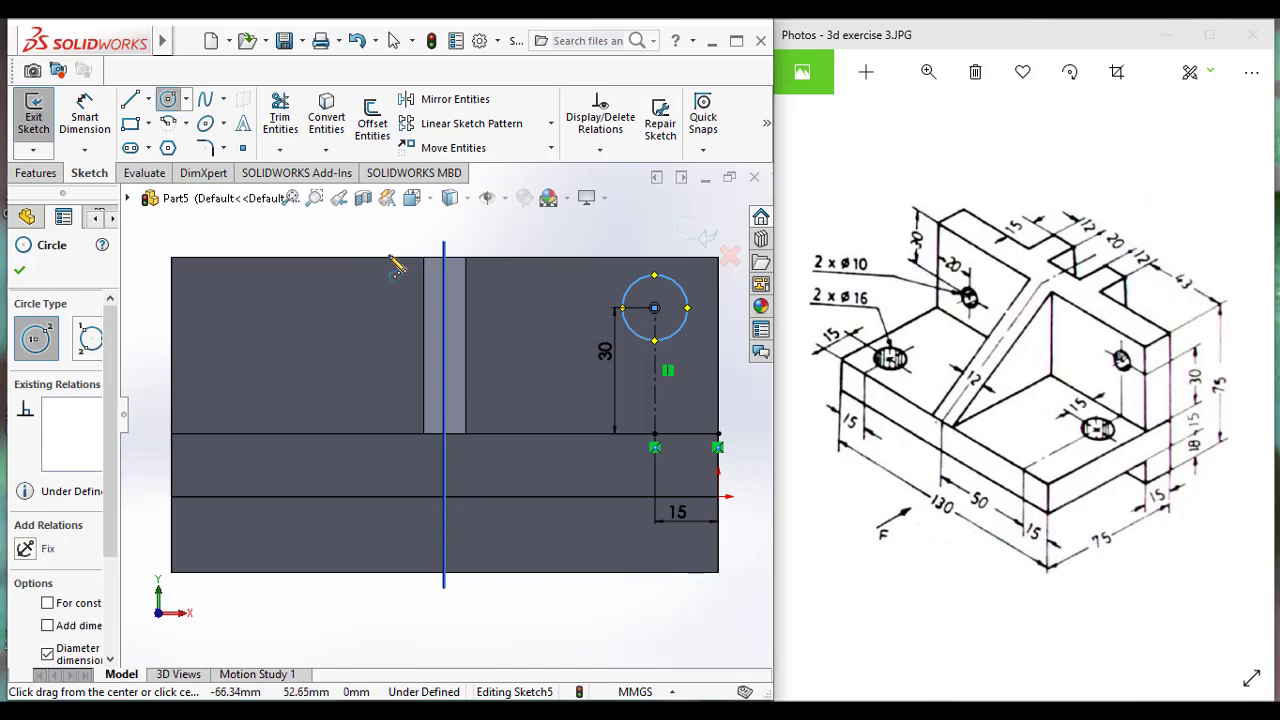
{"action": "key", "text": "d"}
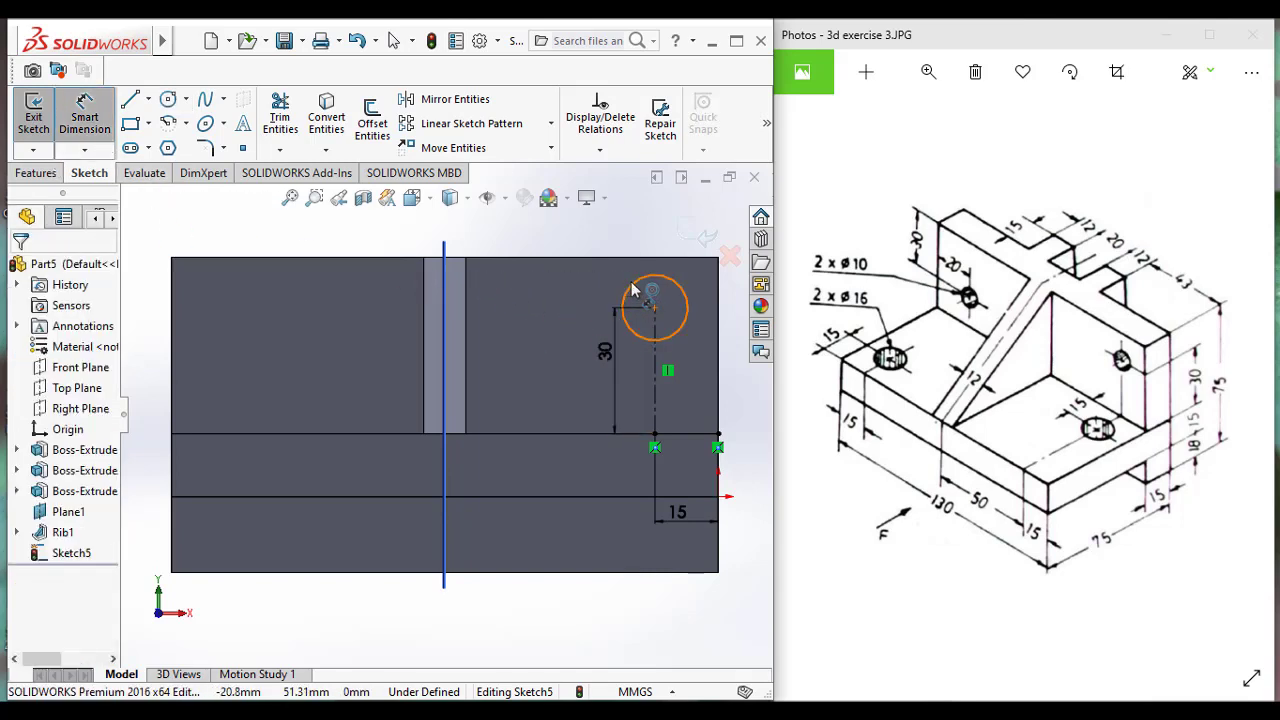
{"action": "left_click", "coordinate": [630, 291]}
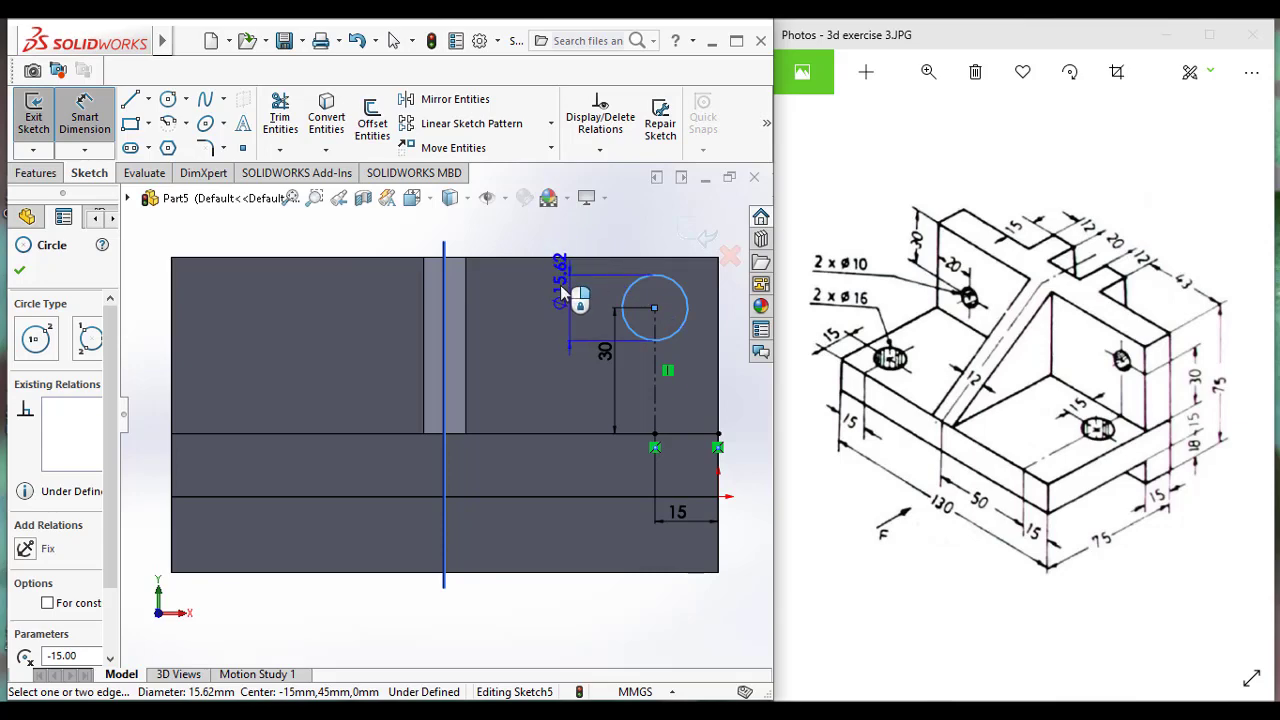
{"action": "left_click", "coordinate": [557, 292]}
{"action": "type", "text": "10"}
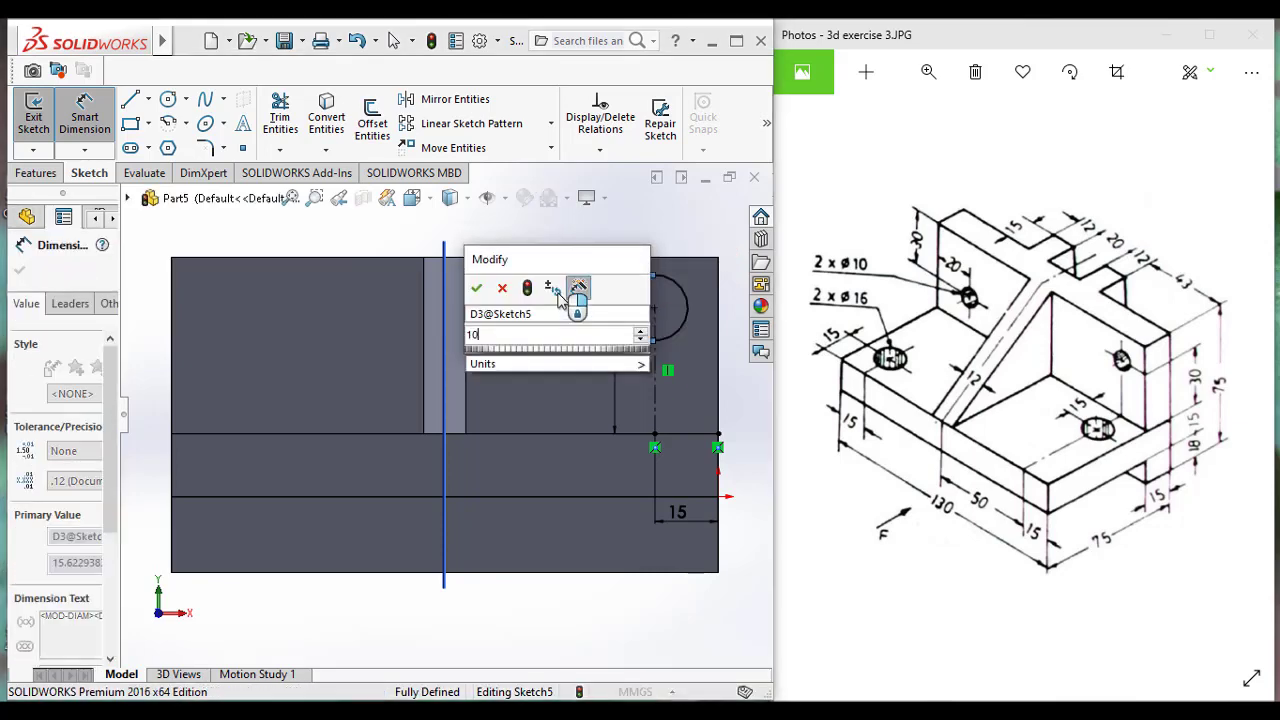
{"action": "left_click", "coordinate": [476, 288]}
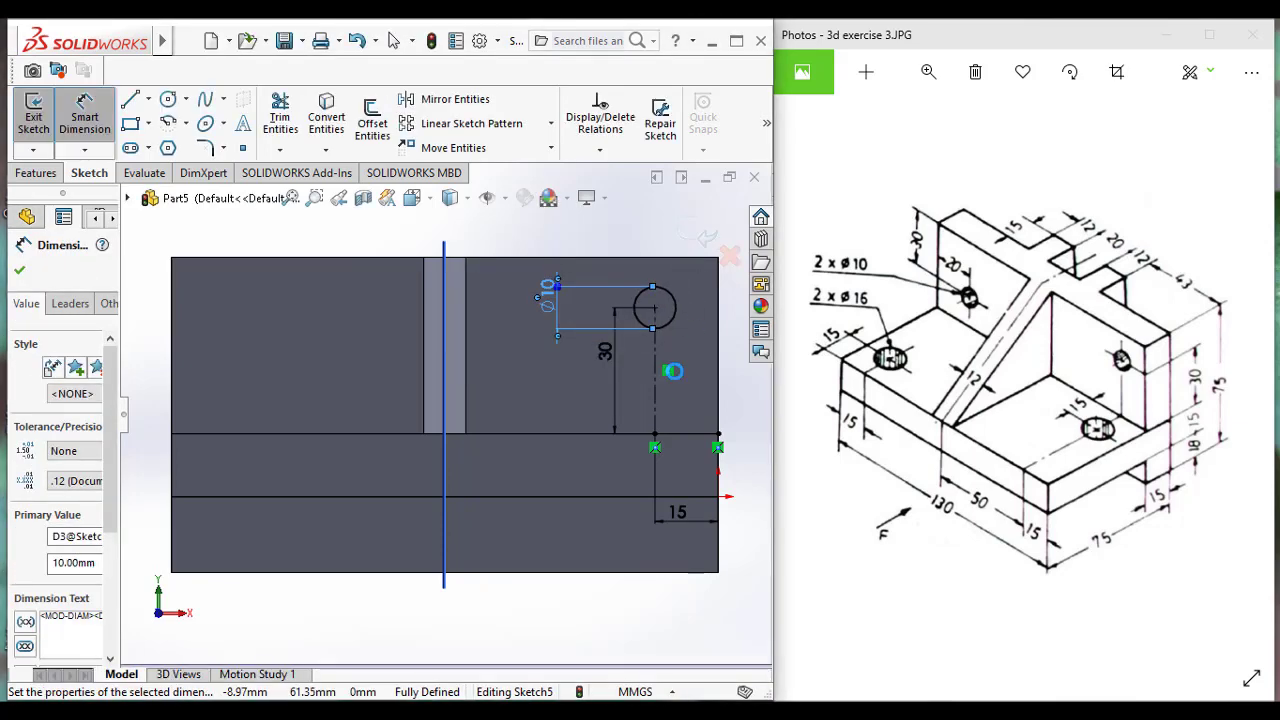
- Orbit to an angled view, clear the selections, and exit the hole sketch
{"action": "middle_click_drag", "start_coordinate": [685, 425], "coordinate": [540, 430]}
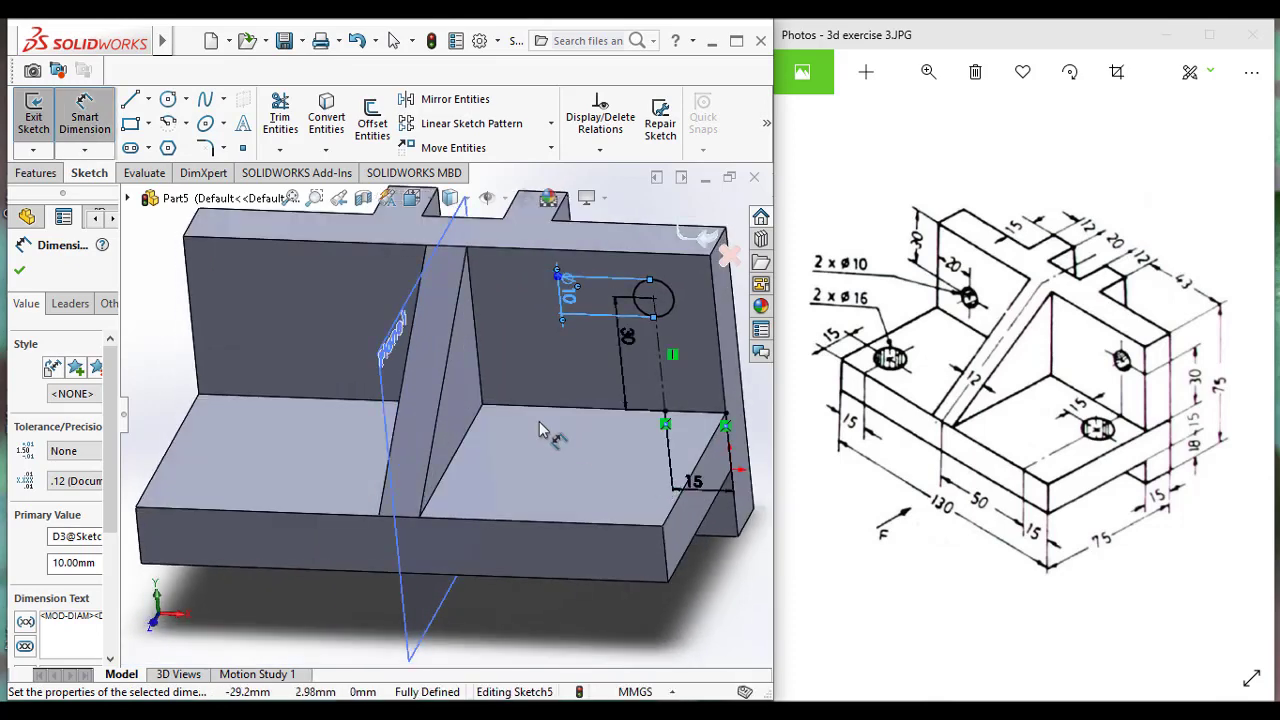
{"action": "right_click", "coordinate": [292, 307]}
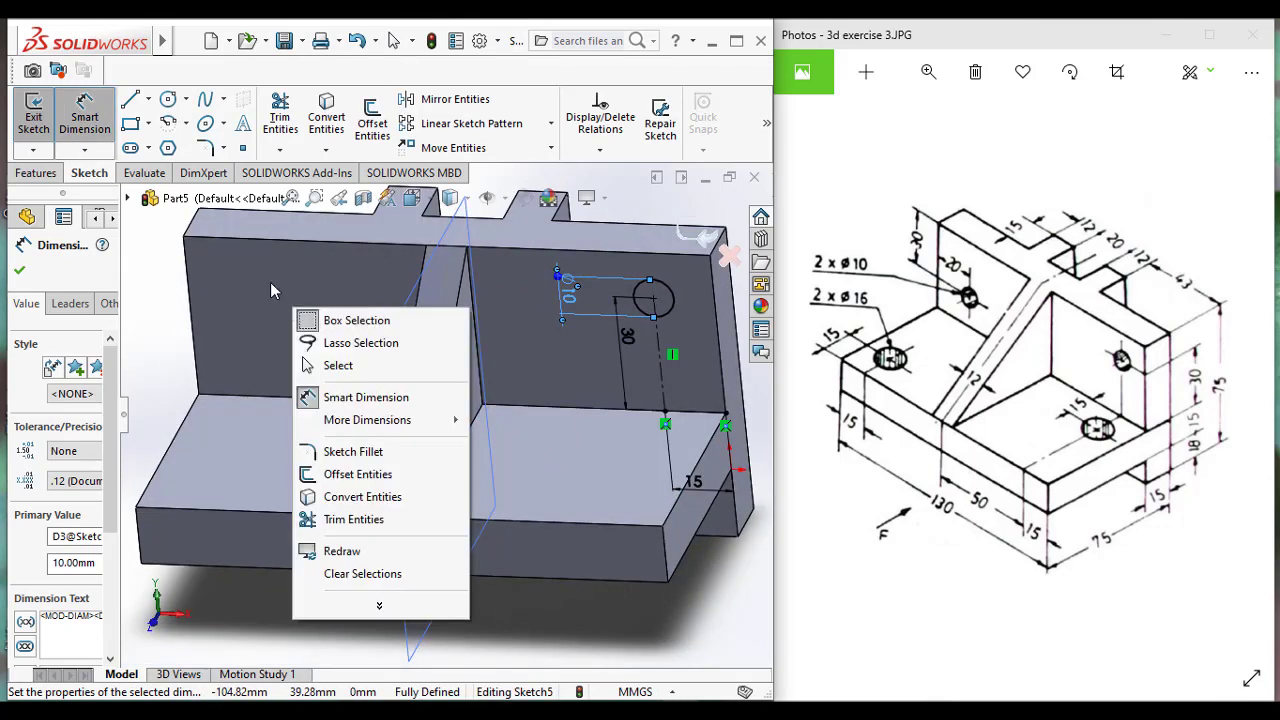
{"action": "left_click", "coordinate": [268, 288]}
{"action": "key", "text": "Escape"}
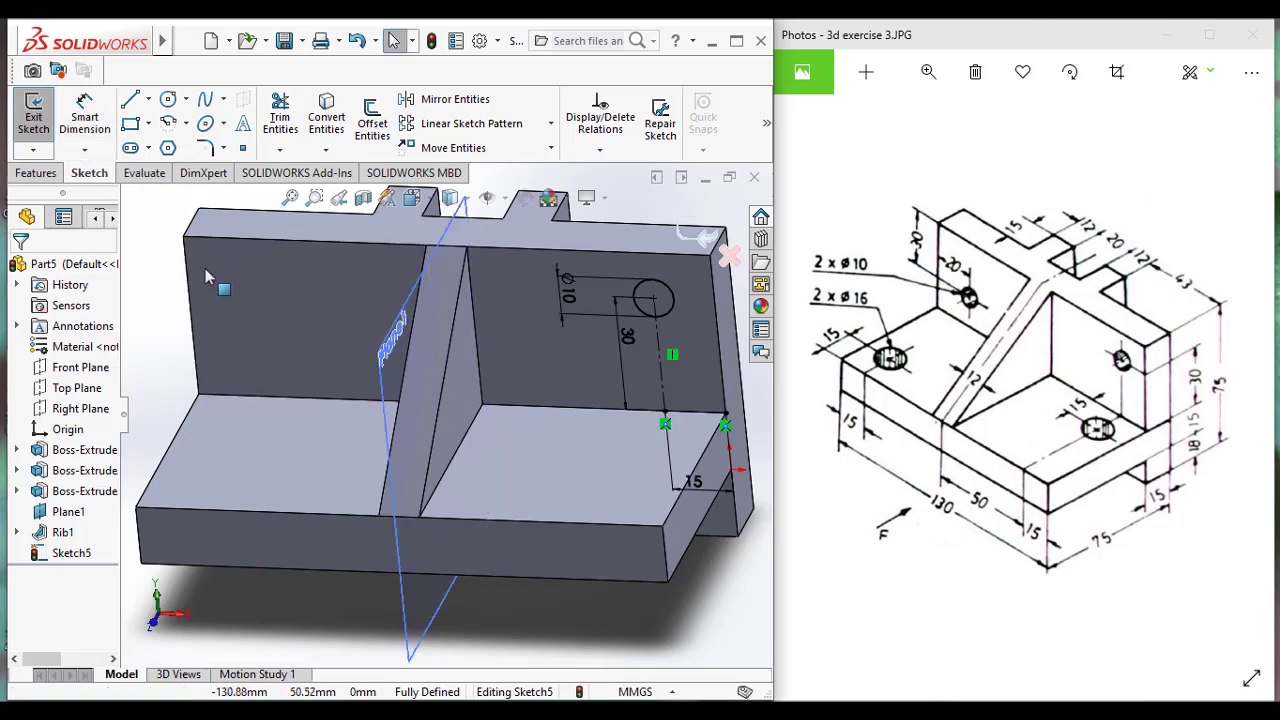
{"action": "left_click", "coordinate": [242, 270]}
{"action": "right_click", "coordinate": [242, 270]}
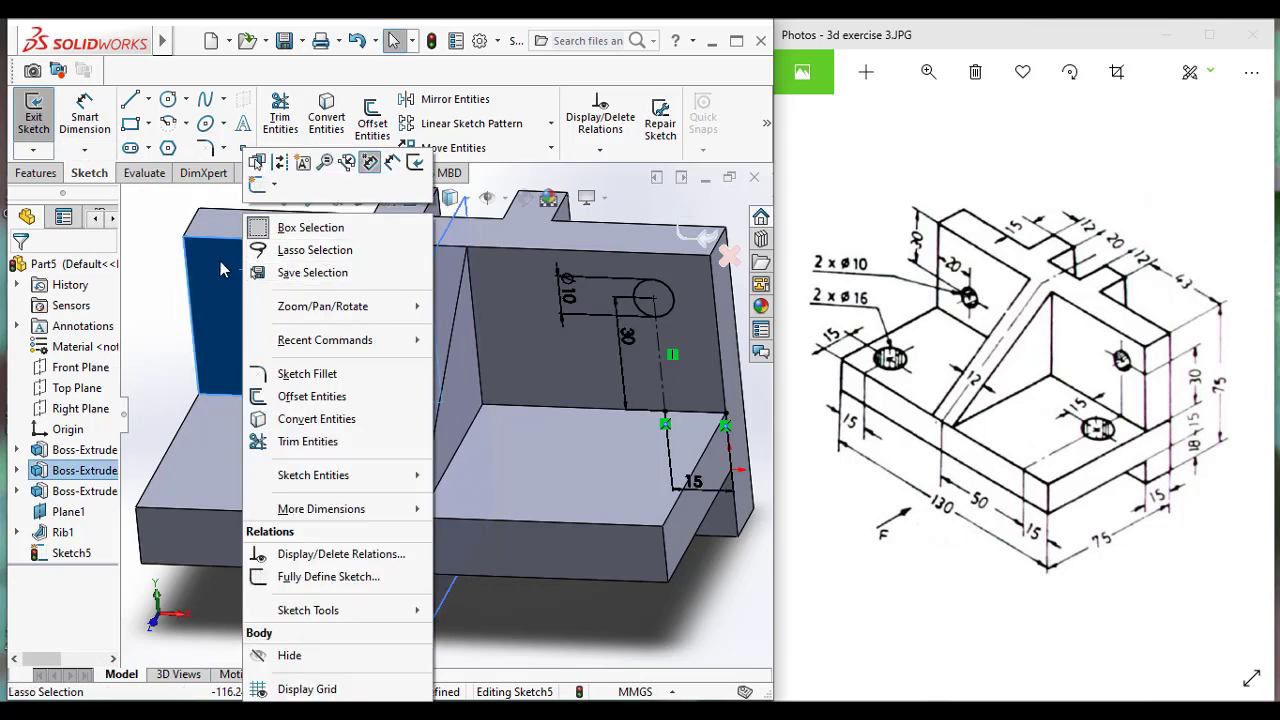
{"action": "left_click", "coordinate": [139, 268]}
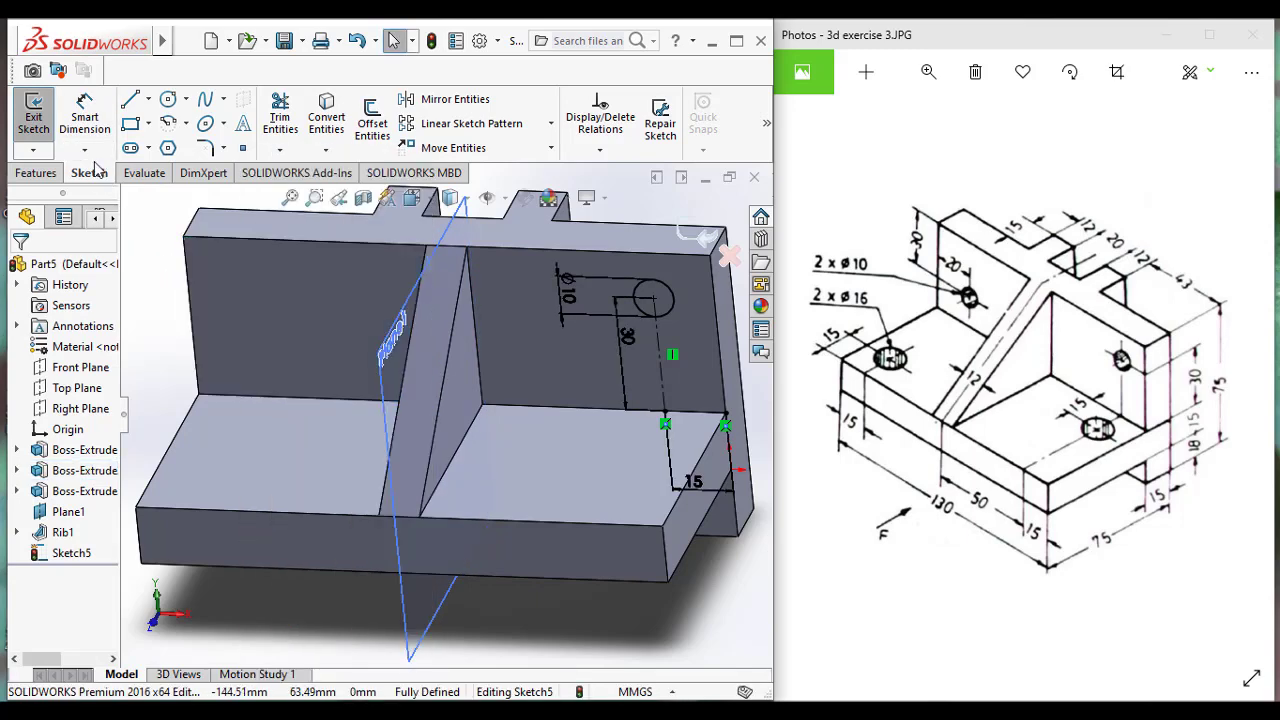
{"action": "left_click", "coordinate": [24, 135]}
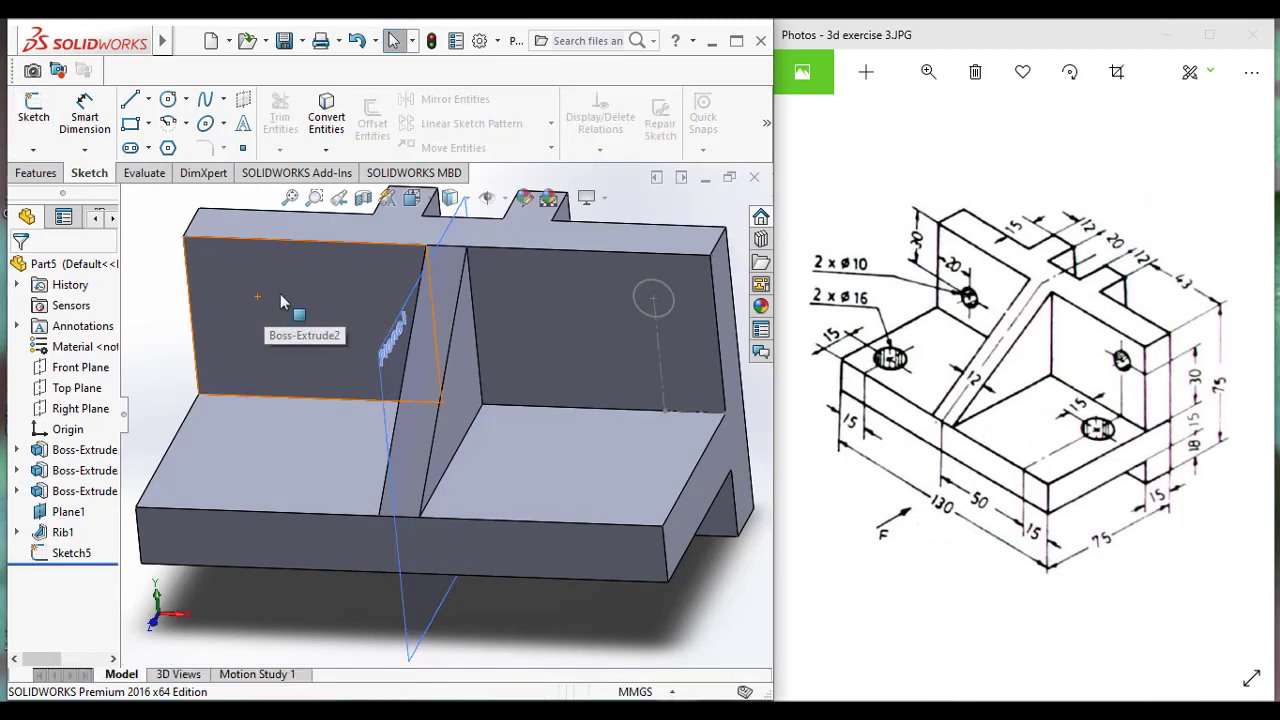
- Face the left back wall head-on and draw a 15 mm construction line from its left corner
{"action": "left_click", "coordinate": [313, 292]}
{"action": "right_click", "coordinate": [384, 275]}
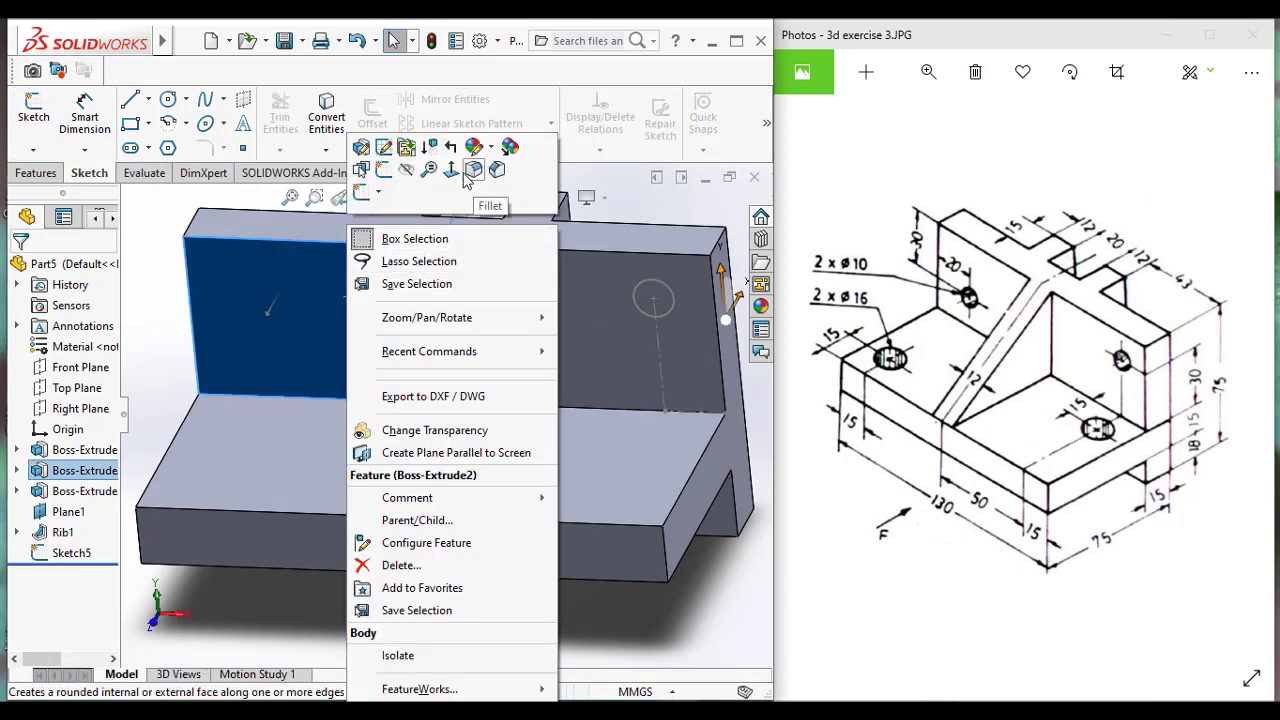
{"action": "left_click", "coordinate": [455, 180]}
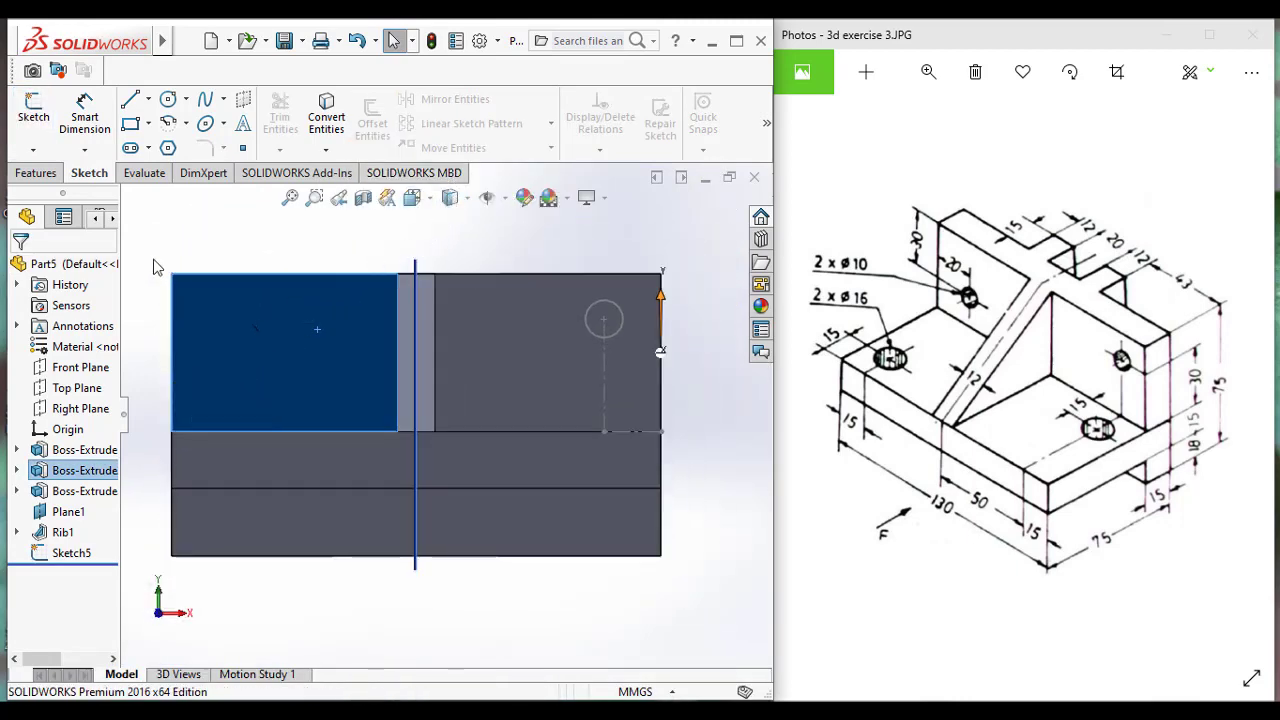
{"action": "left_click", "coordinate": [149, 100]}
{"action": "left_click", "coordinate": [165, 143]}
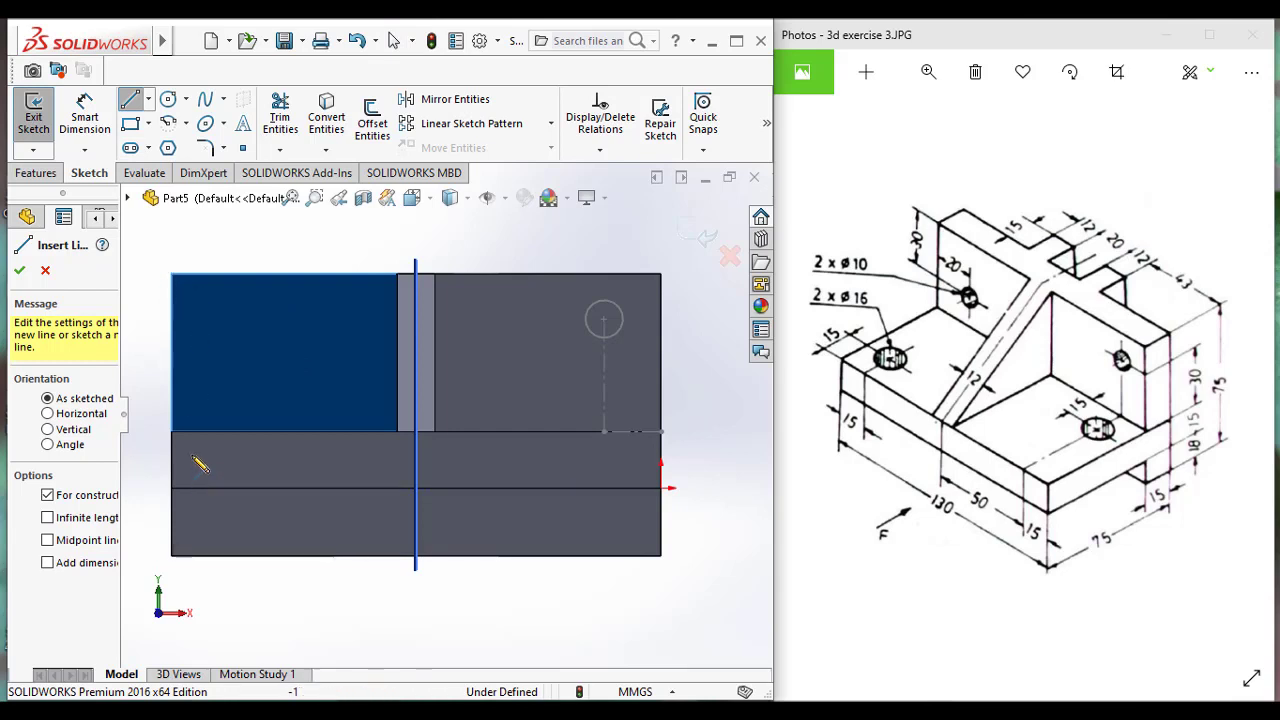
{"action": "left_click", "coordinate": [171, 433]}
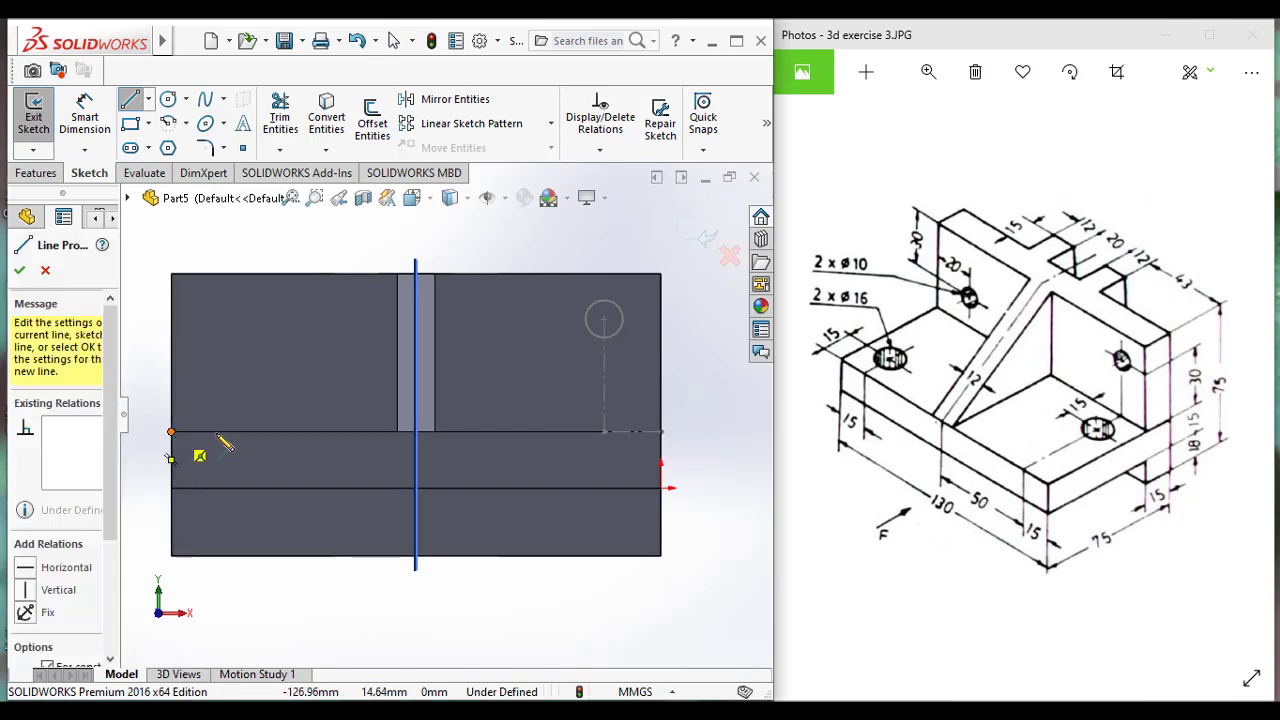
{"action": "left_click", "coordinate": [229, 433]}
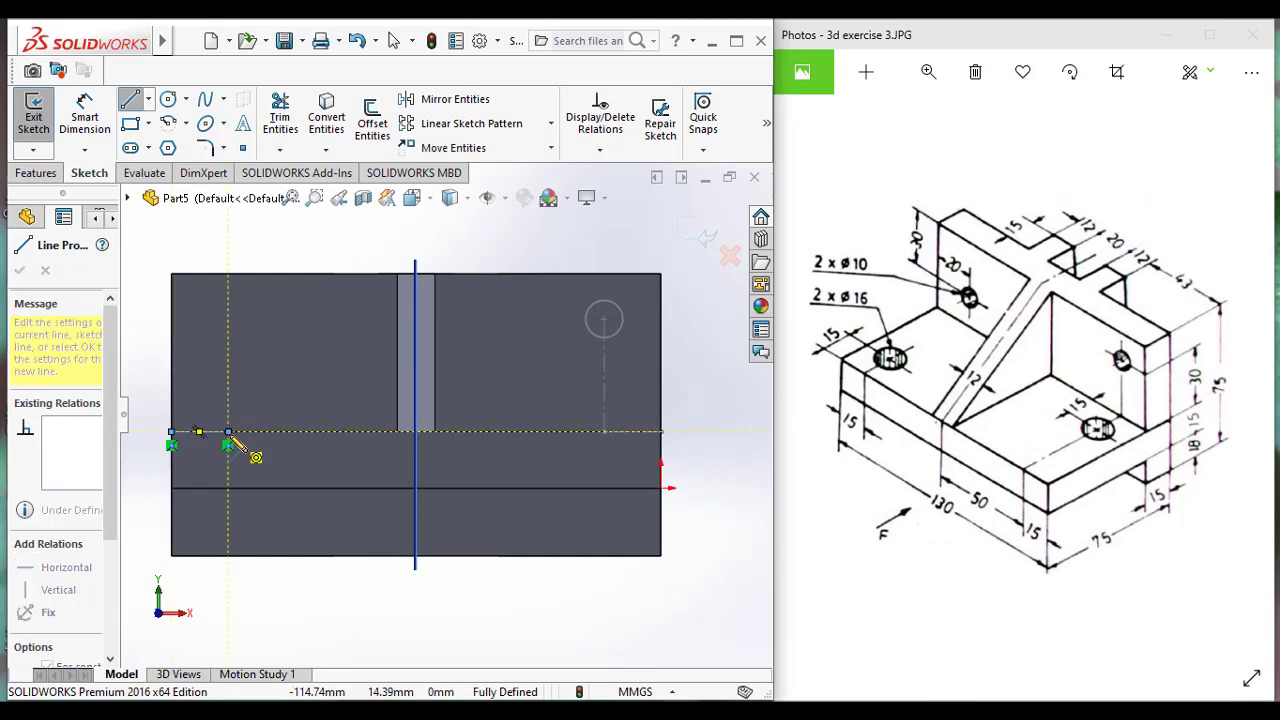
{"action": "key", "text": "Escape"}
{"action": "key", "text": "Escape"}
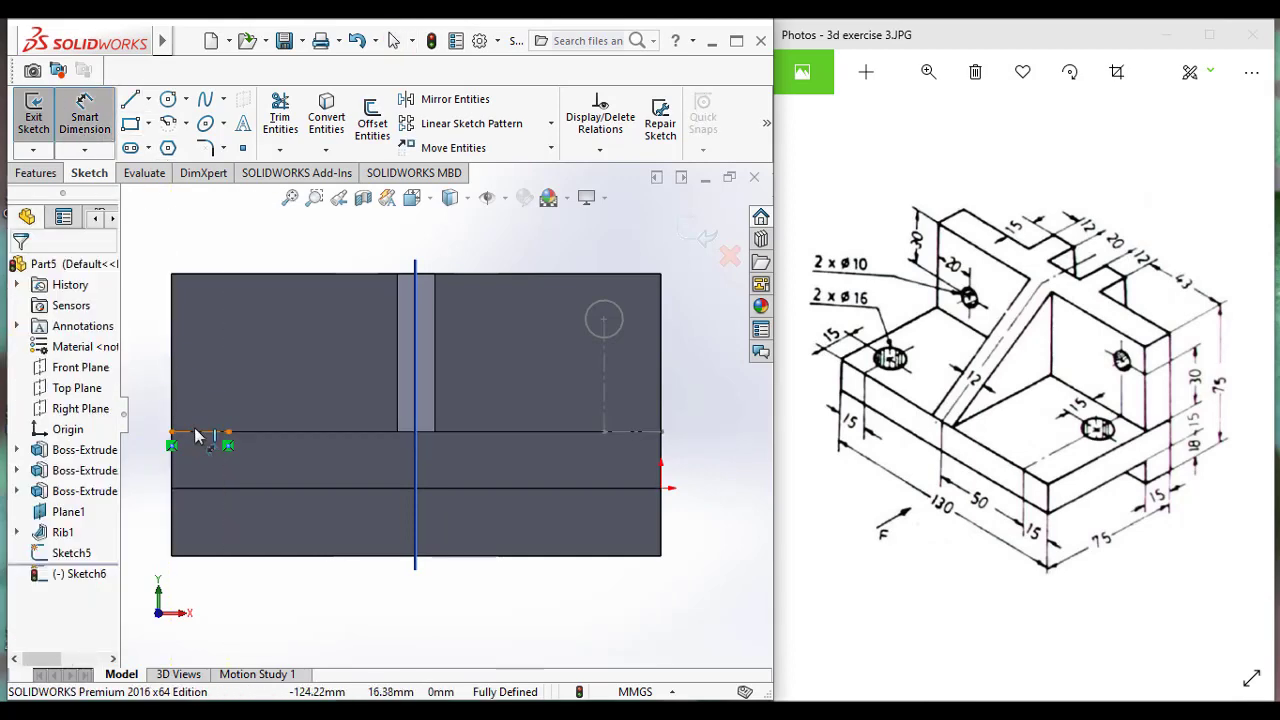
{"action": "left_click", "coordinate": [197, 436]}
{"action": "left_click", "coordinate": [194, 493]}
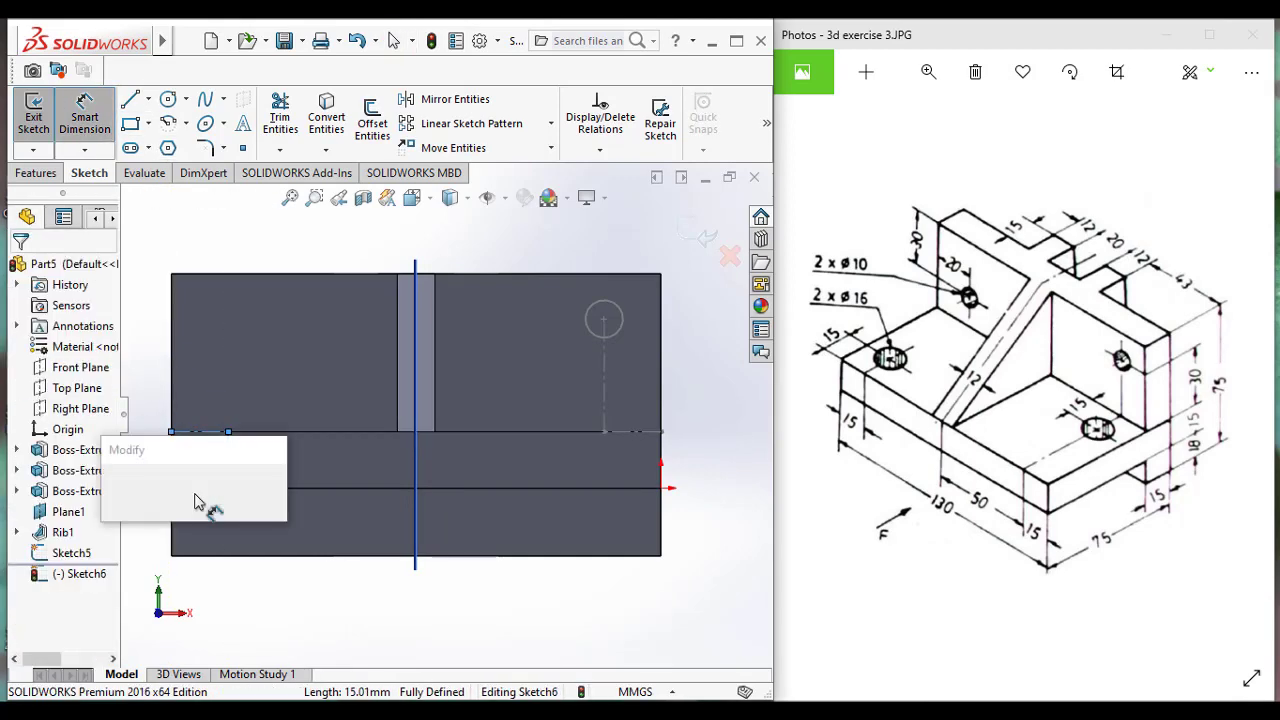
{"action": "type", "text": "15"}
{"action": "key", "text": "Return"}
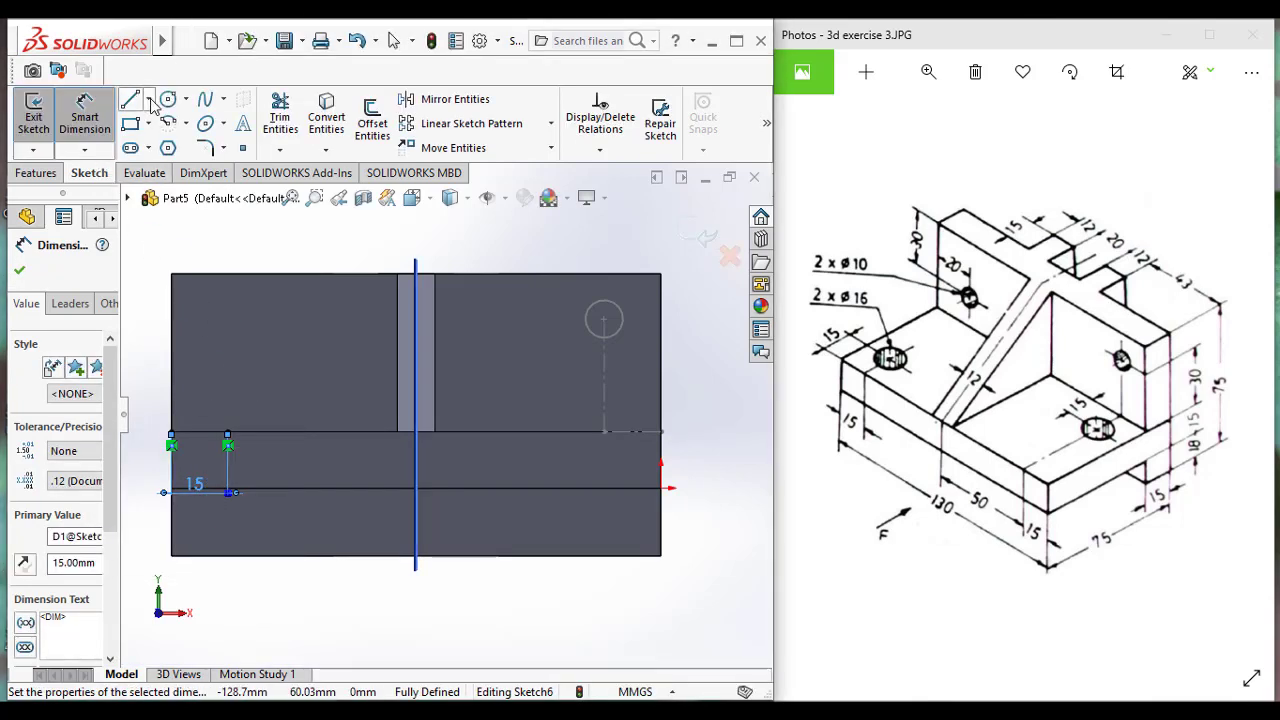
- Add a construction line from the top-left corner and dimension the 30 mm distance from the top
{"action": "left_click", "coordinate": [150, 101]}
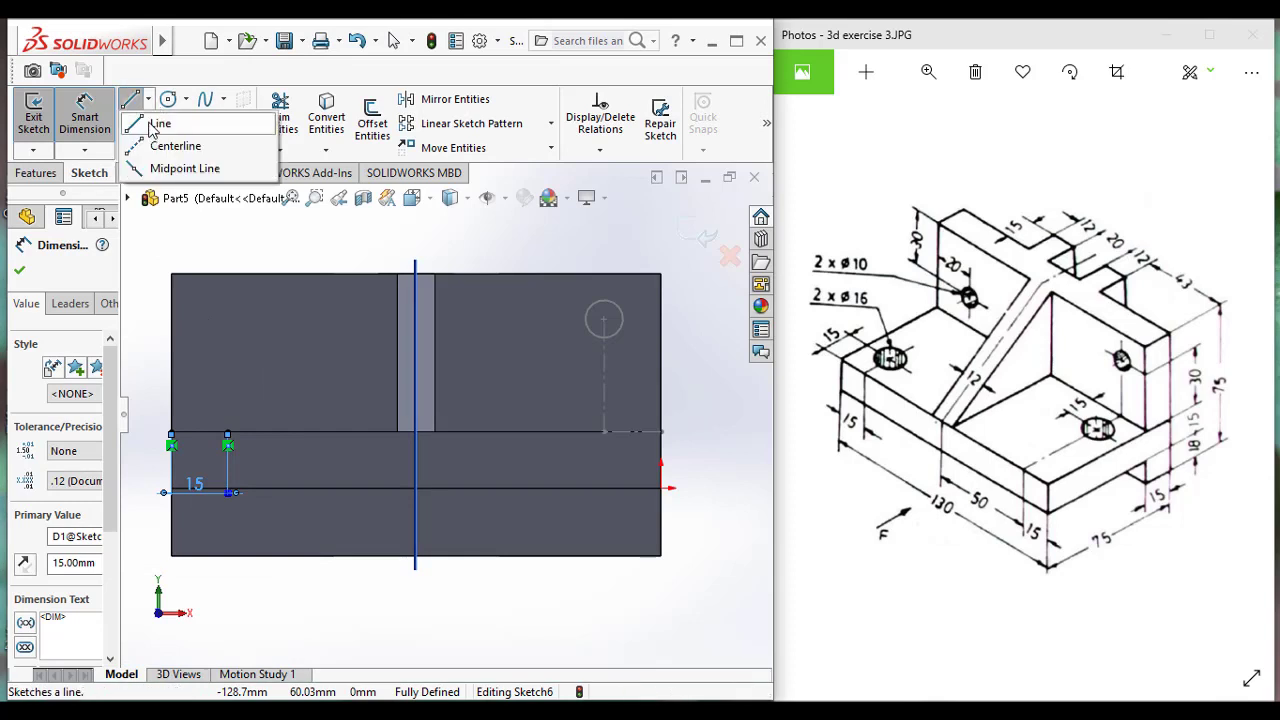
{"action": "left_click", "coordinate": [150, 148]}
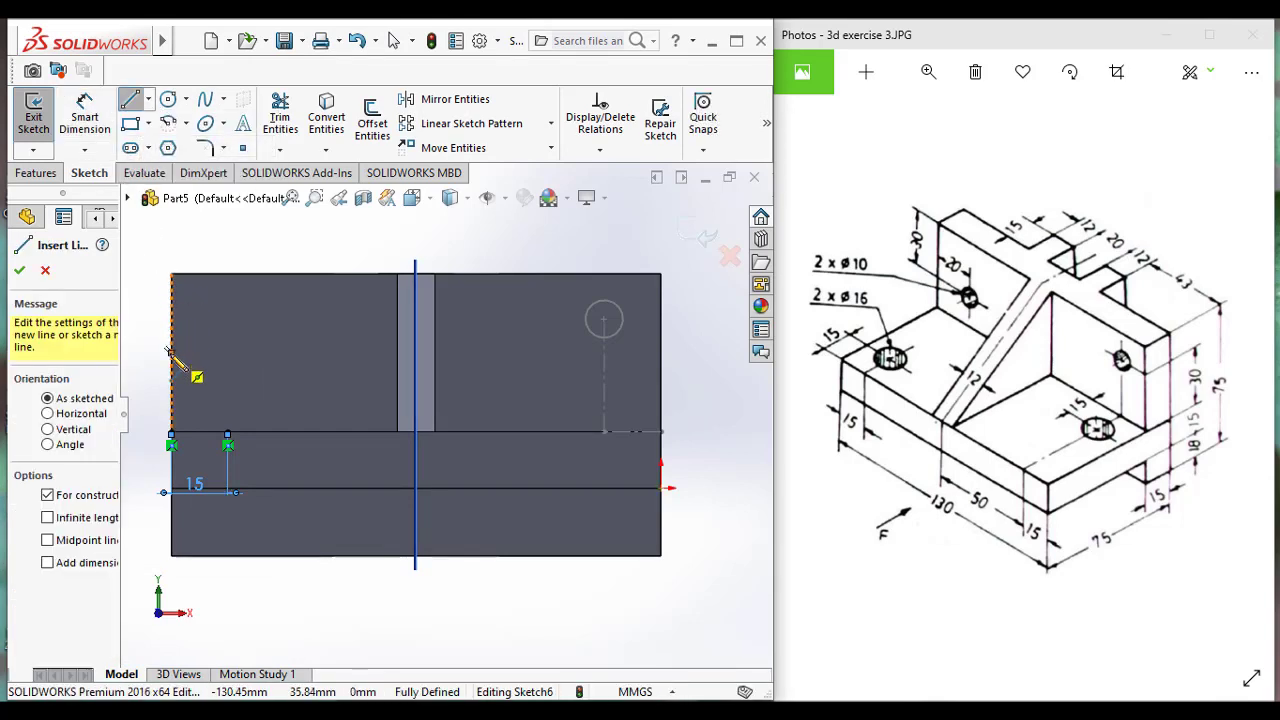
{"action": "left_click", "coordinate": [171, 274]}
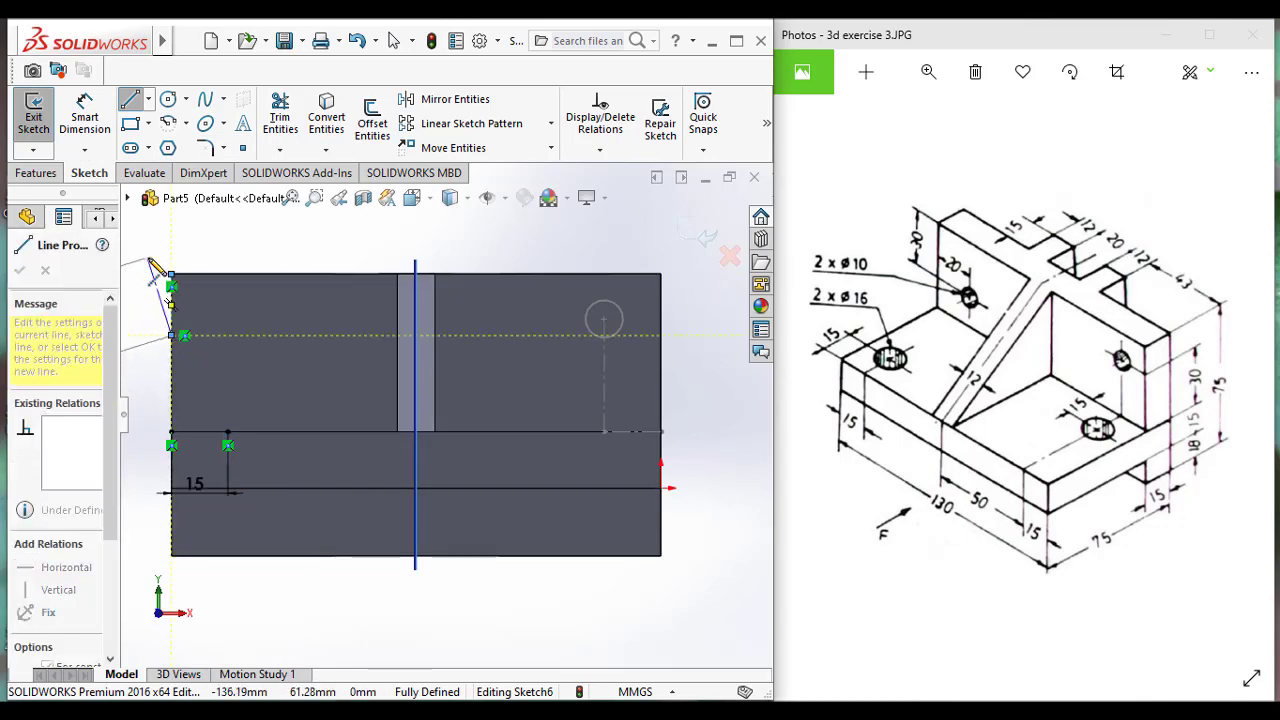
{"action": "key", "text": "Escape"}
{"action": "key", "text": "d"}
{"action": "left_click", "coordinate": [182, 334]}
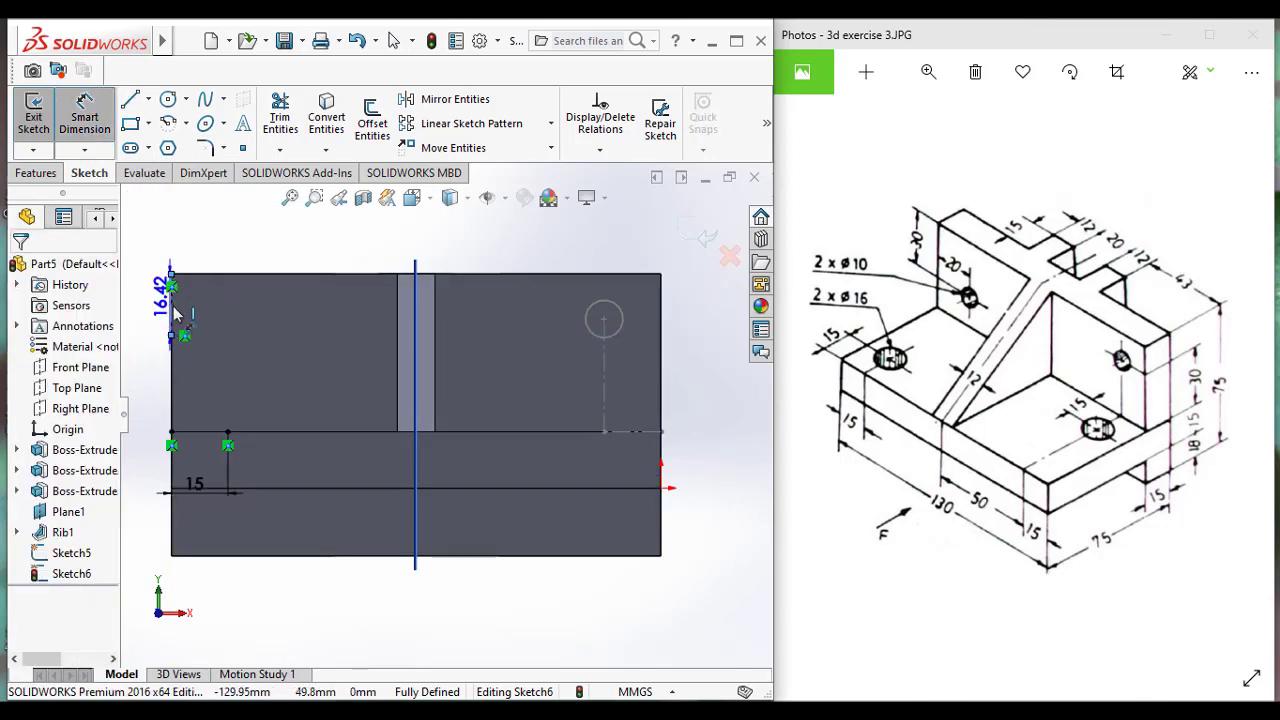
{"action": "left_click", "coordinate": [140, 246]}
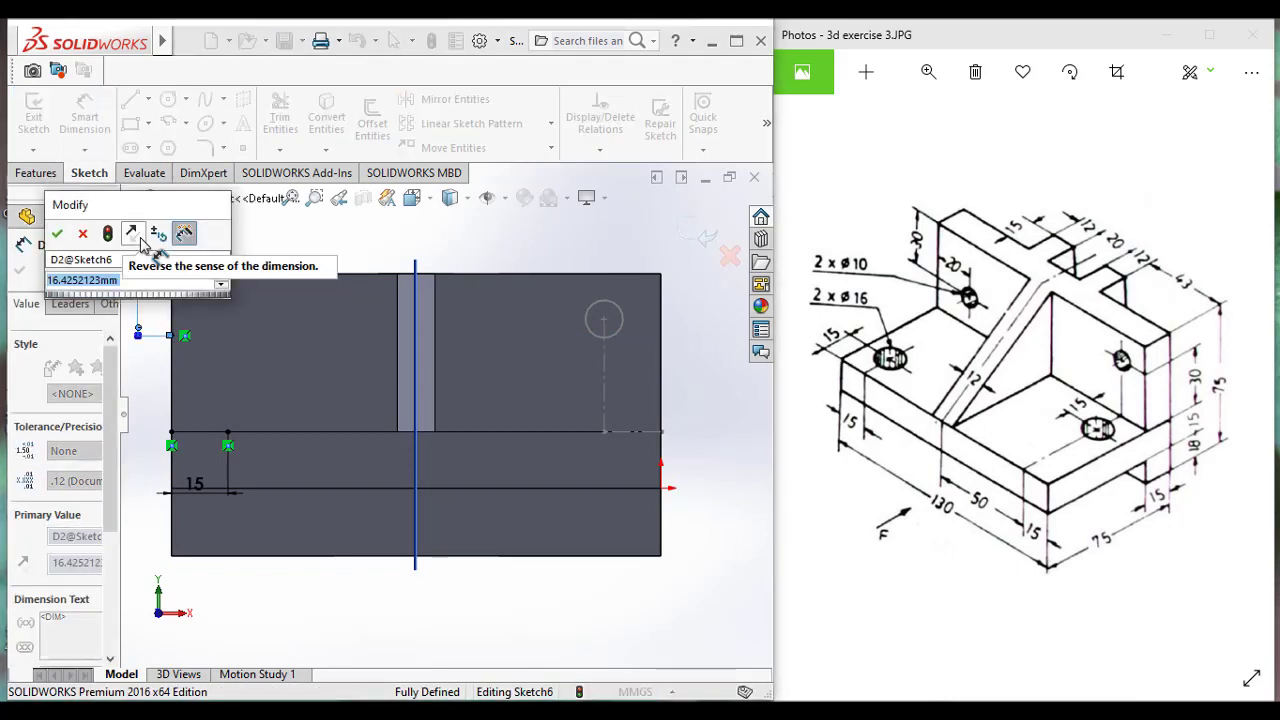
{"action": "type", "text": "30"}
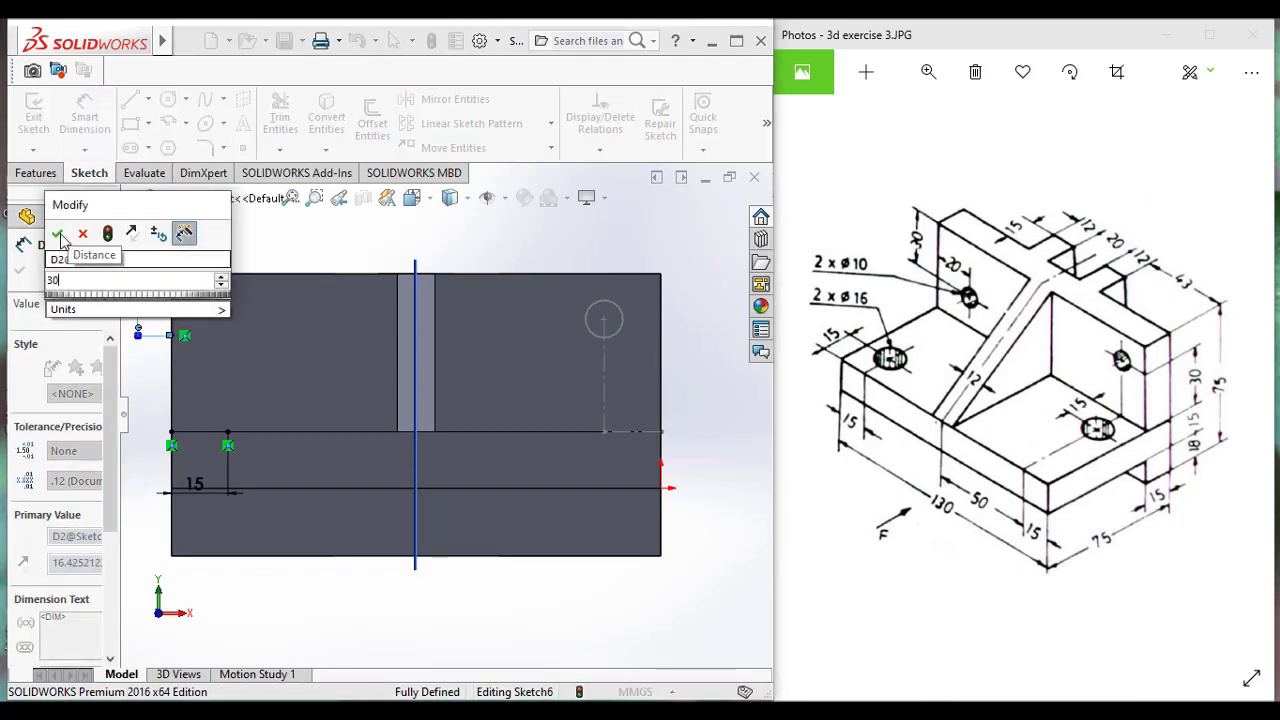
{"action": "left_click", "coordinate": [57, 234]}
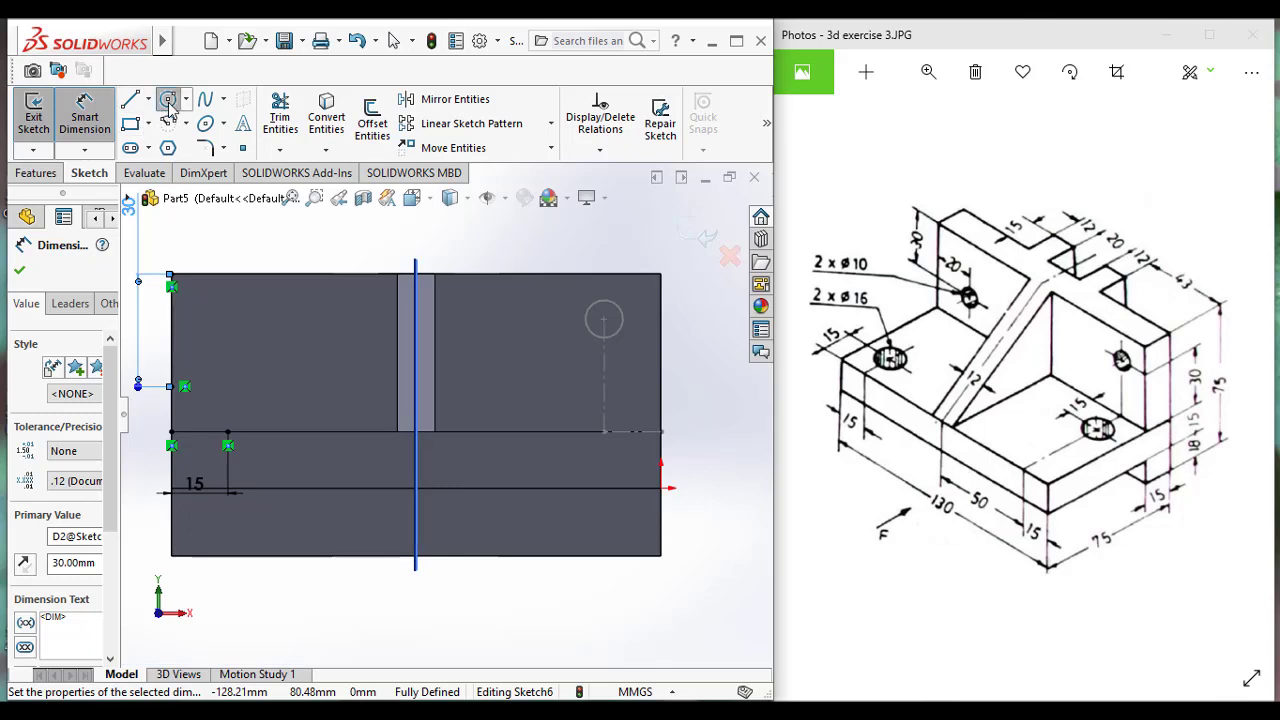
- Draw a circle at the construction point and set its diameter to 10 mm
{"action": "left_click", "coordinate": [168, 100]}
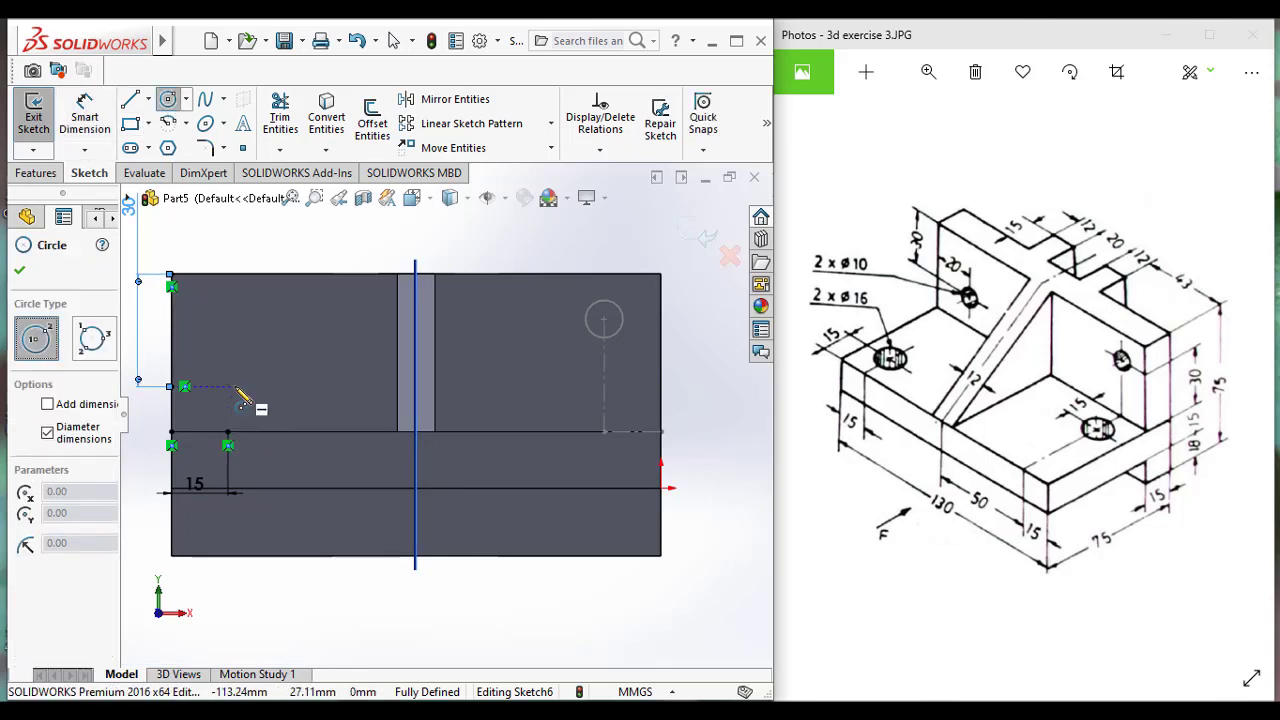
{"action": "left_click", "coordinate": [224, 395]}
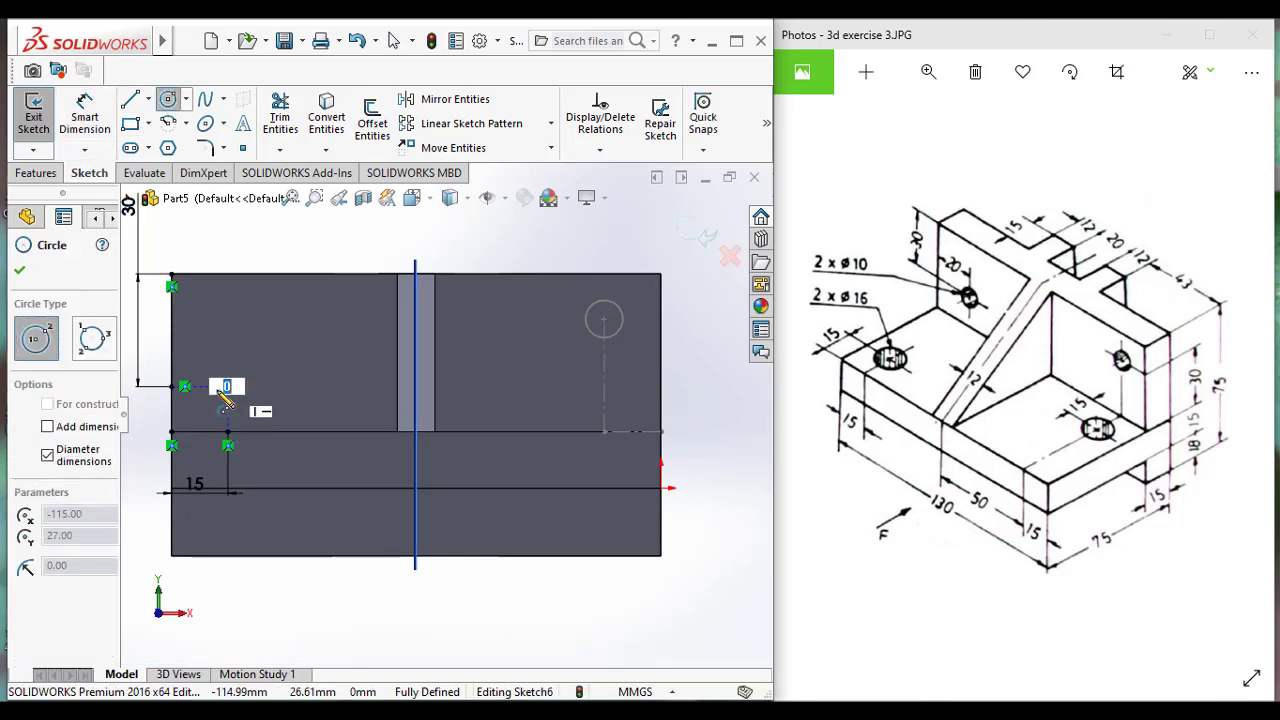
{"action": "left_click", "coordinate": [206, 386]}
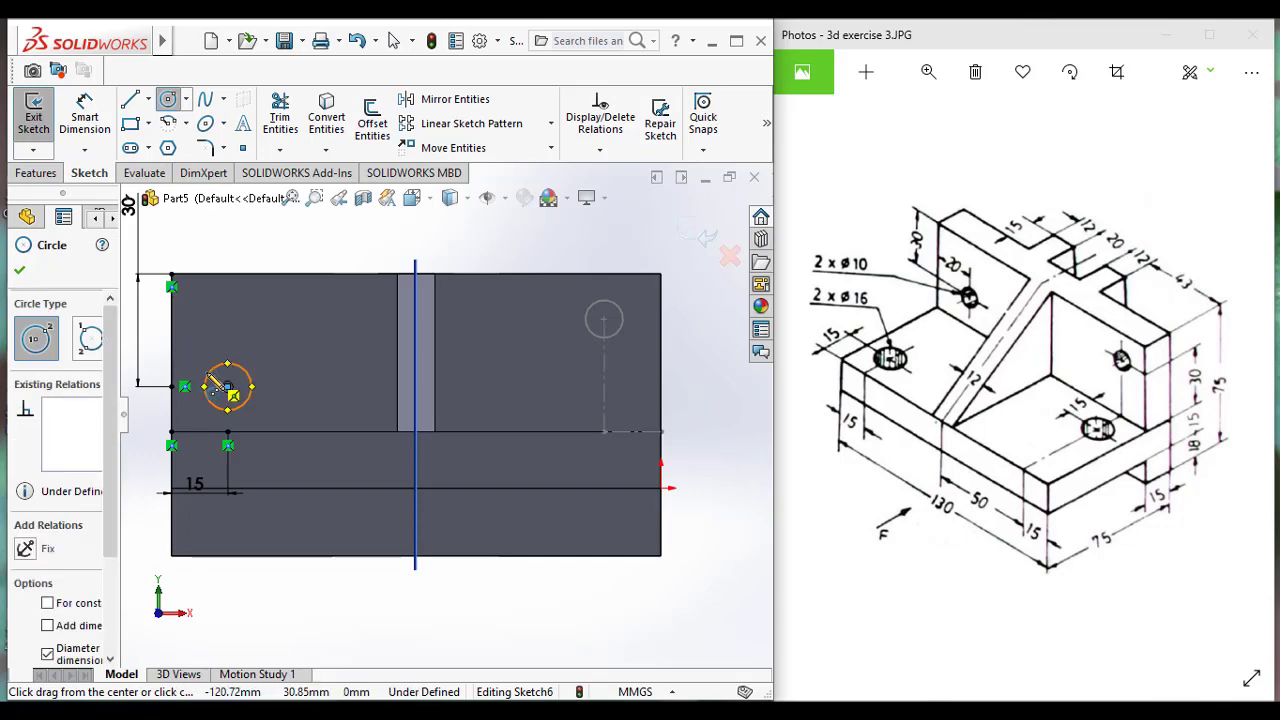
{"action": "left_click", "coordinate": [84, 112]}
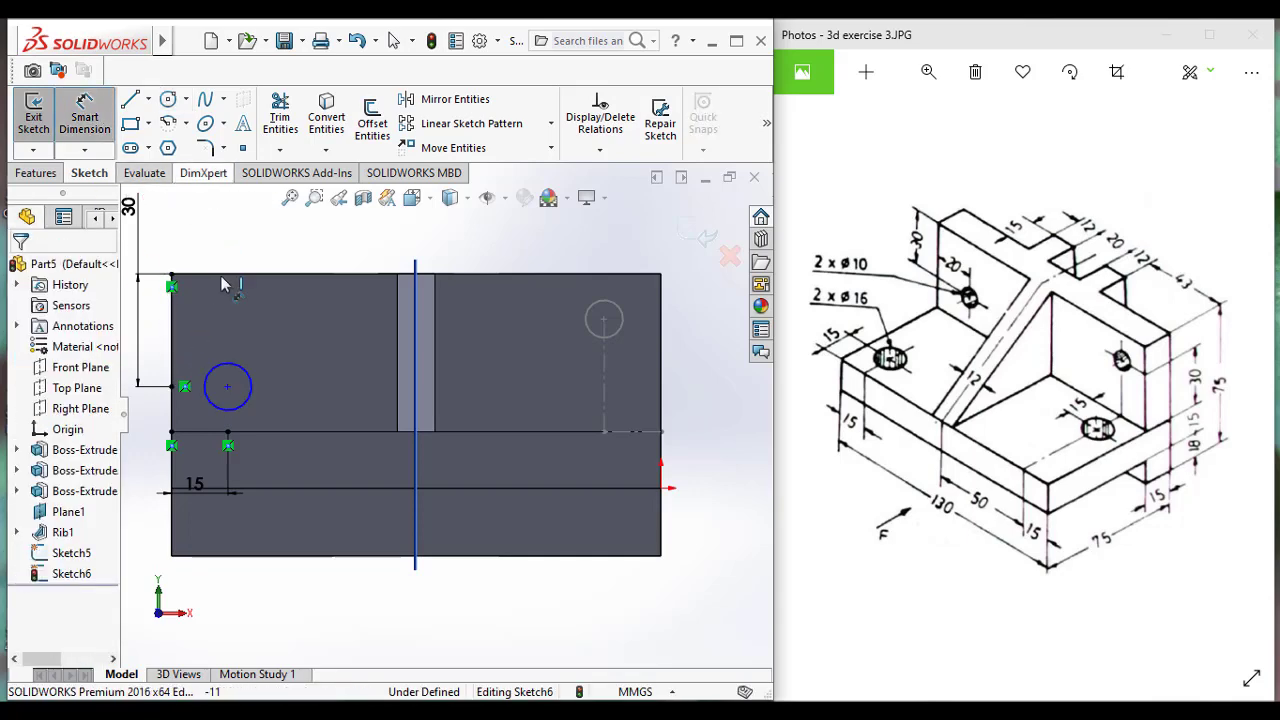
{"action": "left_click", "coordinate": [248, 373]}
{"action": "left_click", "coordinate": [282, 343]}
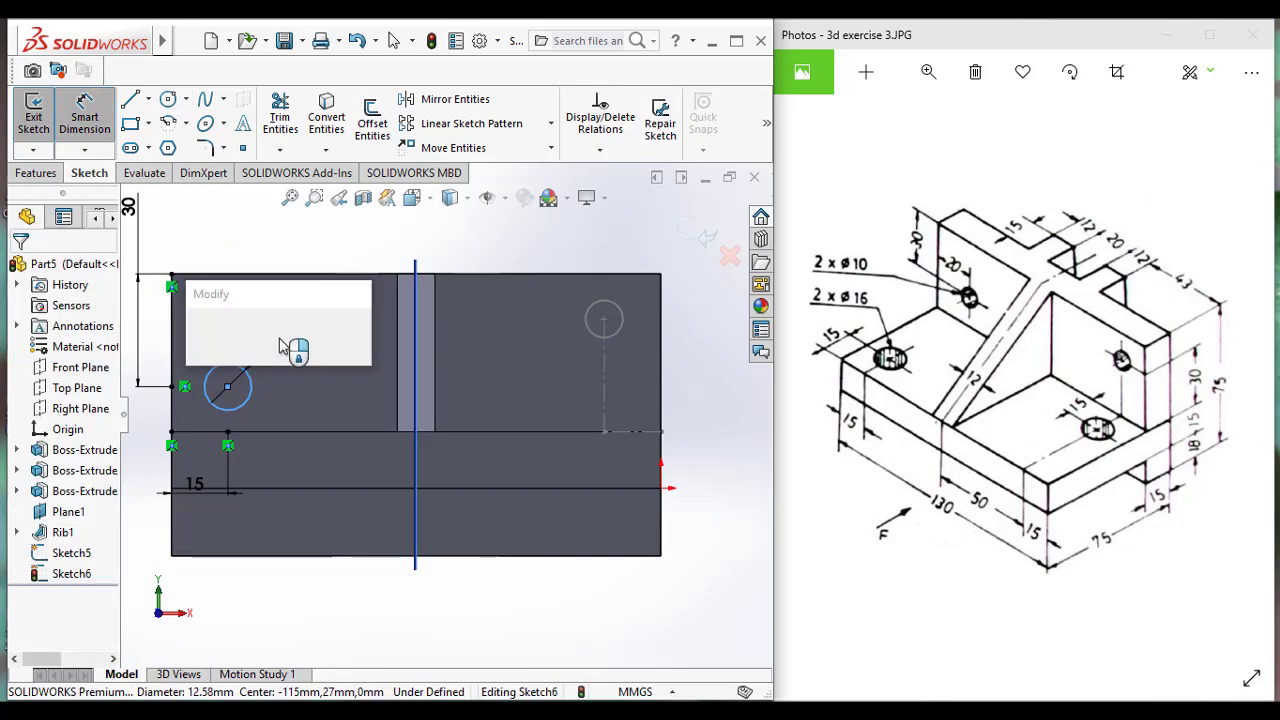
{"action": "type", "text": "10"}
{"action": "key", "text": "Return"}
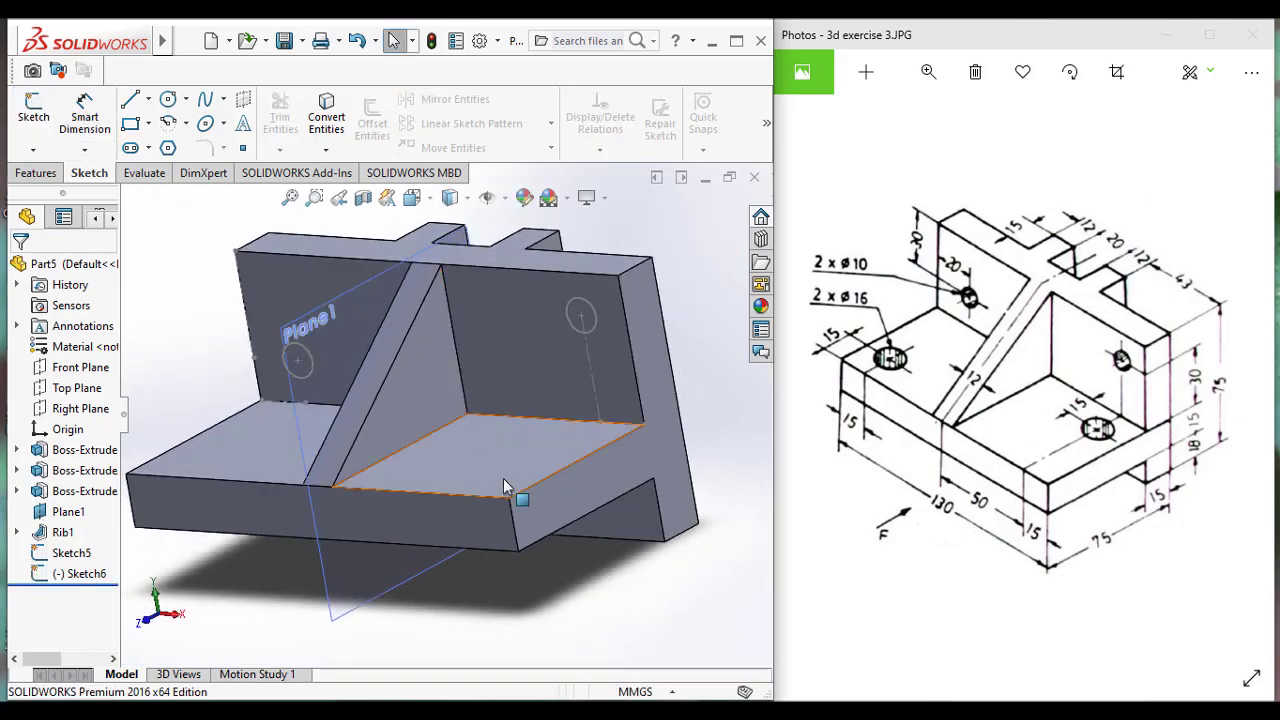
- Start a new sketch on the base's top face, viewed normal to it
{"action": "left_click", "coordinate": [496, 475]}
{"action": "left_click", "coordinate": [479, 468]}
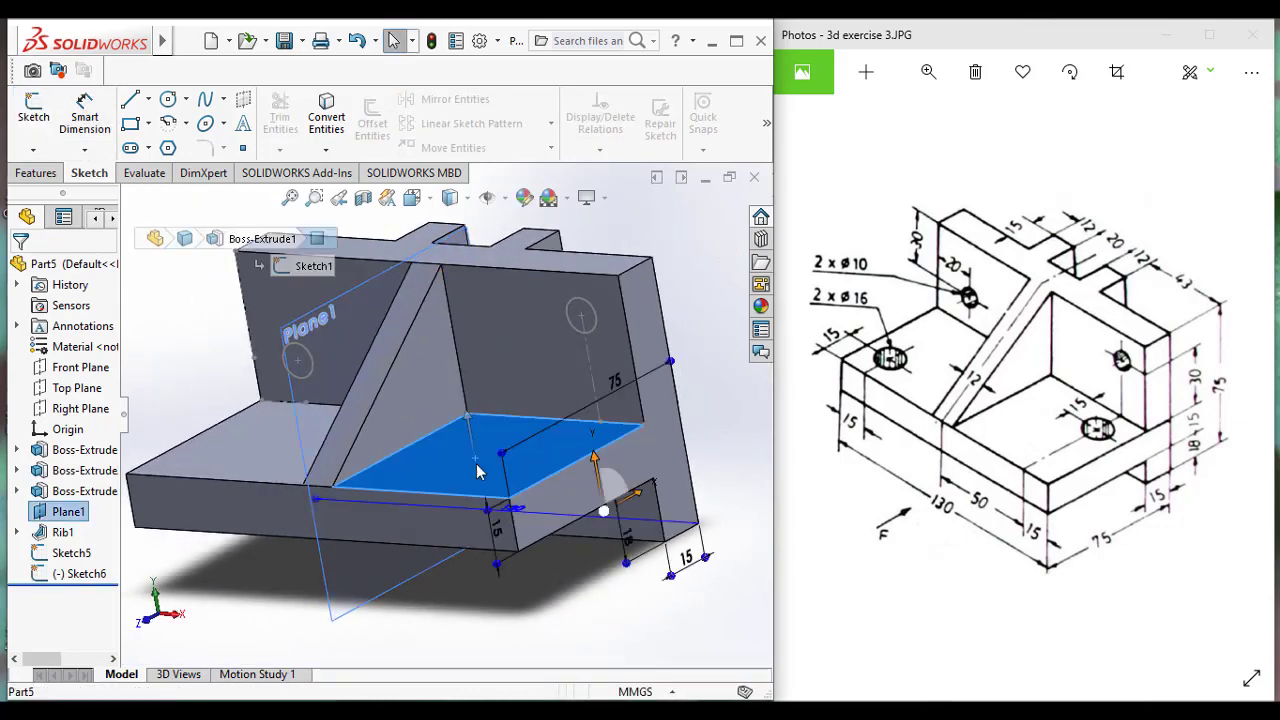
{"action": "right_click", "coordinate": [481, 472]}
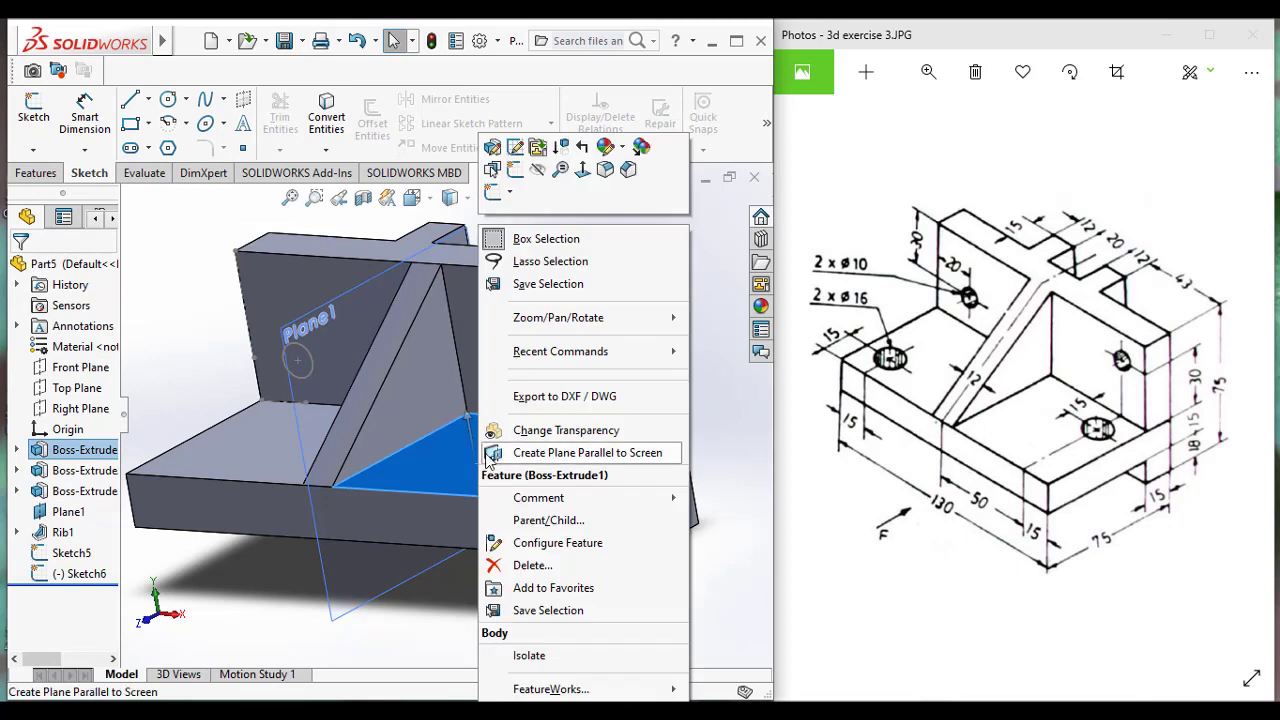
{"action": "left_click", "coordinate": [582, 169]}
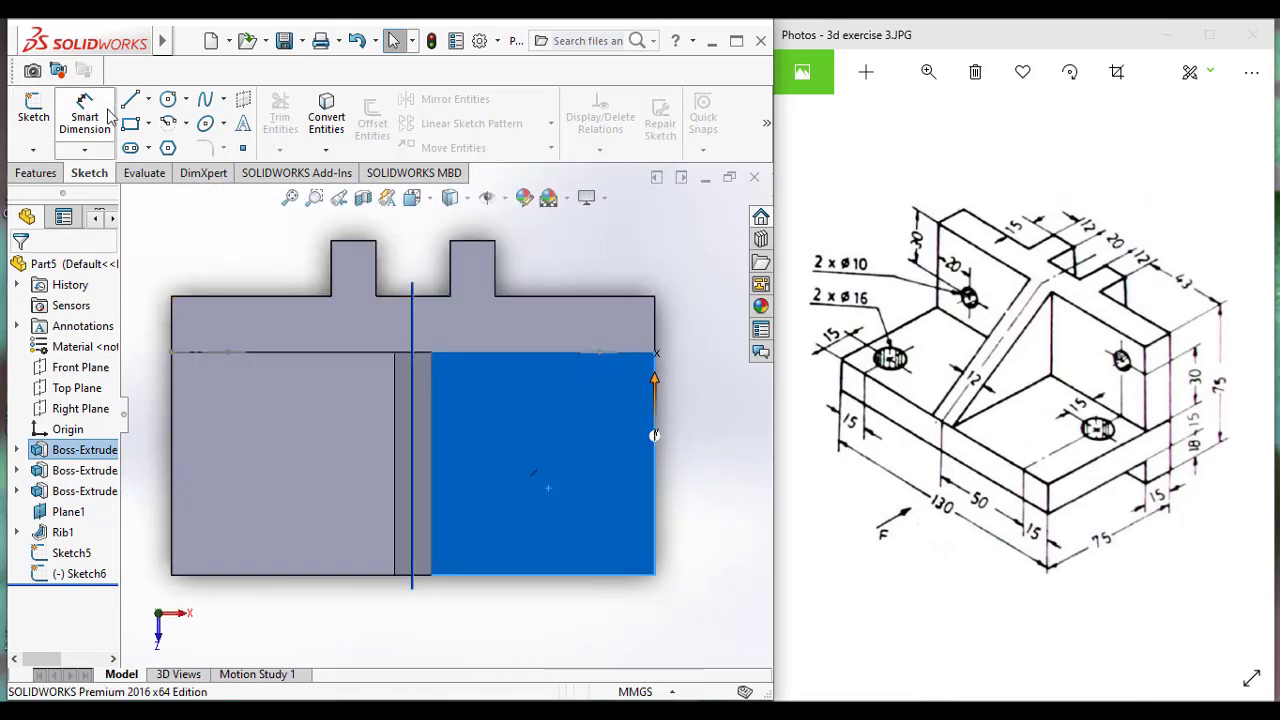
{"action": "left_click", "coordinate": [169, 101]}
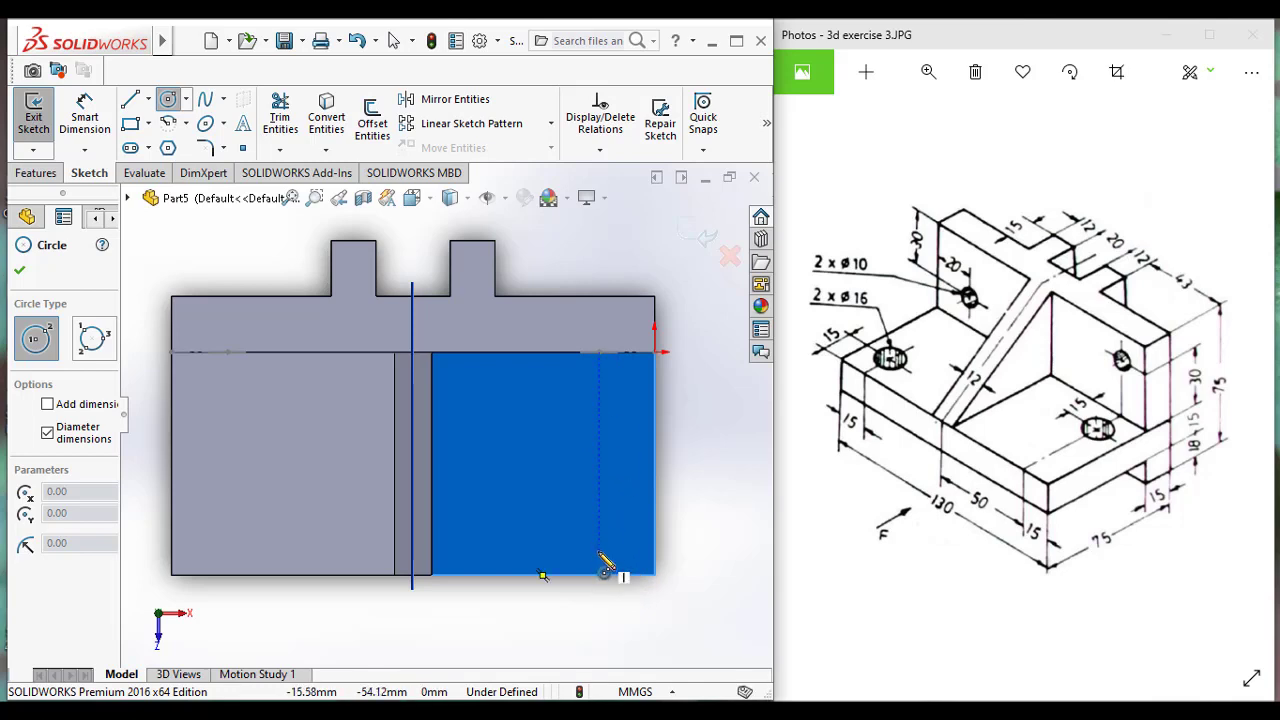
- Draw a vertical construction centerline down from the base's top-right corner
{"action": "left_click", "coordinate": [130, 100]}
{"action": "left_click", "coordinate": [655, 352]}
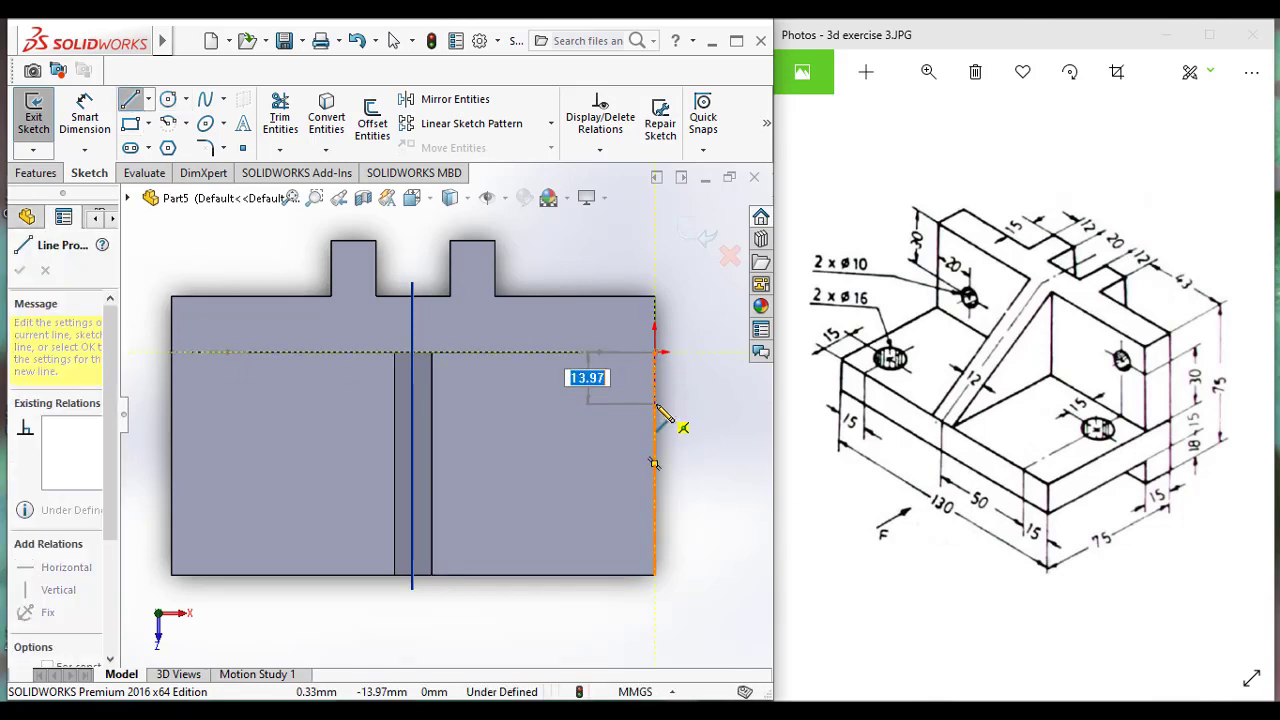
{"action": "key", "text": "Escape"}
{"action": "left_click", "coordinate": [148, 99]}
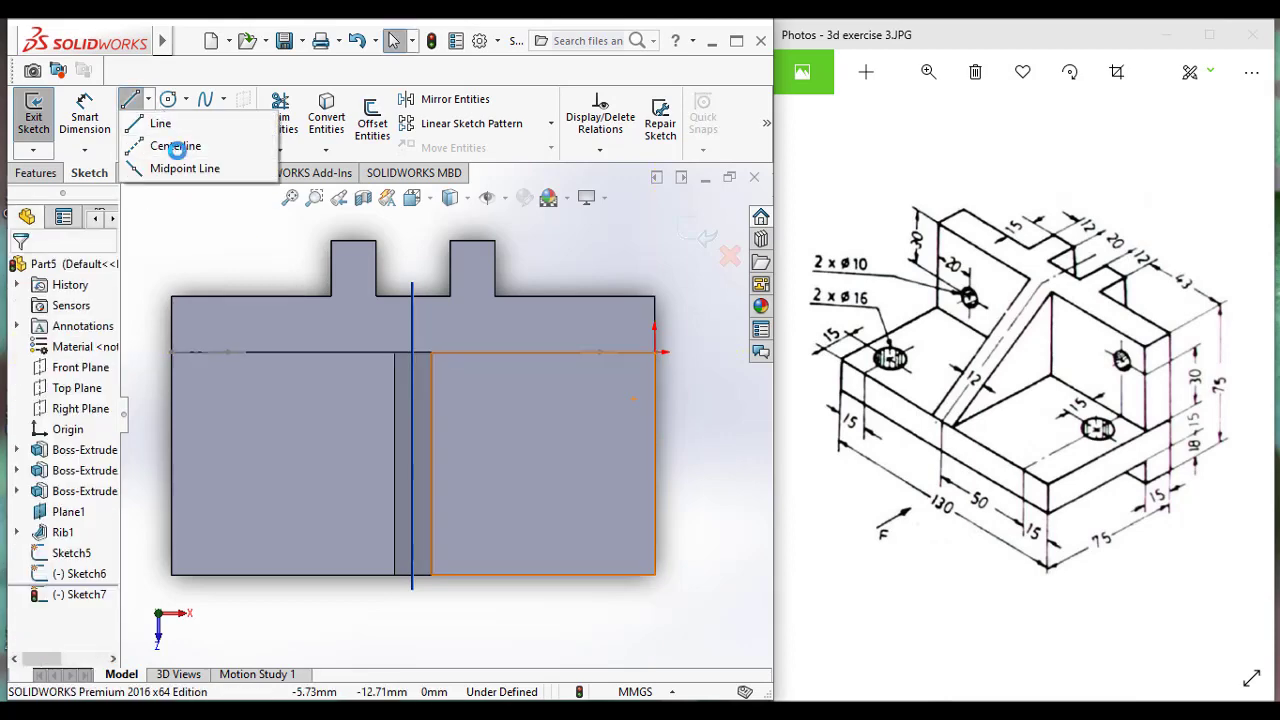
{"action": "left_click", "coordinate": [176, 147]}
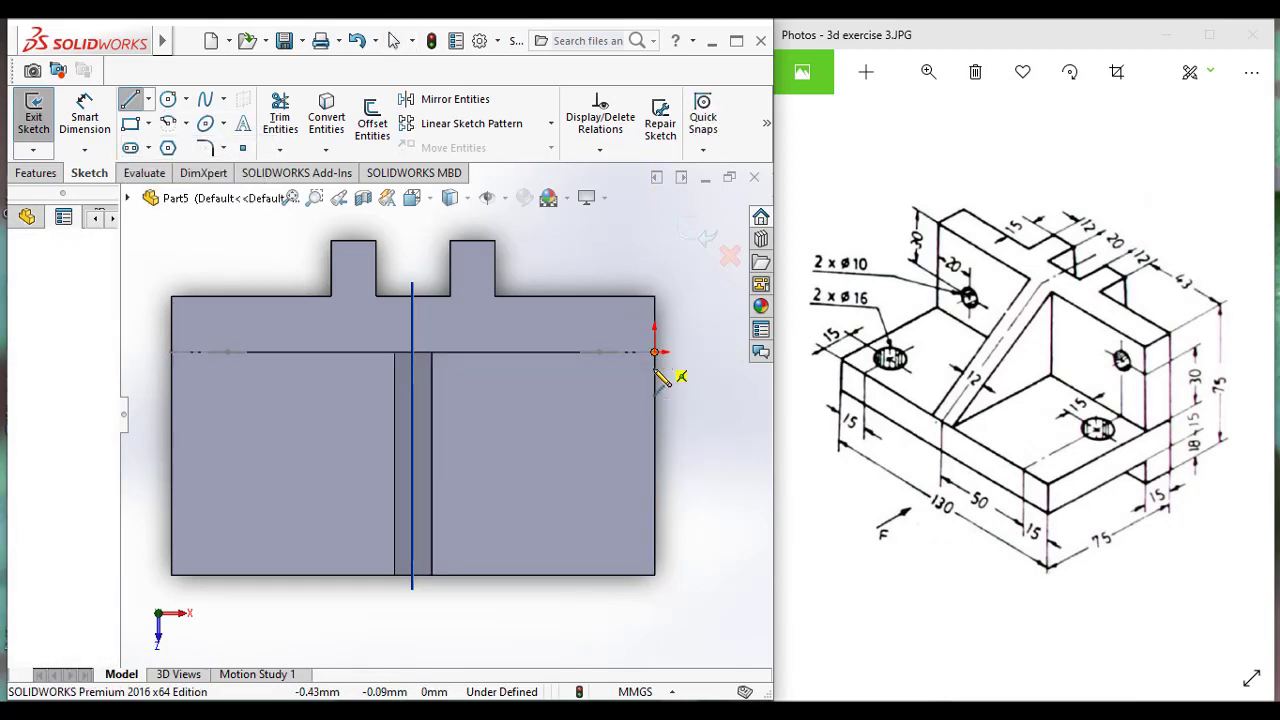
{"action": "left_click", "coordinate": [655, 352]}
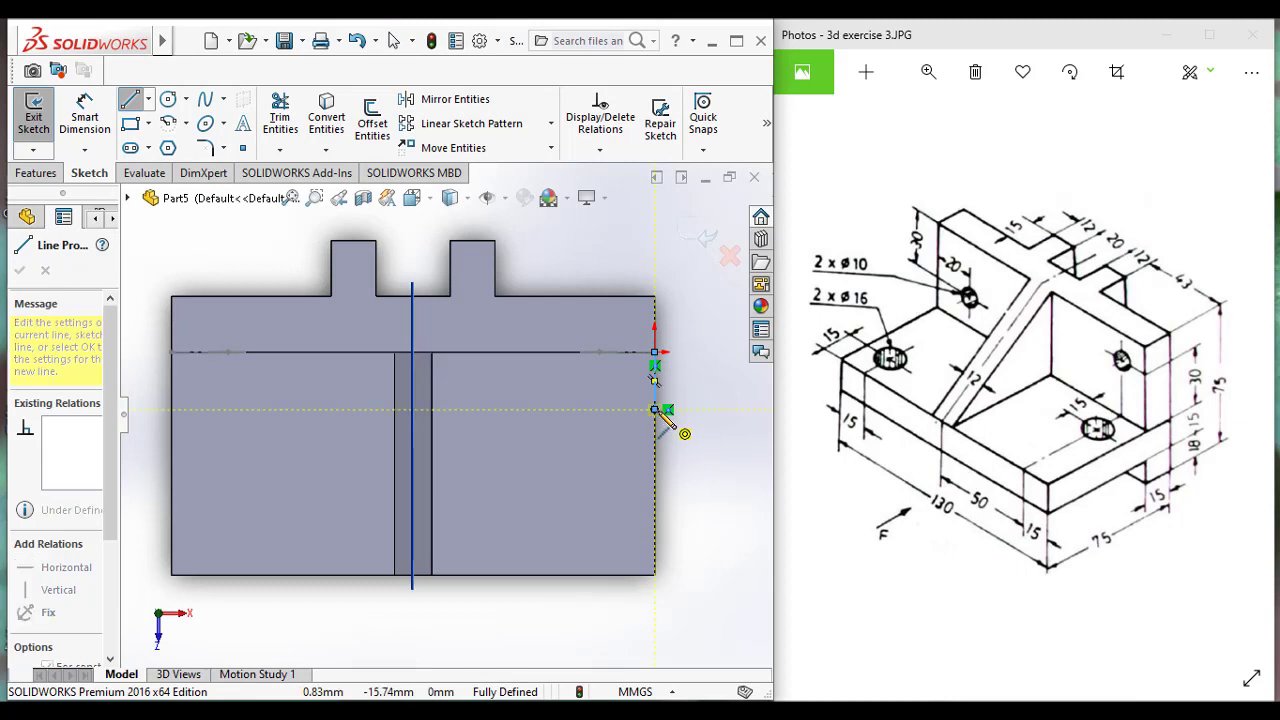
{"action": "left_click", "coordinate": [656, 410]}
{"action": "key", "text": "Escape"}
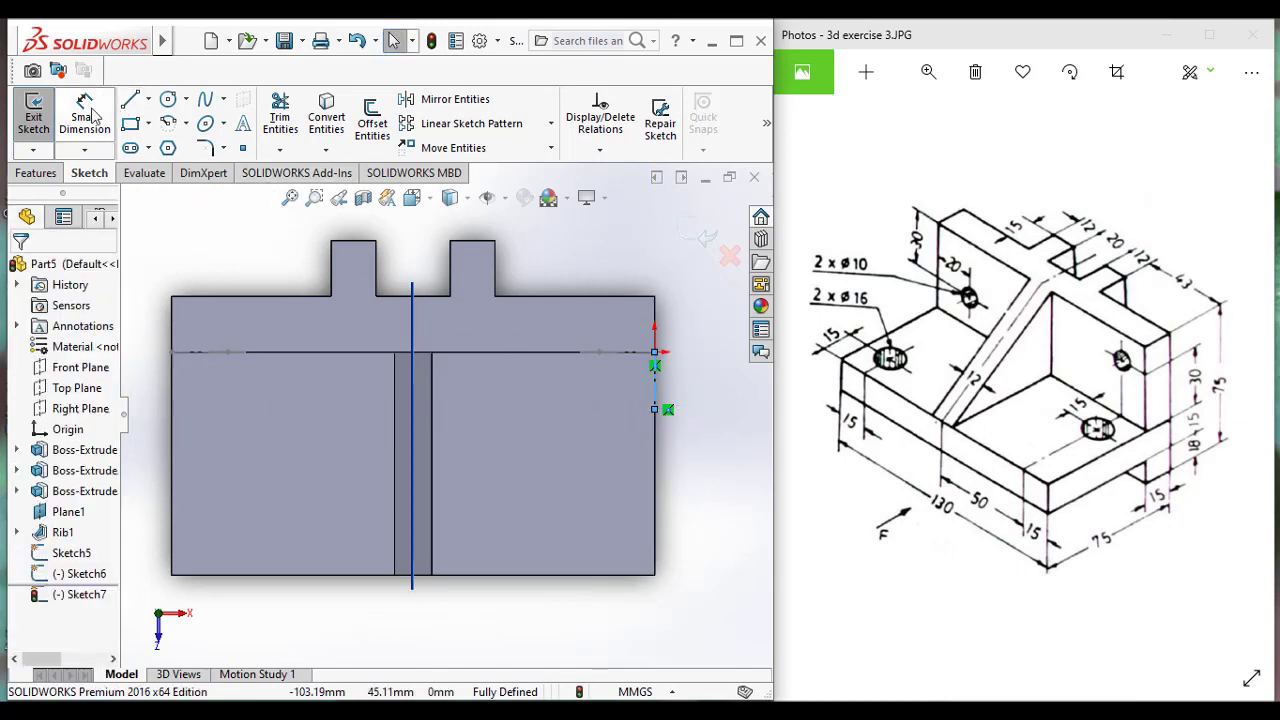
- Dimension the centerline to 15 mm
{"action": "left_click", "coordinate": [90, 115]}
{"action": "left_click", "coordinate": [655, 390]}
{"action": "left_click", "coordinate": [701, 418]}
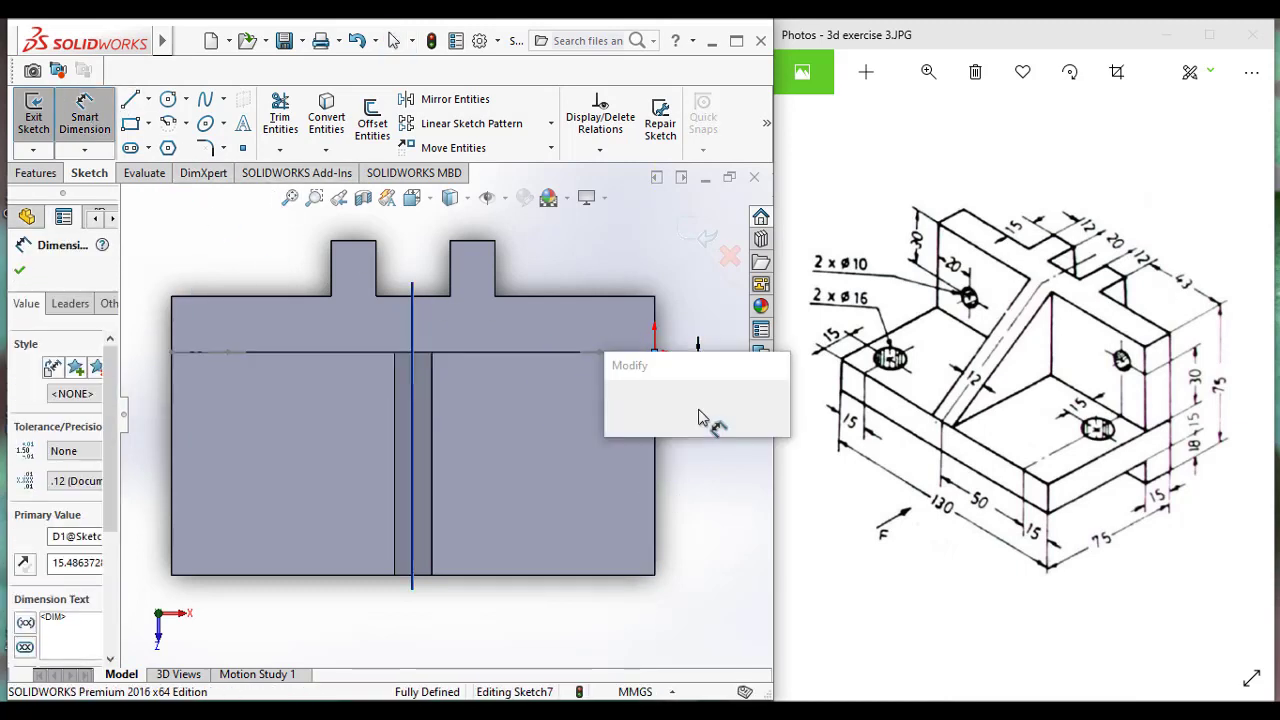
{"action": "type", "text": "15"}
{"action": "key", "text": "Return"}
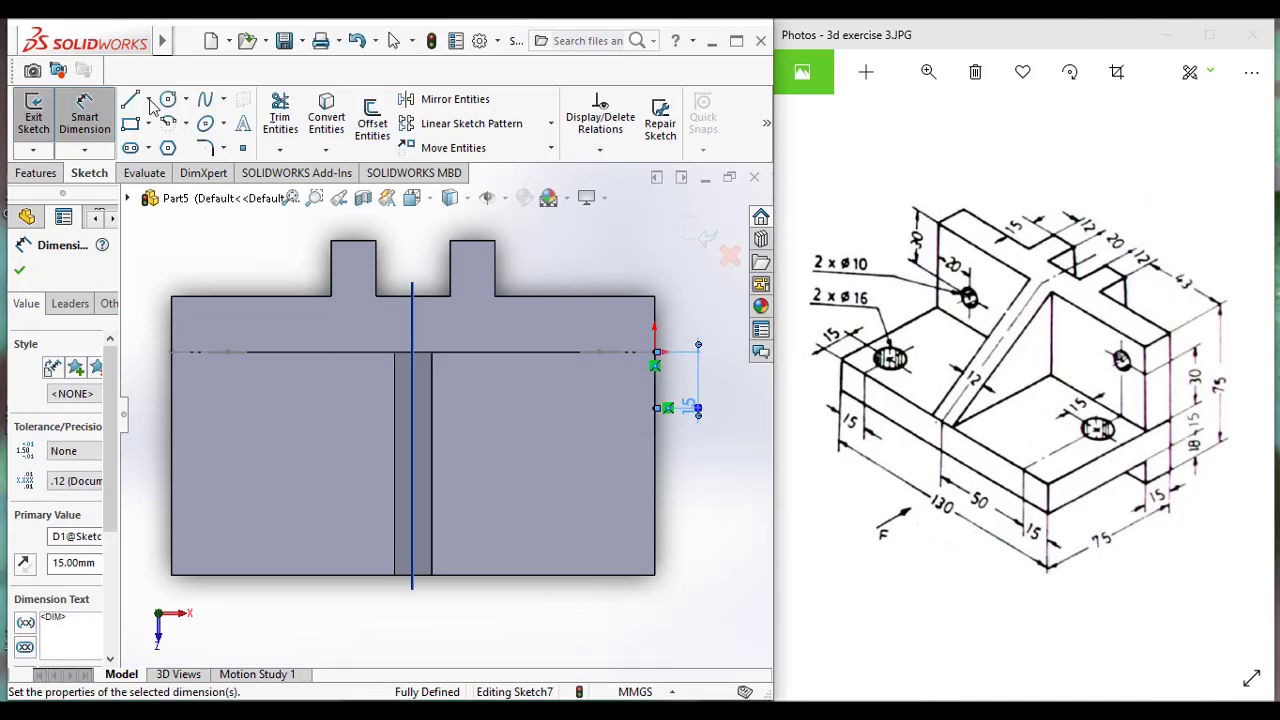
{"action": "left_click", "coordinate": [168, 99]}
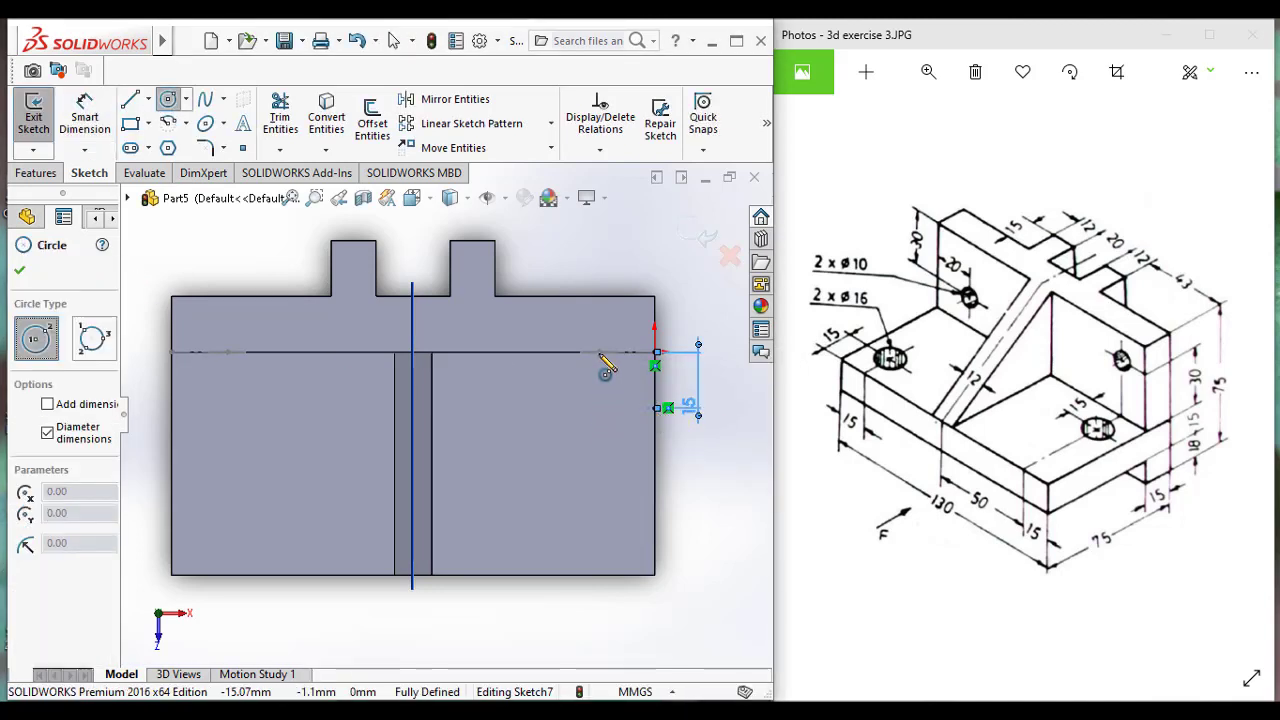
- Sketch a circle at the centerline's lower end and dimension it Ø16
{"action": "left_click", "coordinate": [599, 408]}
{"action": "left_click", "coordinate": [581, 437]}
{"action": "left_click", "coordinate": [85, 115]}
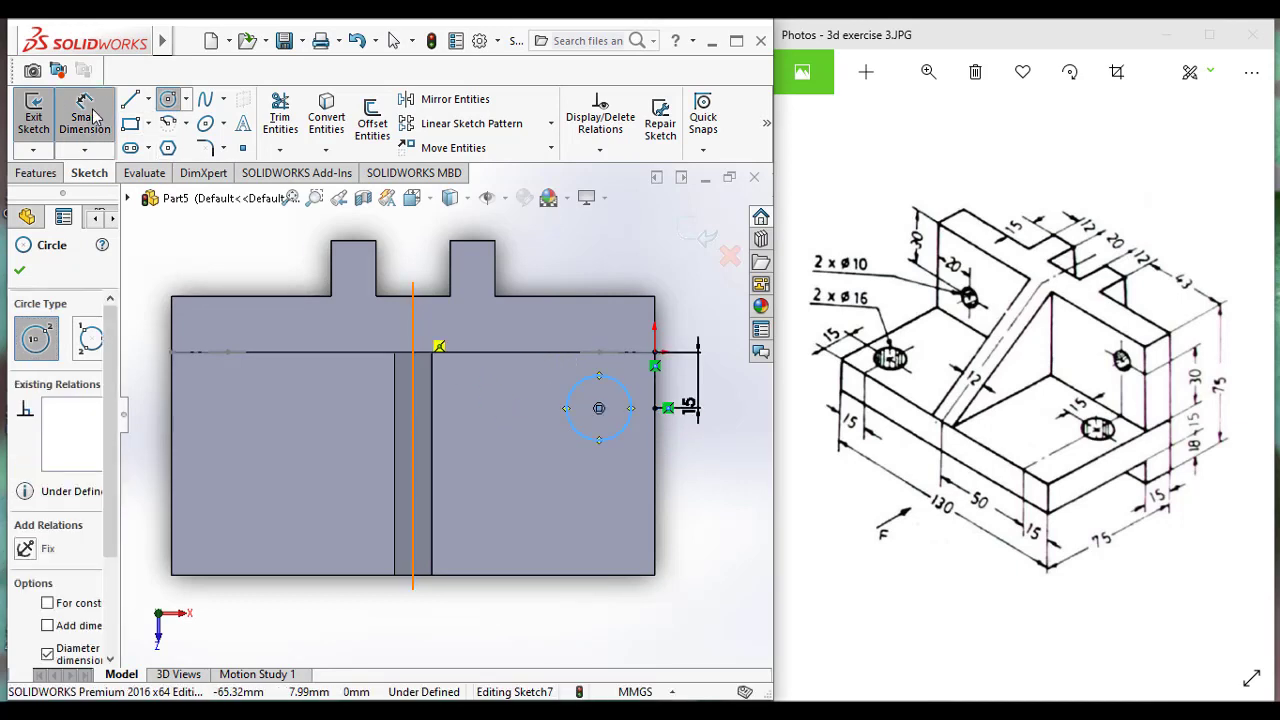
{"action": "left_click", "coordinate": [576, 440]}
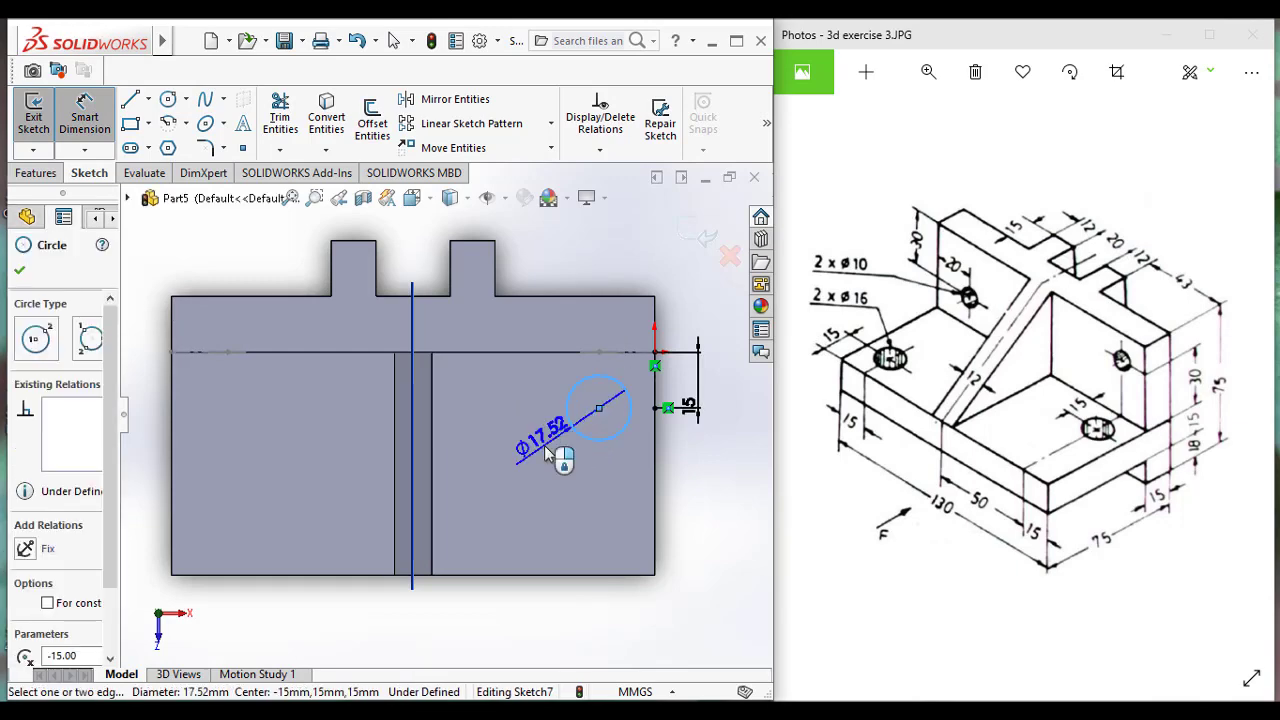
{"action": "left_click", "coordinate": [545, 453]}
{"action": "type", "text": "16"}
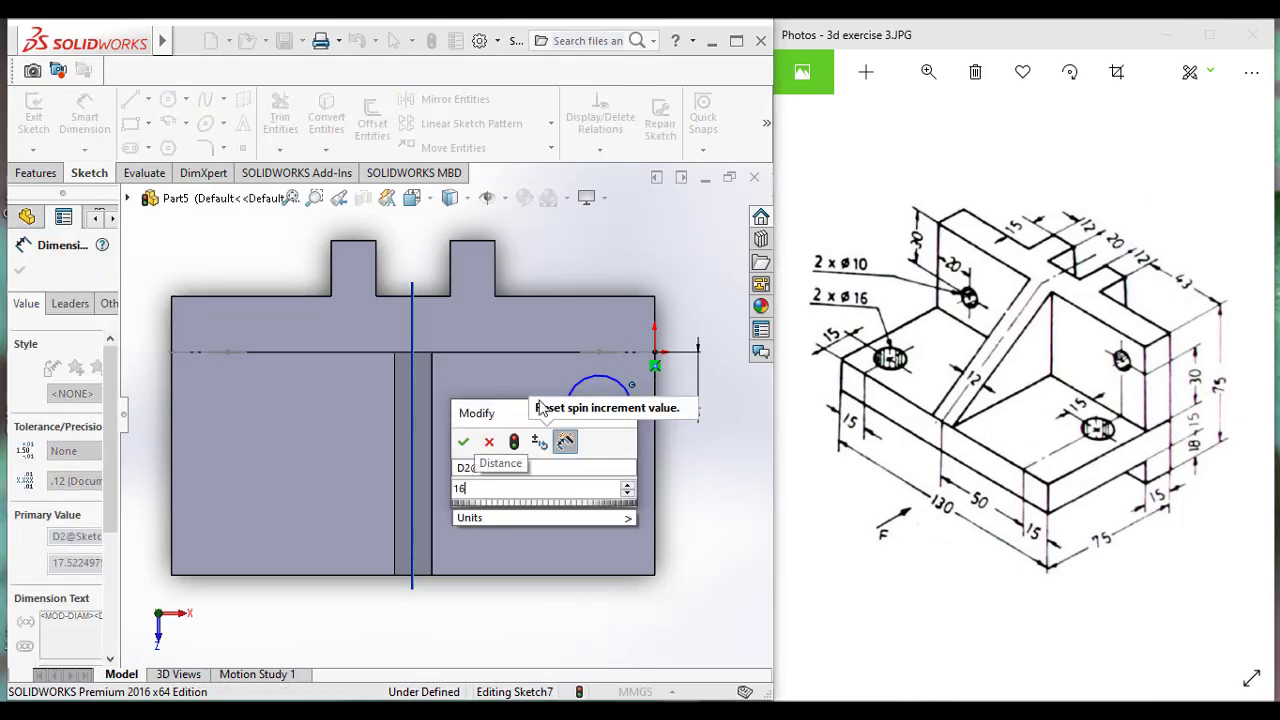
{"action": "left_click", "coordinate": [476, 435]}
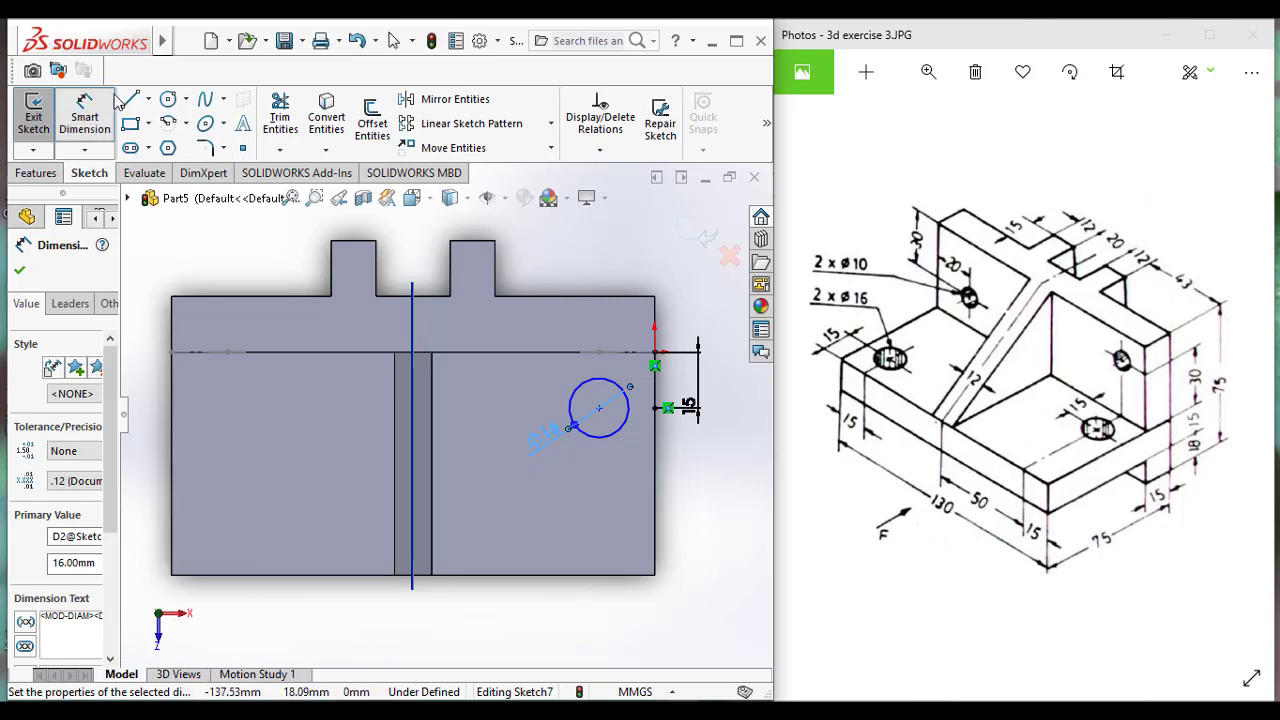
- Add a 15 mm construction centerline up from the base's lower-left corner
{"action": "left_click", "coordinate": [150, 100]}
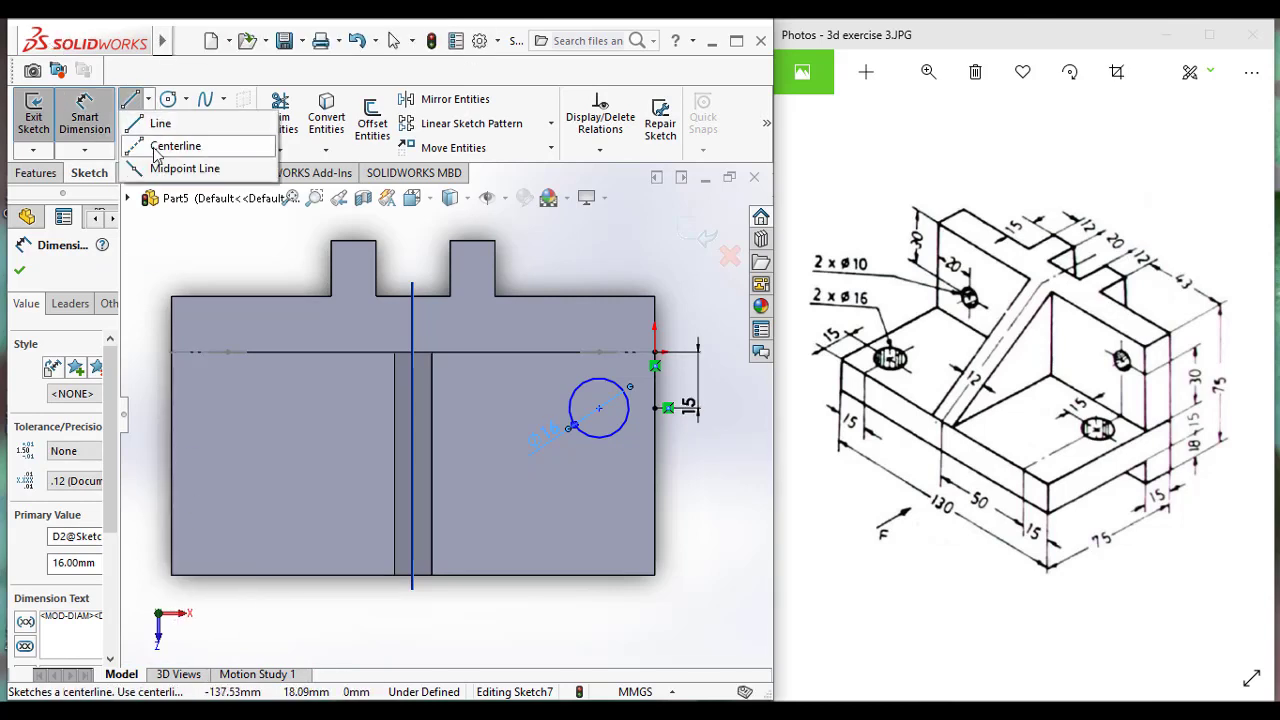
{"action": "left_click", "coordinate": [155, 148]}
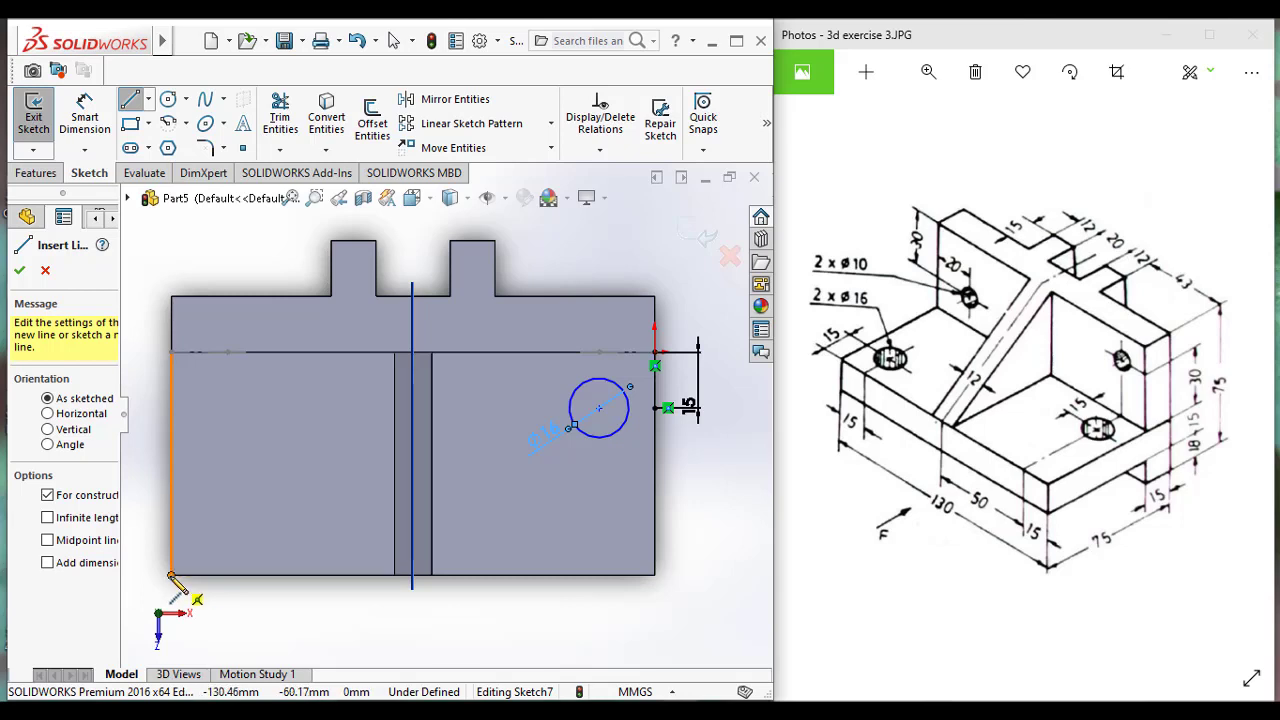
{"action": "left_click", "coordinate": [171, 575]}
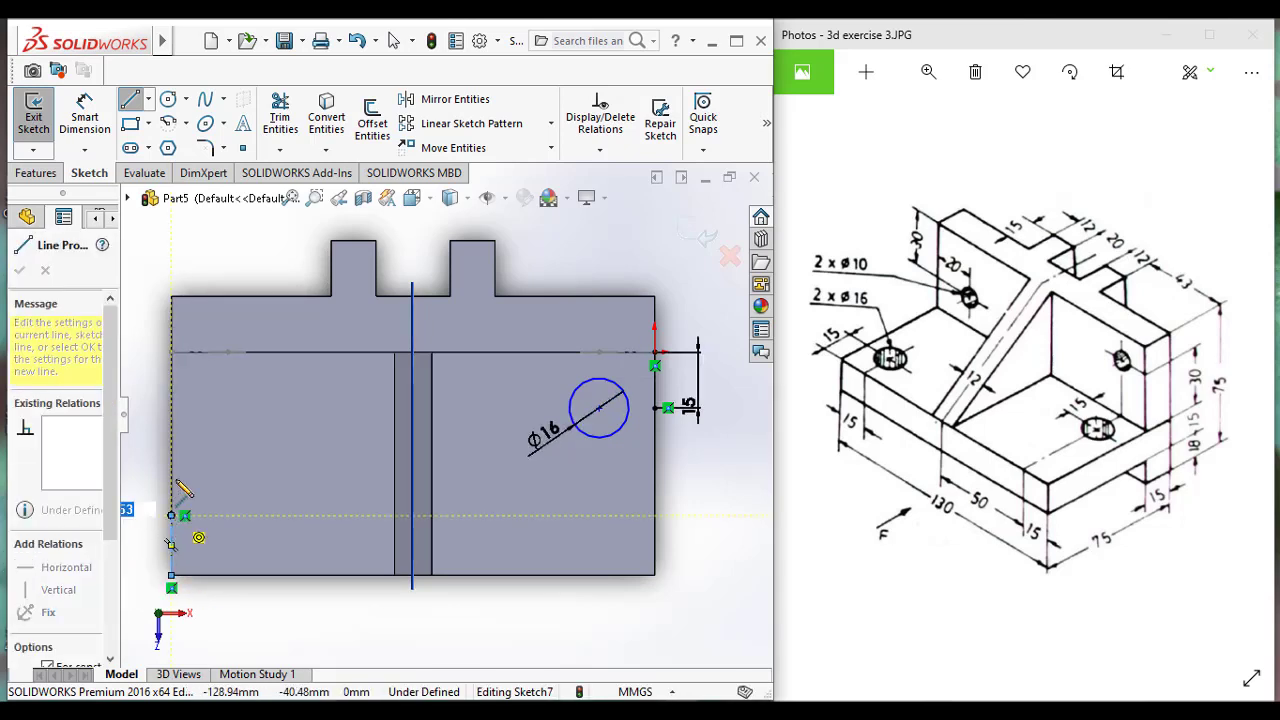
{"action": "left_click", "coordinate": [171, 515]}
{"action": "left_click", "coordinate": [88, 128]}
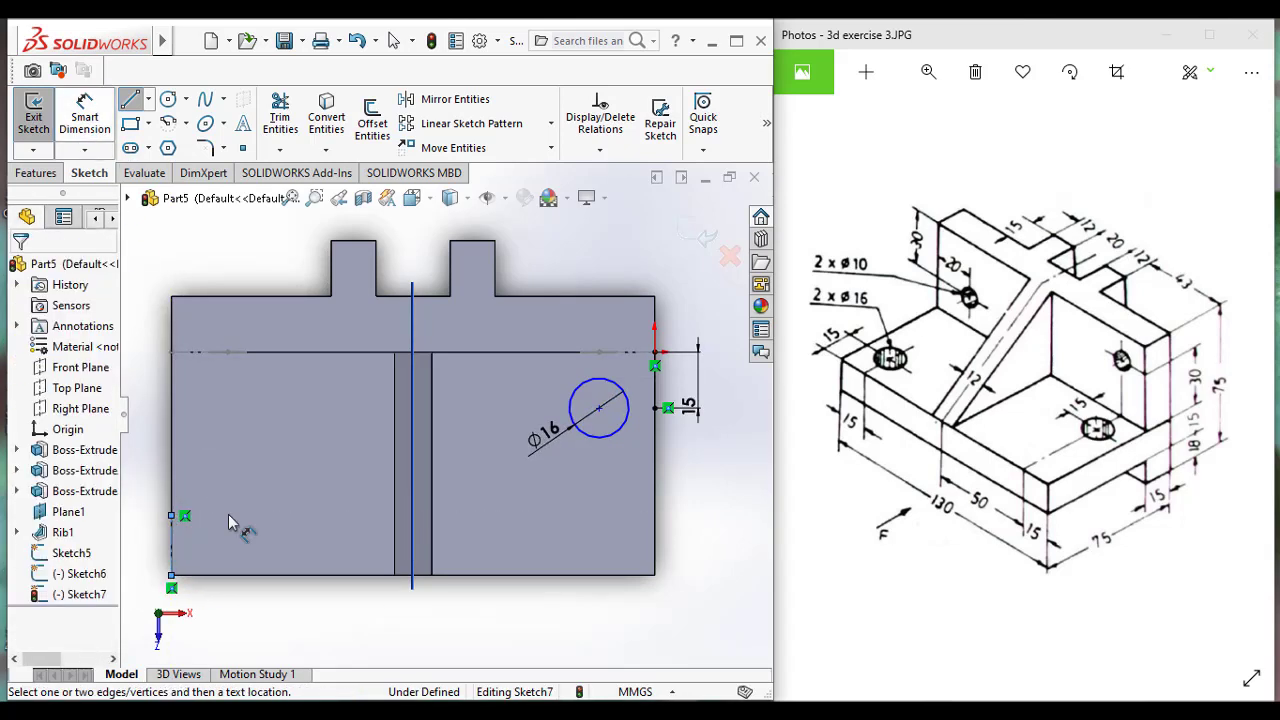
{"action": "left_click", "coordinate": [171, 530]}
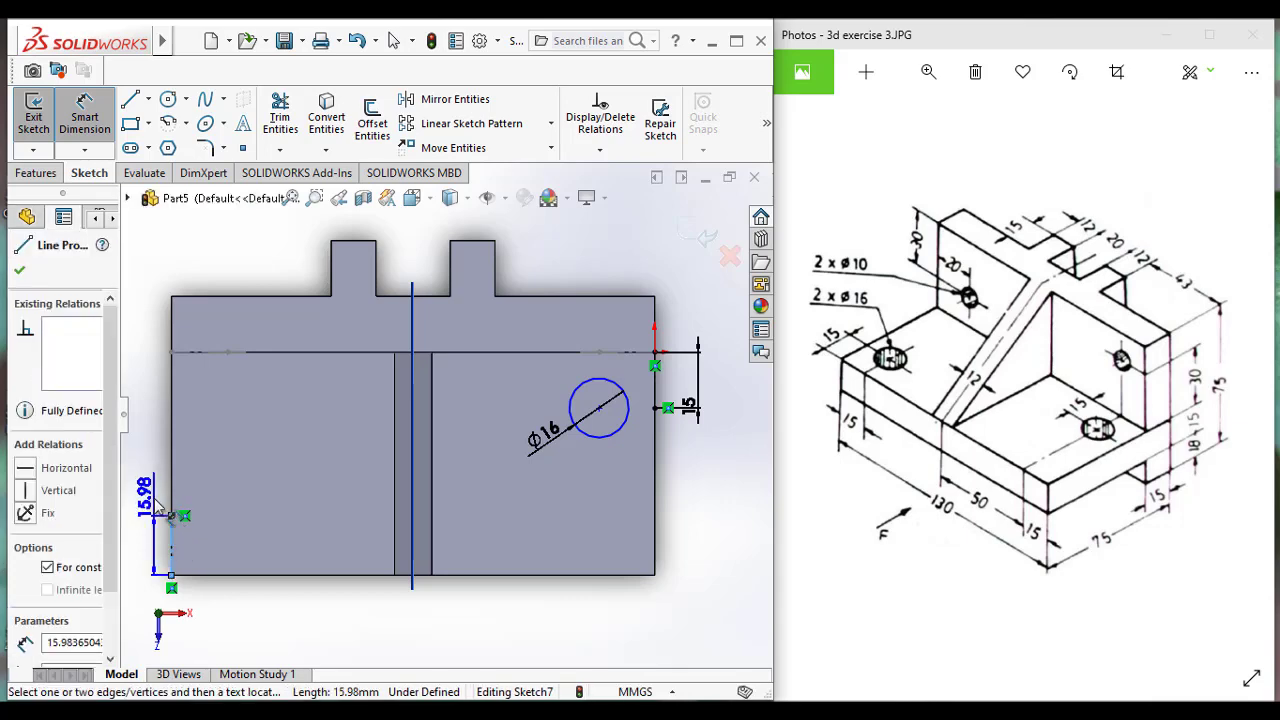
{"action": "left_click", "coordinate": [155, 508]}
{"action": "type", "text": "15"}
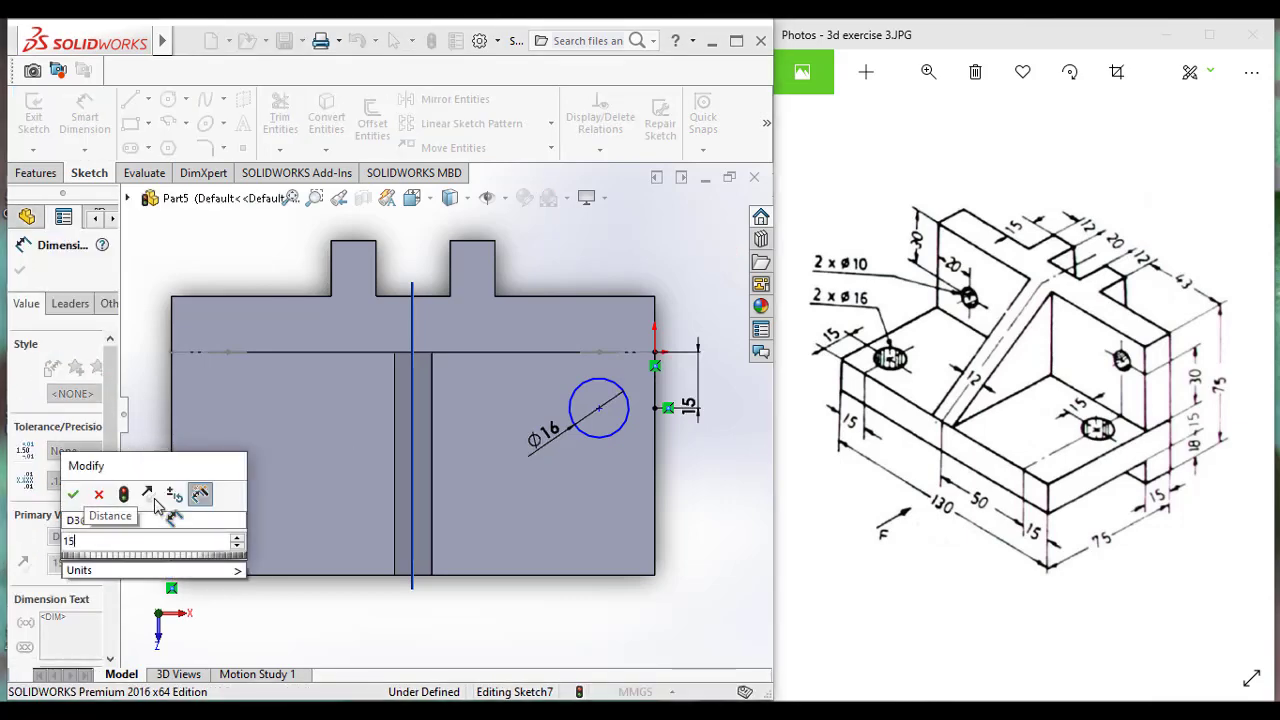
{"action": "key", "text": "Return"}
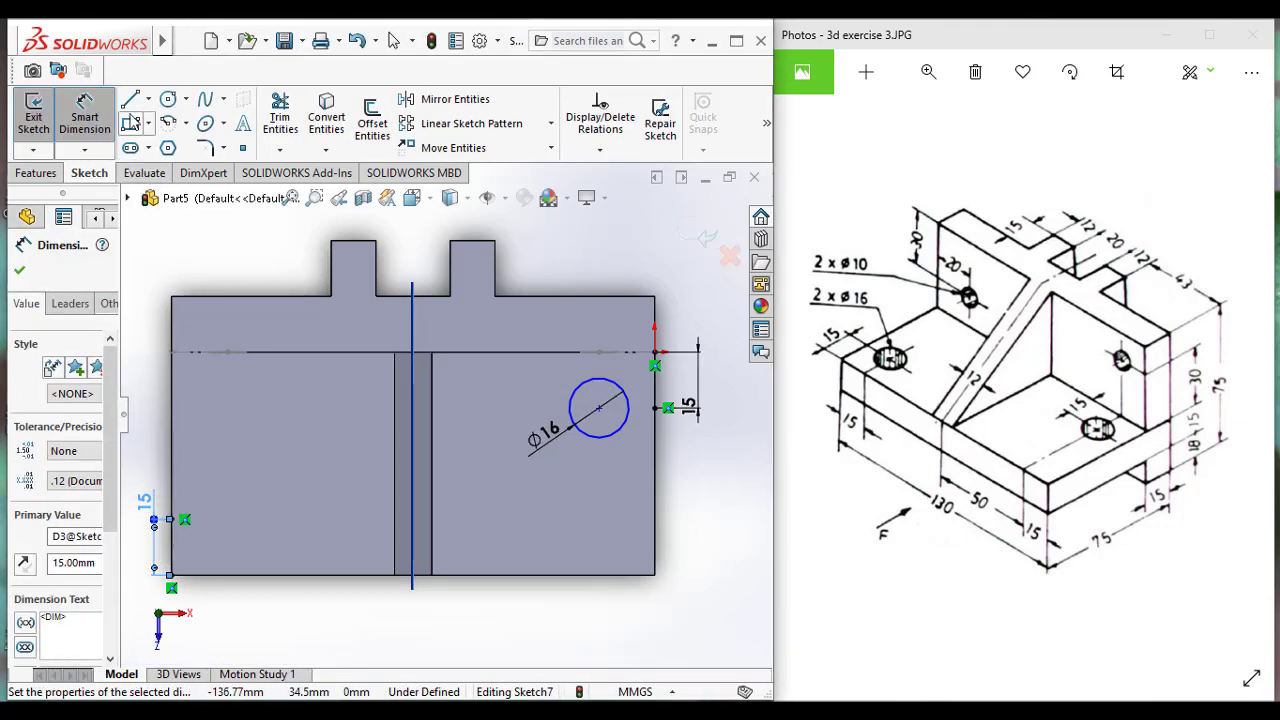
- Sketch a second Ø16 circle at the top end of the left centerline
{"action": "left_click", "coordinate": [168, 100]}
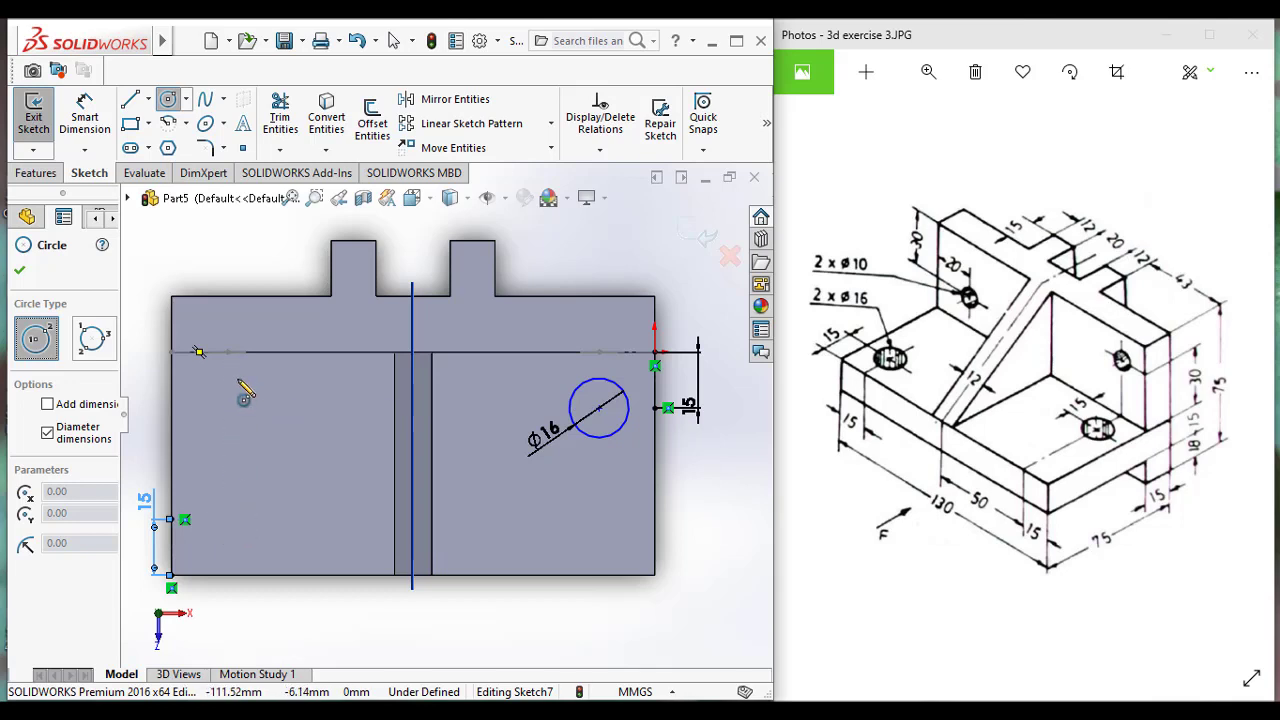
{"action": "left_click", "coordinate": [228, 519]}
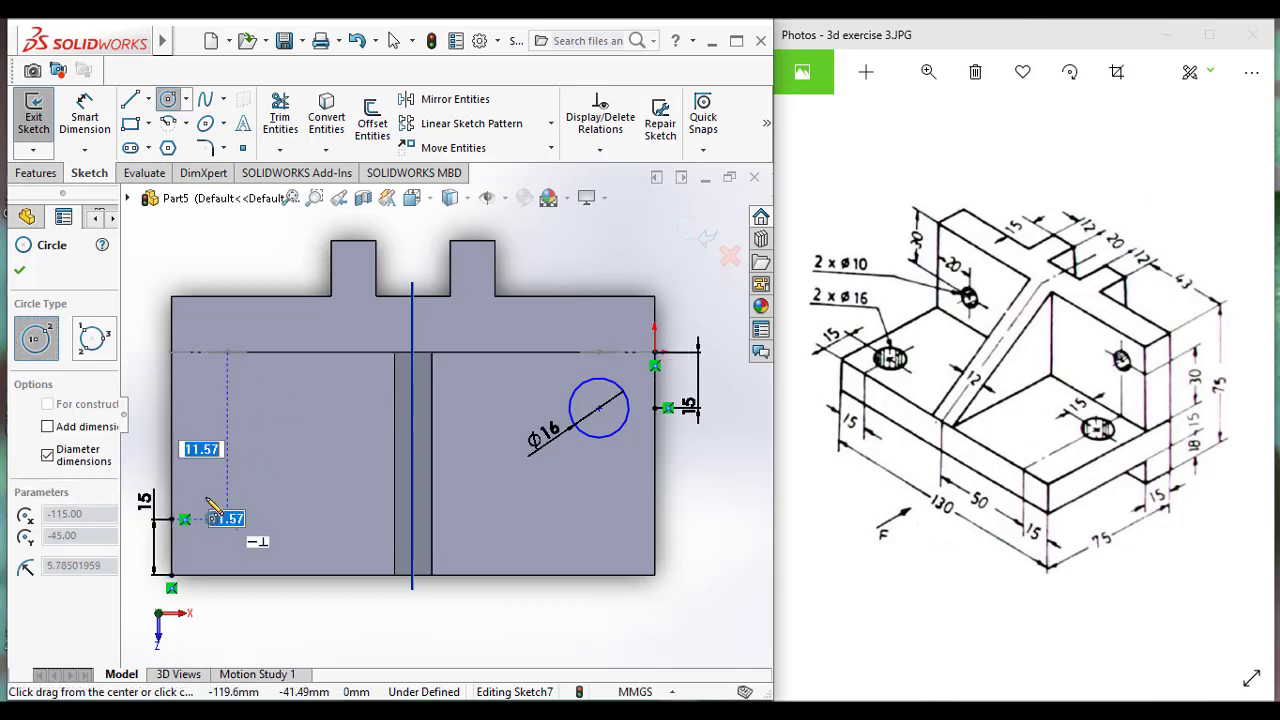
{"action": "left_click", "coordinate": [261, 519]}
{"action": "left_click", "coordinate": [77, 128]}
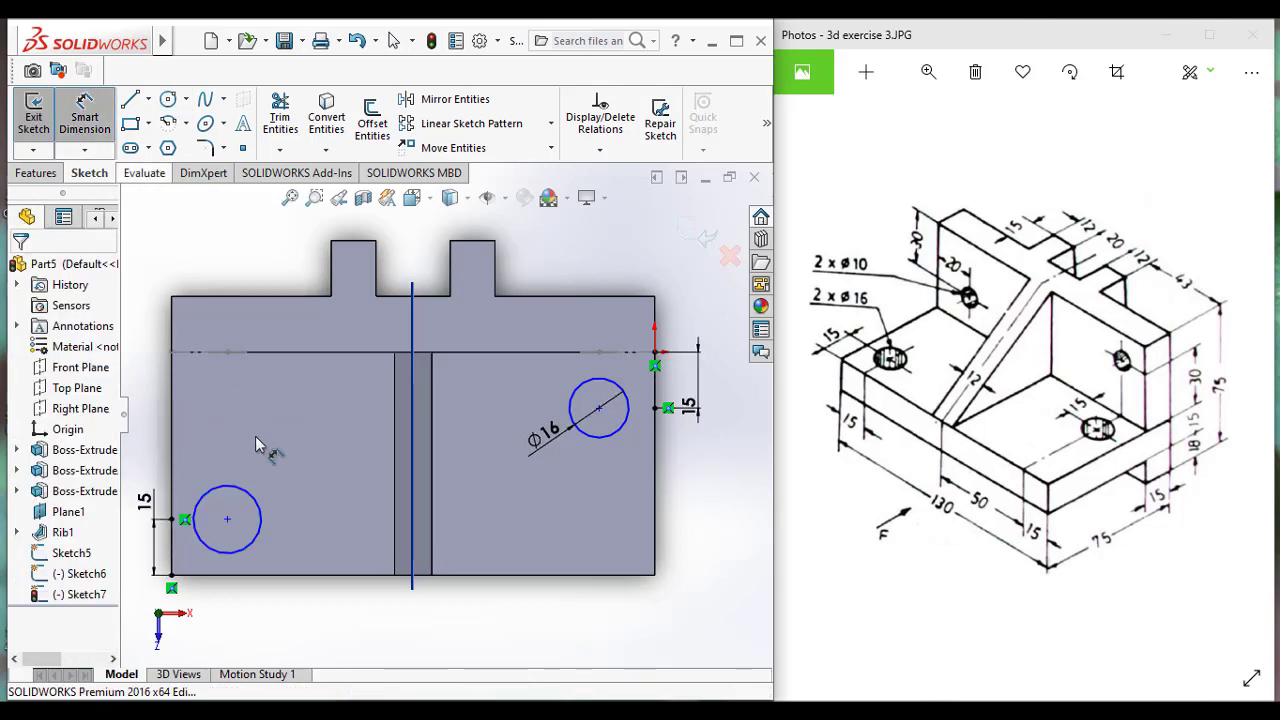
{"action": "left_click", "coordinate": [257, 514]}
{"action": "left_click", "coordinate": [297, 470]}
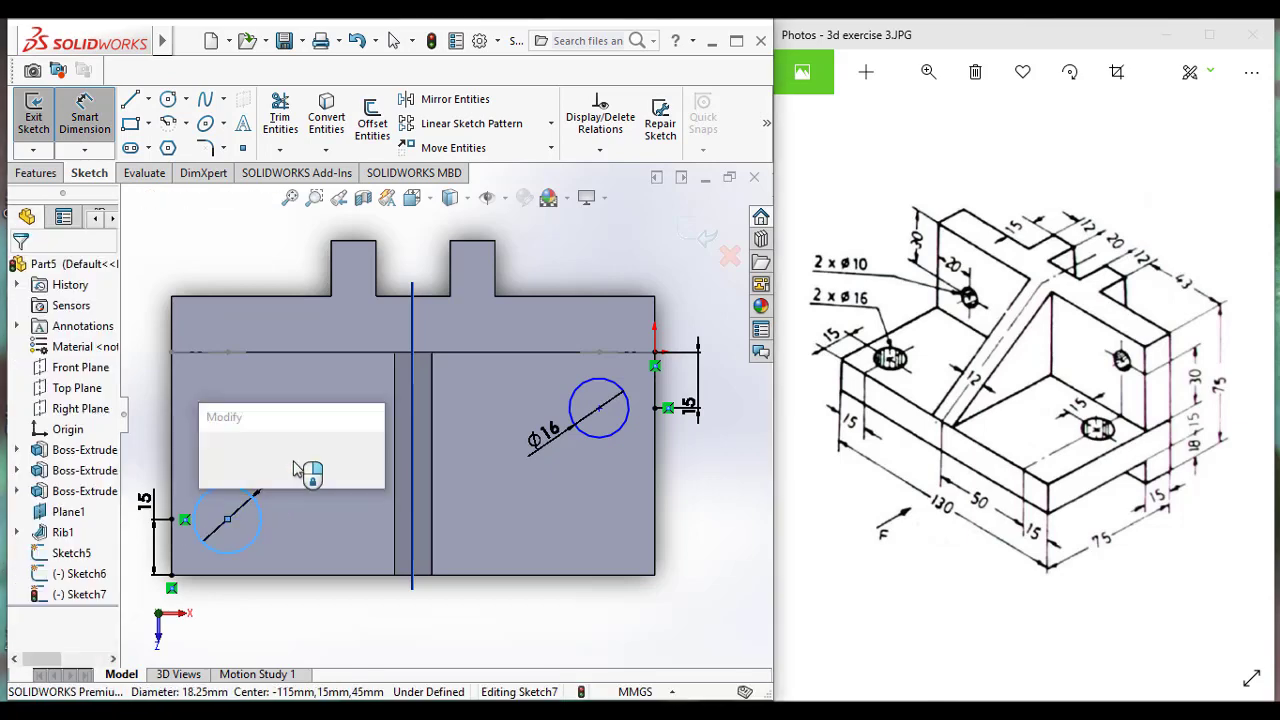
{"action": "type", "text": "16"}
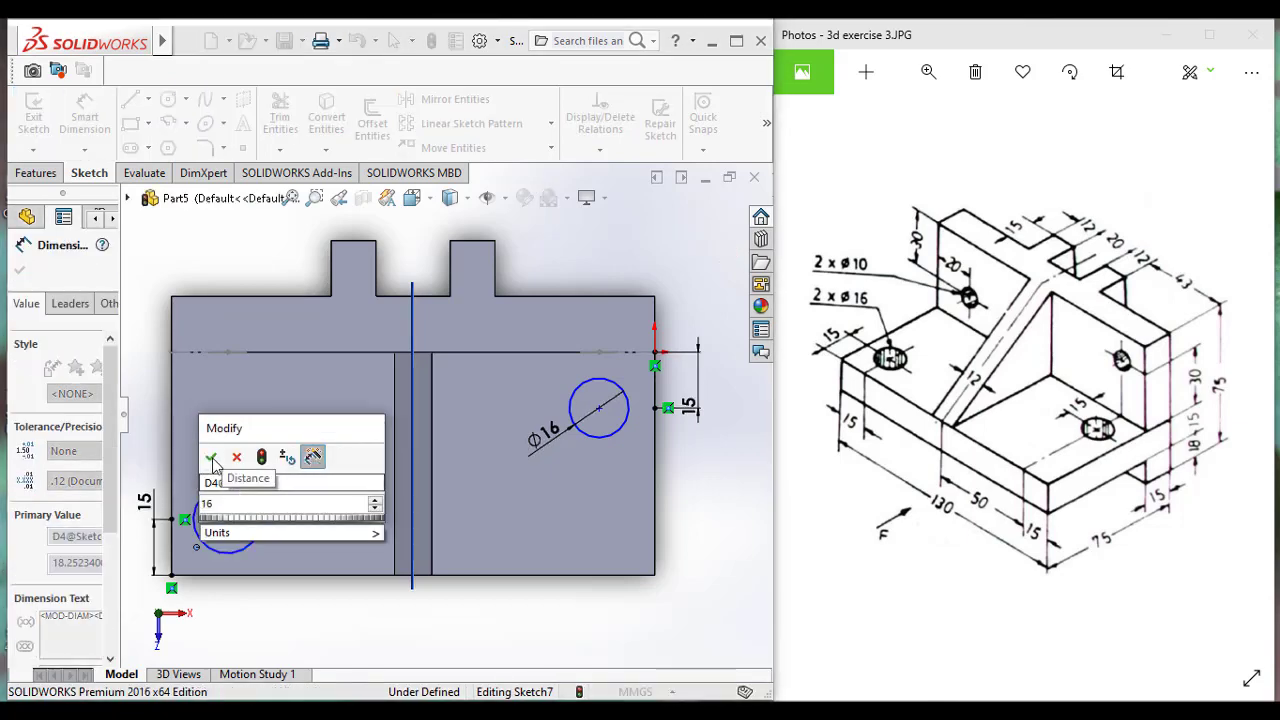
{"action": "left_click", "coordinate": [211, 456]}
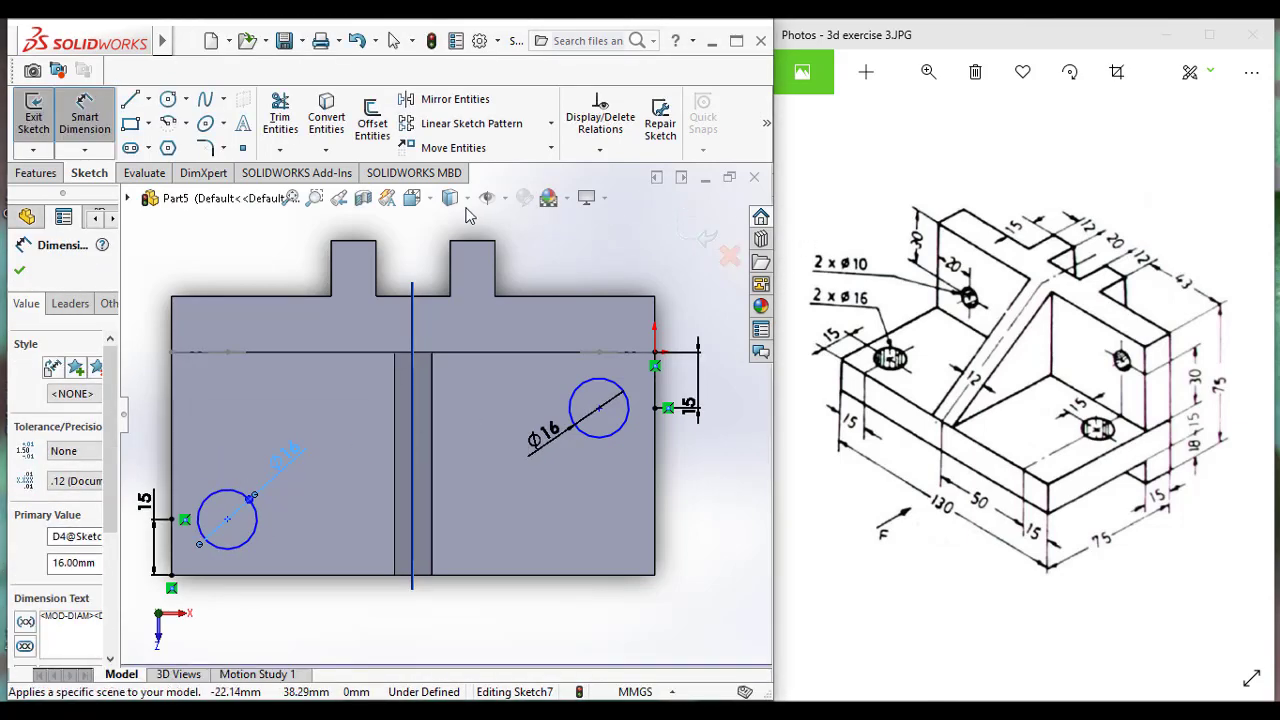
- Switch to the Trimetric view and select Sketch5
{"action": "left_click", "coordinate": [412, 197]}
{"action": "left_click", "coordinate": [517, 251]}
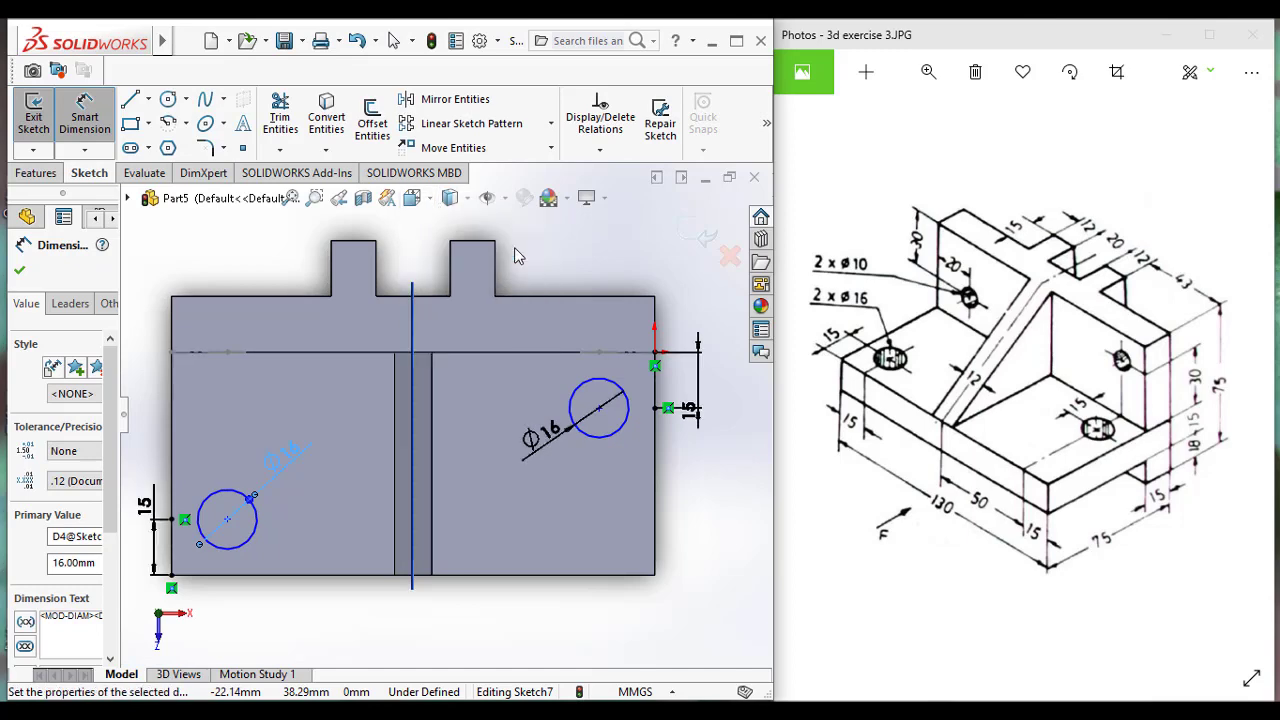
{"action": "left_click", "coordinate": [660, 300]}
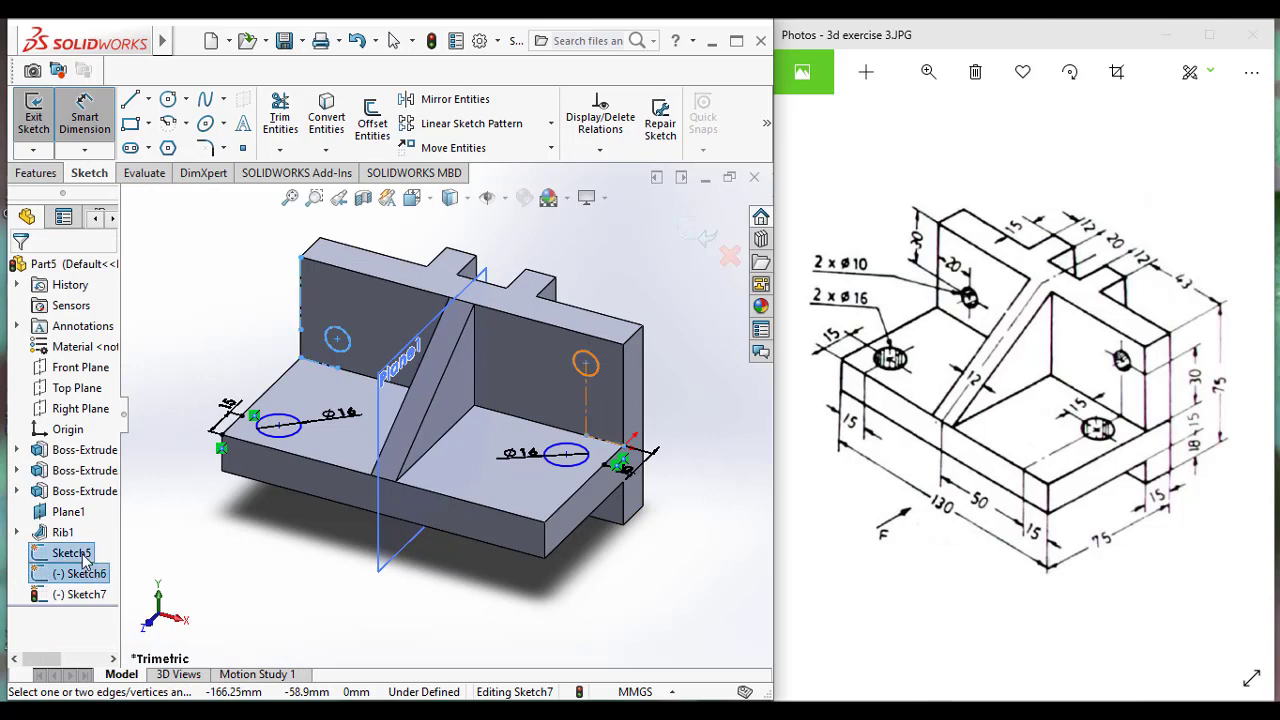
- Exit the hole sketch and select Sketch5, Sketch6 and Sketch7
{"action": "left_click", "coordinate": [82, 594], "text": "ctrl"}
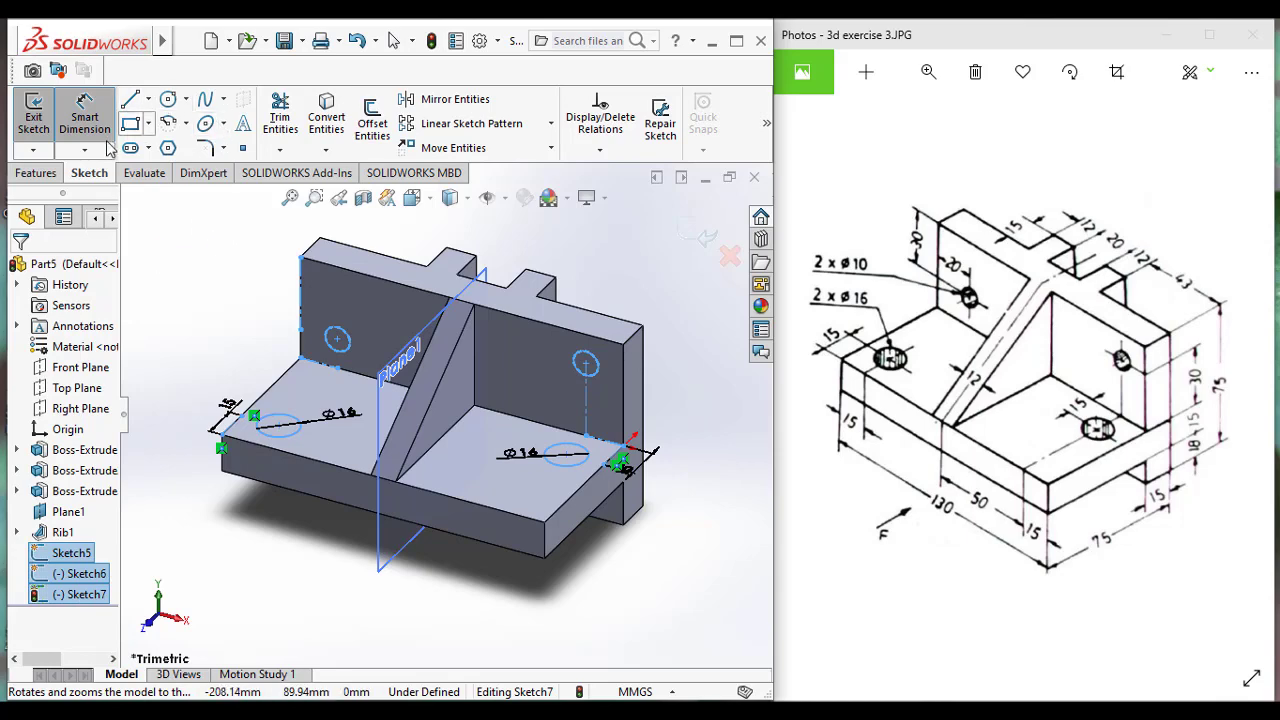
{"action": "left_click", "coordinate": [30, 135]}
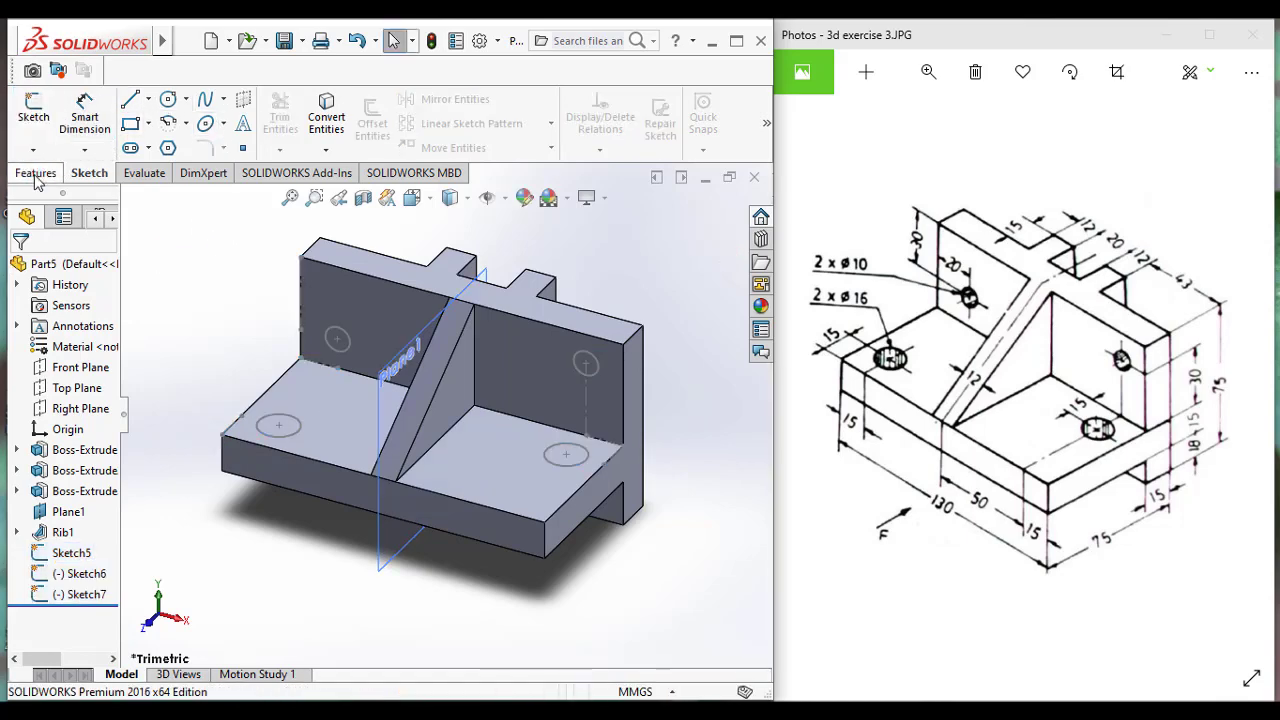
{"action": "left_click", "coordinate": [72, 553]}
{"action": "left_click", "coordinate": [80, 573], "text": "ctrl"}
{"action": "left_click", "coordinate": [80, 594], "text": "ctrl"}
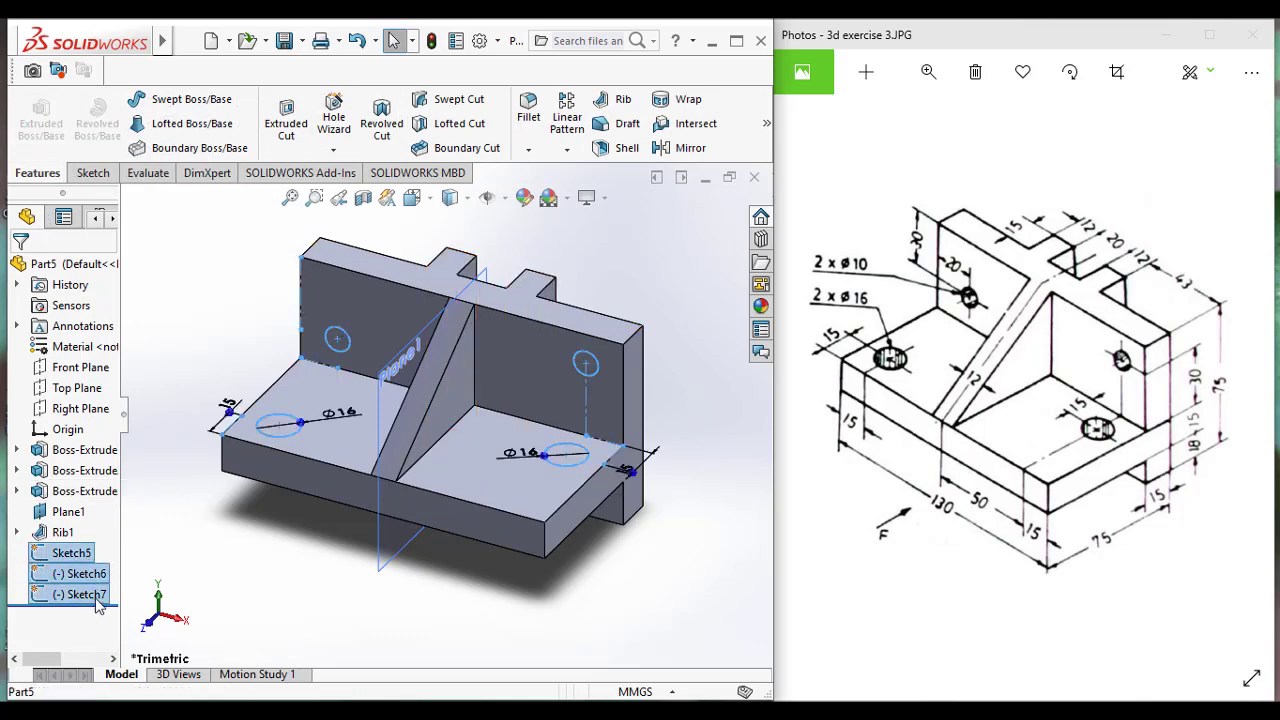
{"action": "left_click", "coordinate": [93, 173]}
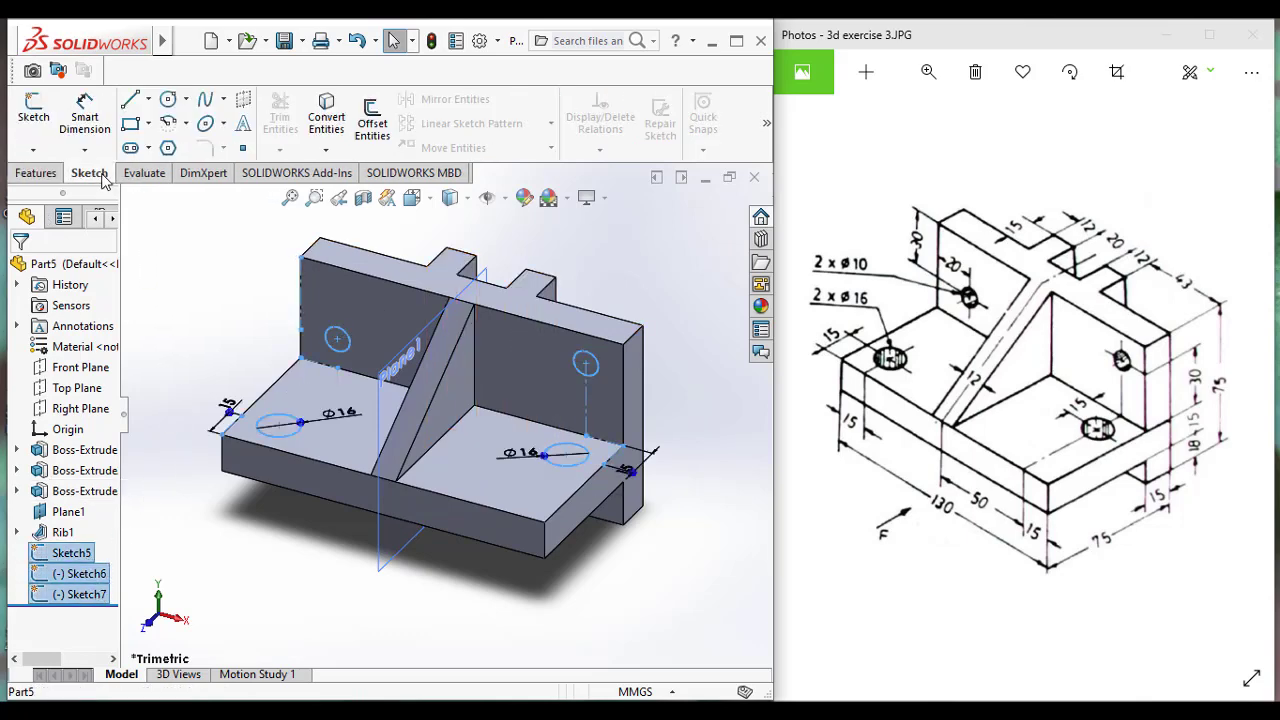
{"action": "left_click", "coordinate": [52, 175]}
- Extrude-cut the left ø16 circle through the base, creating Cut-Extrude1
{"action": "left_click", "coordinate": [290, 112]}
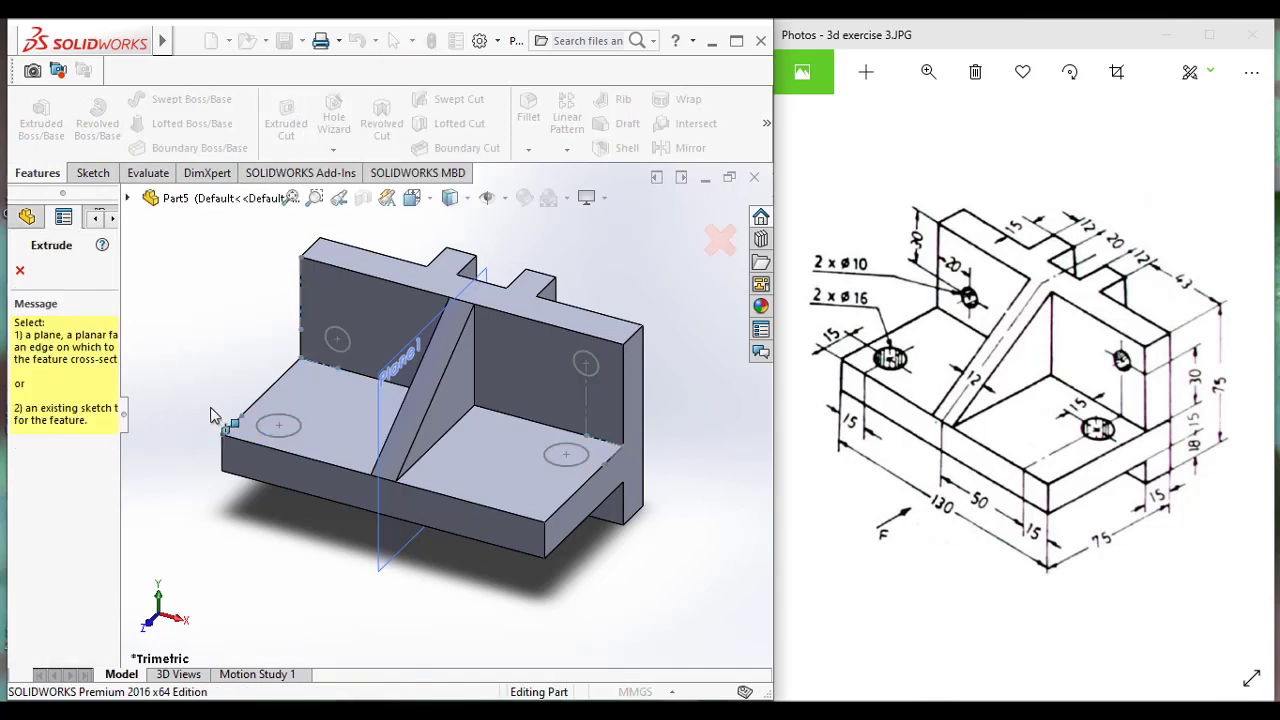
{"action": "left_click", "coordinate": [293, 443]}
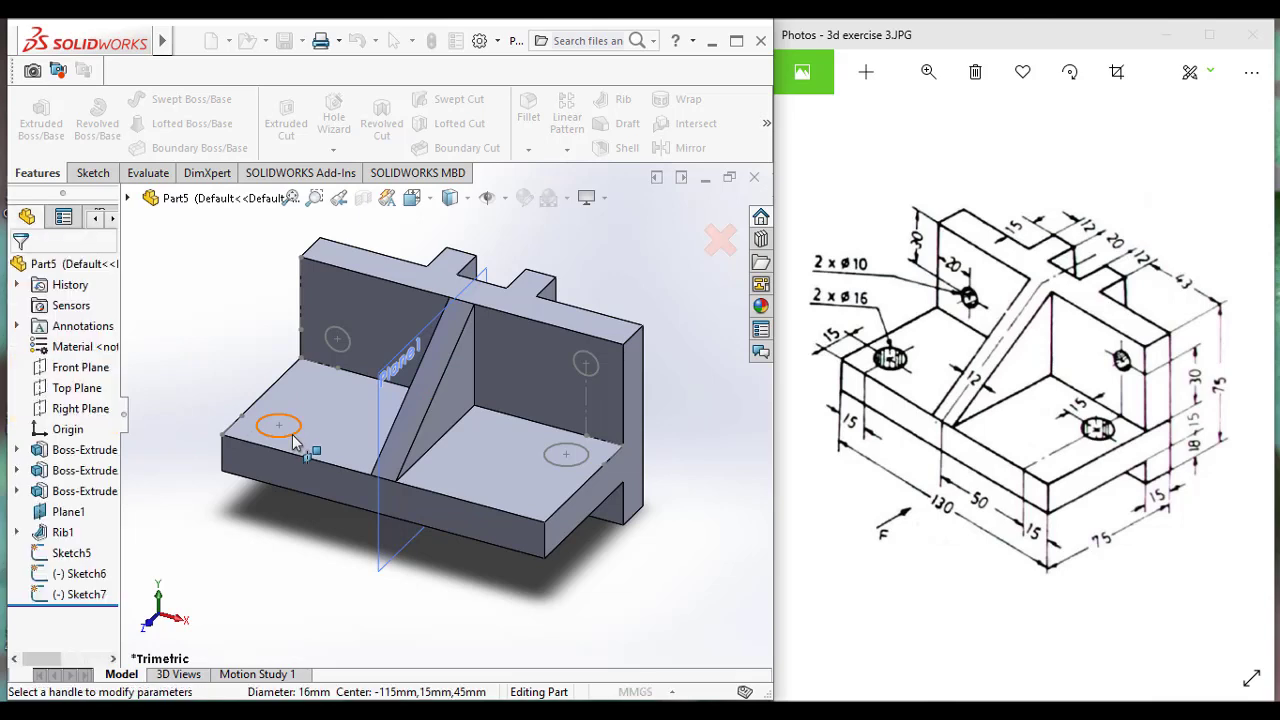
{"action": "left_click", "coordinate": [290, 428]}
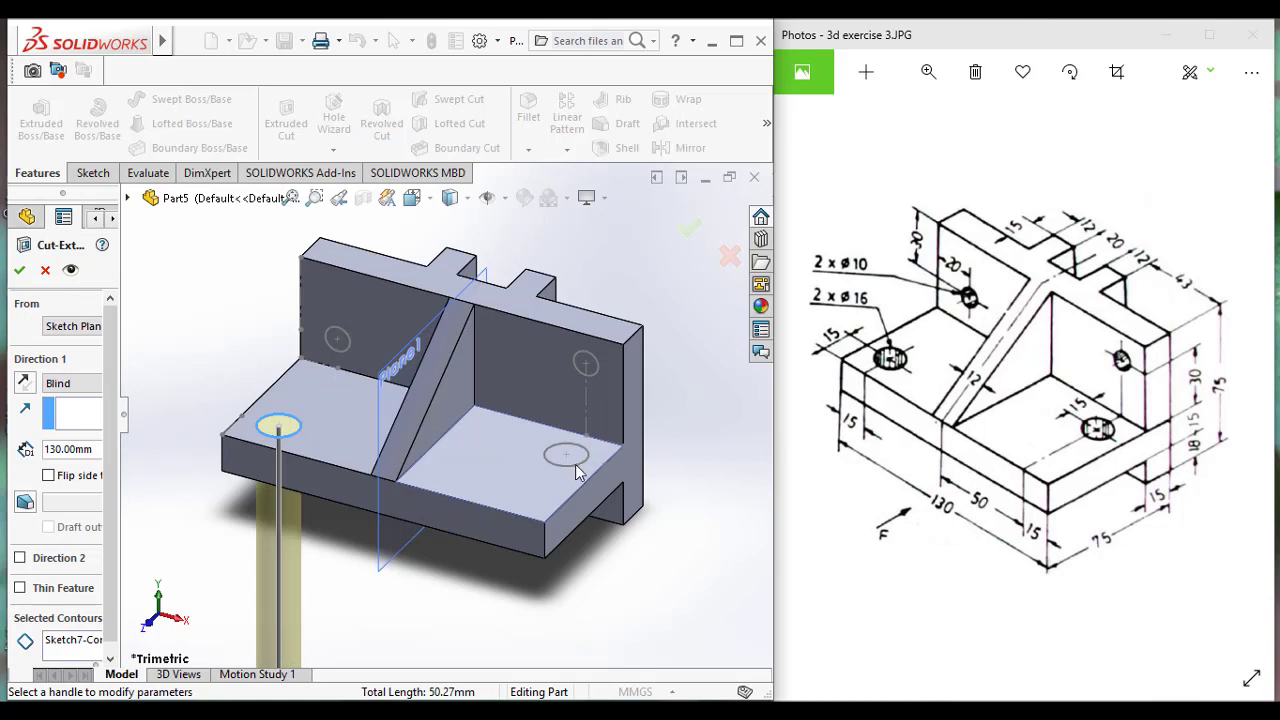
{"action": "left_click", "coordinate": [127, 198]}
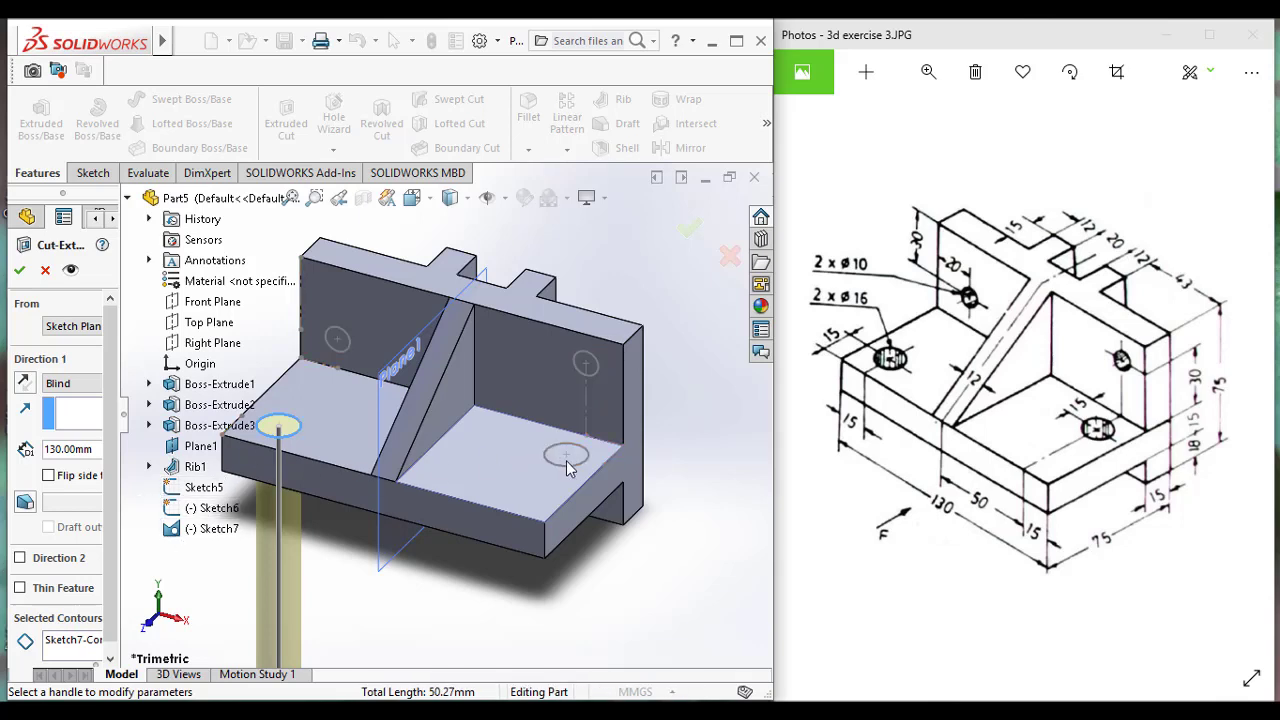
{"action": "left_click", "coordinate": [19, 272]}
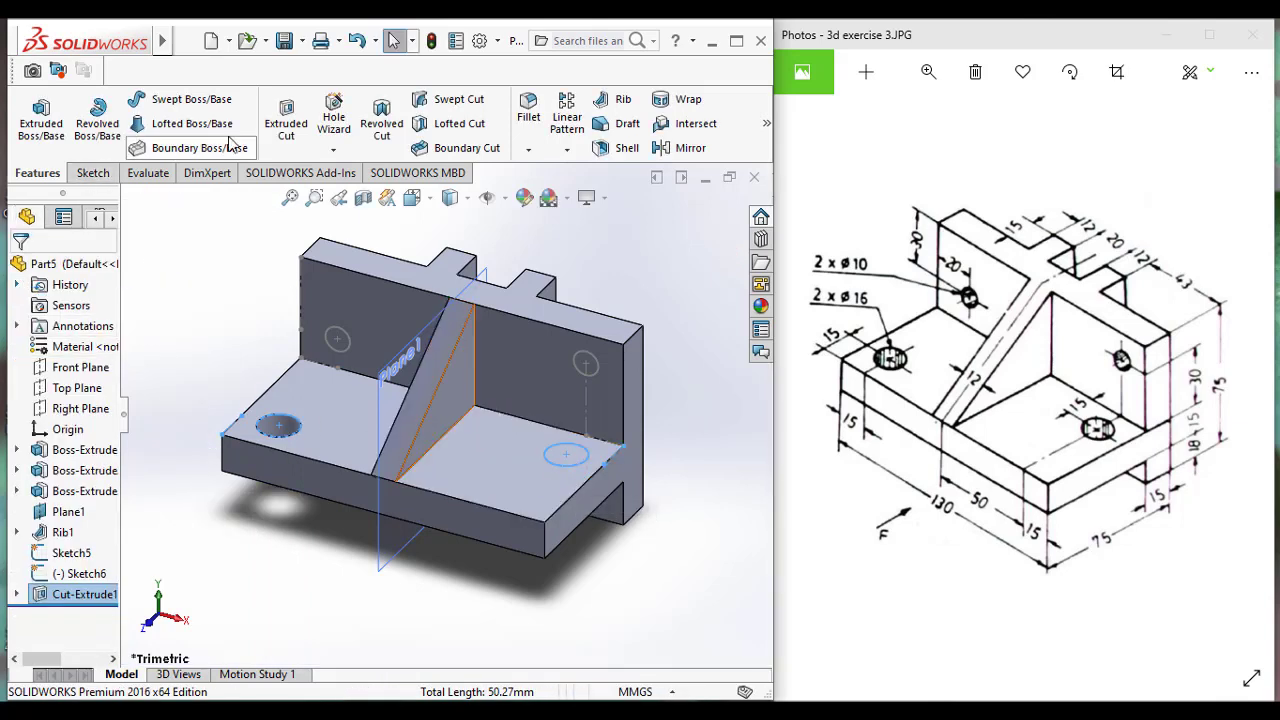
- Start an unneeded empty sketch on a face, then exit it
{"action": "left_click", "coordinate": [286, 118]}
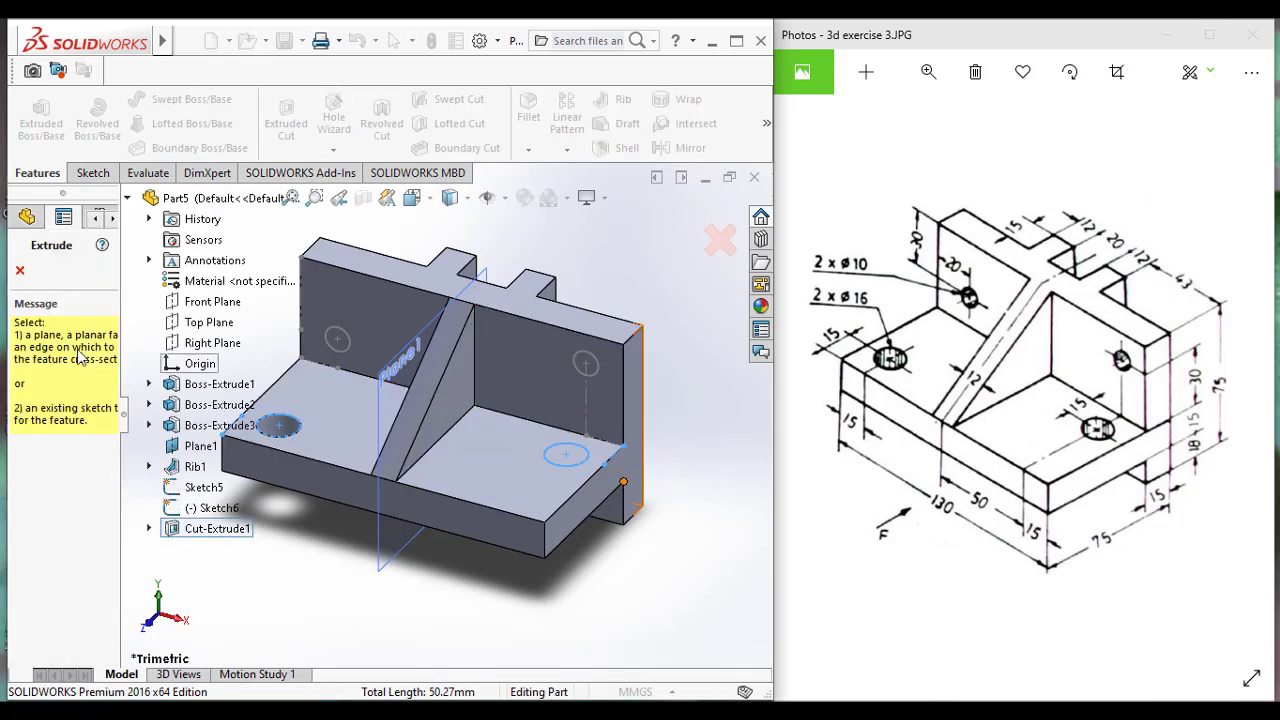
{"action": "left_click", "coordinate": [575, 476]}
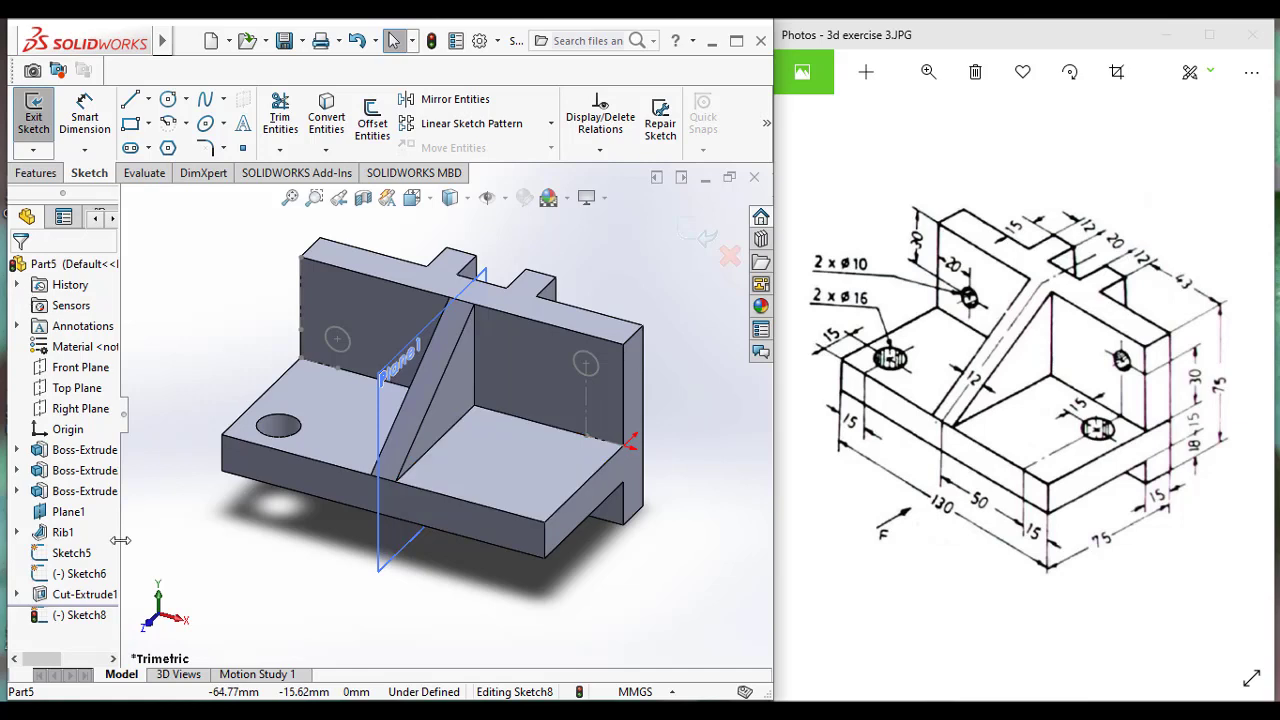
{"action": "left_click", "coordinate": [71, 616]}
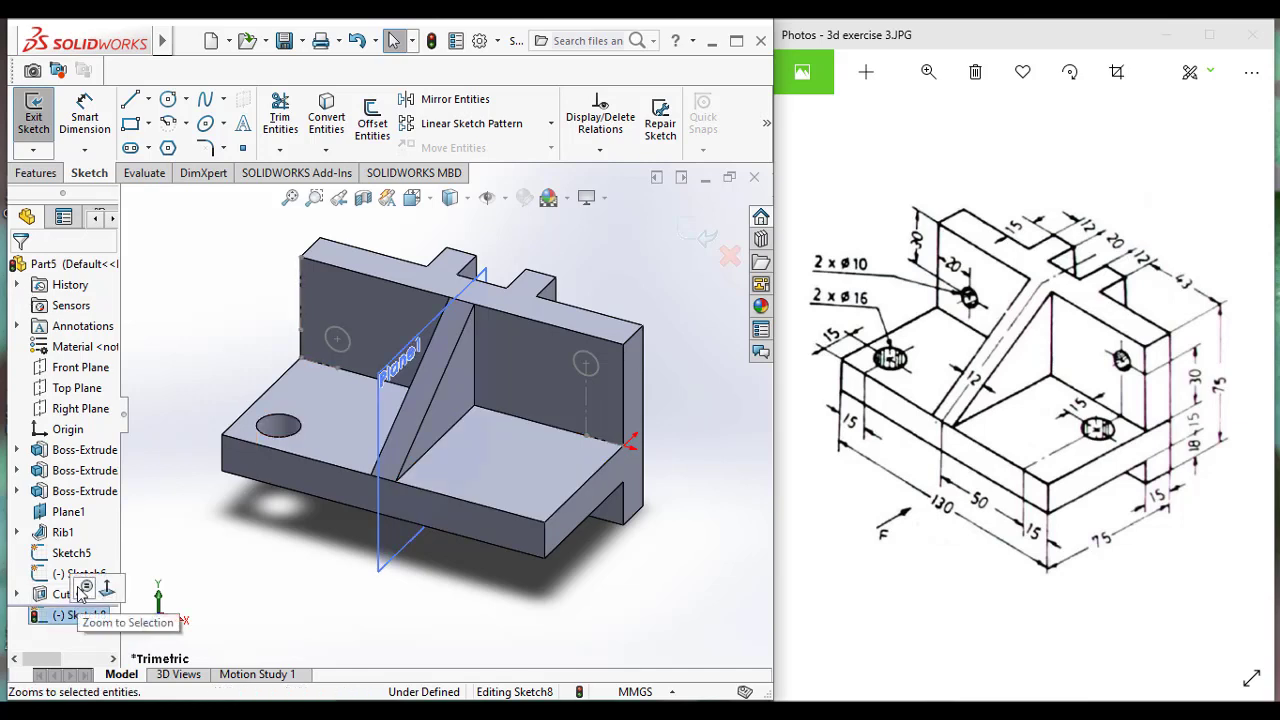
{"action": "left_click", "coordinate": [62, 575]}
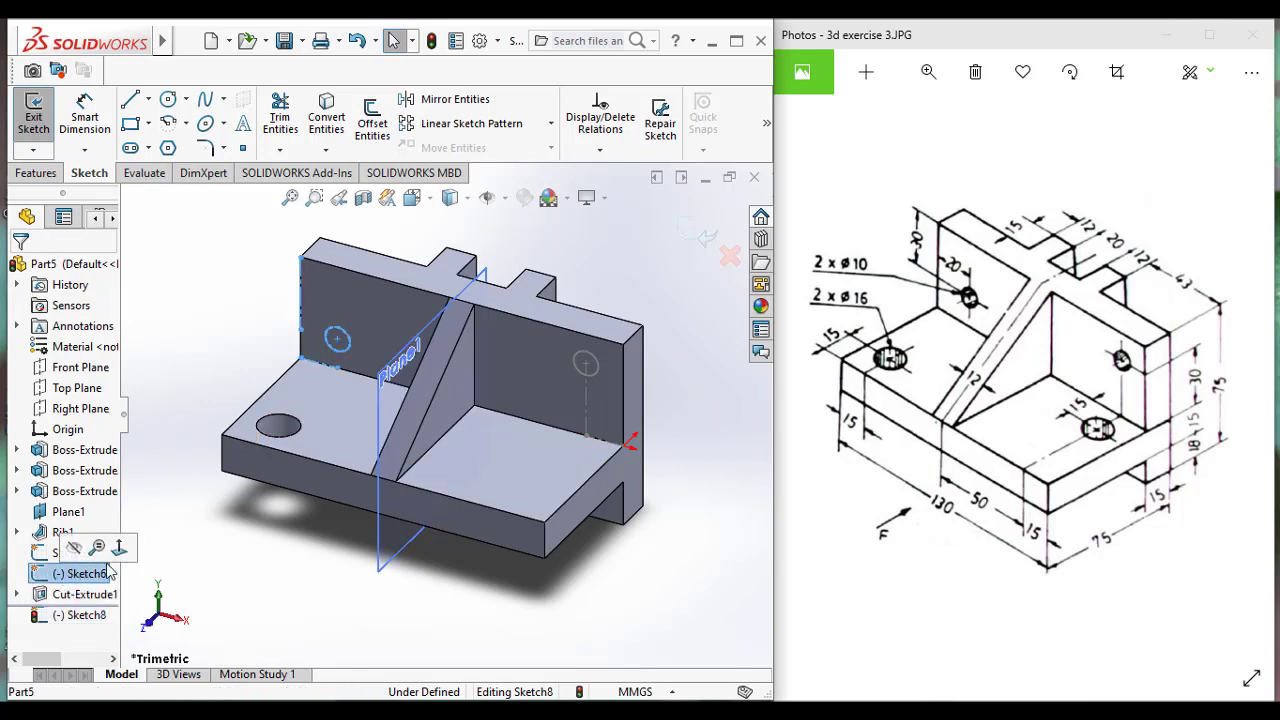
{"action": "left_click", "coordinate": [226, 512]}
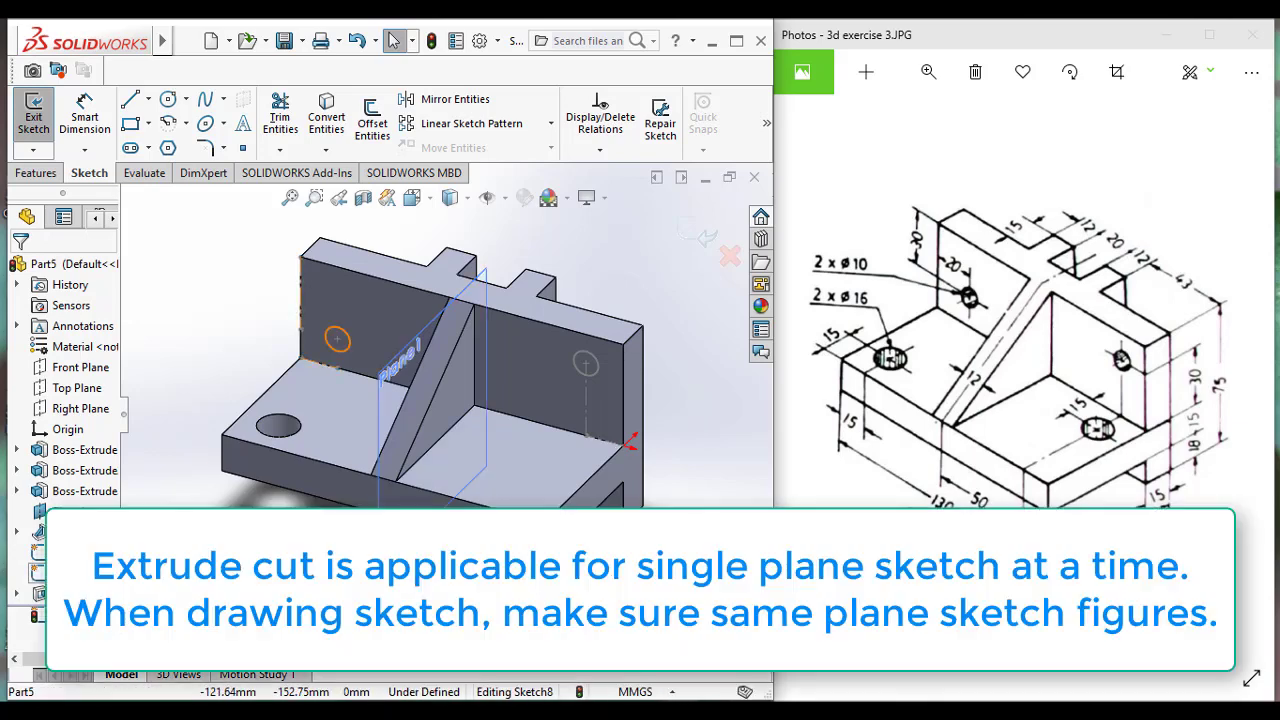
{"action": "left_click", "coordinate": [72, 573]}
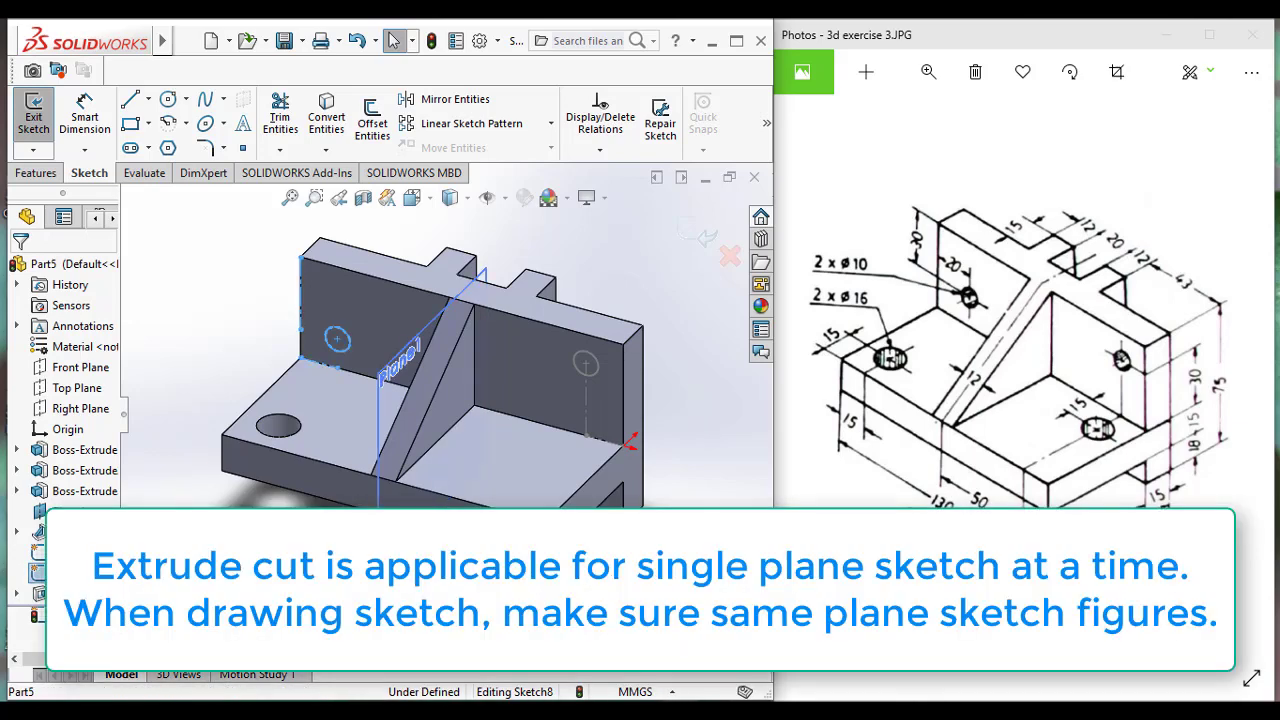
{"action": "left_click", "coordinate": [705, 235]}
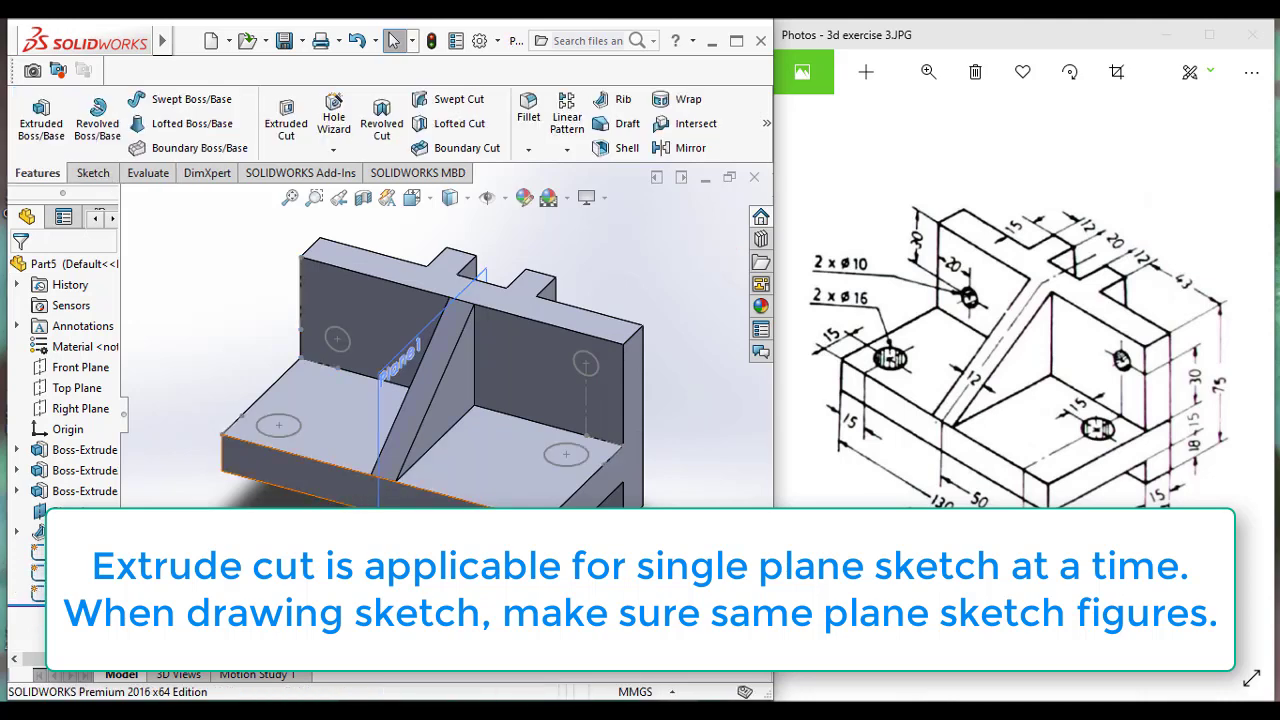
- Undo Cut-Extrude1 and check the dimensions of the ø10 circles
{"action": "key", "text": "ctrl+z"}
{"action": "left_click", "coordinate": [556, 465]}
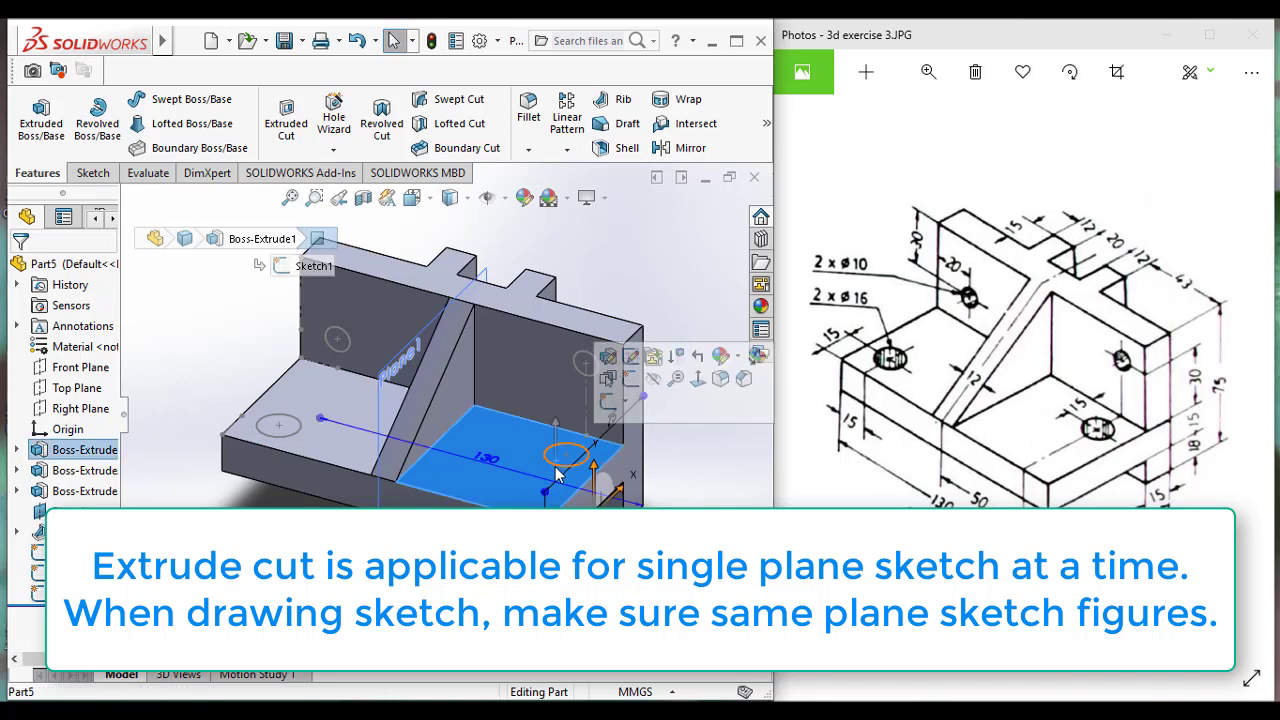
{"action": "key", "text": "Escape"}
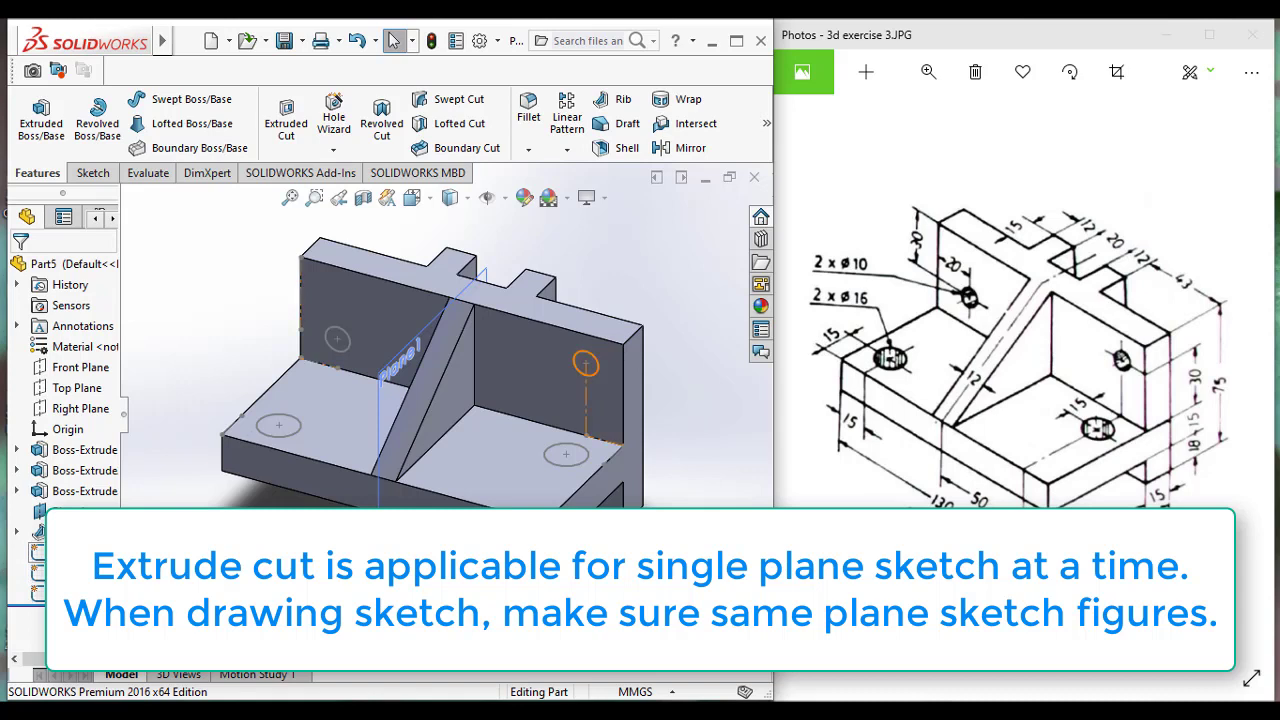
{"action": "left_click", "coordinate": [586, 364]}
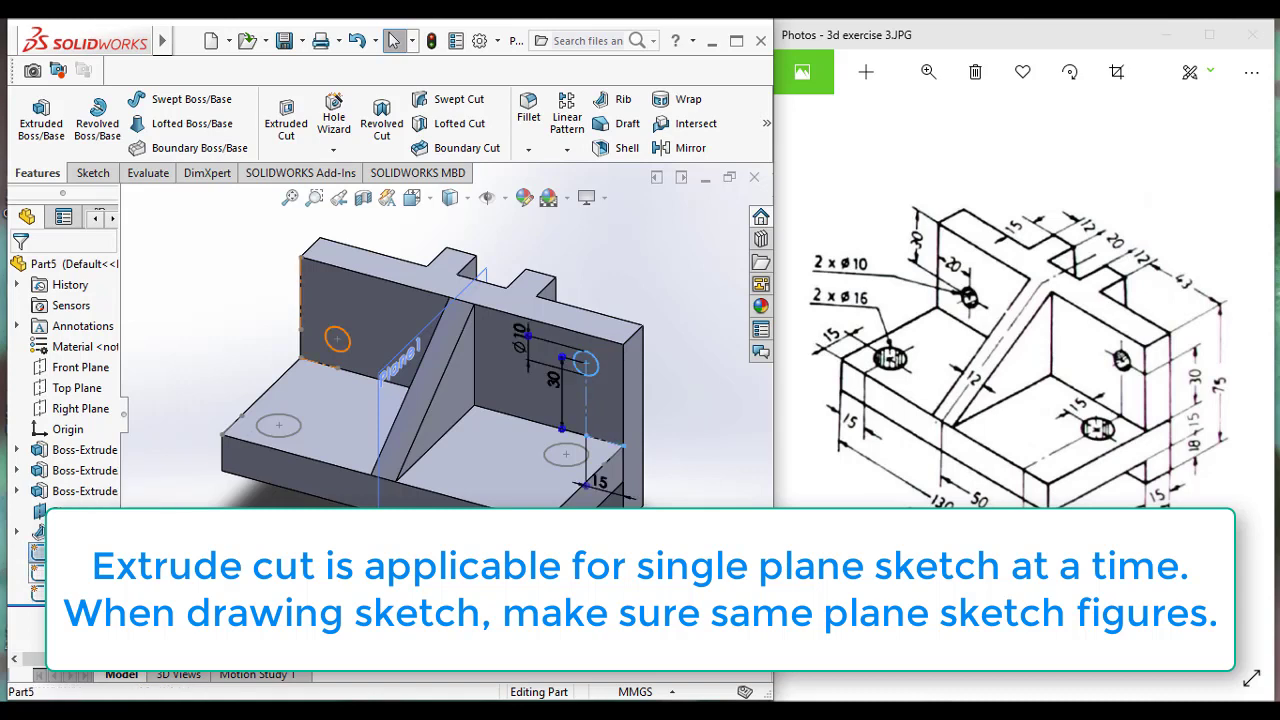
{"action": "left_click", "coordinate": [88, 575]}
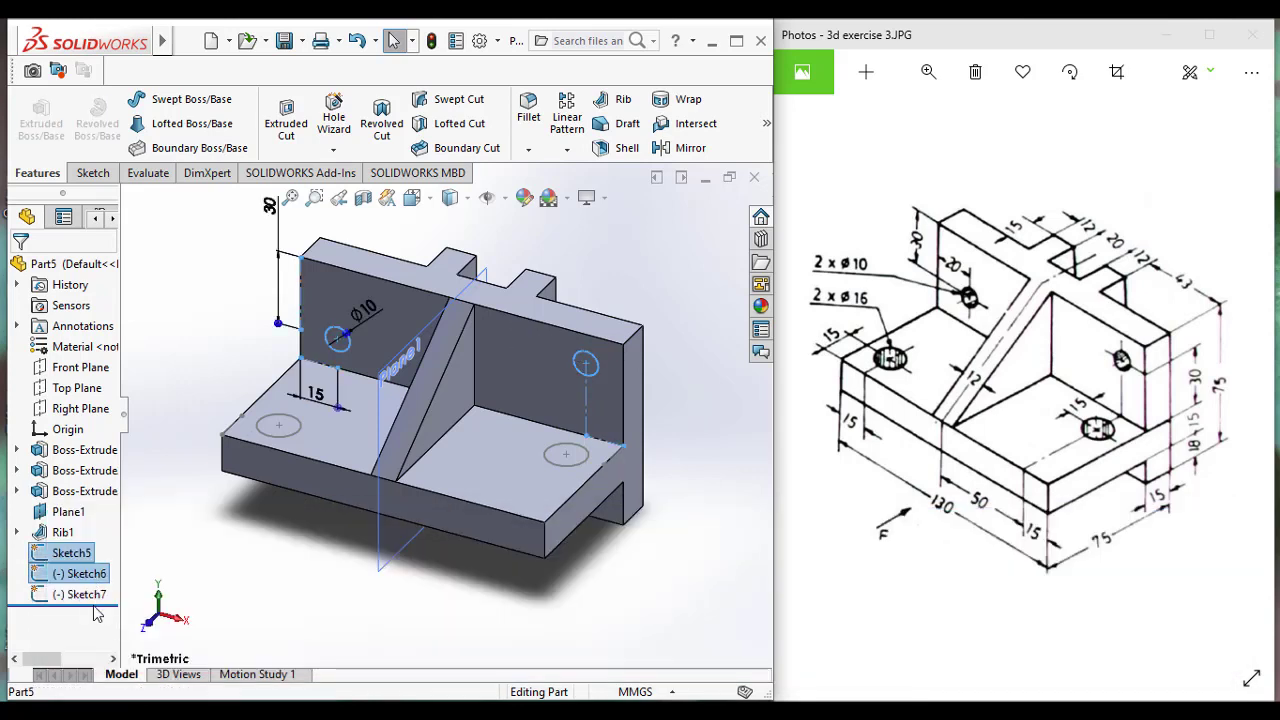
- Extrude-cut the left ø16 circle as a hole in the base
{"action": "left_click", "coordinate": [85, 594], "text": "ctrl"}
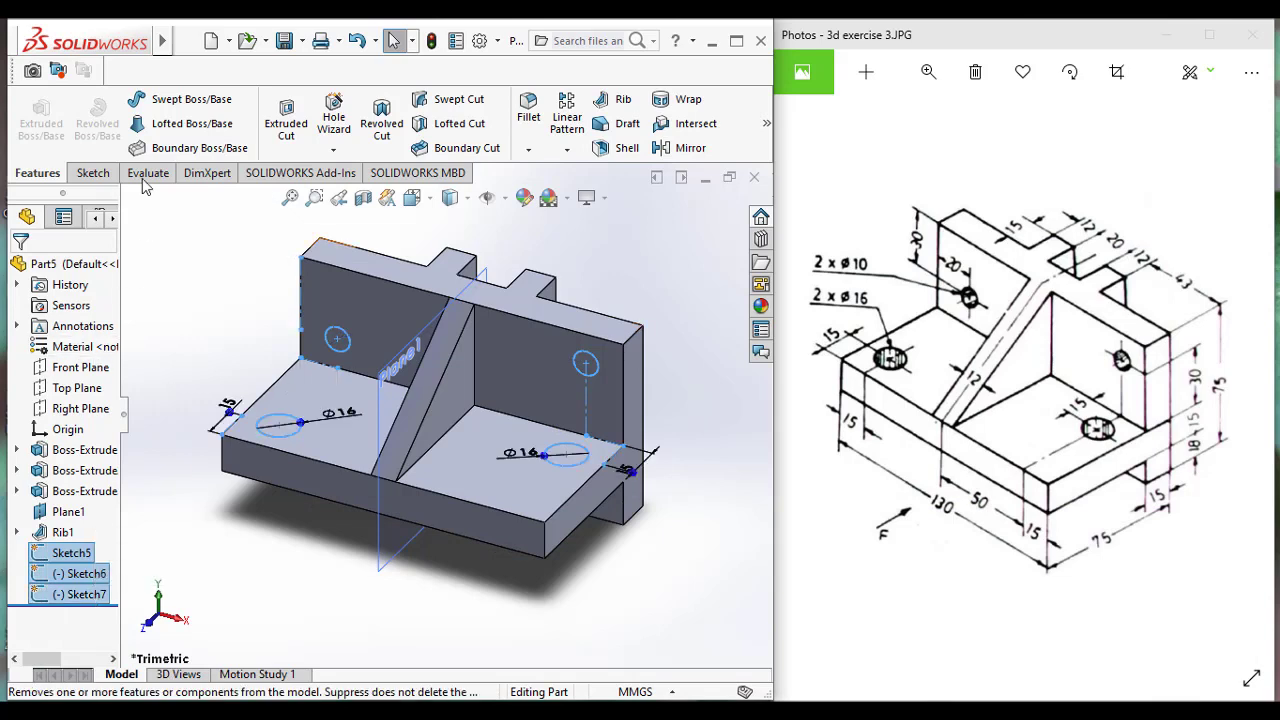
{"action": "left_click", "coordinate": [286, 118]}
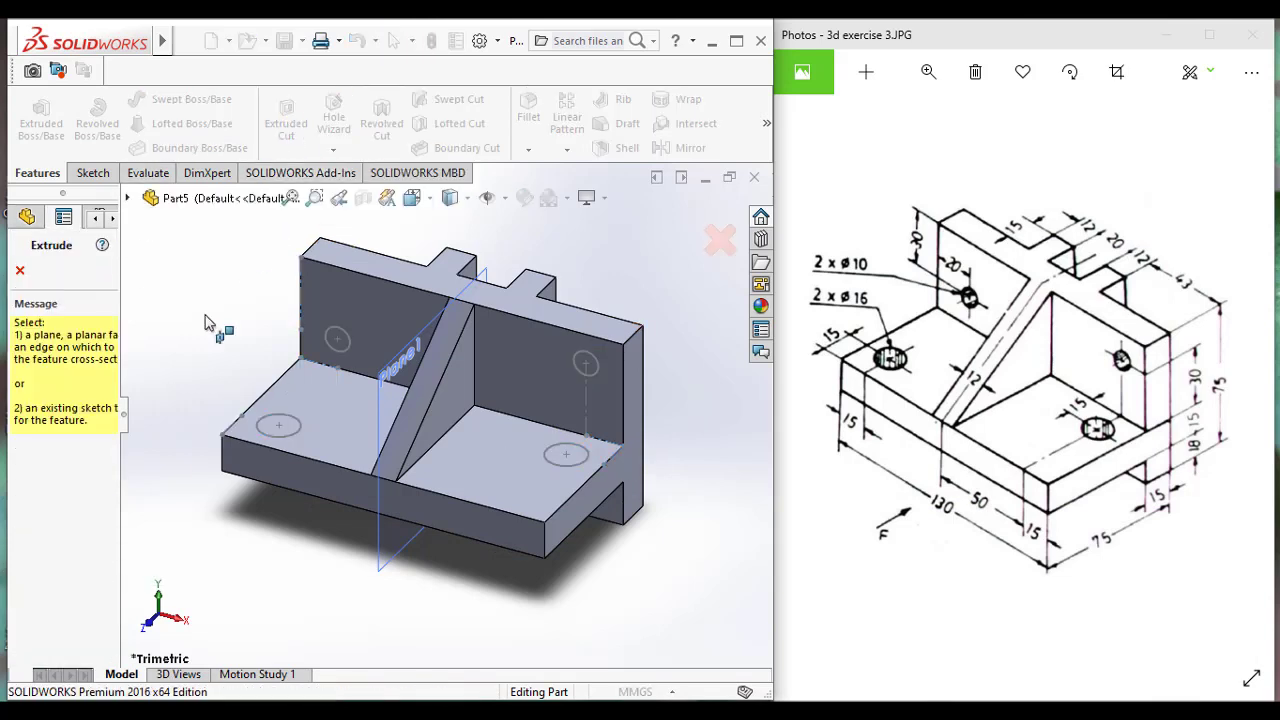
{"action": "key", "text": "Escape"}
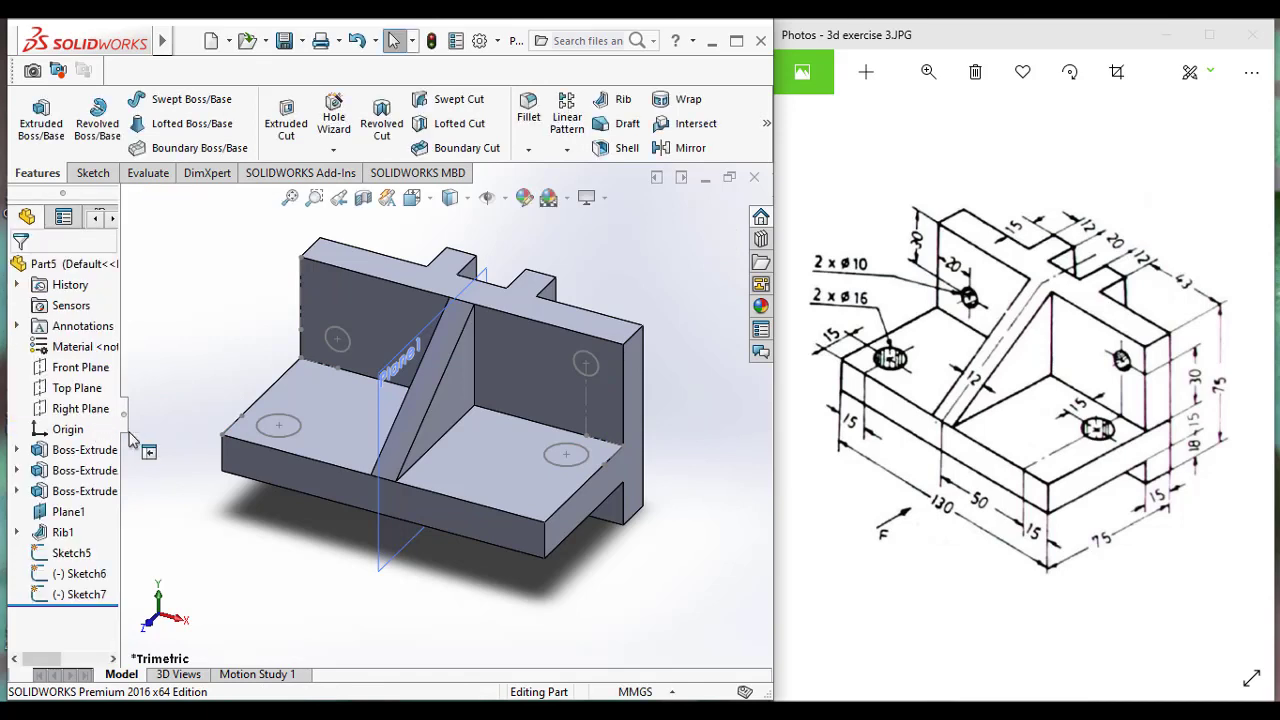
{"action": "left_click", "coordinate": [280, 417]}
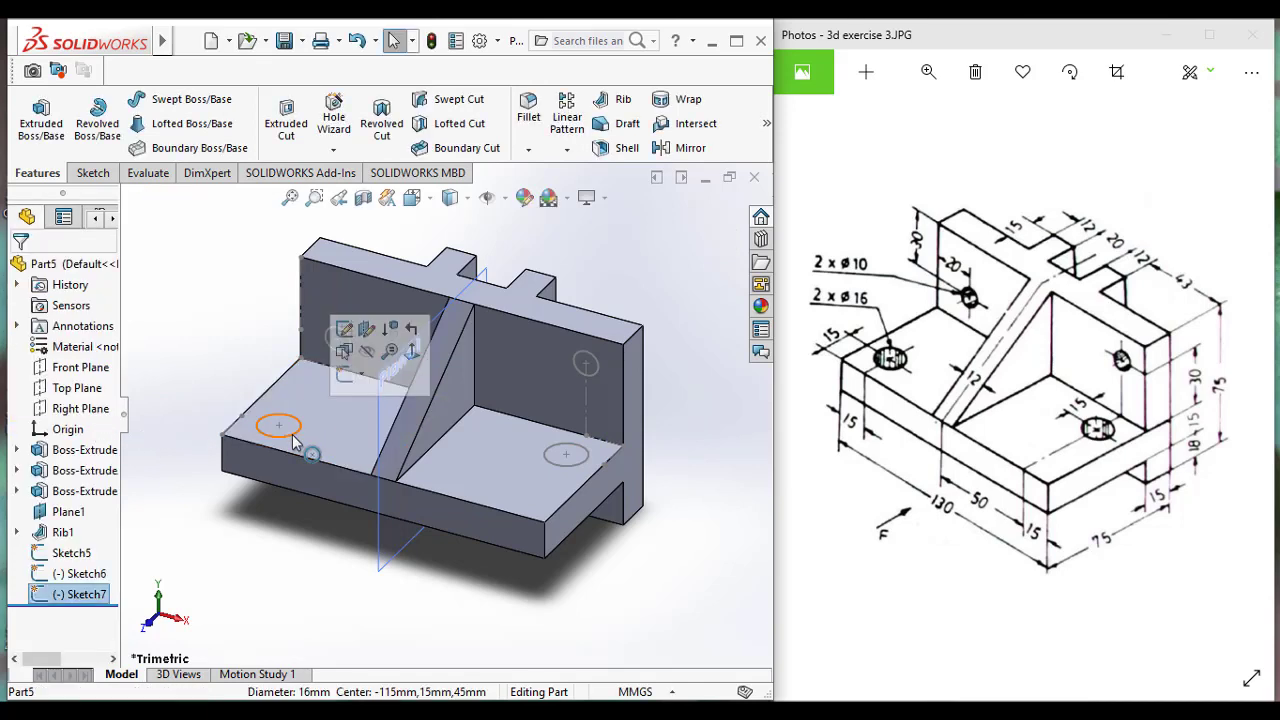
{"action": "left_click", "coordinate": [285, 120]}
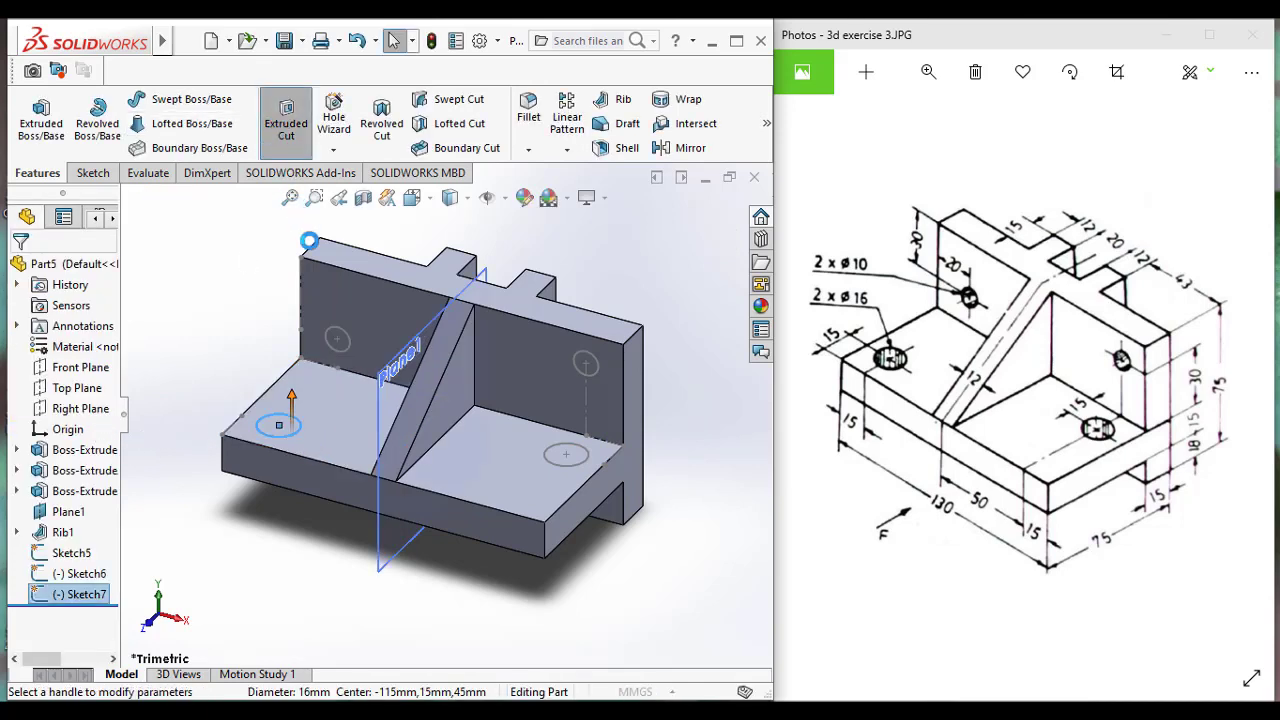
{"action": "key", "text": "Return"}
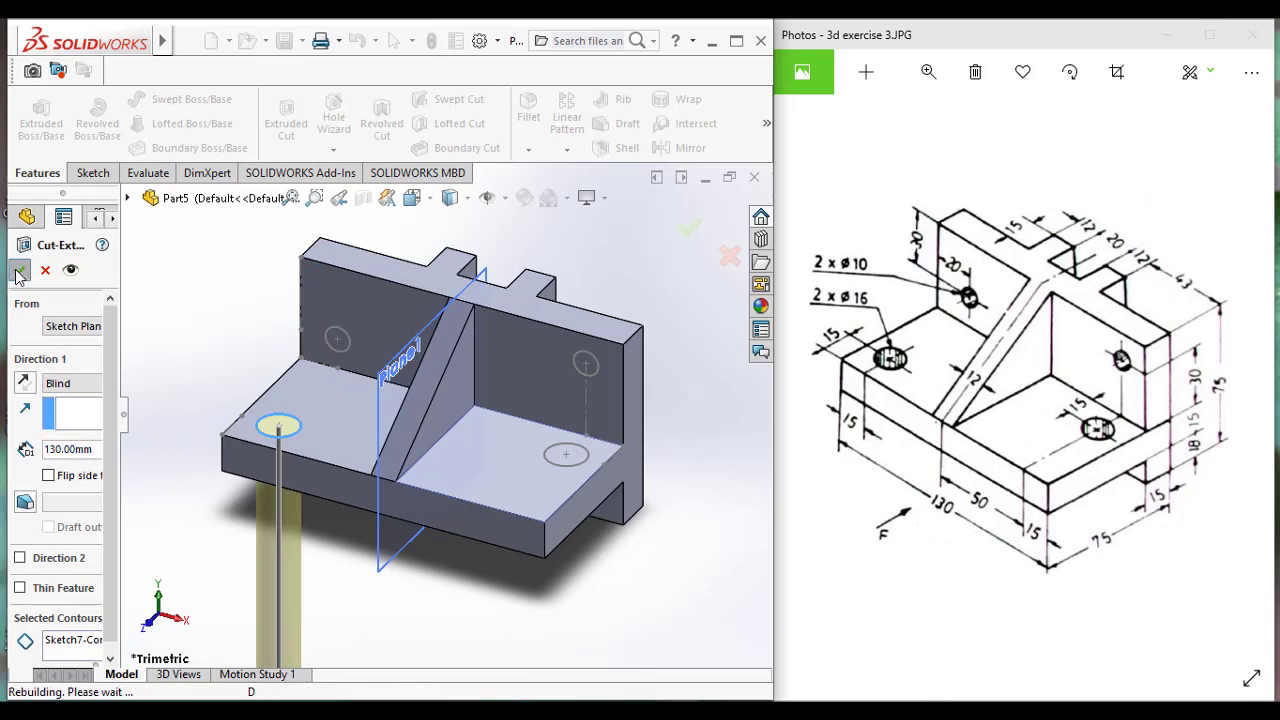
- Extrude-cut the left and right ø10 holes through the back wall
{"action": "left_click", "coordinate": [348, 346]}
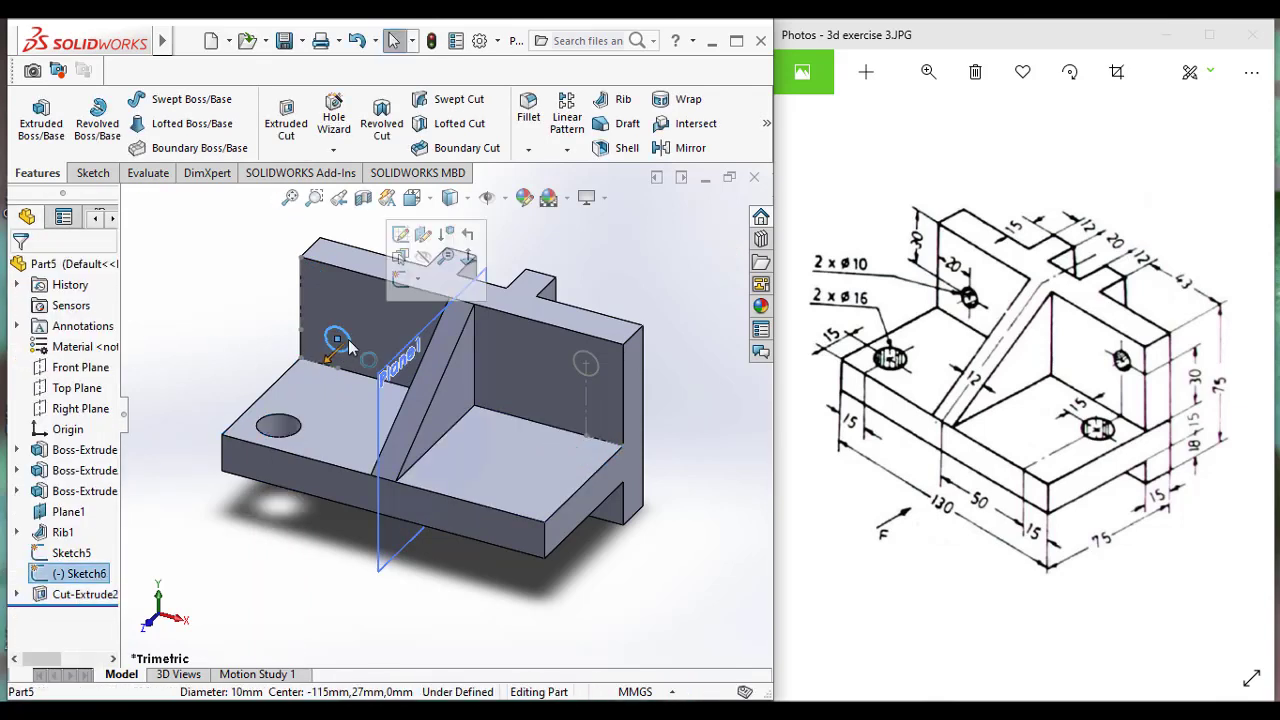
{"action": "left_click", "coordinate": [285, 118]}
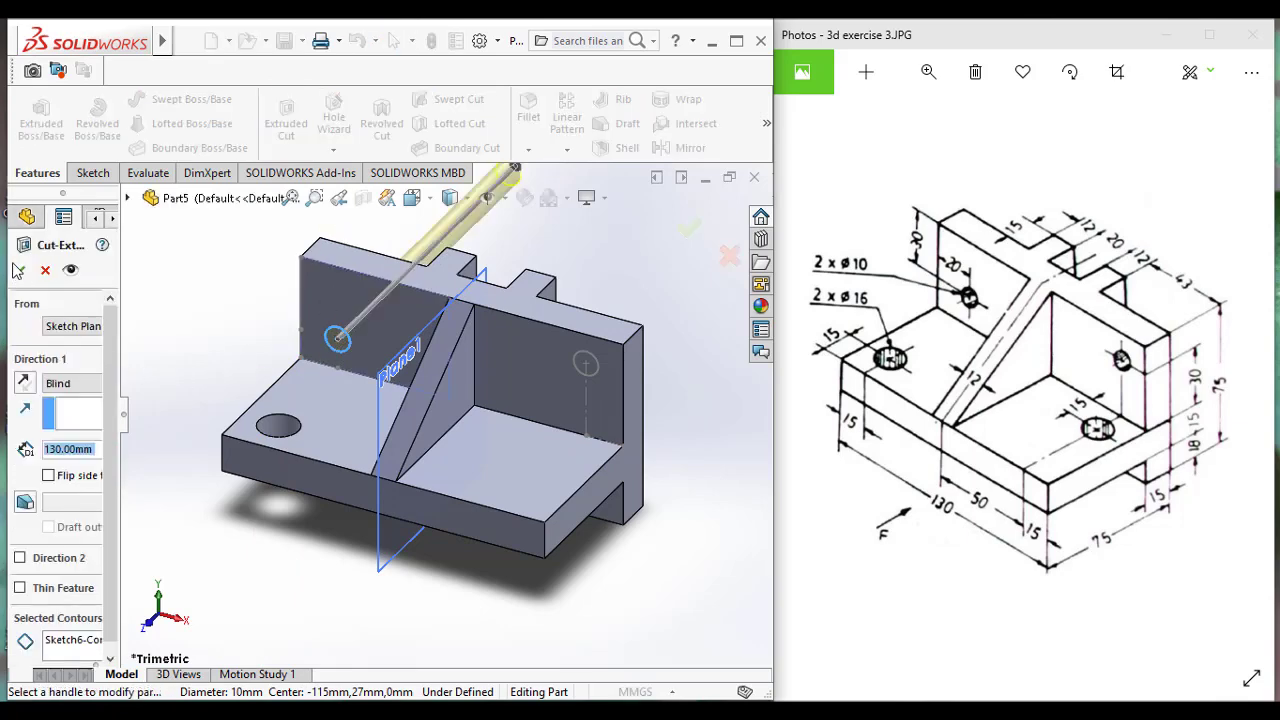
{"action": "key", "text": "Return"}
{"action": "left_click", "coordinate": [586, 365]}
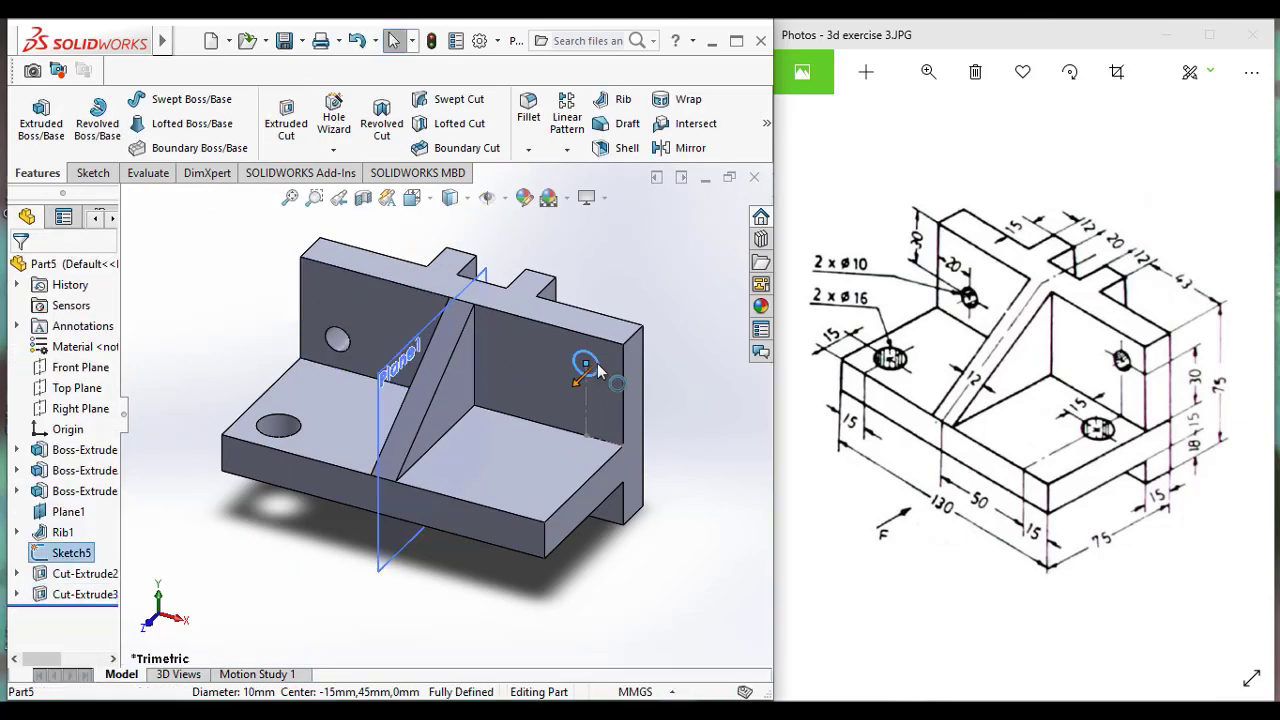
{"action": "left_click", "coordinate": [285, 120]}
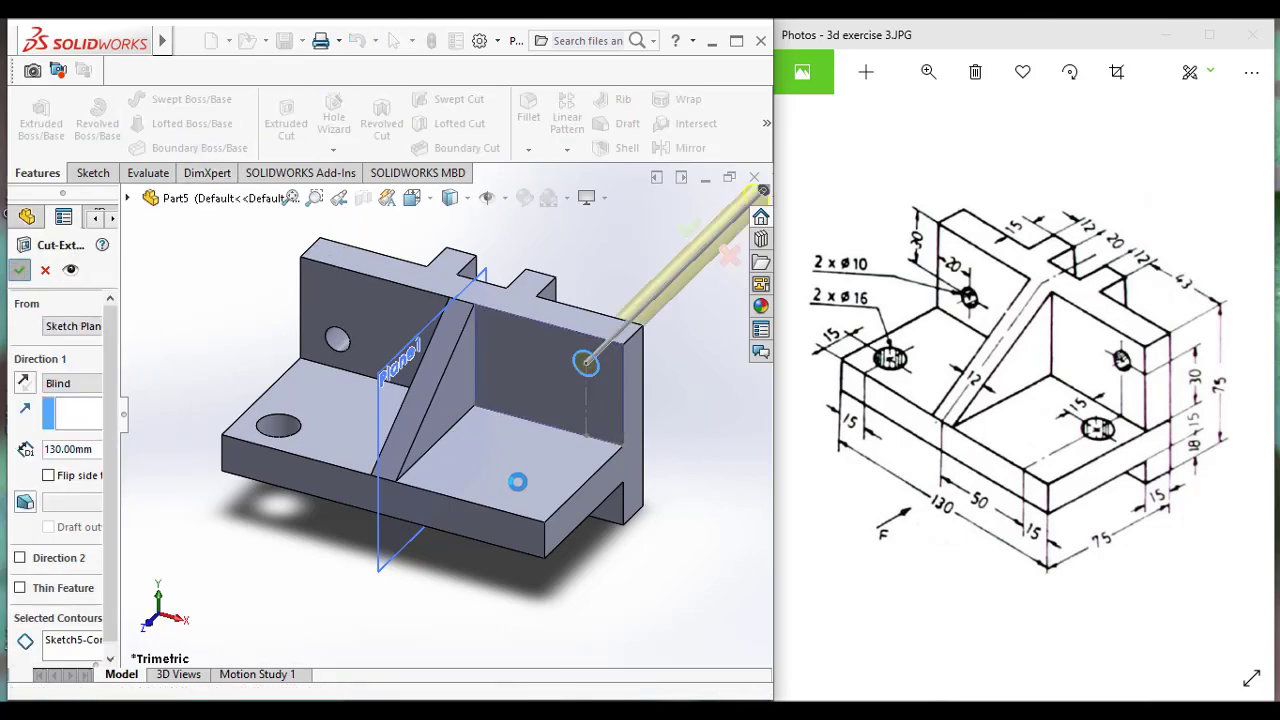
{"action": "left_click", "coordinate": [575, 472]}
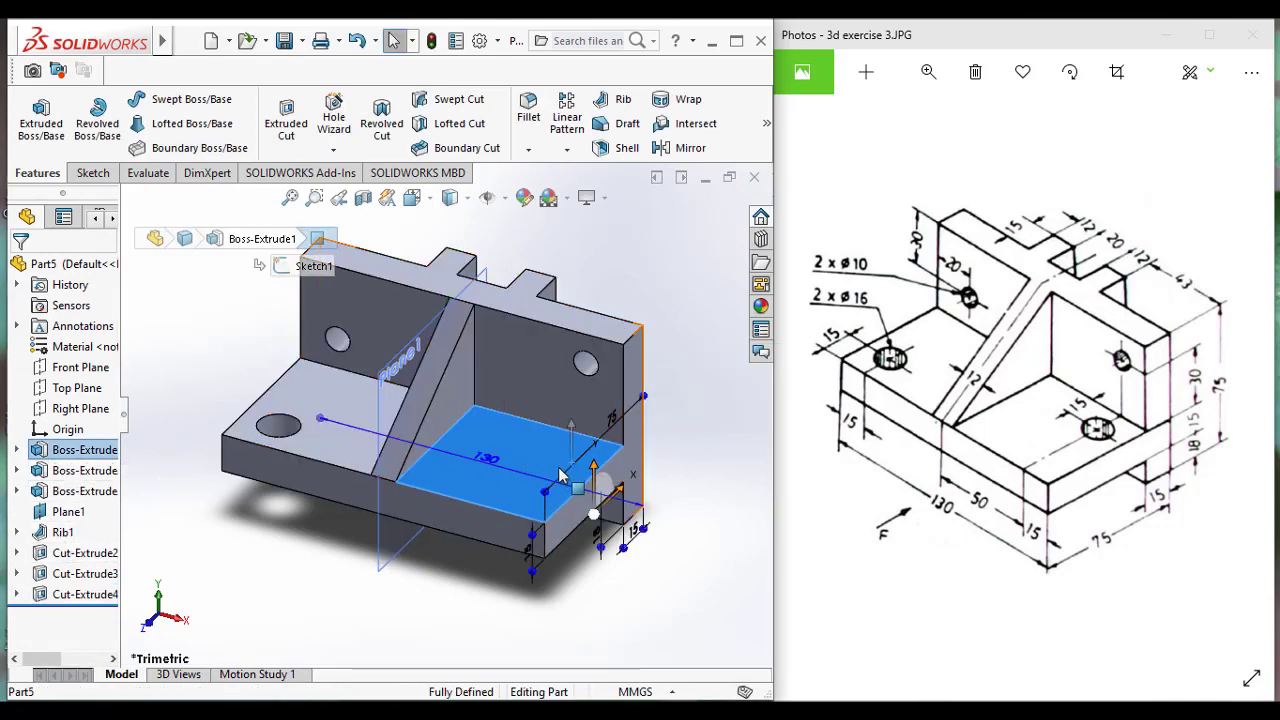
- Start a new sketch on the base face, viewed normal to it
{"action": "middle_click_drag", "start_coordinate": [560, 475], "coordinate": [543, 492]}
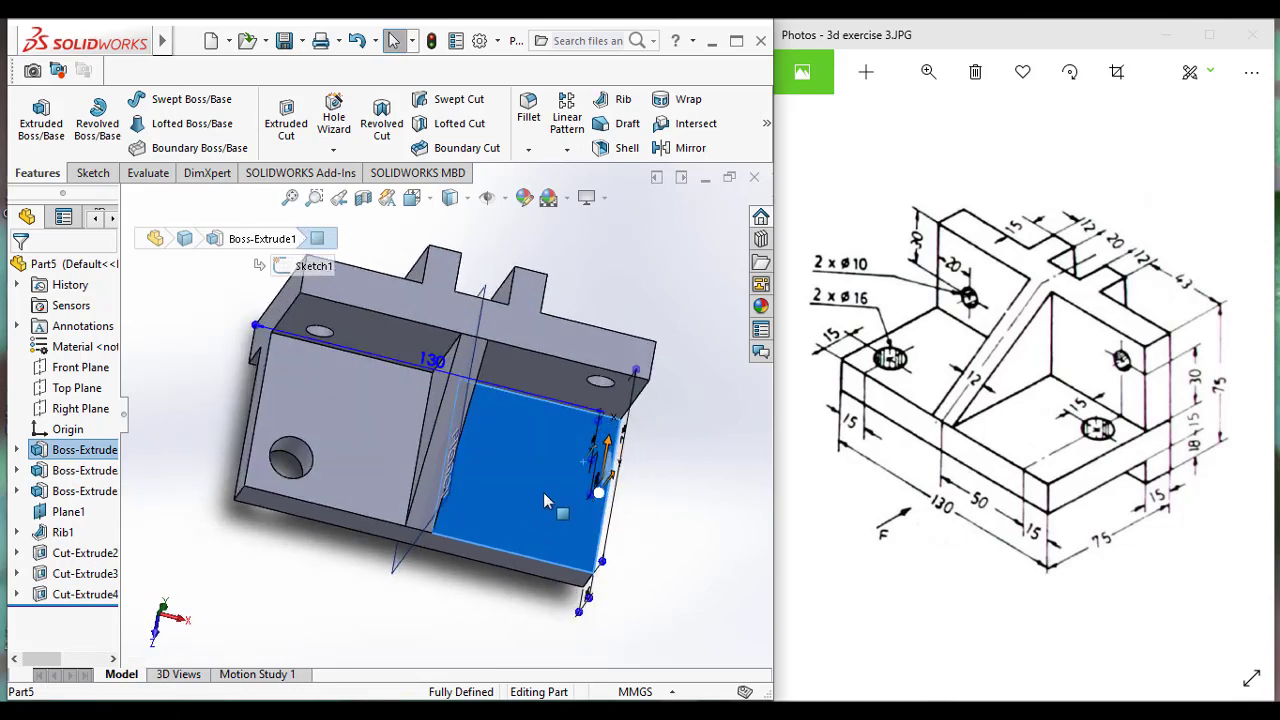
{"action": "right_click", "coordinate": [543, 492]}
{"action": "left_click", "coordinate": [642, 184]}
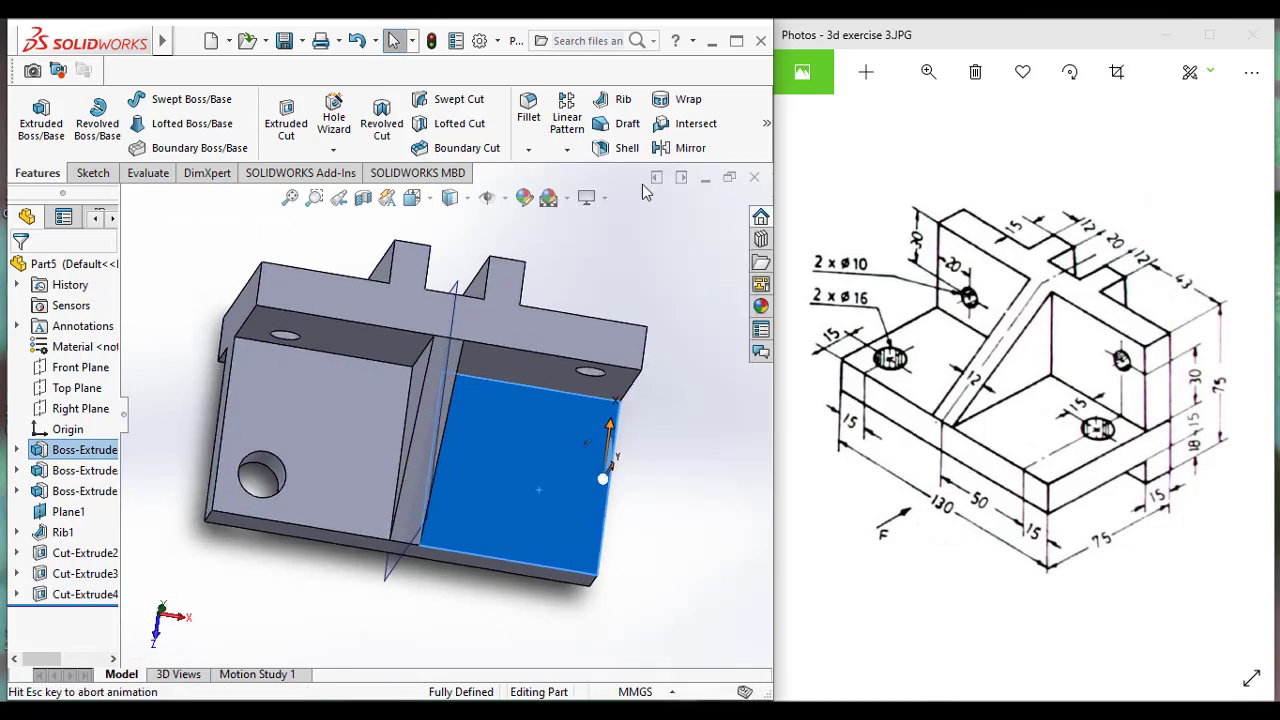
{"action": "left_click", "coordinate": [92, 173]}
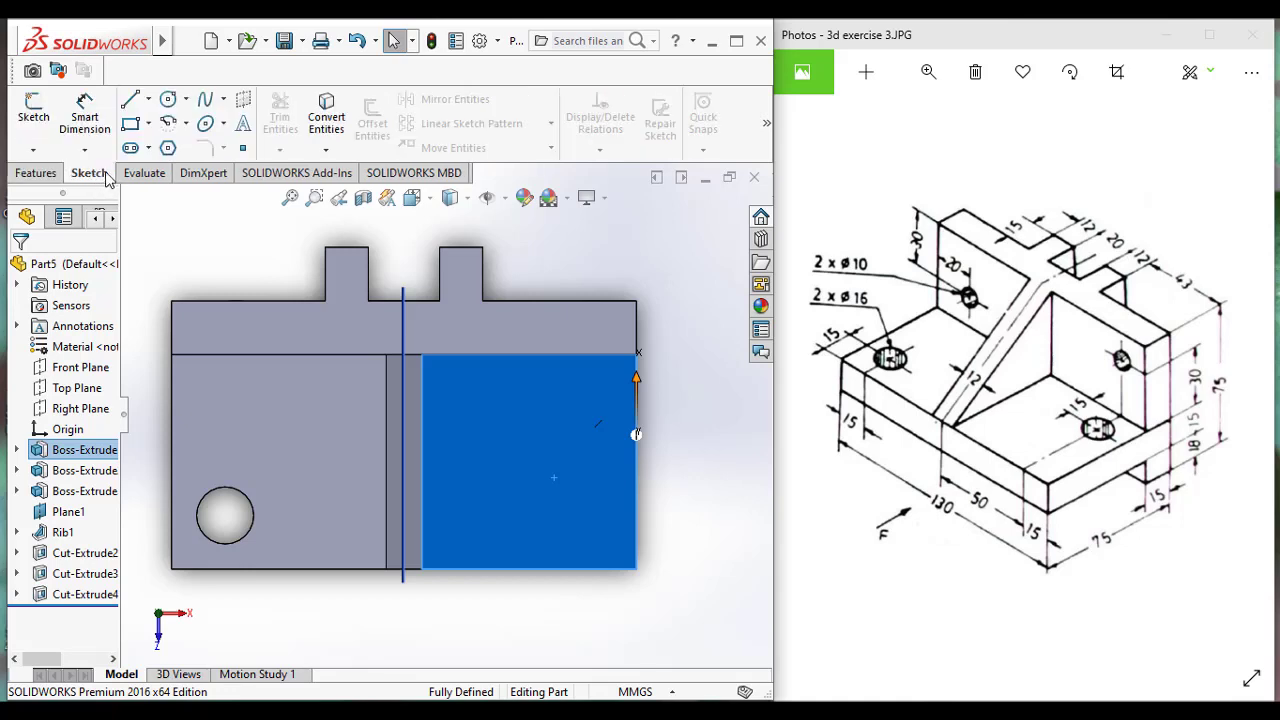
{"action": "left_click", "coordinate": [169, 100]}
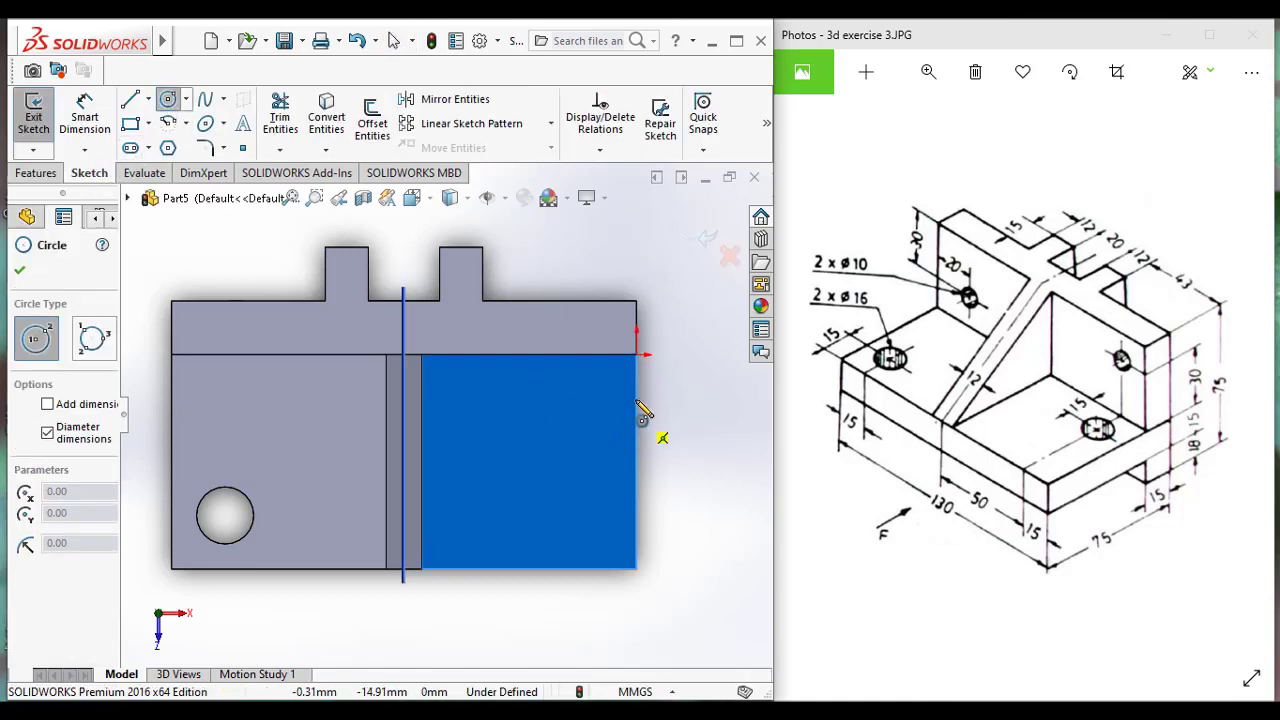
- Draw a 15 mm construction centerline down from the part's right corner
{"action": "left_click", "coordinate": [148, 100]}
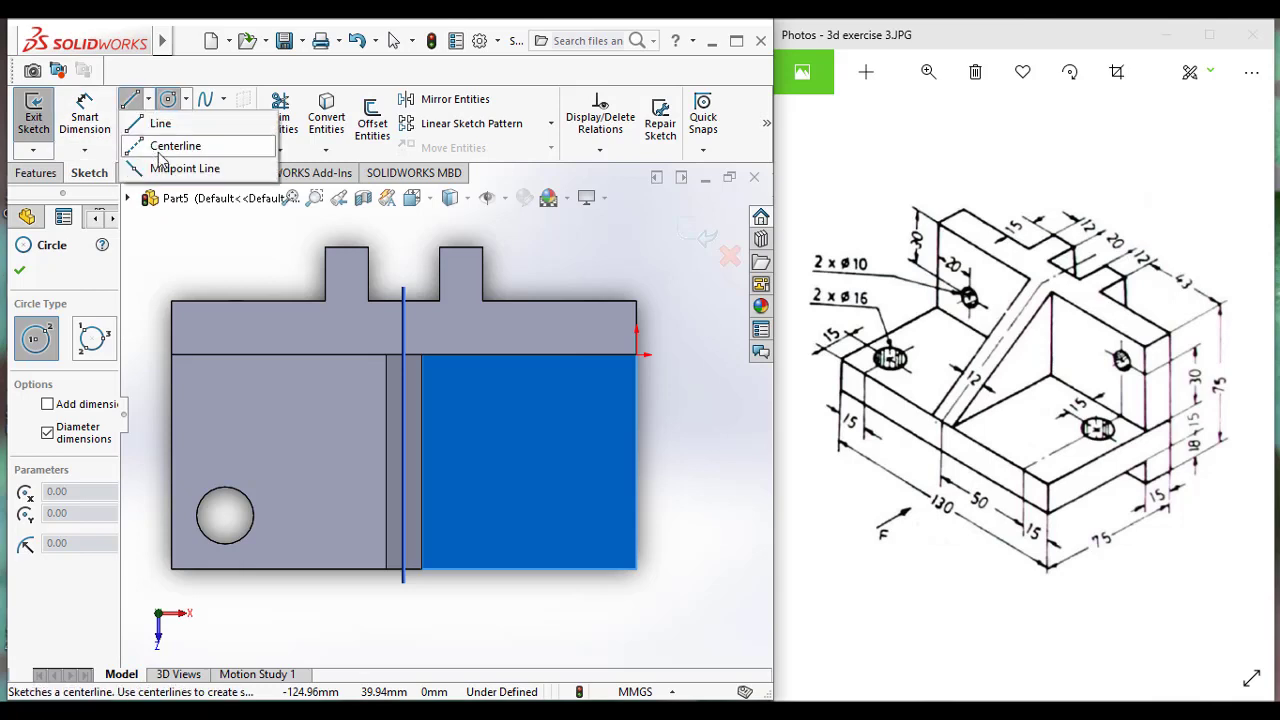
{"action": "left_click", "coordinate": [175, 143]}
{"action": "left_click", "coordinate": [637, 355]}
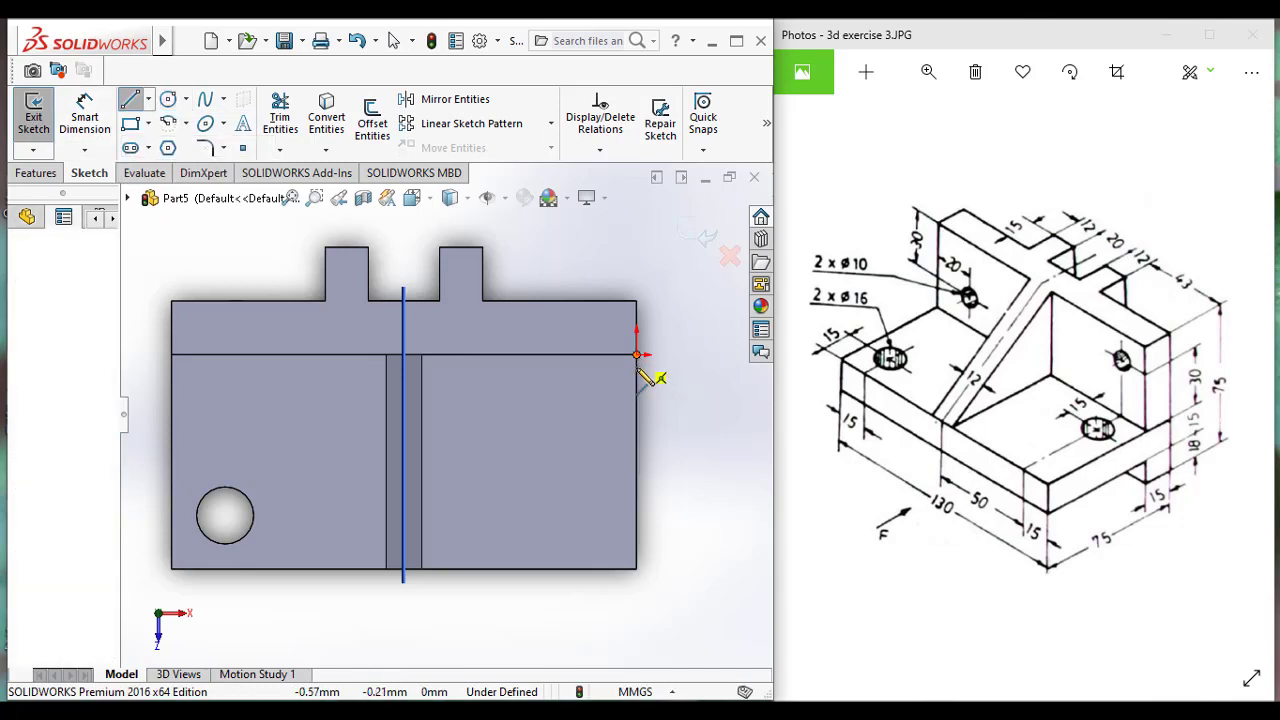
{"action": "left_click", "coordinate": [636, 408]}
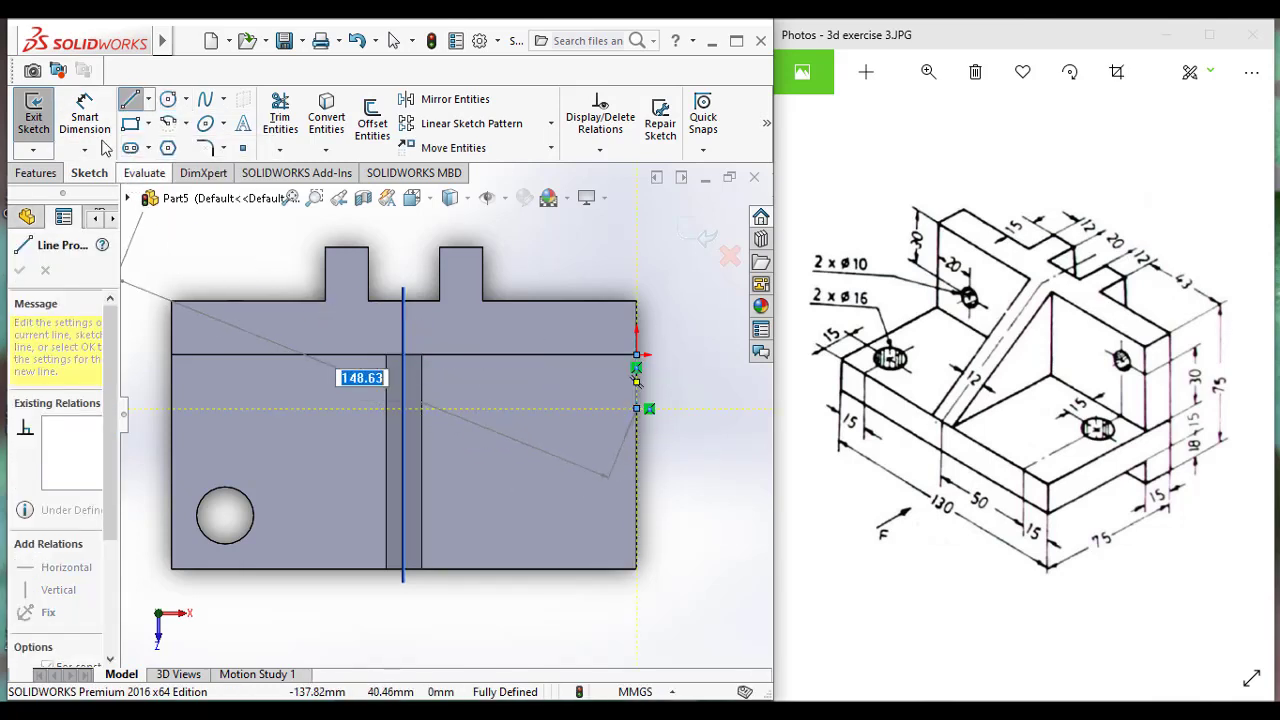
{"action": "key", "text": "d"}
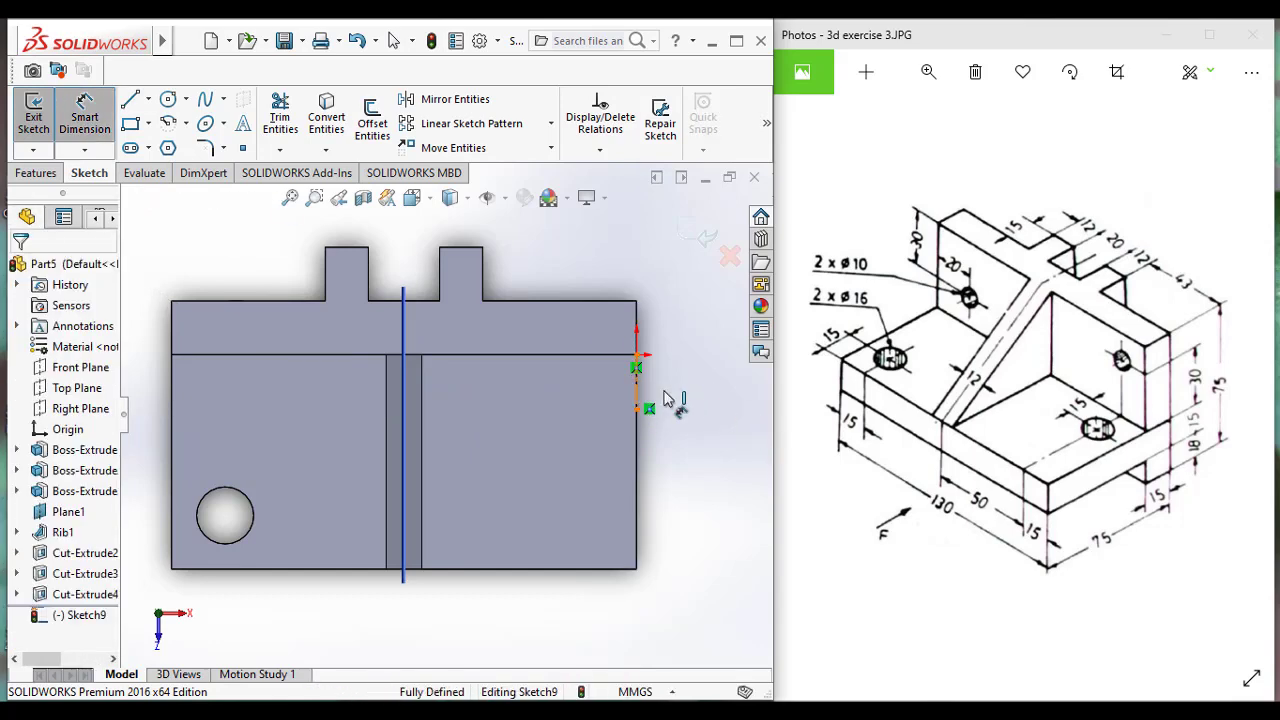
{"action": "left_click", "coordinate": [640, 395]}
{"action": "left_click", "coordinate": [680, 396]}
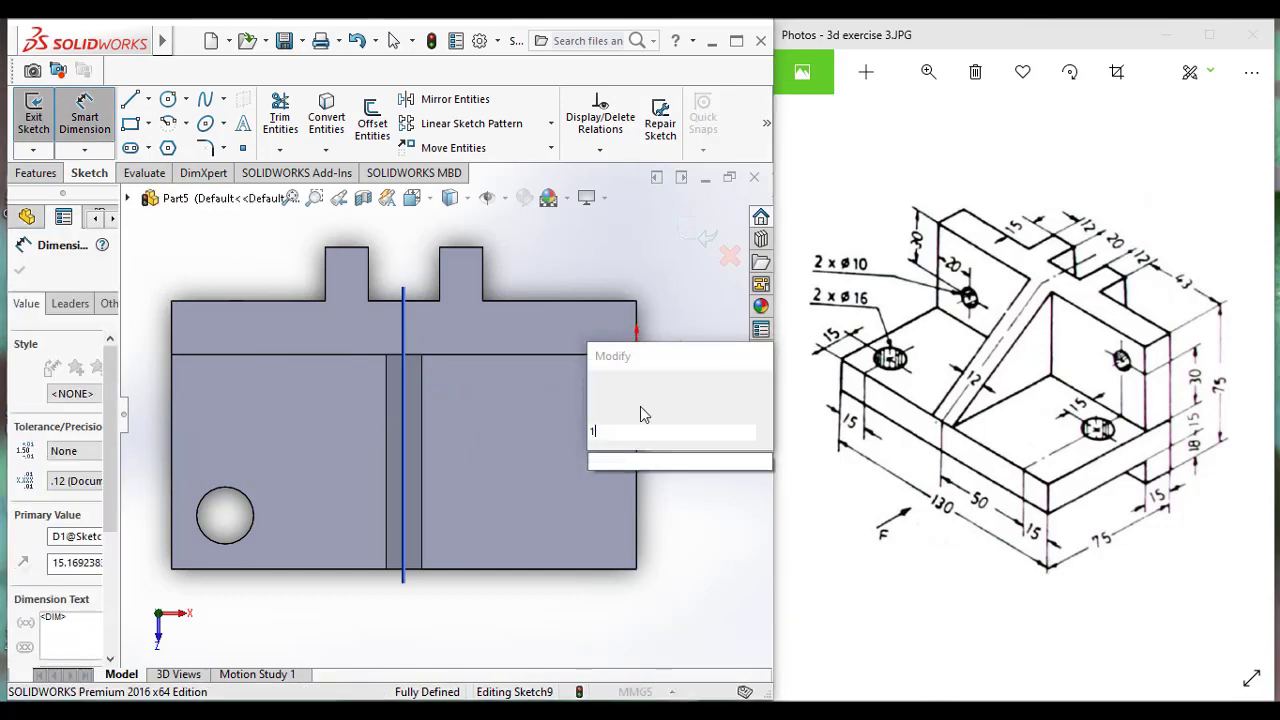
{"action": "type", "text": "15"}
{"action": "key", "text": "Return"}
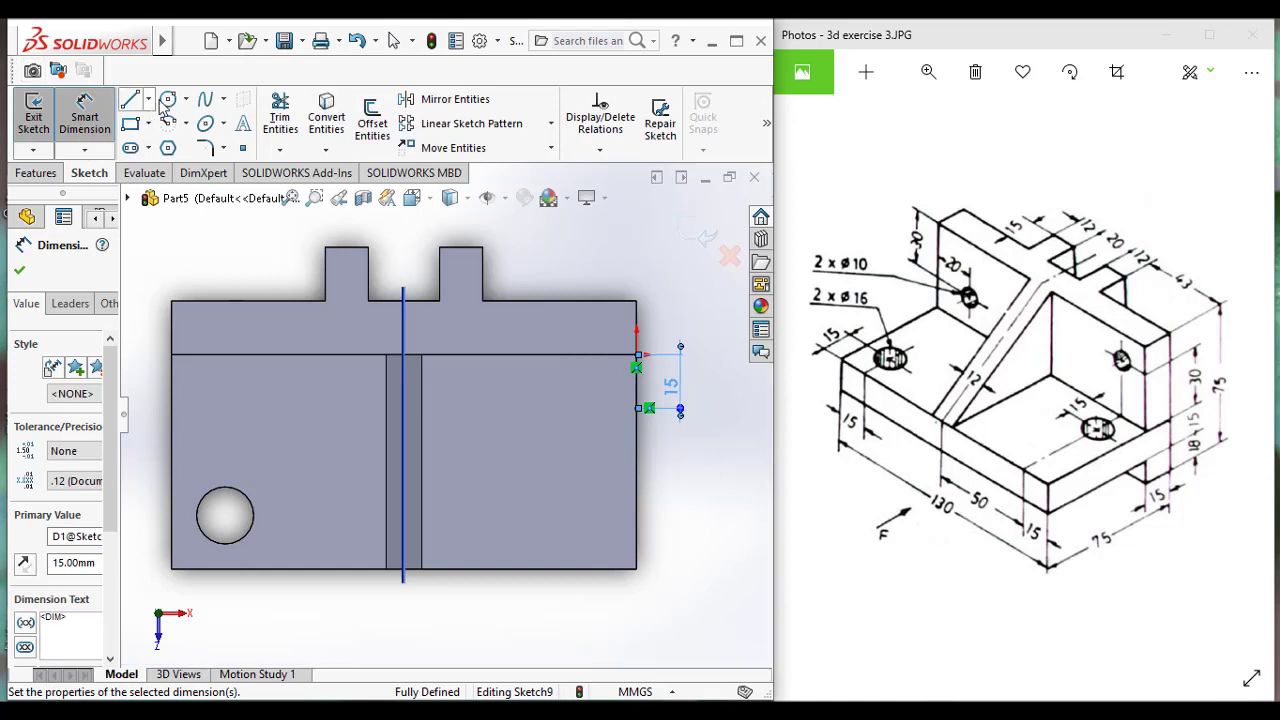
- Sketch a Ø16 circle level with the centerline end, then exit the sketch
{"action": "left_click", "coordinate": [168, 98]}
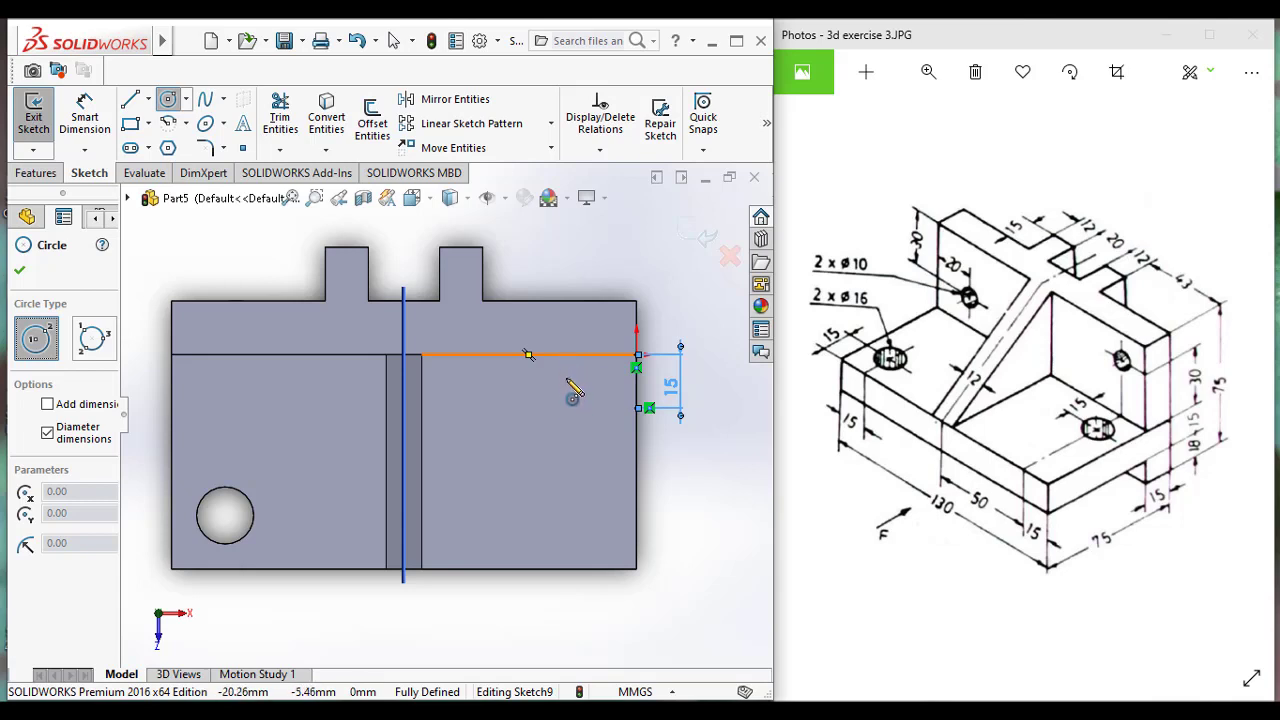
{"action": "left_click", "coordinate": [571, 408]}
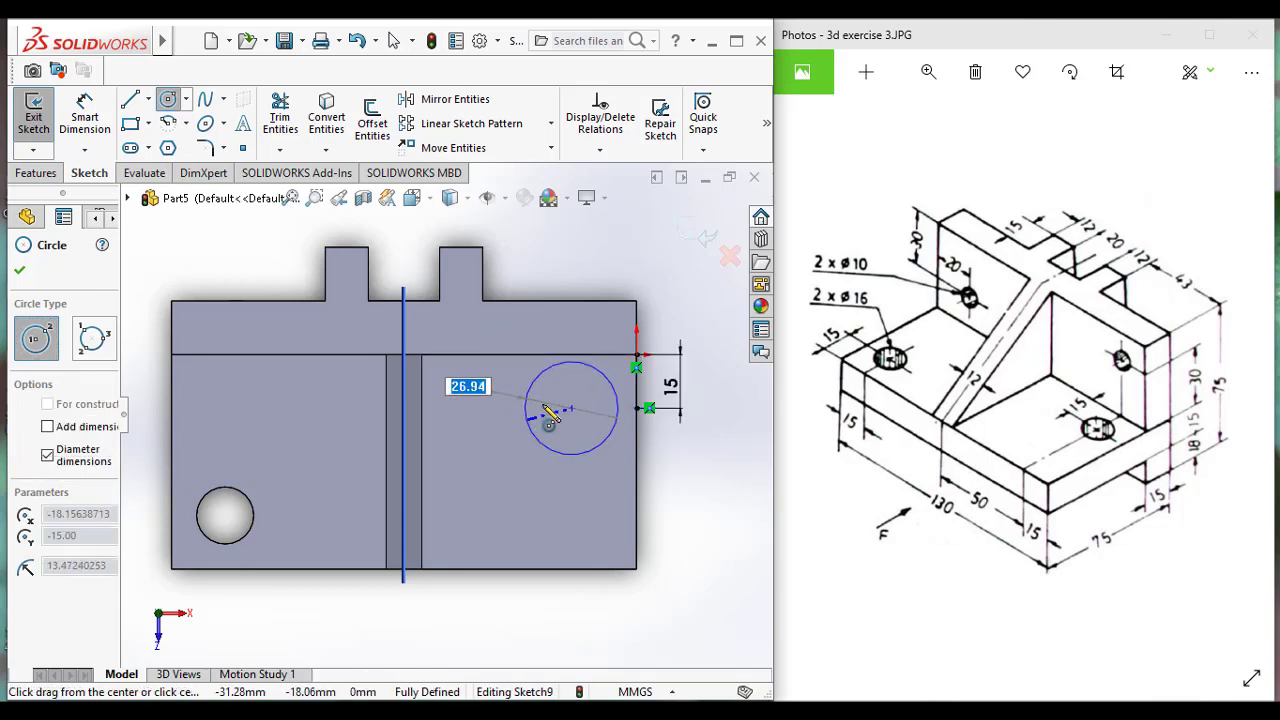
{"action": "left_click", "coordinate": [547, 408]}
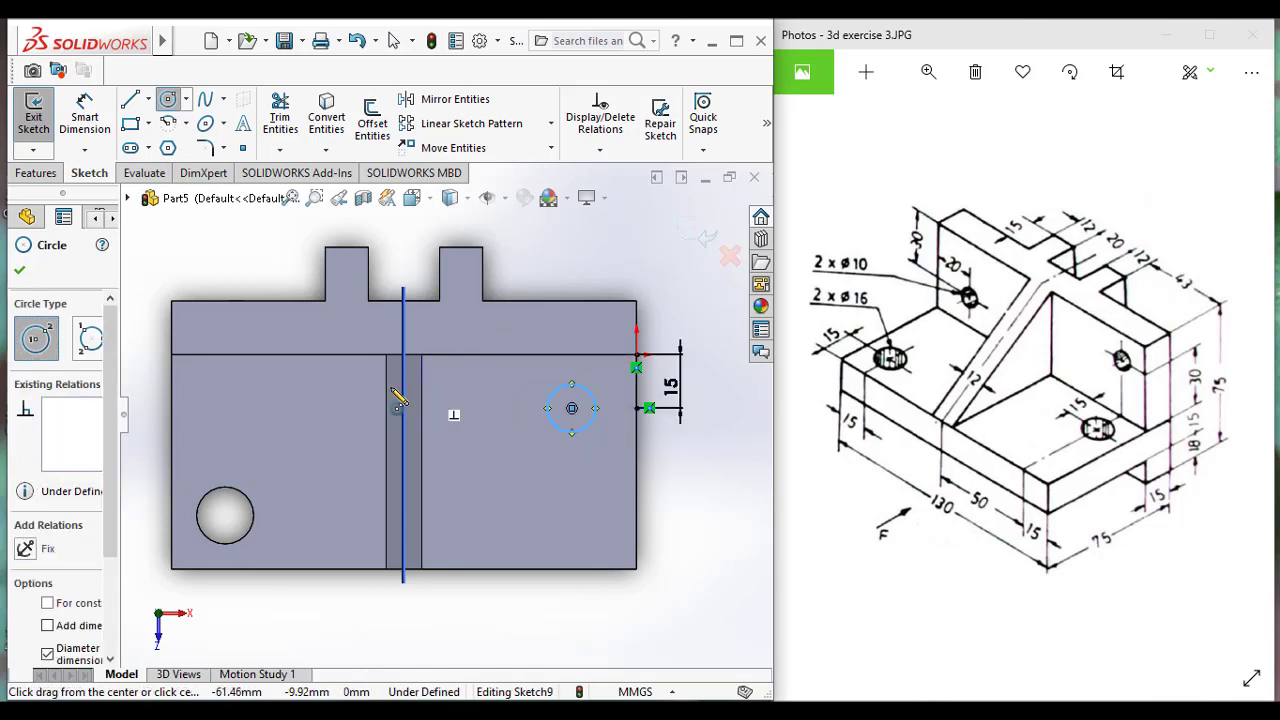
{"action": "left_click", "coordinate": [90, 120]}
{"action": "left_click", "coordinate": [594, 411]}
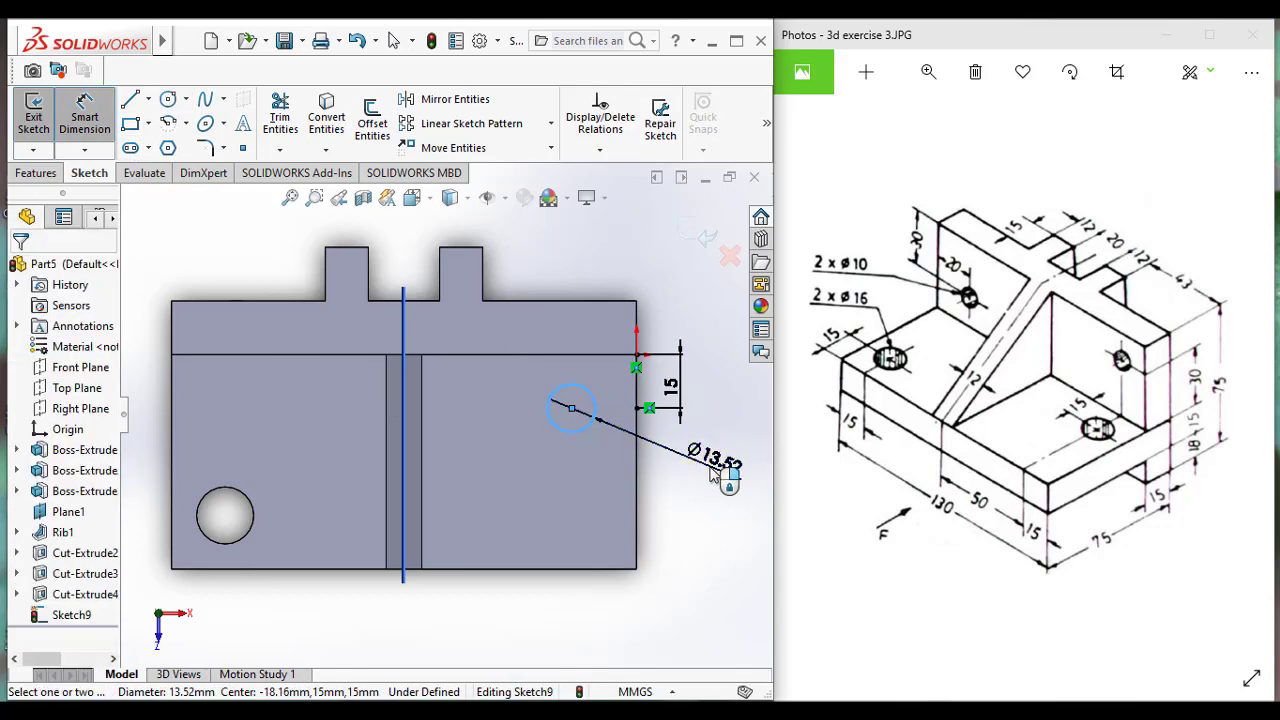
{"action": "left_click", "coordinate": [713, 474]}
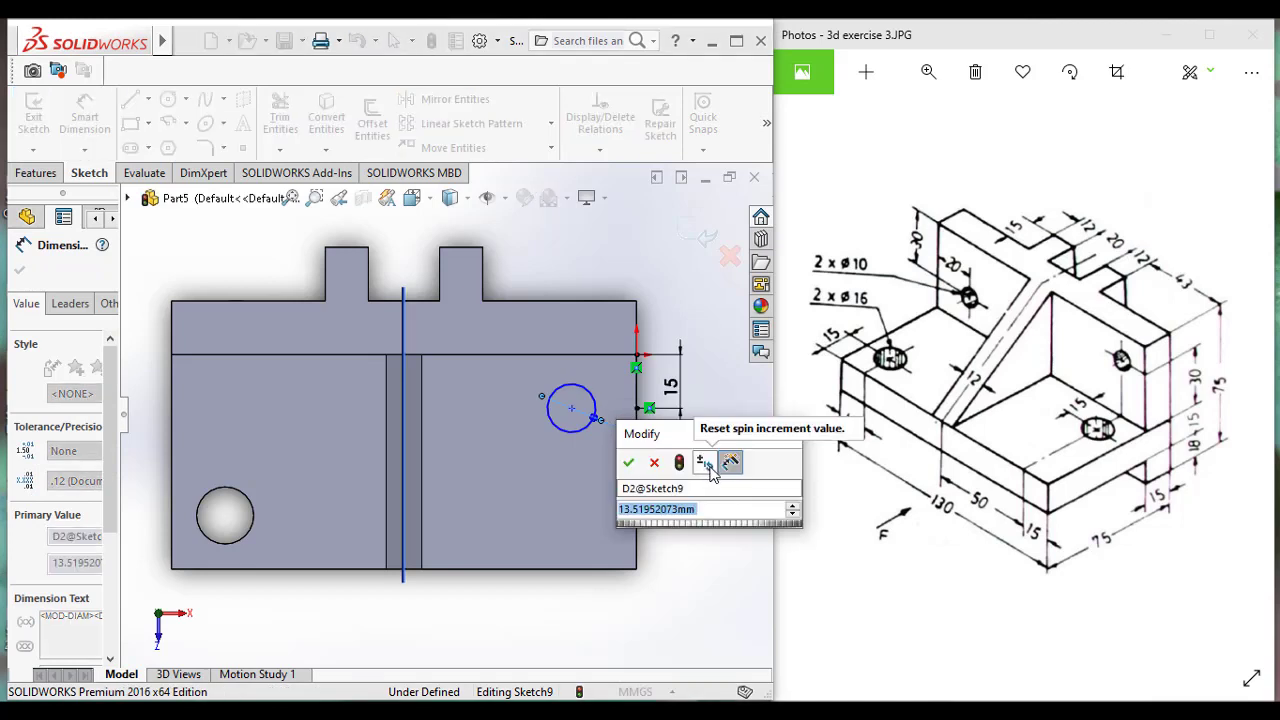
{"action": "type", "text": "1"}
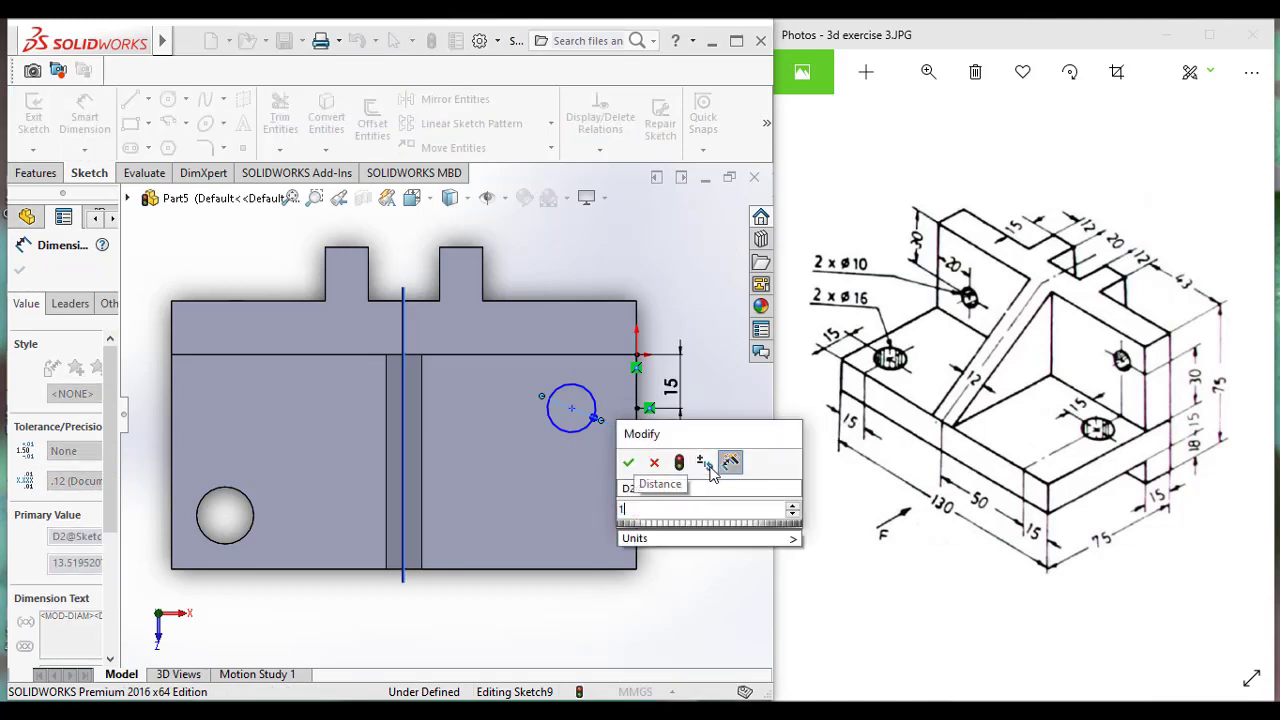
{"action": "type", "text": "6"}
{"action": "left_click", "coordinate": [627, 463]}
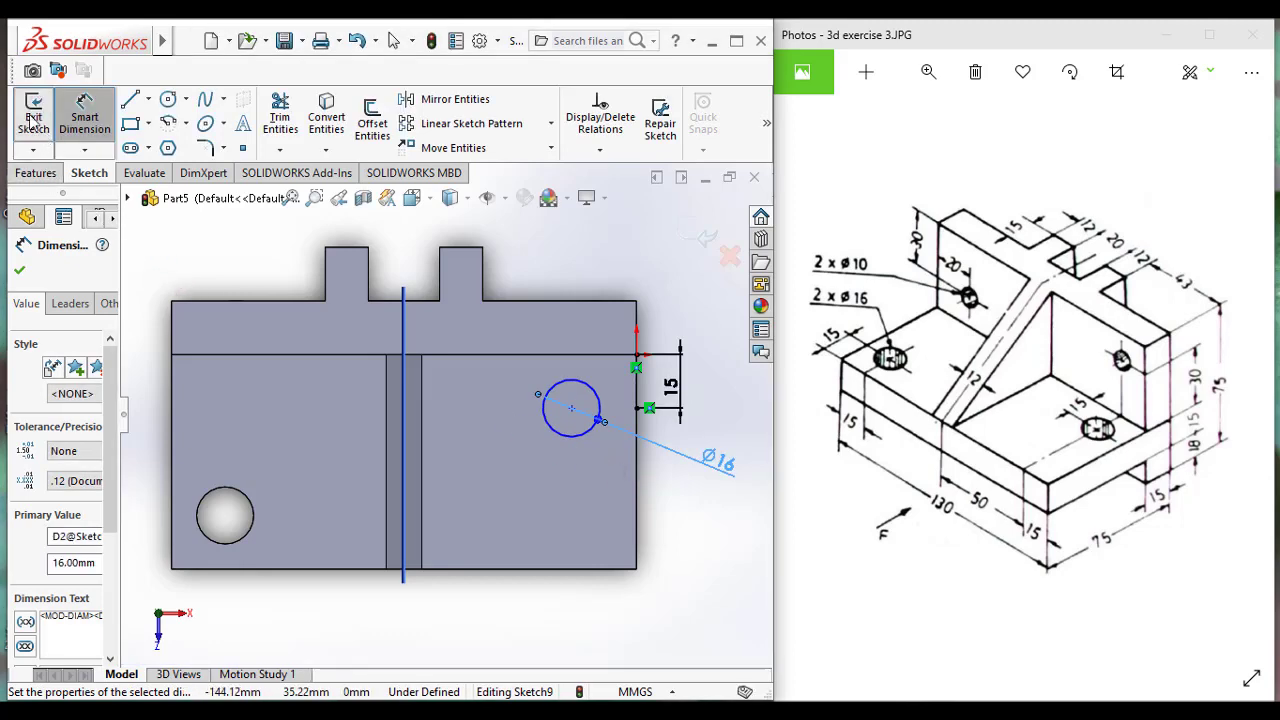
{"action": "left_click", "coordinate": [33, 112]}
- Extrude-cut Sketch9's Ø16 circle Blind 130 mm, creating Cut-Extrude5
{"action": "left_click", "coordinate": [58, 173]}
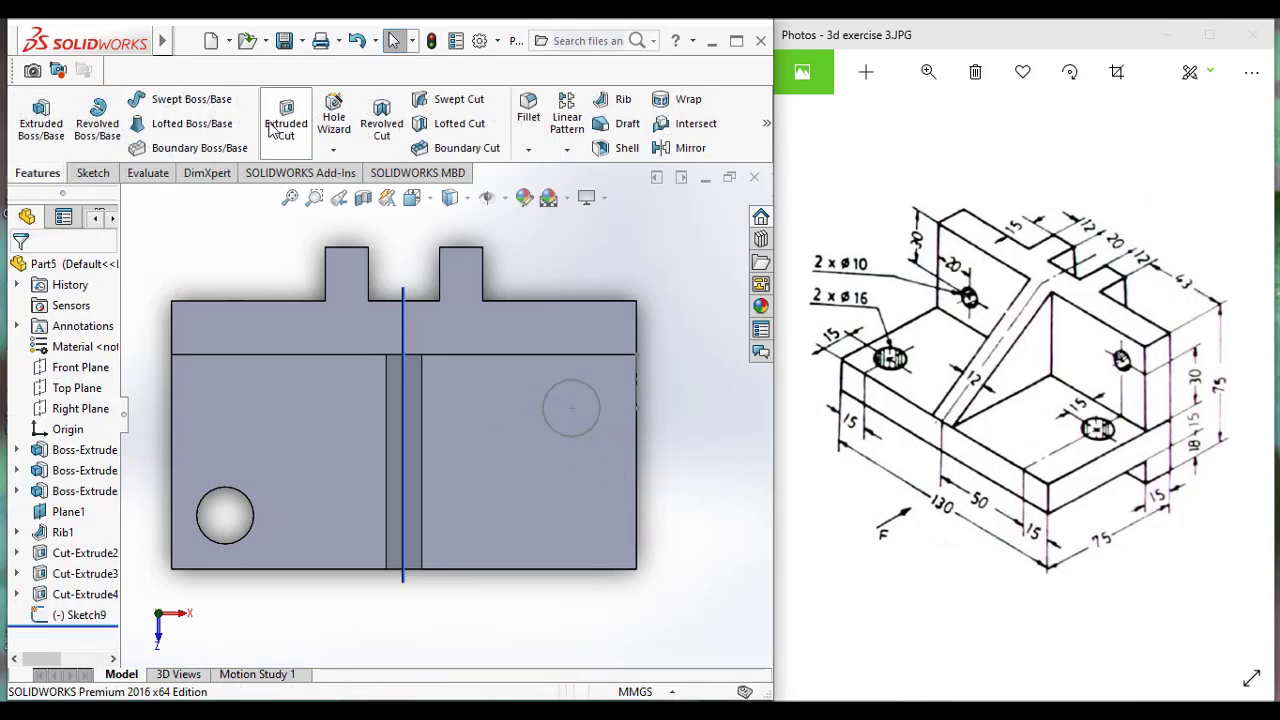
{"action": "left_click", "coordinate": [286, 118]}
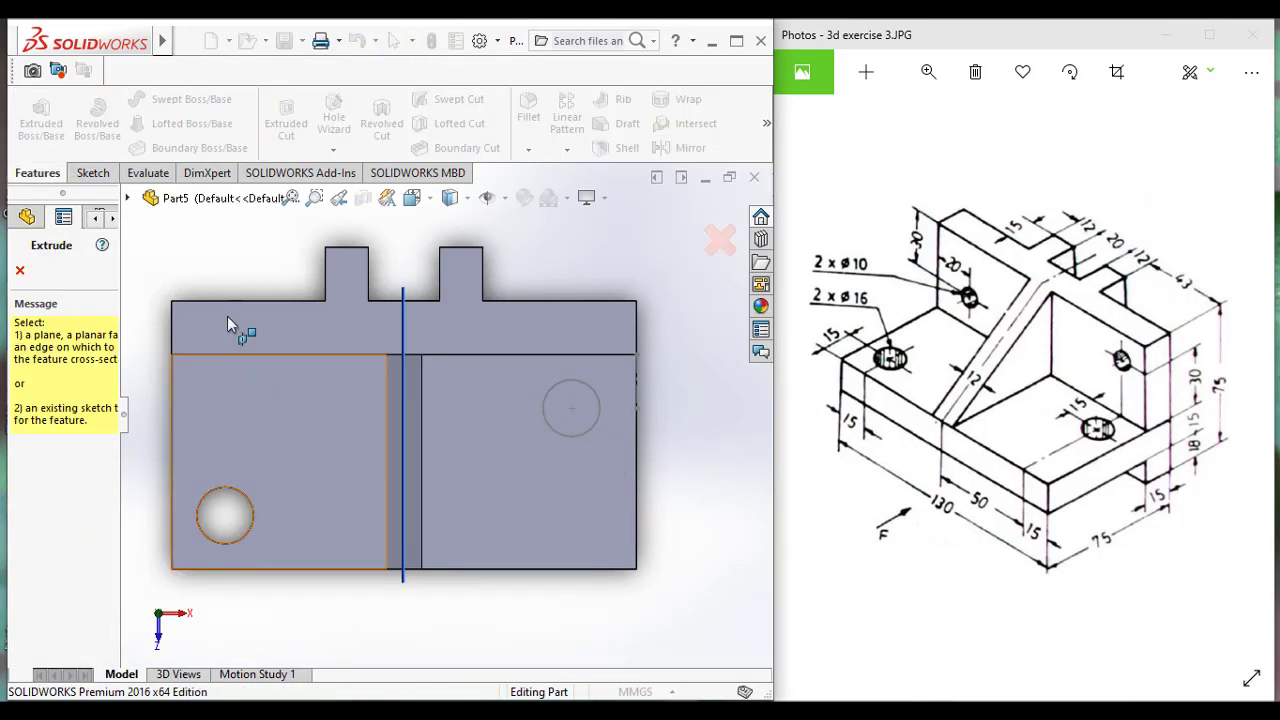
{"action": "left_click", "coordinate": [127, 197]}
{"action": "left_click", "coordinate": [212, 549]}
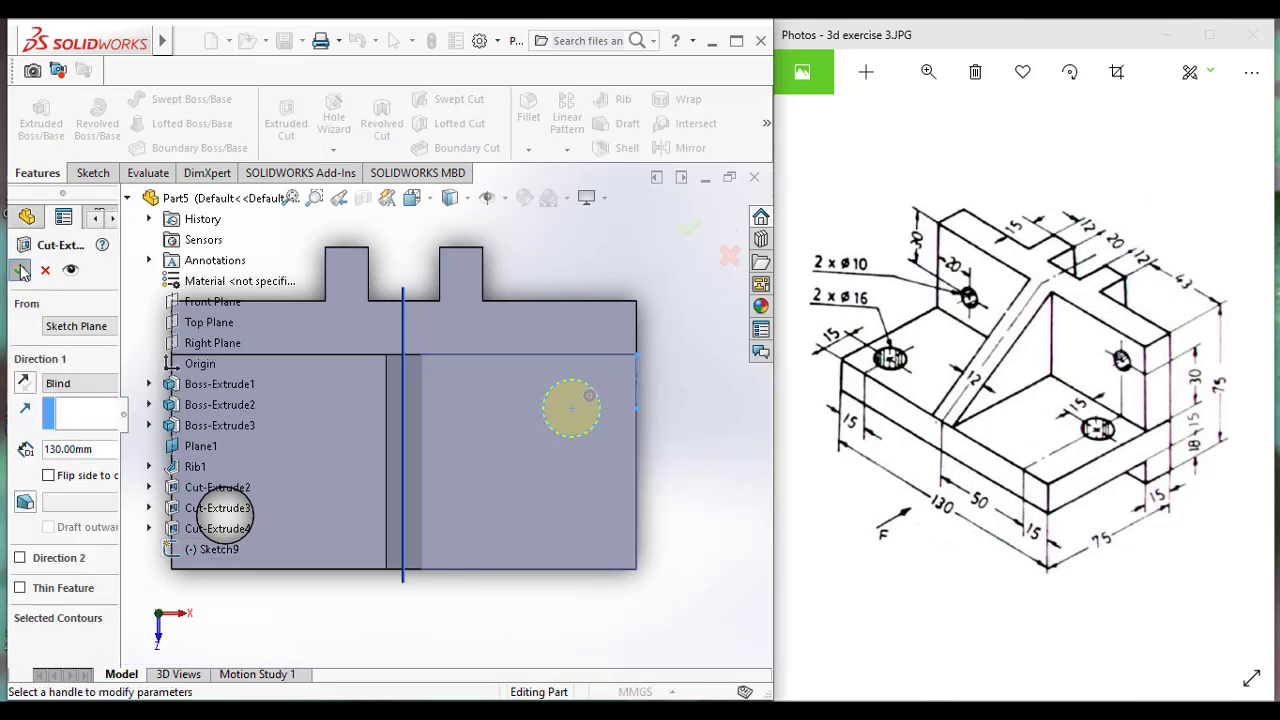
{"action": "key", "text": "Return"}
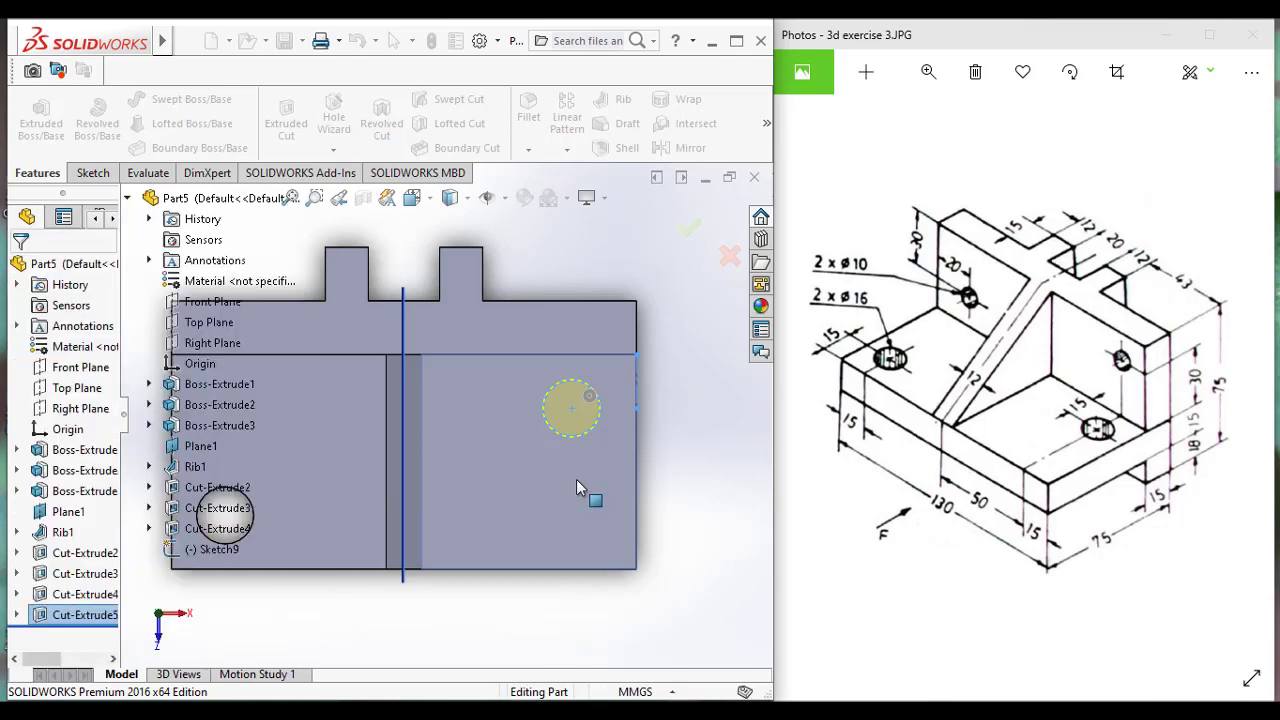
{"action": "middle_click_drag", "start_coordinate": [578, 482], "coordinate": [505, 430]}
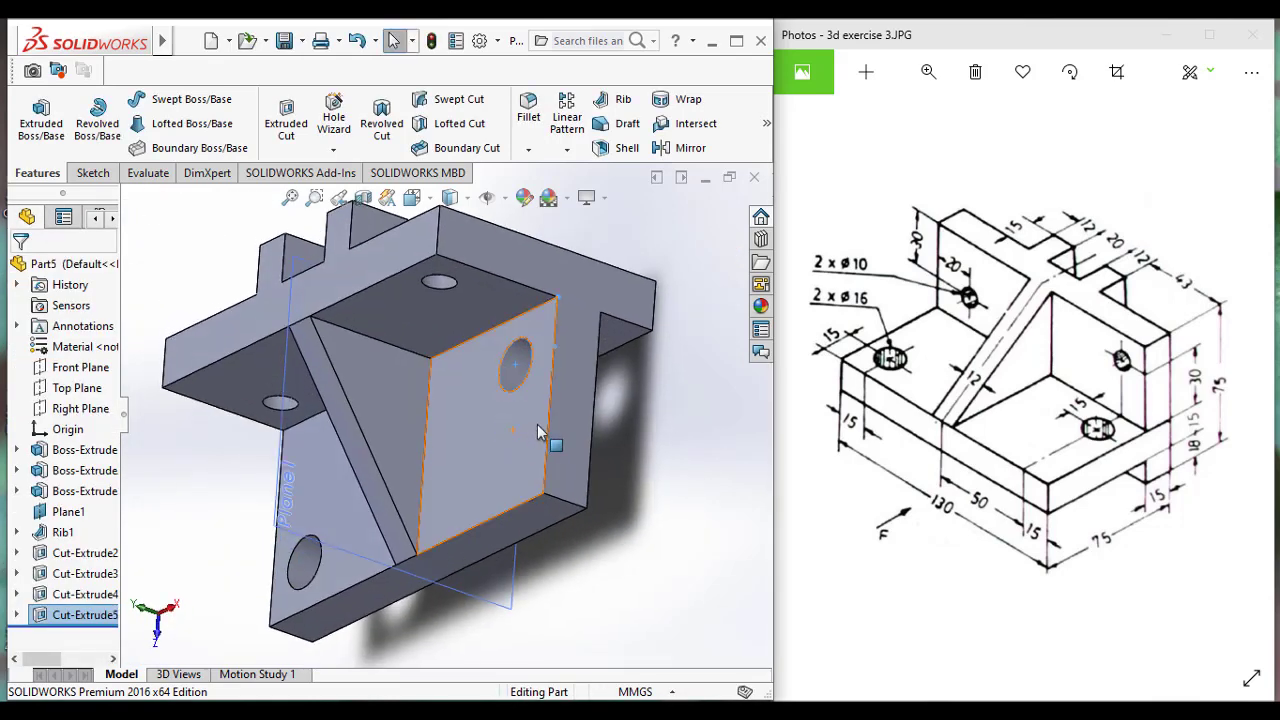
- Orbit the finished bracket to inspect all sides, ending in the Trimetric view
{"action": "left_click", "coordinate": [412, 197]}
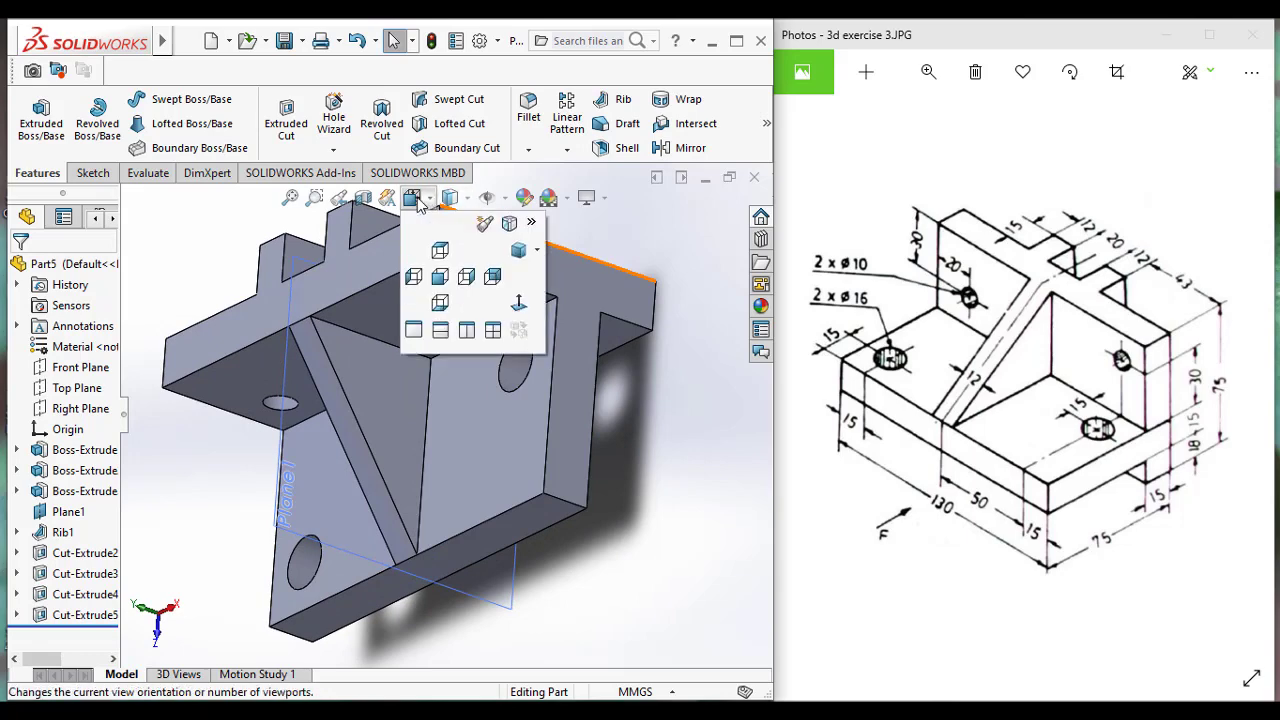
{"action": "left_click", "coordinate": [512, 255]}
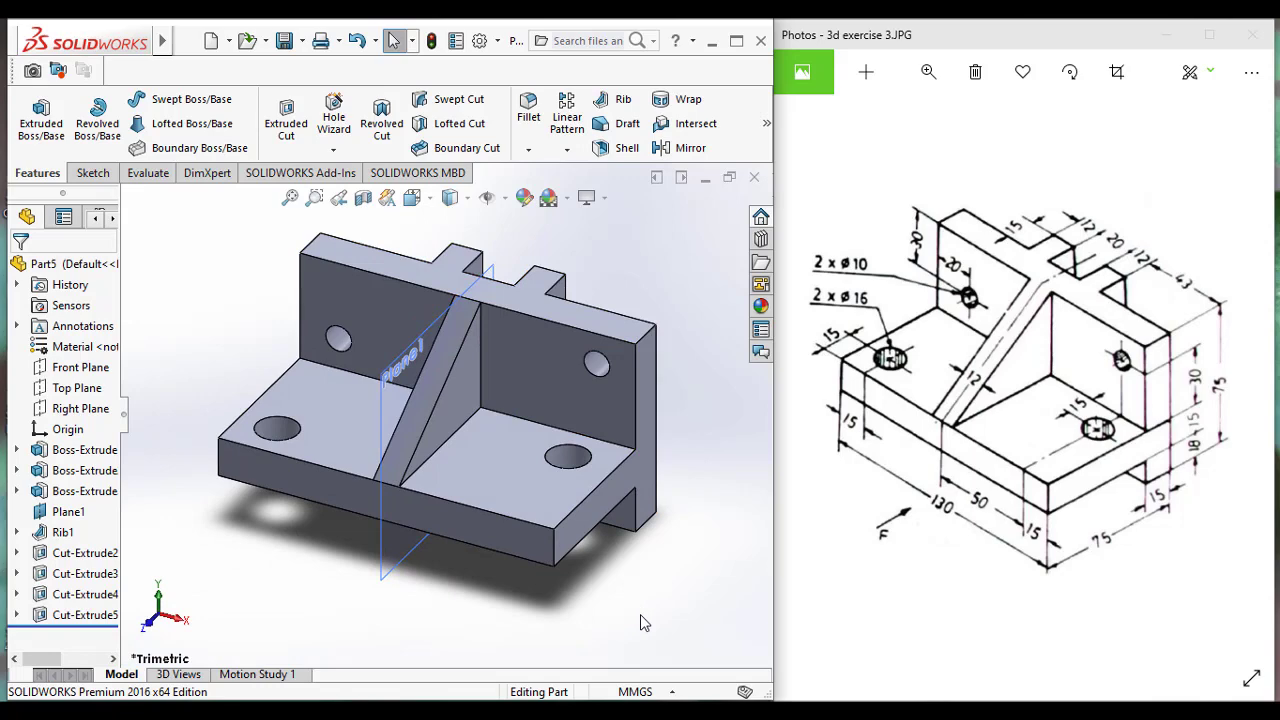
{"action": "scroll", "coordinate": [628, 298], "scroll_direction": "up", "scroll_amount": 2}
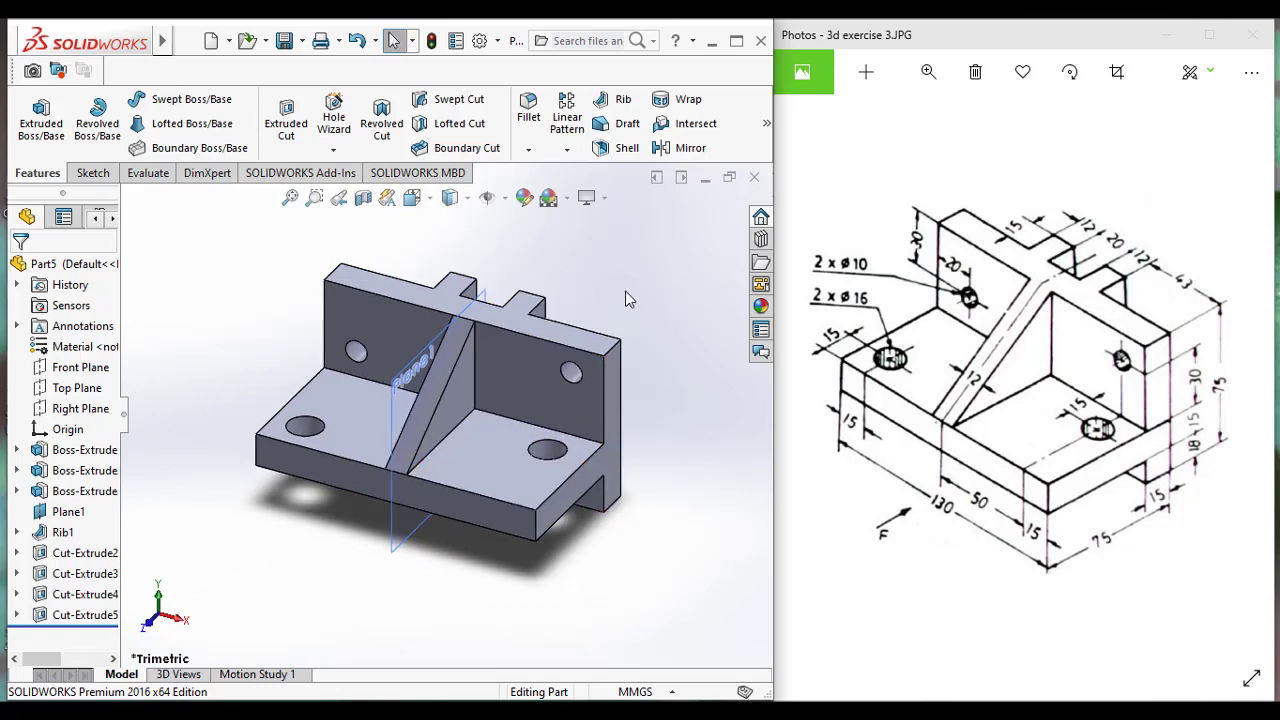
{"action": "middle_click_drag", "start_coordinate": [570, 374], "coordinate": [232, 591]}
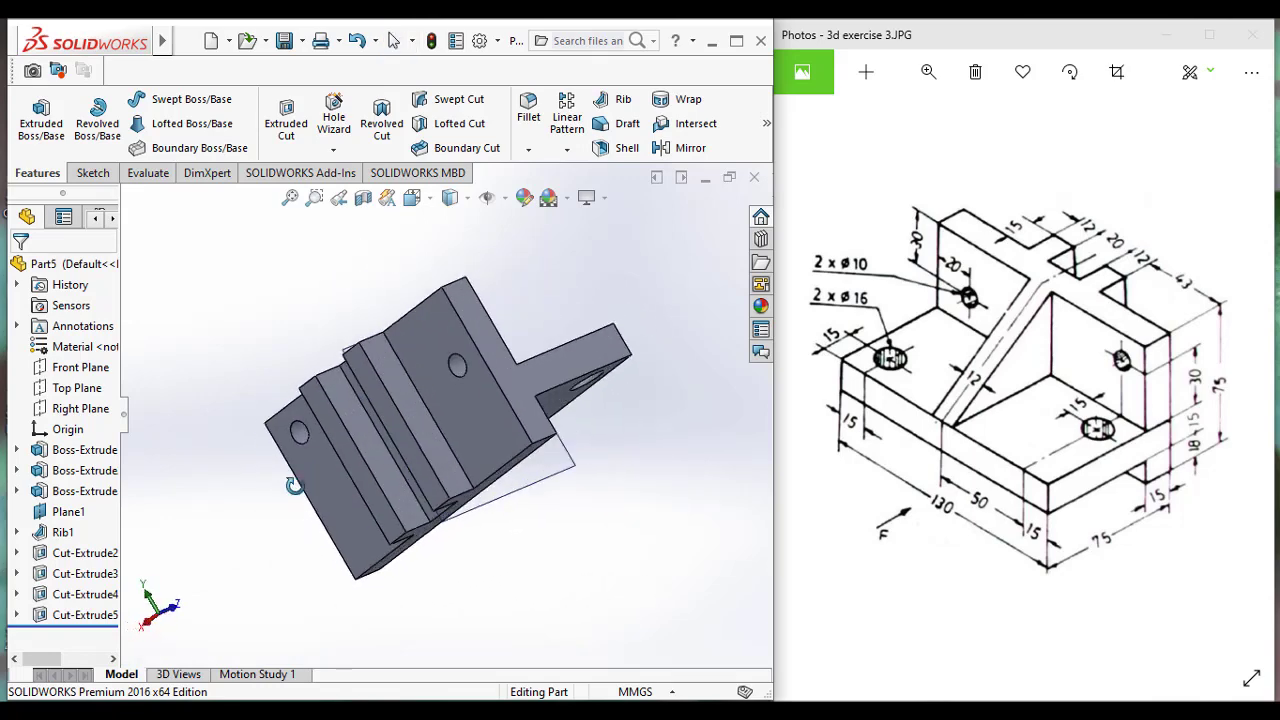
{"action": "middle_click_drag", "start_coordinate": [232, 591], "coordinate": [420, 300]}
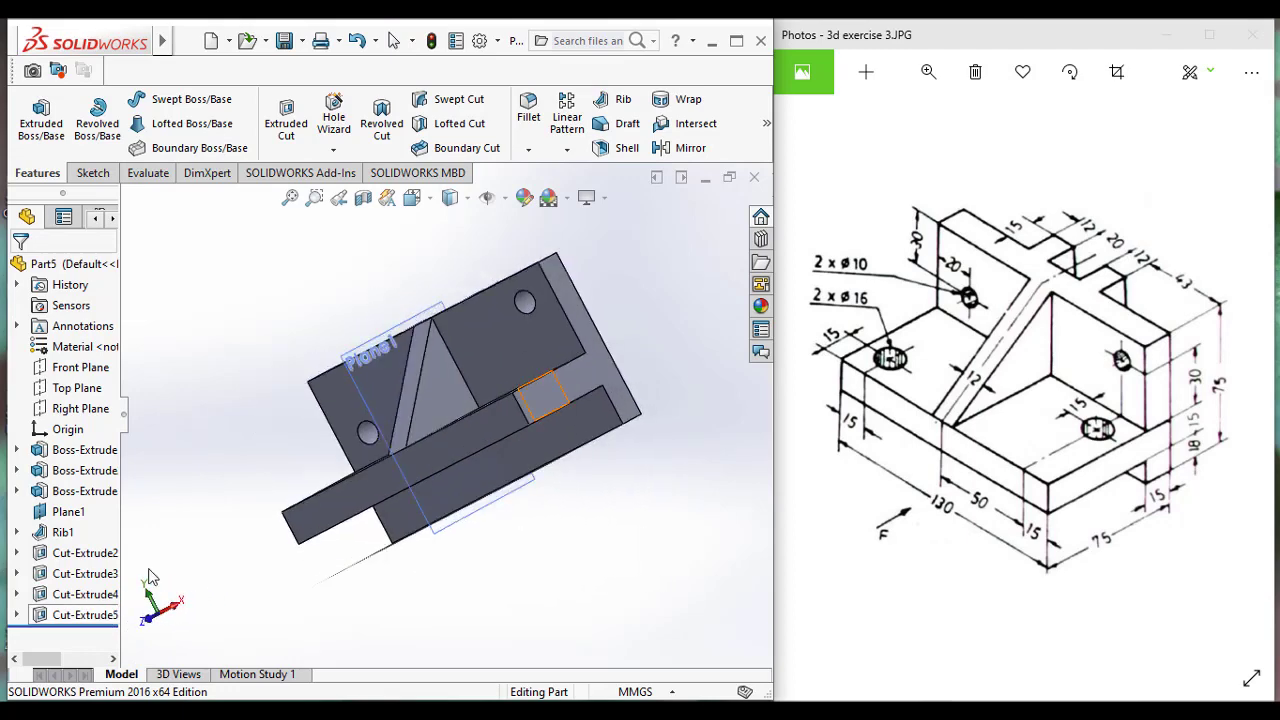
{"action": "left_click", "coordinate": [412, 197]}
{"action": "left_click", "coordinate": [528, 249]}
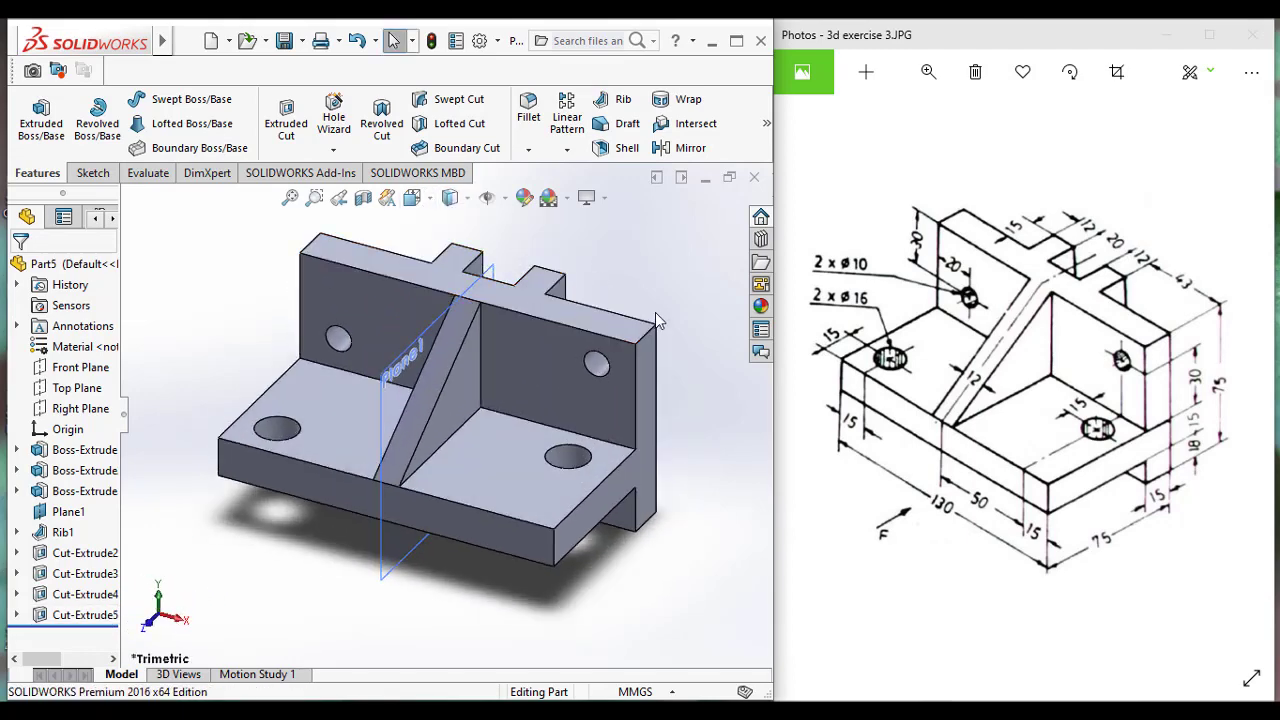